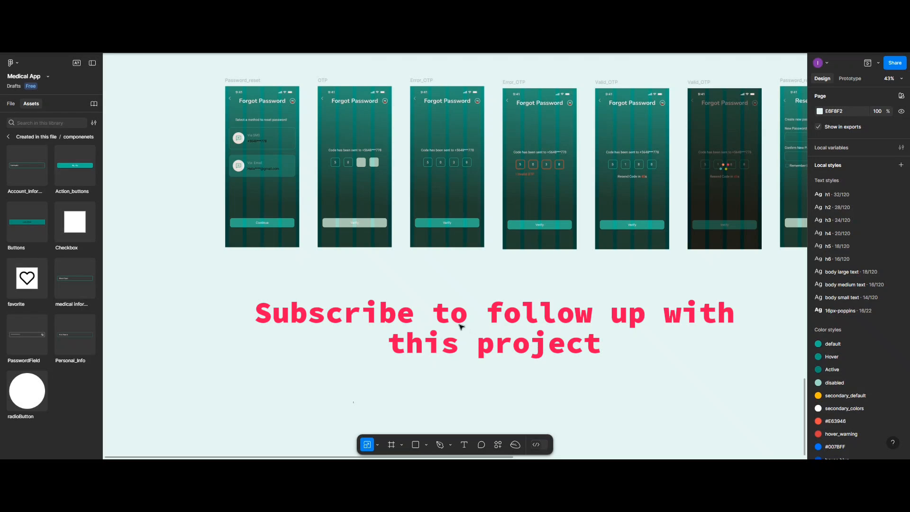
# Duplicate the Password_reset frame directly below the original and rename the copy Home
pyautogui.click(256, 84)
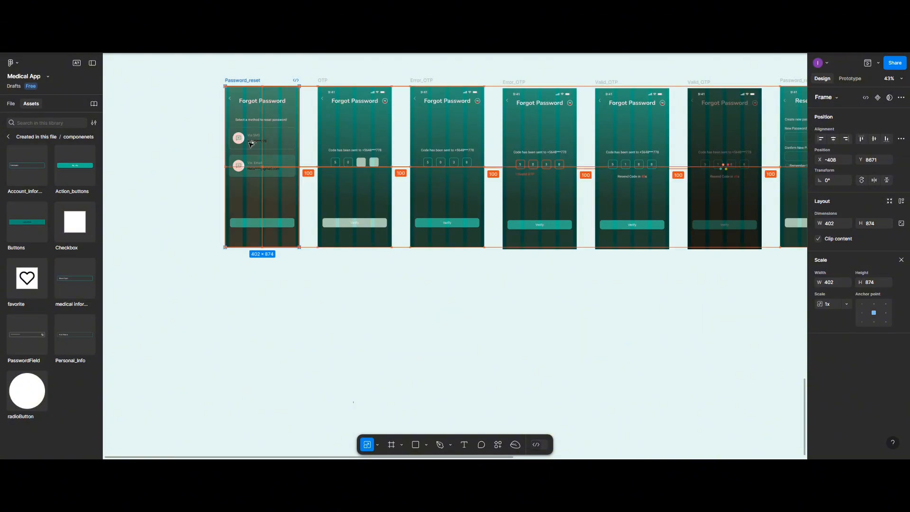
pyautogui.moveTo(256, 84); pyautogui.dragTo(254, 275)
pyautogui.scroll(5, 255, 276)
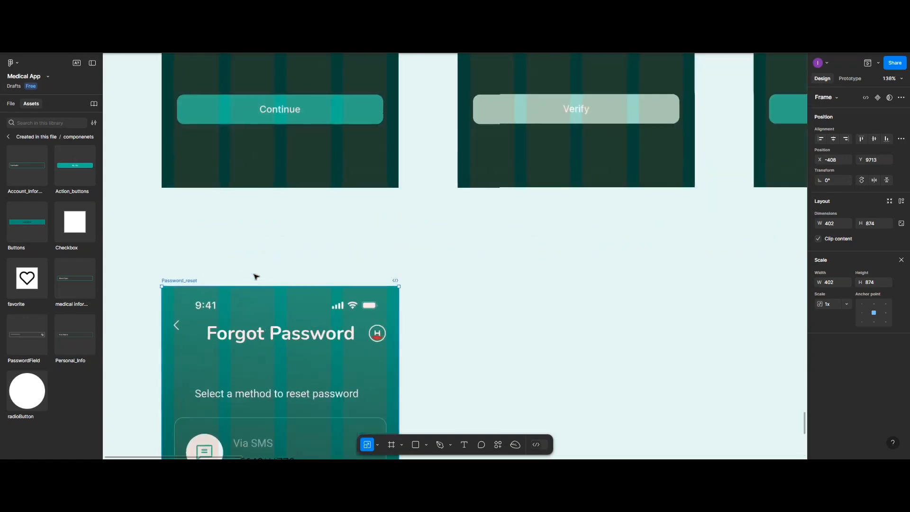
pyautogui.scroll(-5, 254, 276)
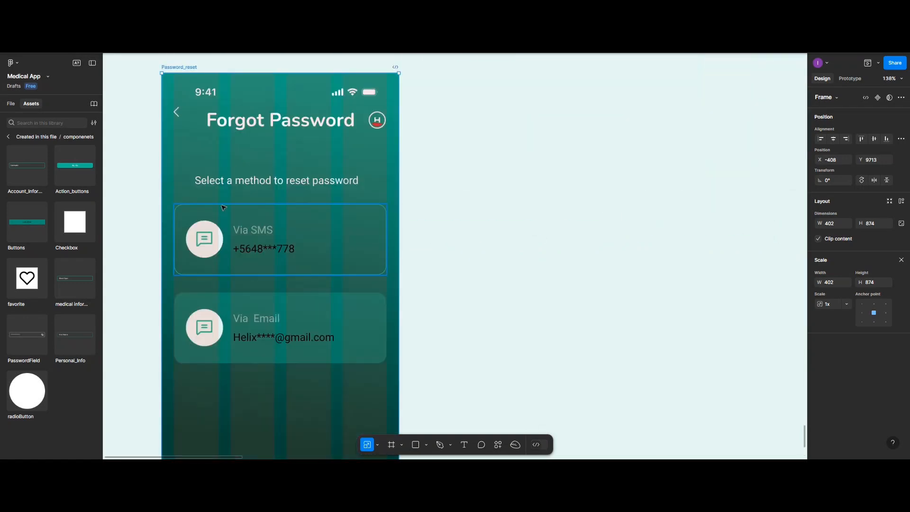
pyautogui.hscroll(-4, 222, 207)
pyautogui.doubleClick(272, 67)
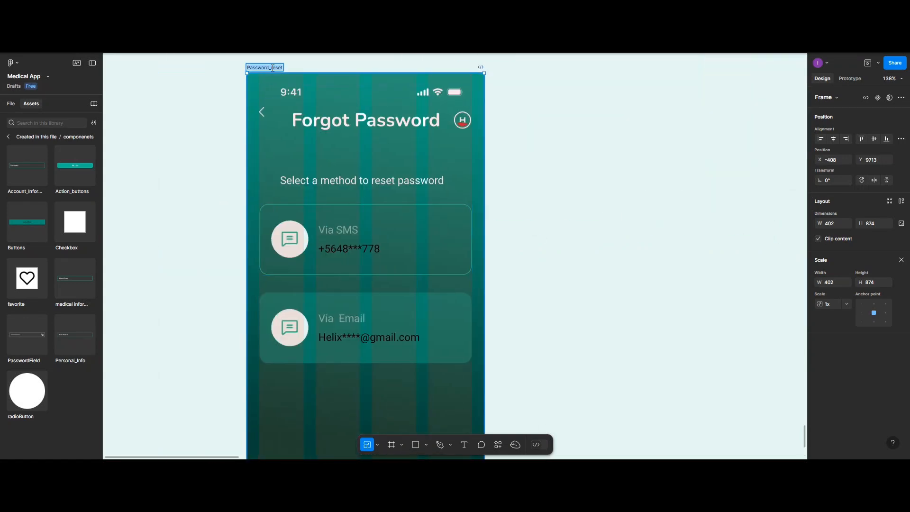
pyautogui.write('Home')
# Delete the title, back arrow, instruction text, both reset-method cards and the Continue button from the Home frame
pyautogui.click(325, 129)
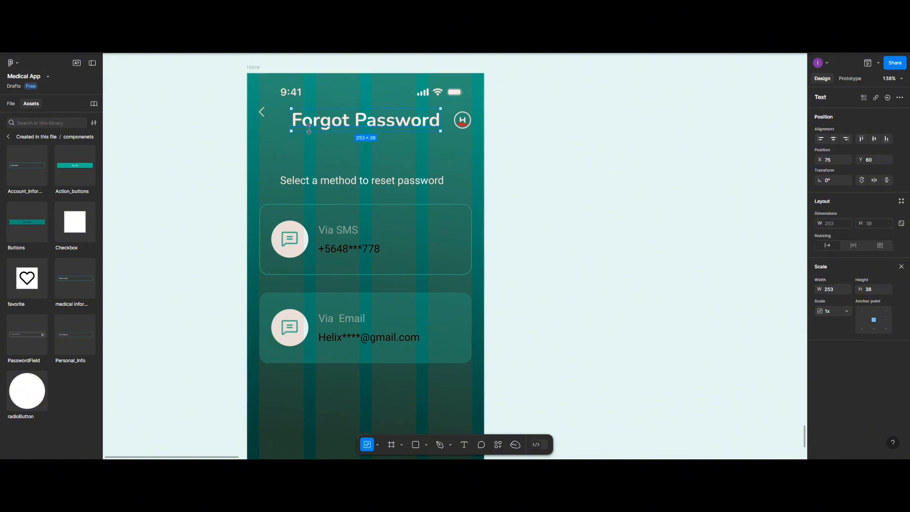
pyautogui.keyDown('shift'); pyautogui.click(262, 112); pyautogui.keyUp('shift')
pyautogui.keyDown('shift'); pyautogui.click(297, 181); pyautogui.keyUp('shift')
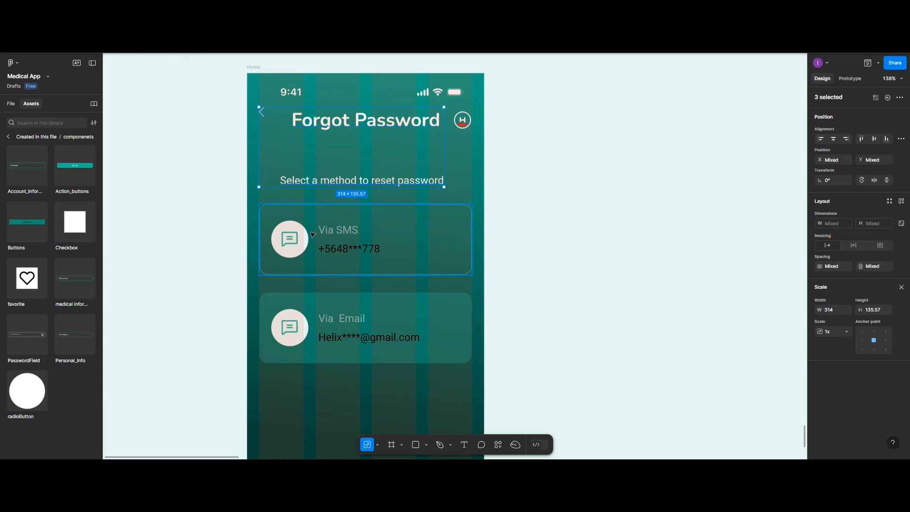
pyautogui.keyDown('shift'); pyautogui.click(342, 266); pyautogui.keyUp('shift')
pyautogui.keyDown('shift'); pyautogui.click(342, 327); pyautogui.keyUp('shift')
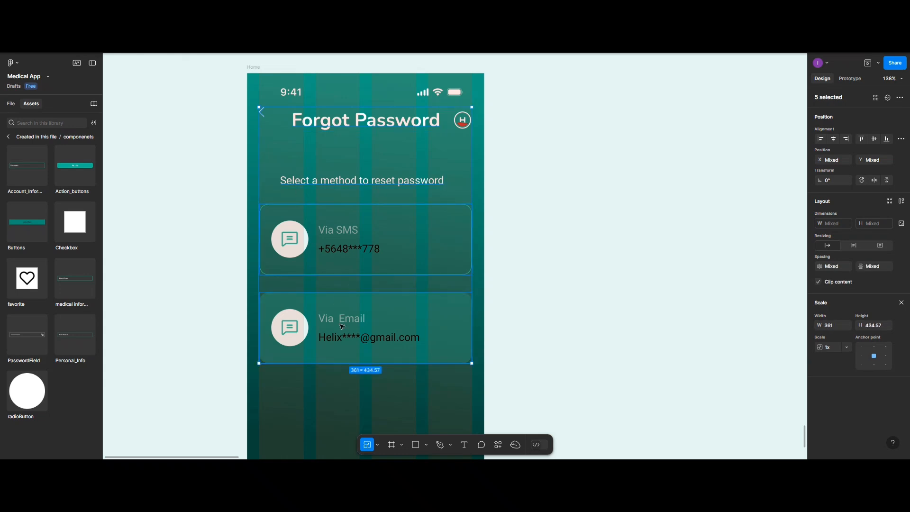
pyautogui.press('Delete')
pyautogui.scroll(-5, 332, 382)
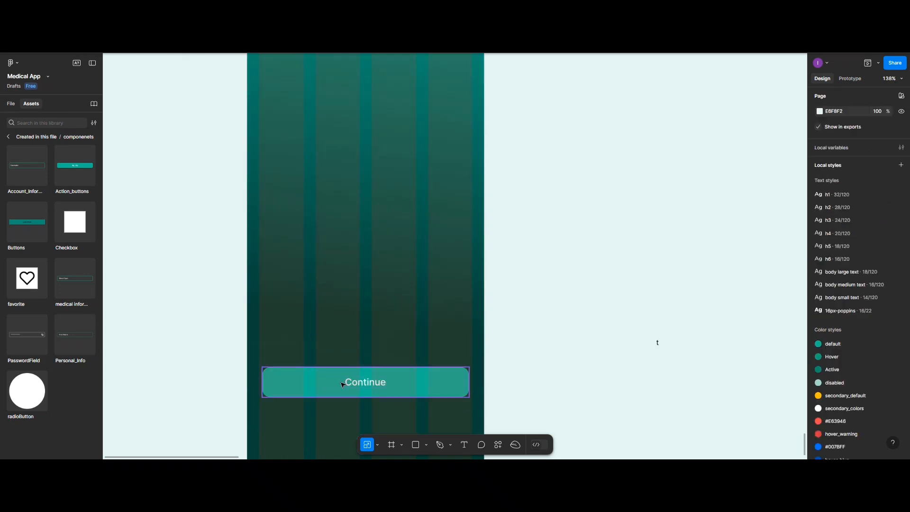
pyautogui.click(343, 385)
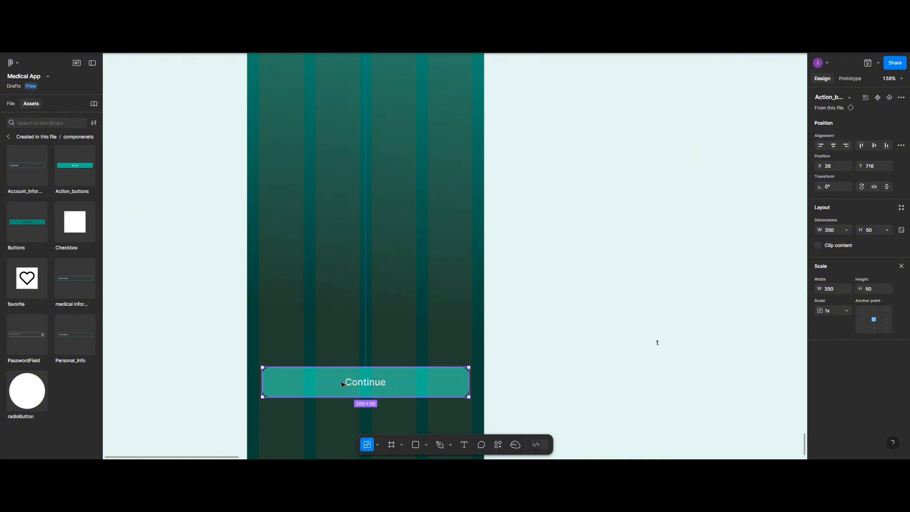
pyautogui.press('Delete')
# Move the round H logo to the left margin of the Home frame's header, at X 20, Y 62
pyautogui.scroll(10, 341, 332)
pyautogui.scroll(-3, 353, 284)
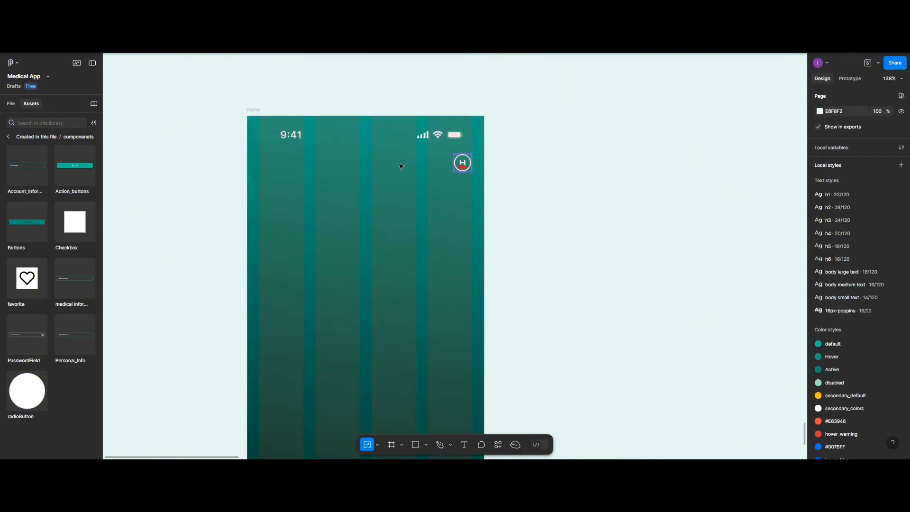
pyautogui.moveTo(461, 166); pyautogui.dragTo(266, 166)
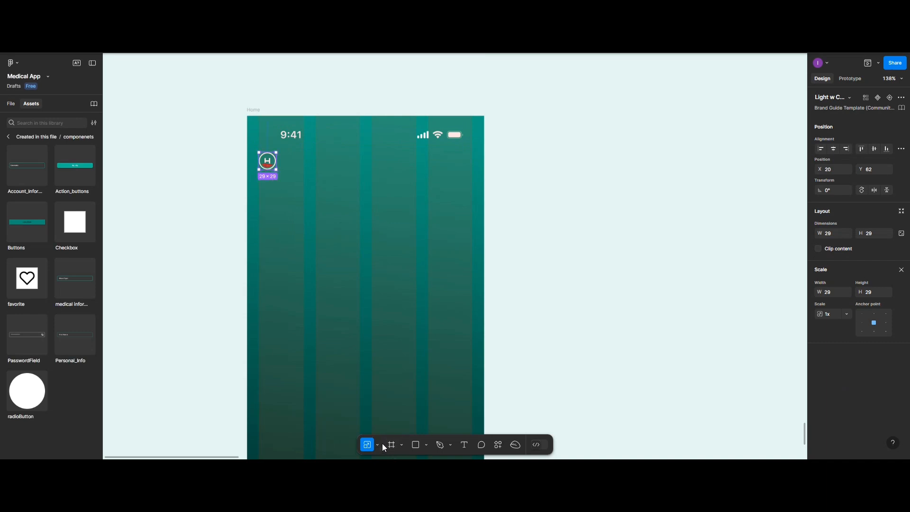
# Add a text layer reading Helix in the upper part of the Home frame
pyautogui.click(463, 444)
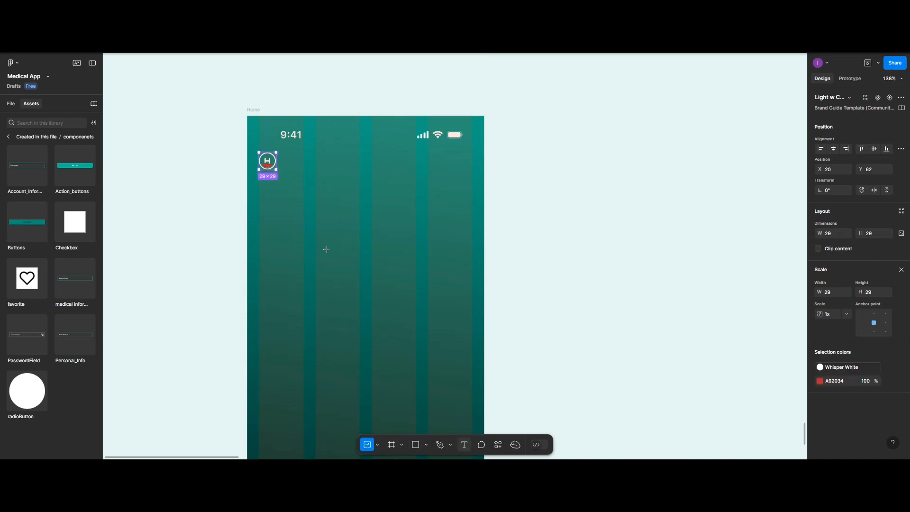
pyautogui.click(309, 215)
pyautogui.write('He')
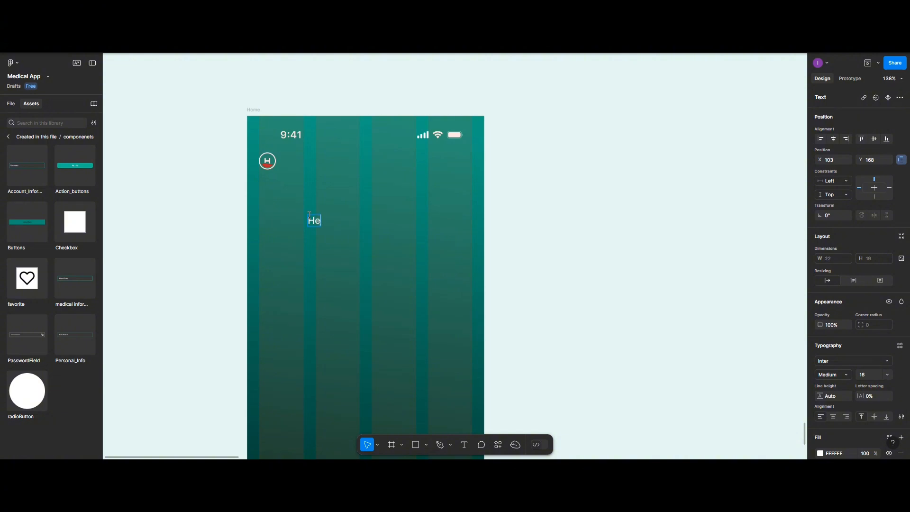
pyautogui.write('llx')
pyautogui.press('Escape')
# Apply the h2 text style to the Helix text and place it just right of the logo, at X 56, Y 61
pyautogui.scroll(-2, 877, 352)
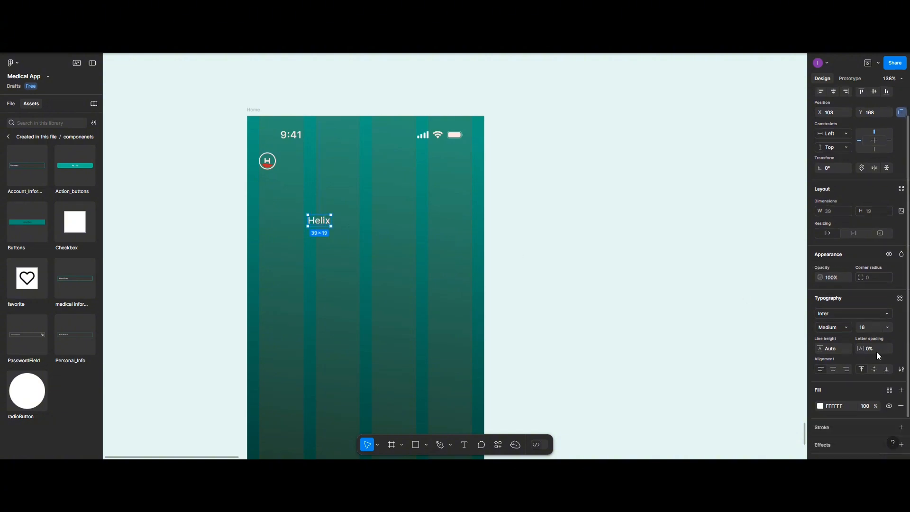
pyautogui.click(899, 301)
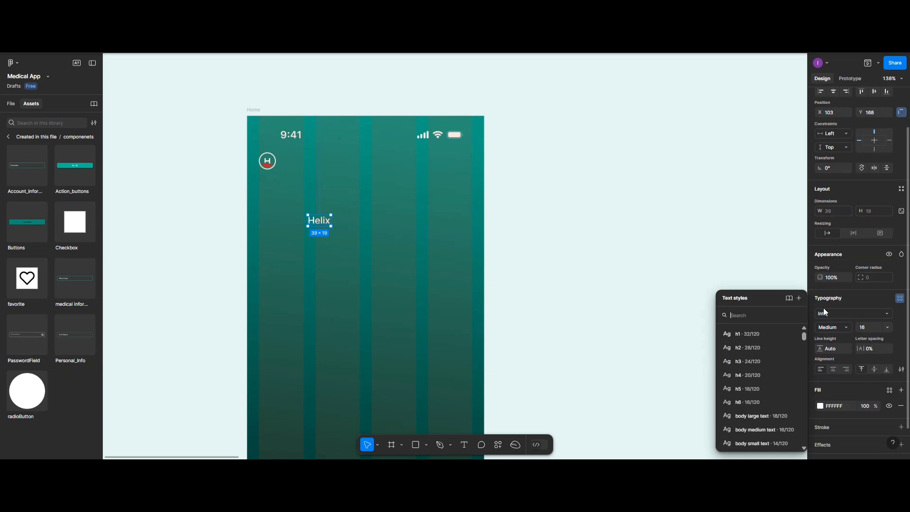
pyautogui.click(753, 346)
pyautogui.moveTo(332, 230); pyautogui.dragTo(304, 166)
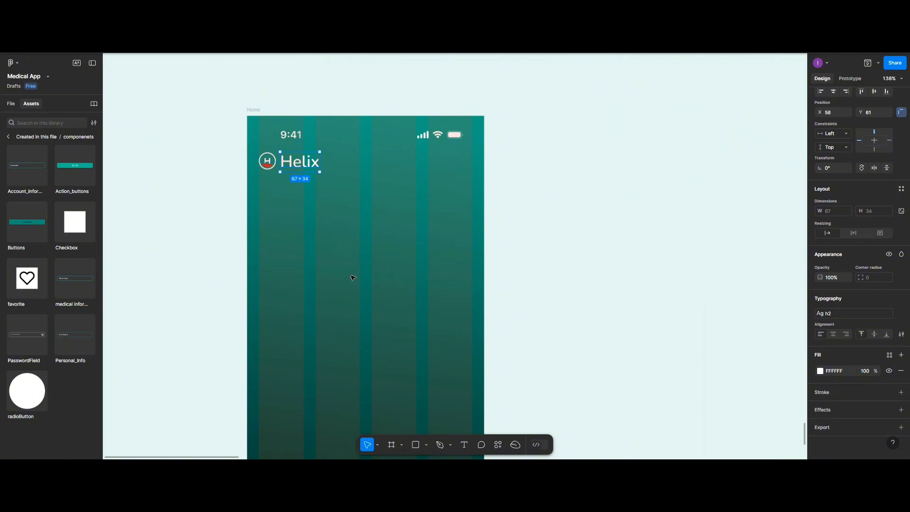
# Search the Phosphor Icons plugin for "noti" and insert the plain bell icon into the Home frame
pyautogui.rightClick(384, 394)
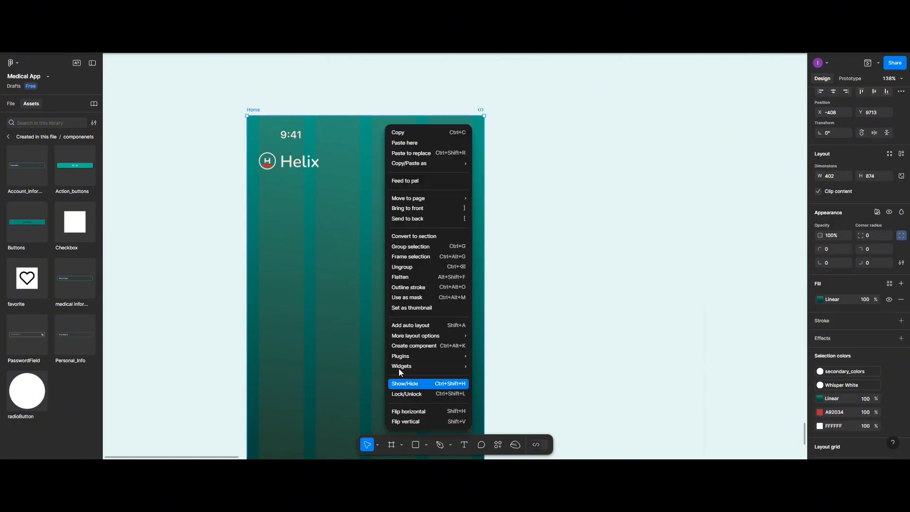
pyautogui.moveTo(401, 363)
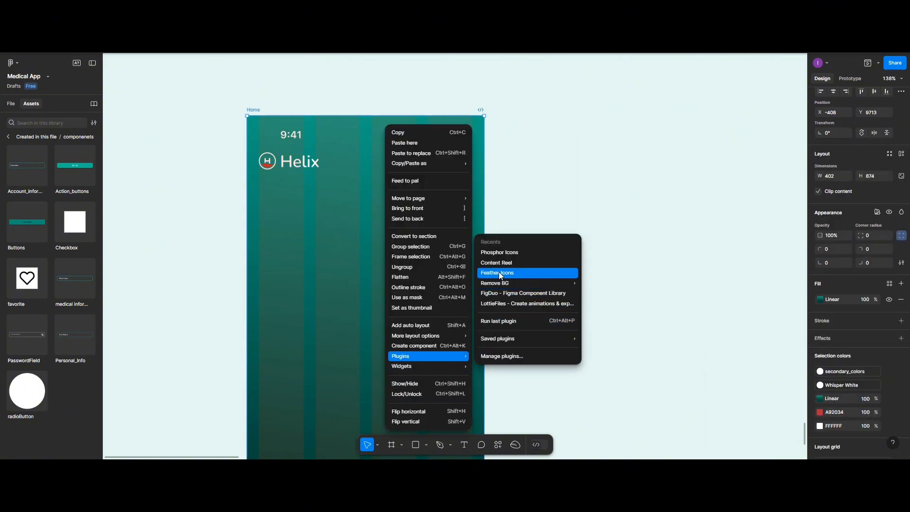
pyautogui.click(501, 252)
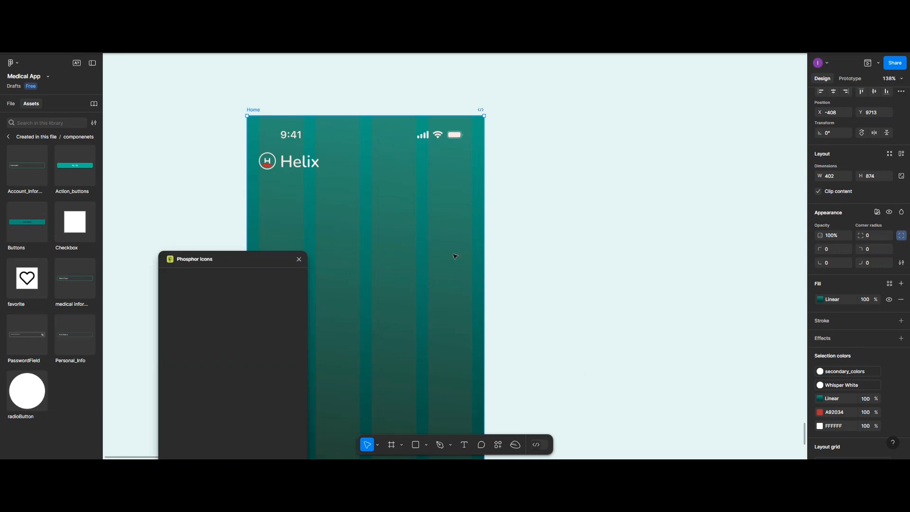
pyautogui.click(197, 275)
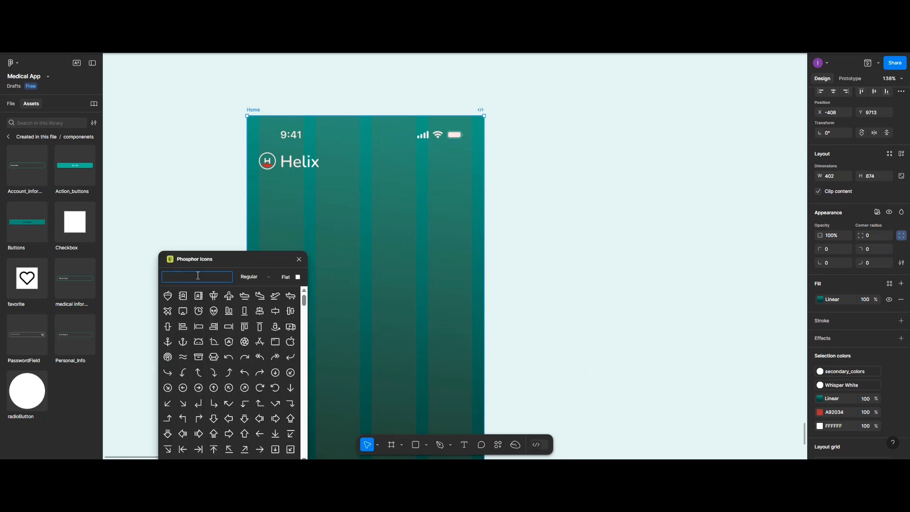
pyautogui.write('noti')
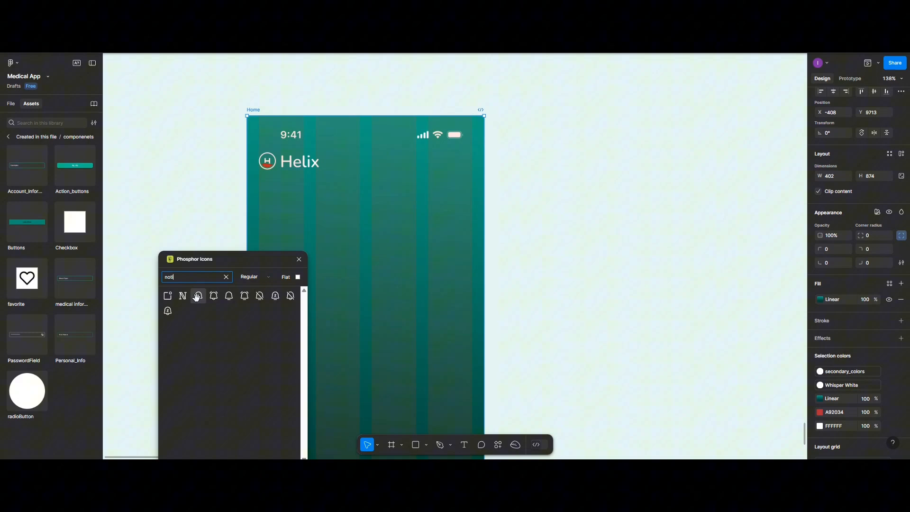
pyautogui.click(198, 296)
# Search Phosphor Icons for "heart", insert the plain heart icon beside the bell, and close the plugin
pyautogui.moveTo(185, 277); pyautogui.dragTo(156, 278)
pyautogui.write('heart')
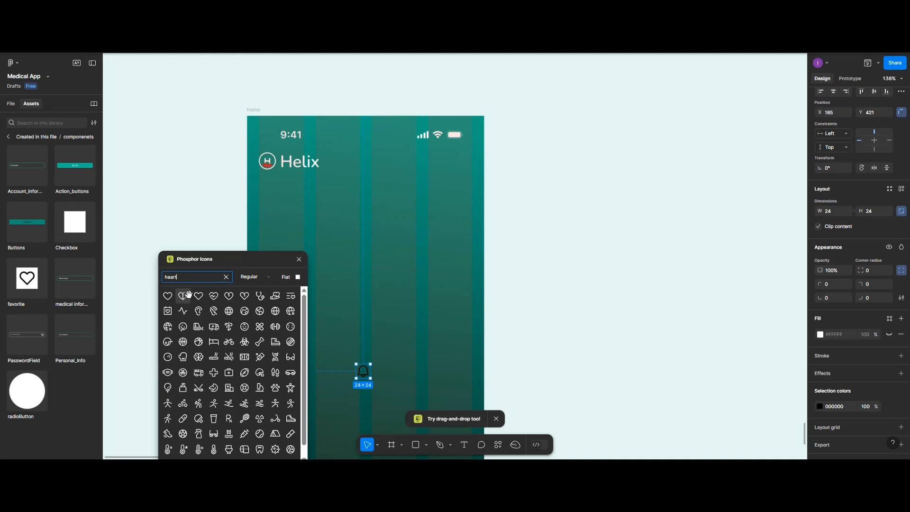
pyautogui.click(169, 297)
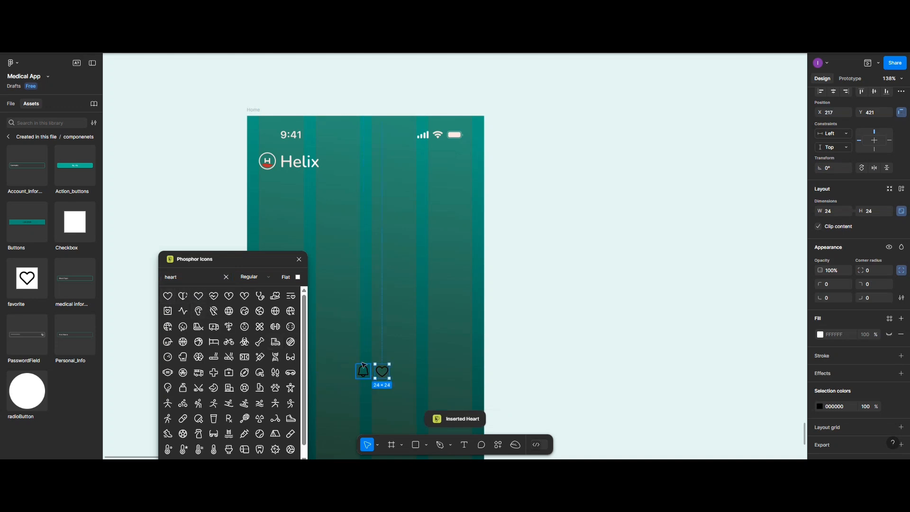
pyautogui.click(298, 259)
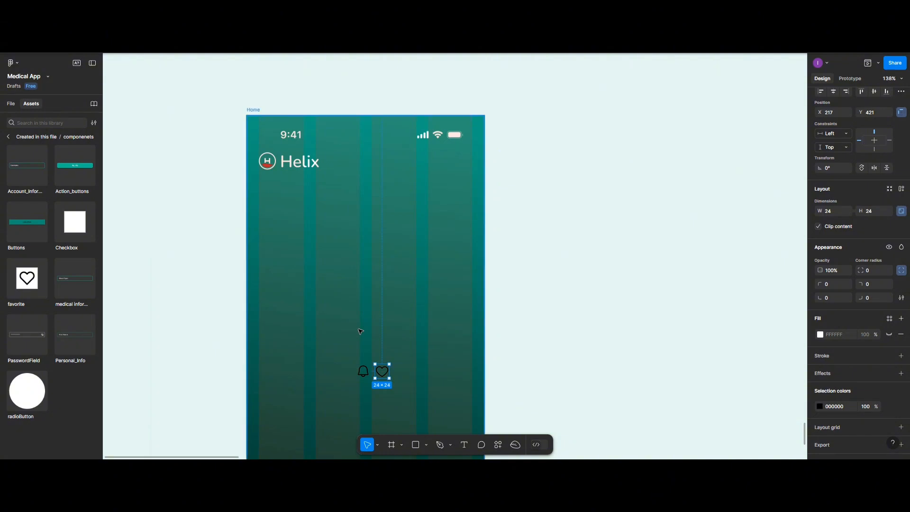
# Fill the bell icon's 24 × 24 frame with the teal page colour 1BAF85
pyautogui.scroll(5, 360, 331)
pyautogui.scroll(-3, 361, 332)
pyautogui.click(366, 294)
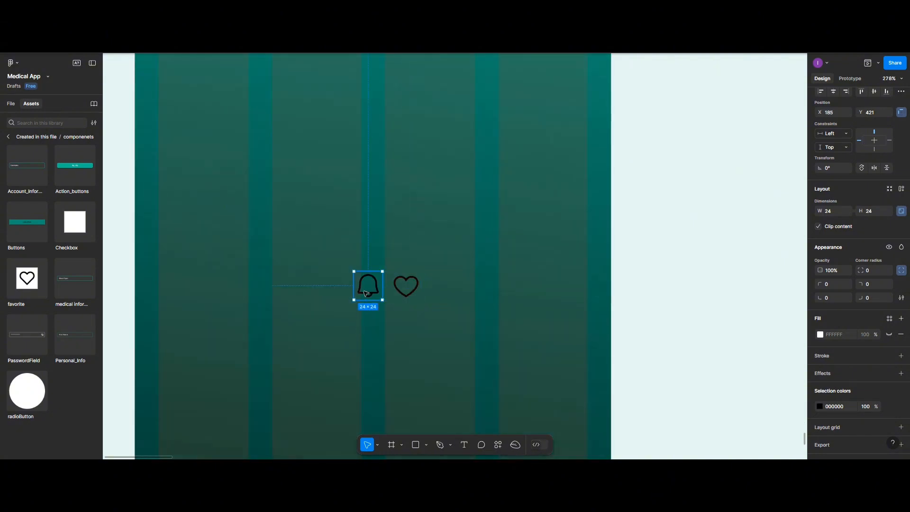
pyautogui.click(820, 335)
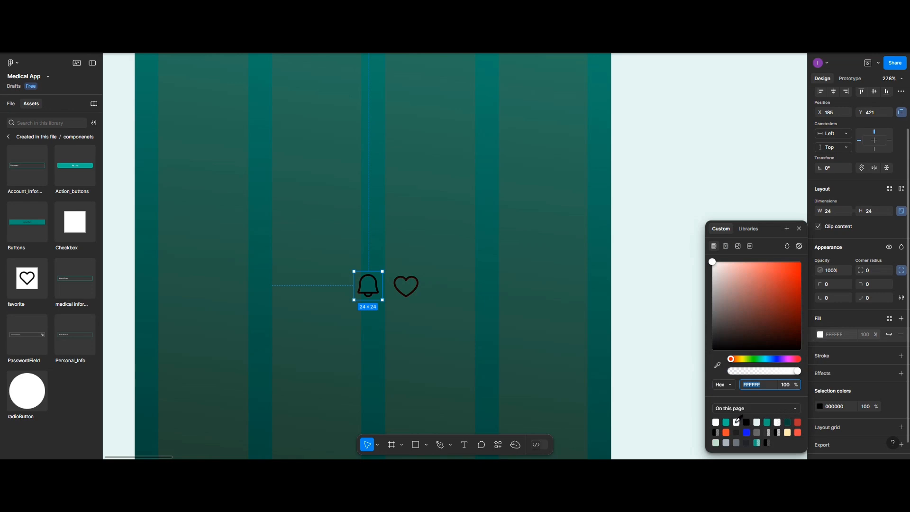
pyautogui.click(767, 422)
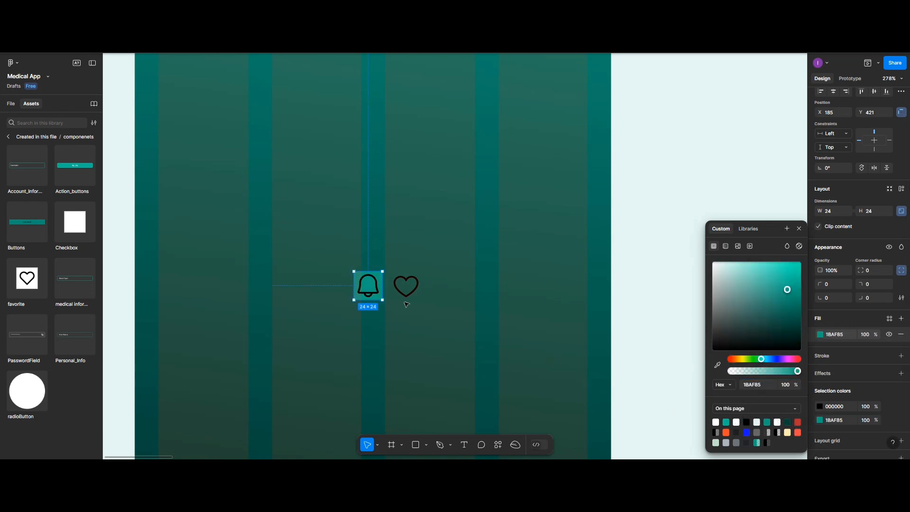
# Scale the bell vector down to 14 × 15.17 and centre it horizontally and vertically in its frame
pyautogui.doubleClick(365, 293)
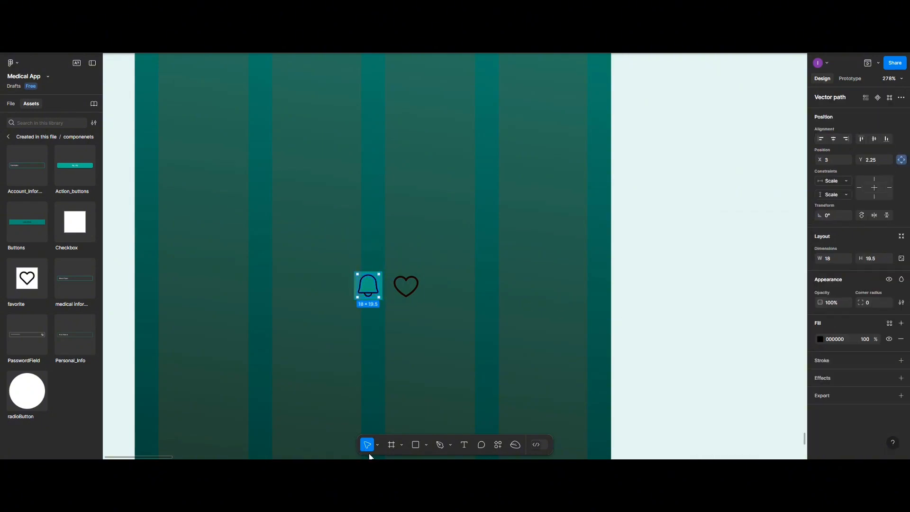
pyautogui.click(377, 445)
pyautogui.click(375, 426)
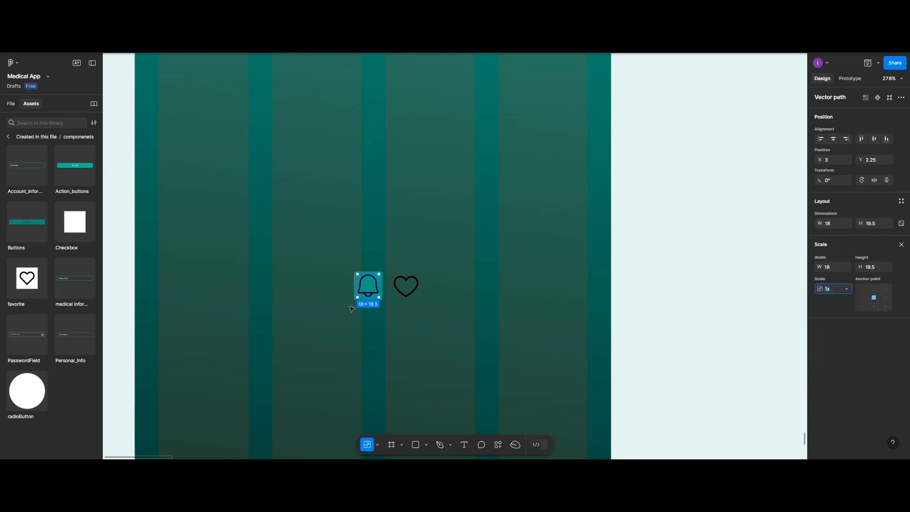
pyautogui.moveTo(353, 300); pyautogui.dragTo(361, 291)
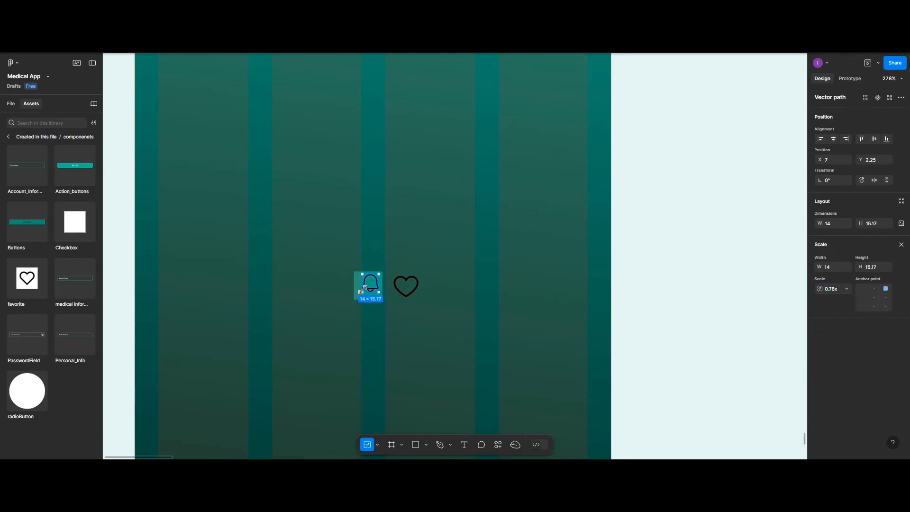
pyautogui.click(833, 138)
pyautogui.click(873, 139)
pyautogui.click(901, 244)
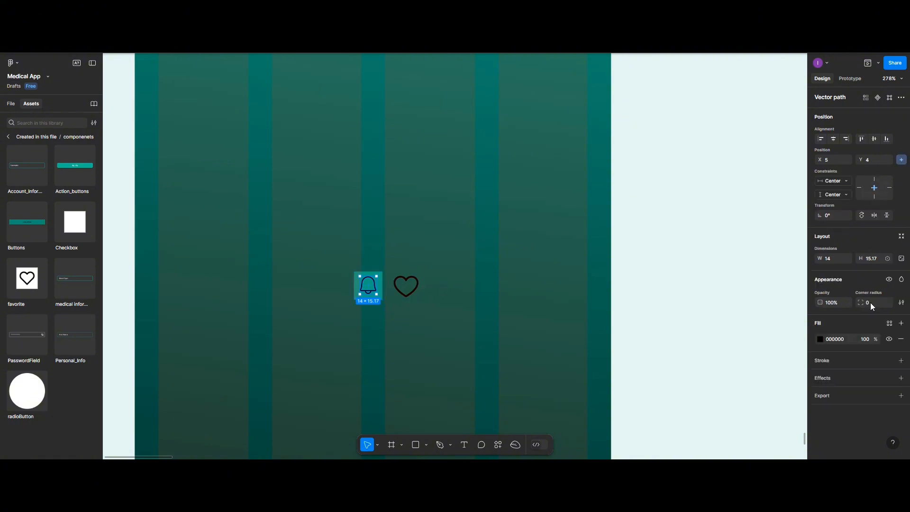
# Apply the secondary_colors library style as the bell vector's fill
pyautogui.click(819, 338)
pyautogui.click(748, 228)
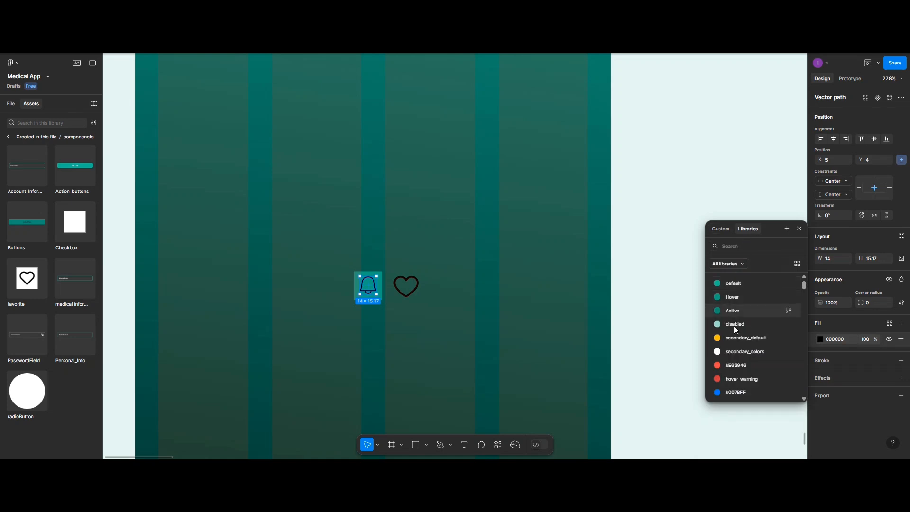
pyautogui.click(734, 349)
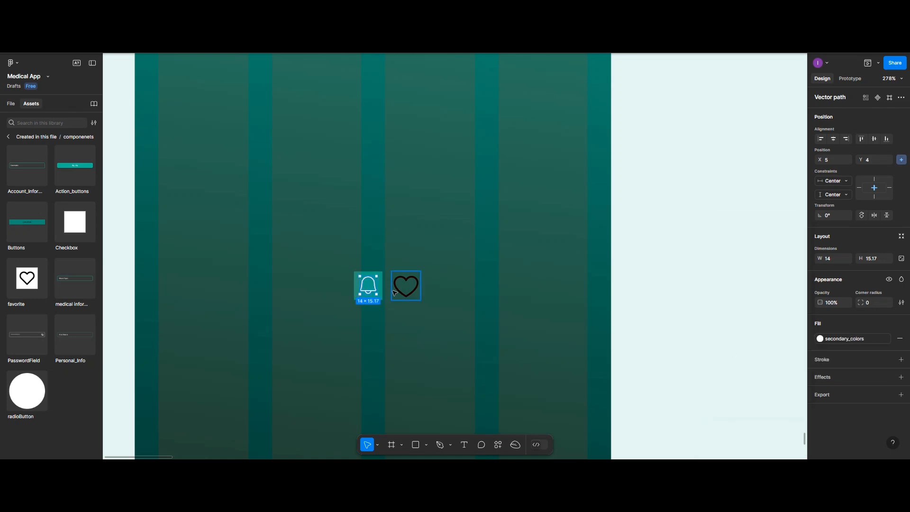
pyautogui.press('Escape')
# Set the corner radius of the bell icon's frame to 4
pyautogui.click(359, 287)
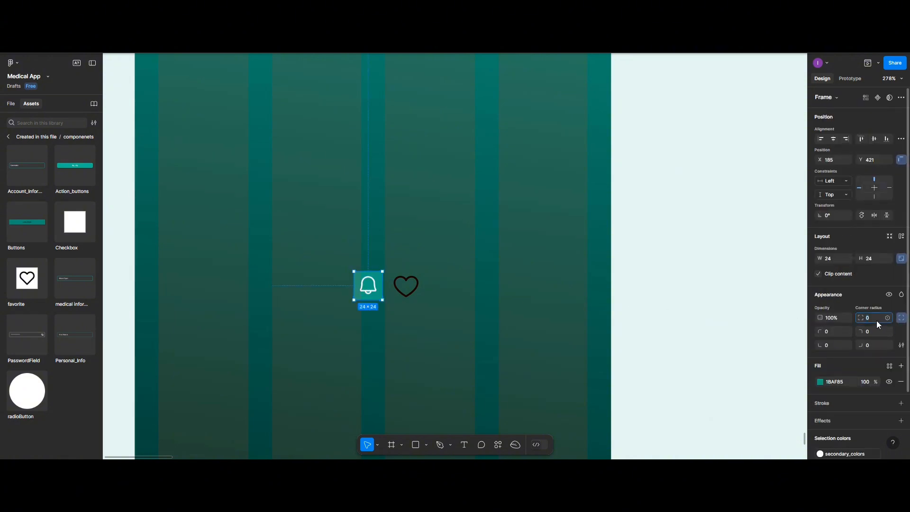
pyautogui.write('4')
pyautogui.click(336, 307)
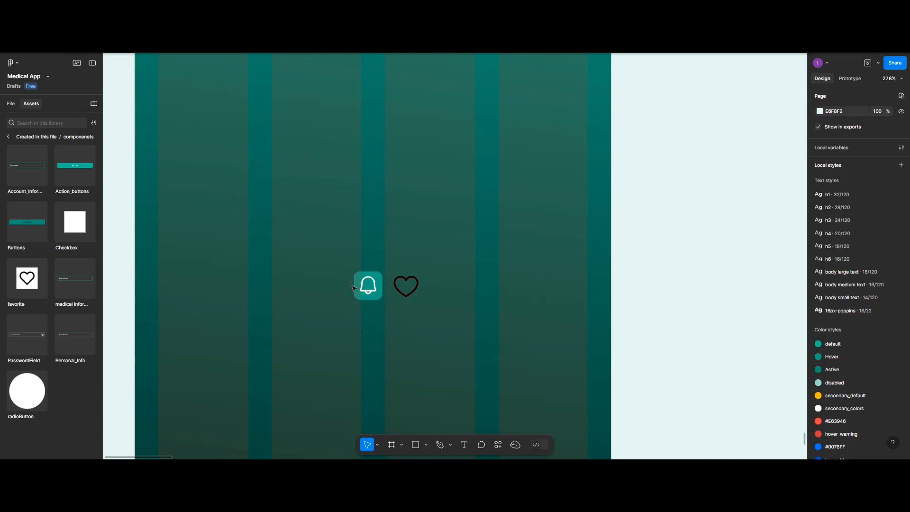
# Fill the heart icon's 24 × 24 frame with the teal page colour 1BAF85
pyautogui.click(406, 283)
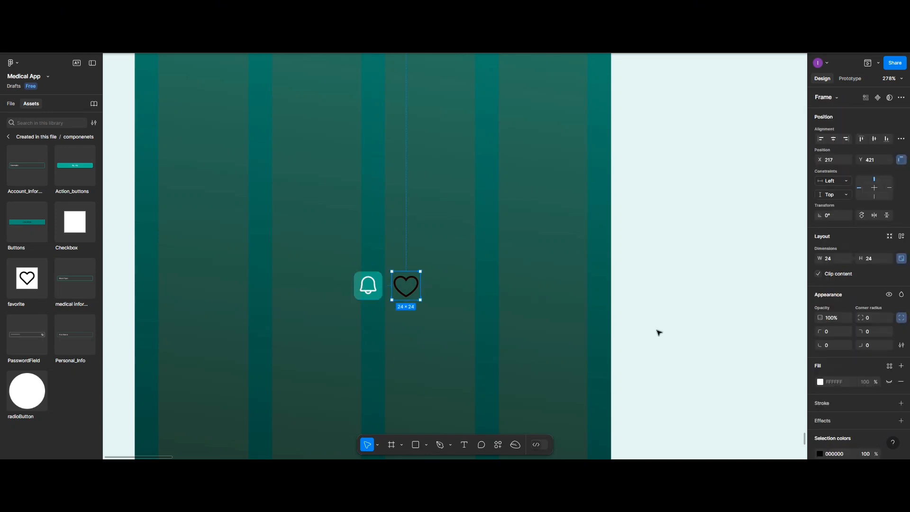
pyautogui.click(821, 382)
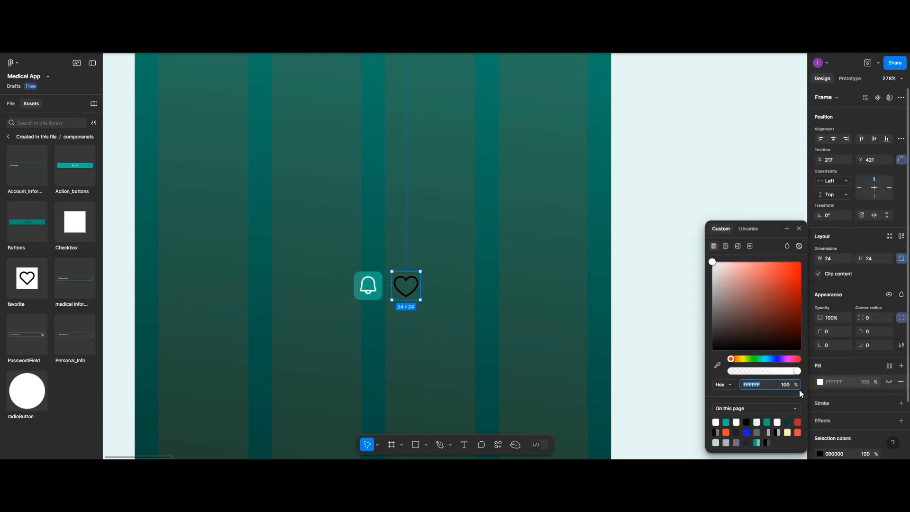
pyautogui.click(768, 421)
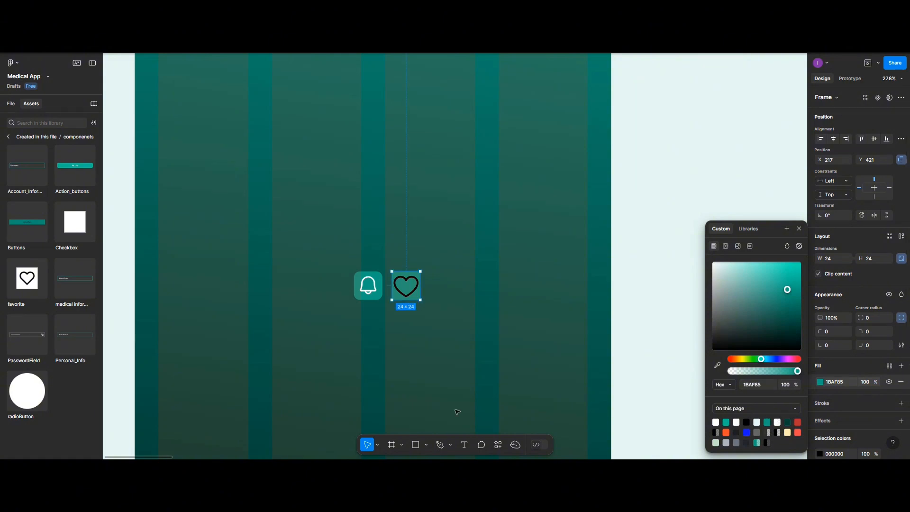
# Scale the heart vector down to 15.46 × 13.25 and centre it horizontally and vertically in its frame
pyautogui.click(379, 443)
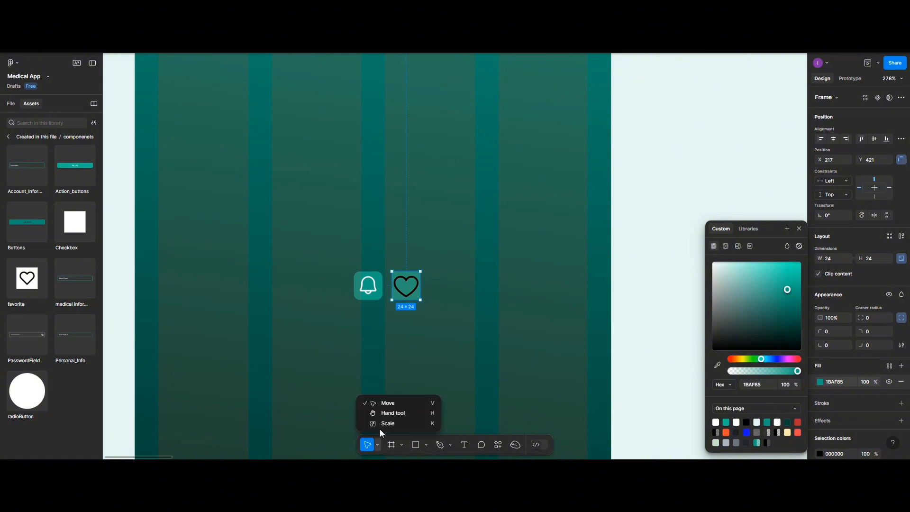
pyautogui.click(380, 428)
pyautogui.click(378, 445)
pyautogui.click(382, 424)
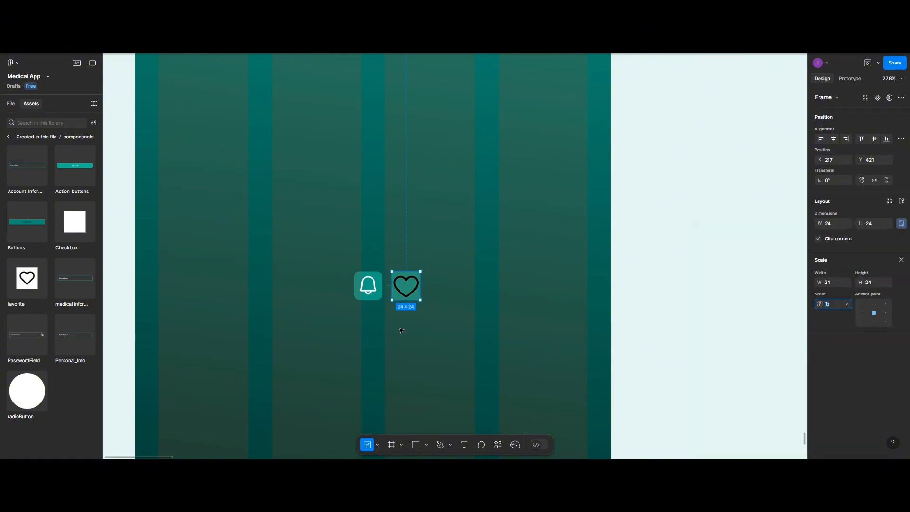
pyautogui.doubleClick(405, 295)
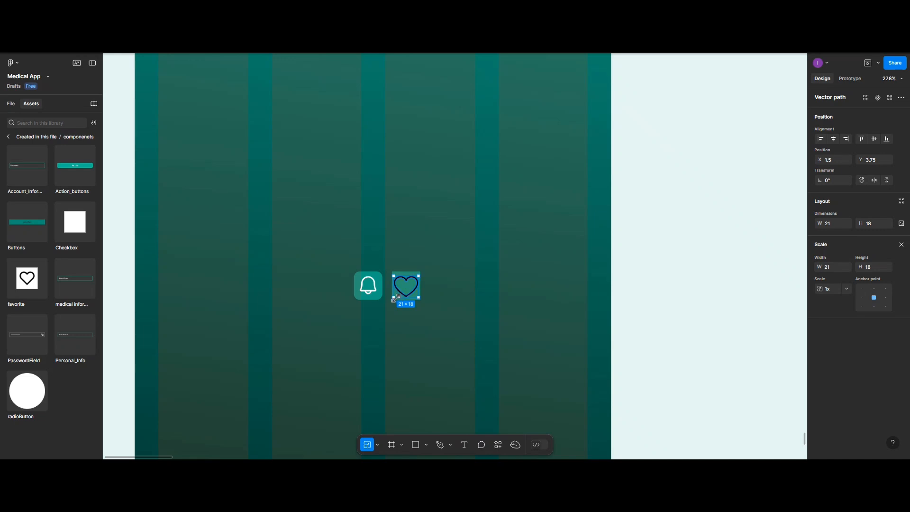
pyautogui.moveTo(394, 298); pyautogui.dragTo(400, 292)
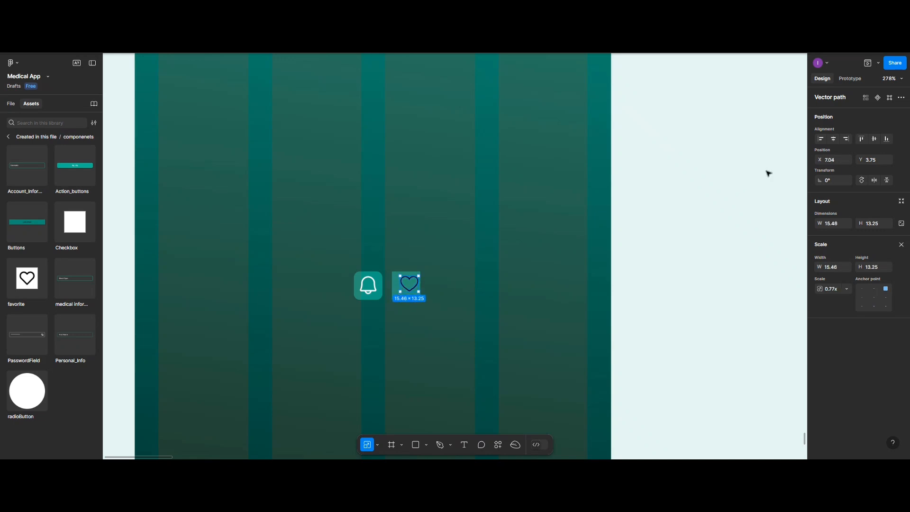
pyautogui.click(833, 139)
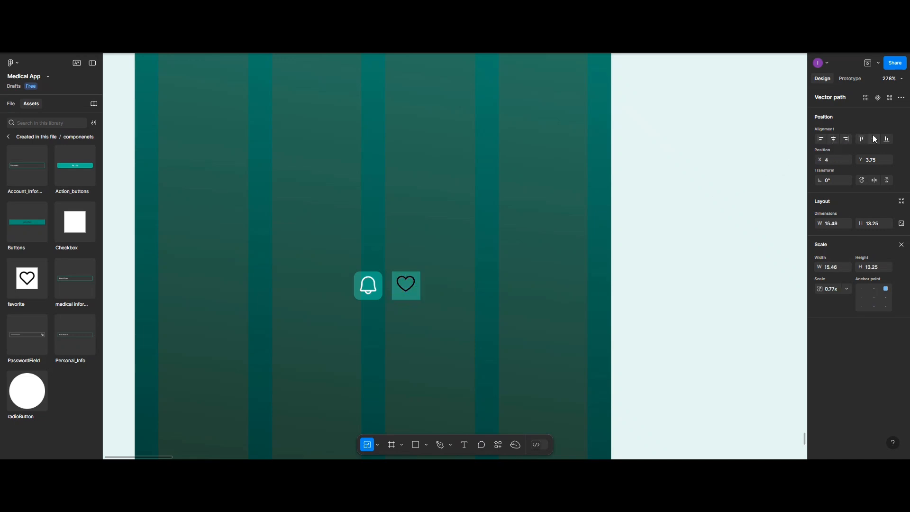
pyautogui.click(875, 139)
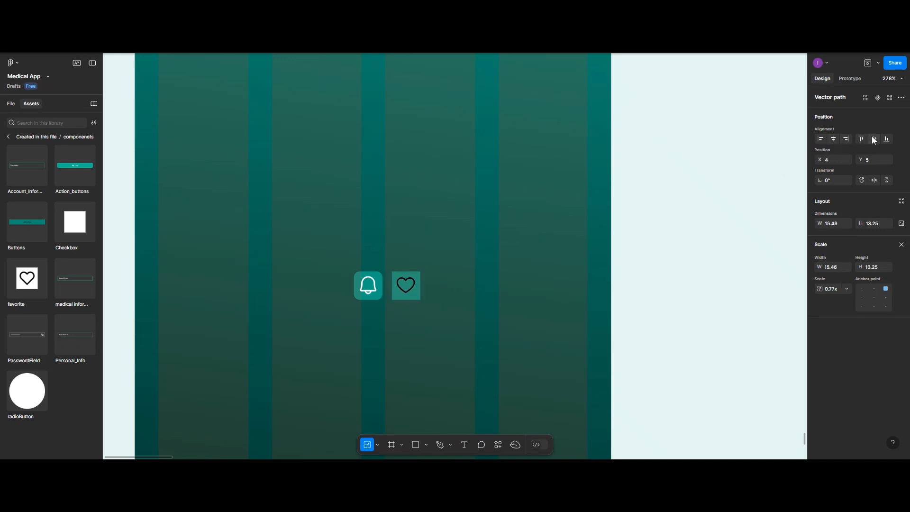
# Set the corner radius of the heart icon's frame to 5
pyautogui.click(422, 313)
pyautogui.click(413, 294)
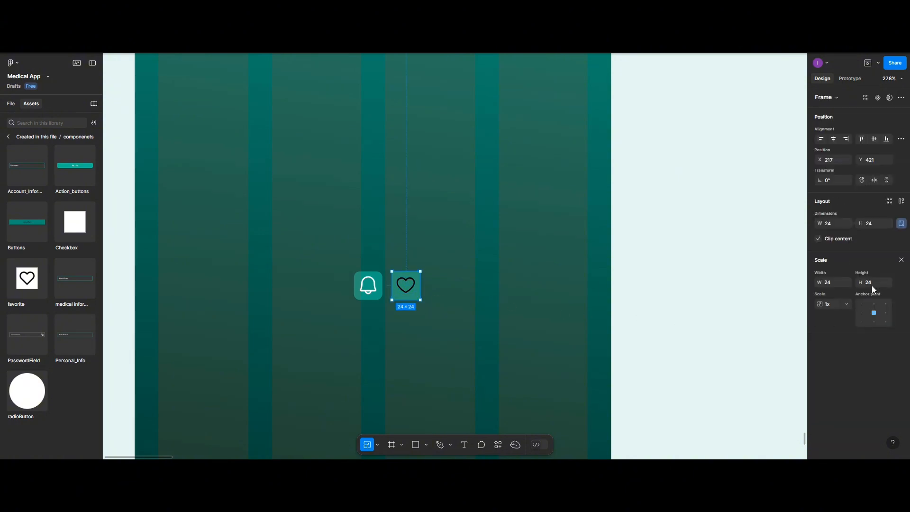
pyautogui.click(902, 261)
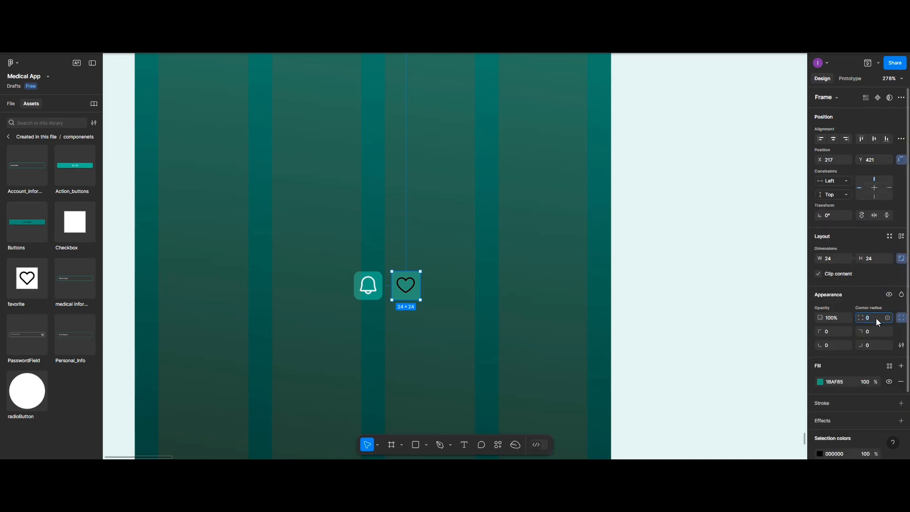
pyautogui.write('5')
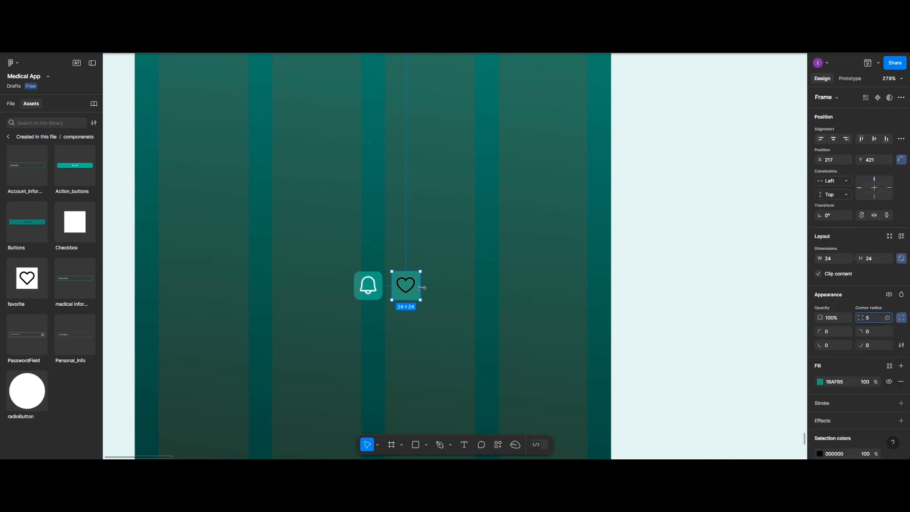
pyautogui.press('Return')
# Recolour the heart vector's fill with the near-white colour already used on this page
pyautogui.doubleClick(407, 291)
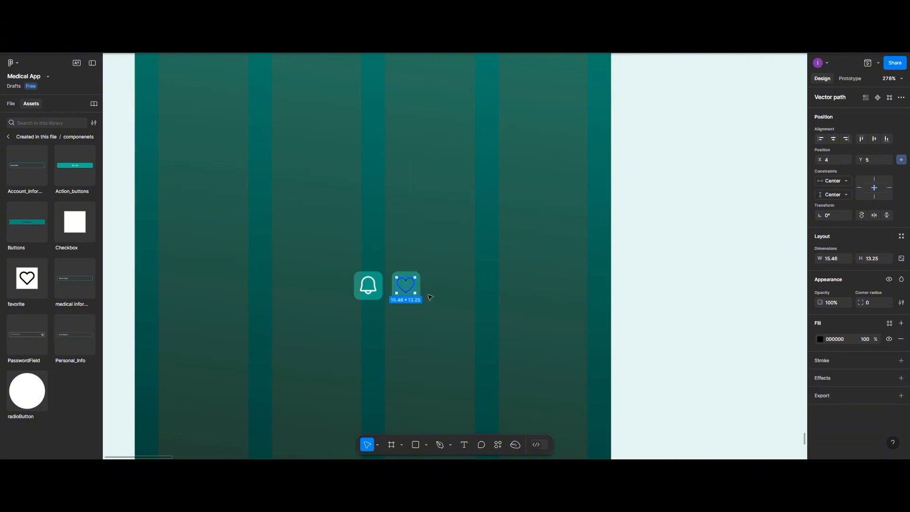
pyautogui.click(820, 340)
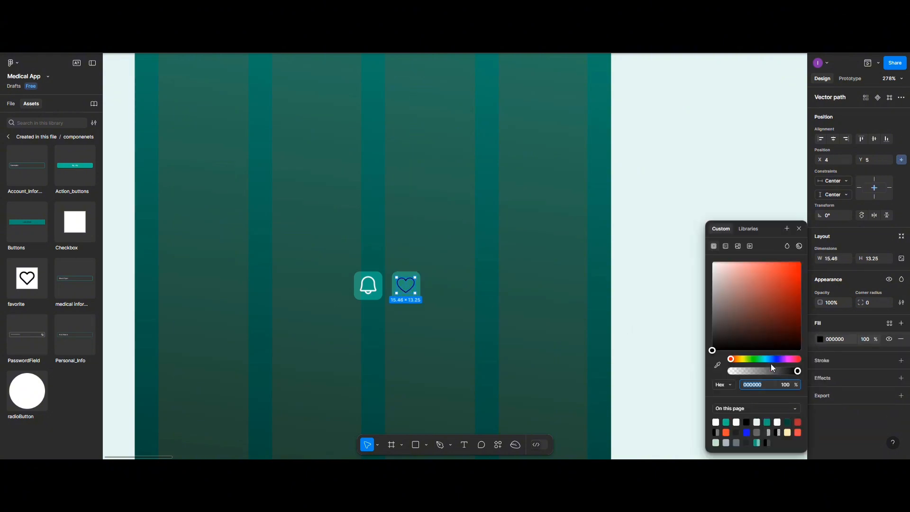
pyautogui.click(757, 421)
pyautogui.click(456, 292)
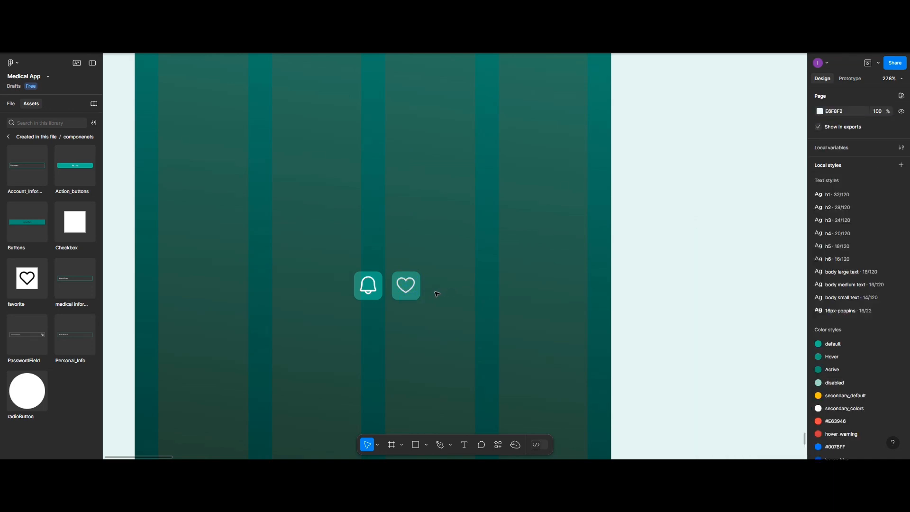
# Move the bell and heart icons together from the middle of the Home screen up to the header area
pyautogui.scroll(-5, 437, 294)
pyautogui.scroll(2, 437, 290)
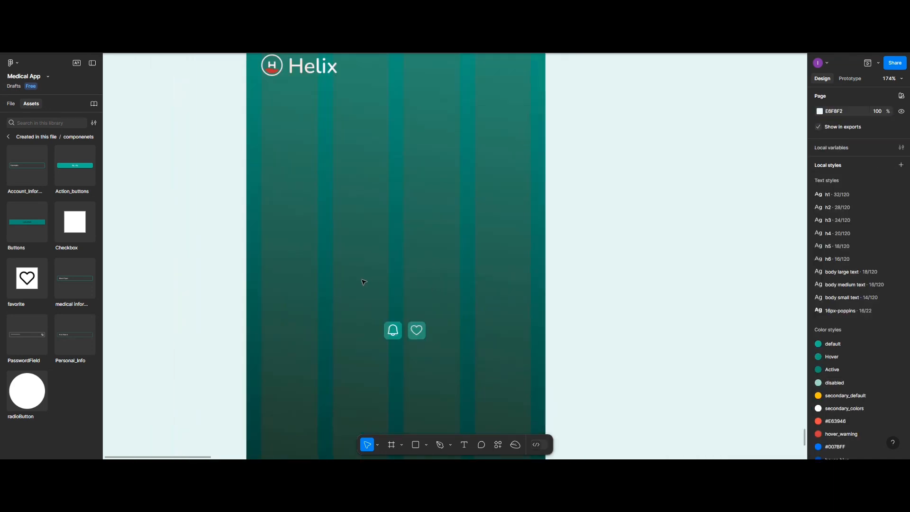
pyautogui.moveTo(356, 286); pyautogui.dragTo(458, 366)
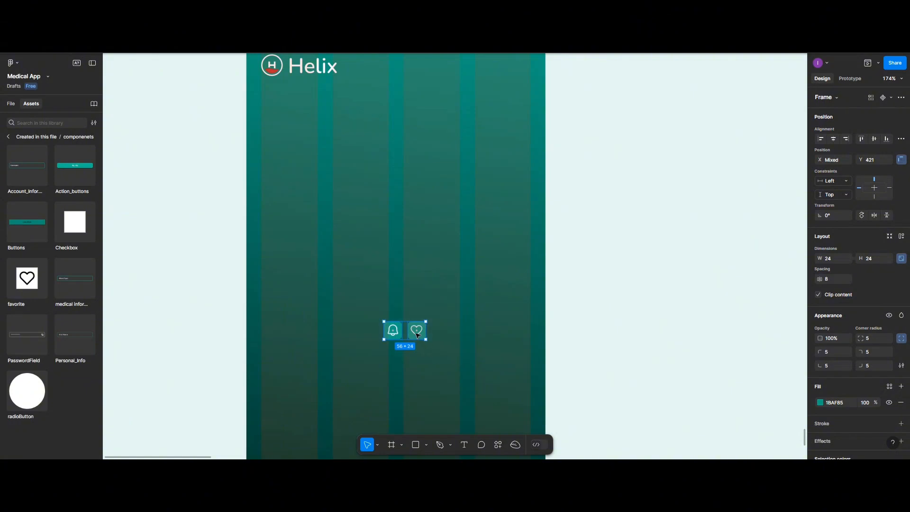
pyautogui.click(420, 297)
pyautogui.moveTo(417, 334); pyautogui.dragTo(421, 288)
pyautogui.click(368, 312)
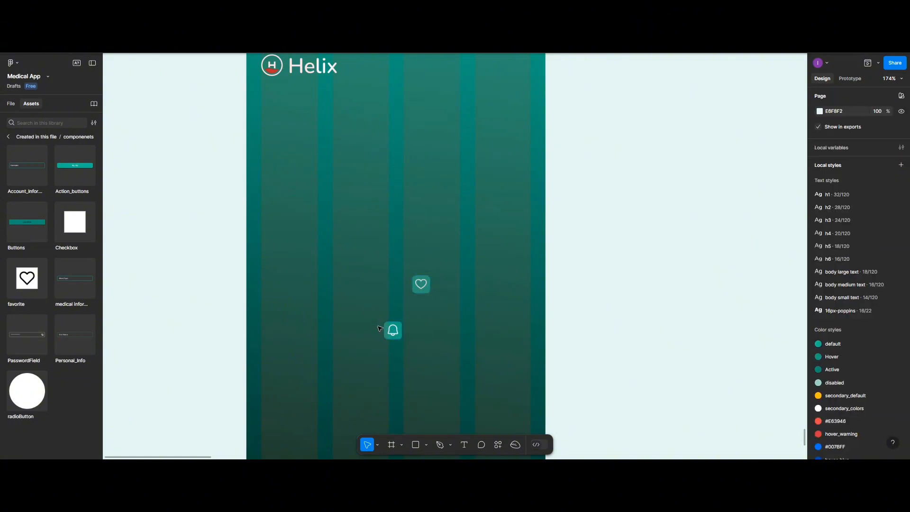
pyautogui.moveTo(365, 255); pyautogui.dragTo(457, 359)
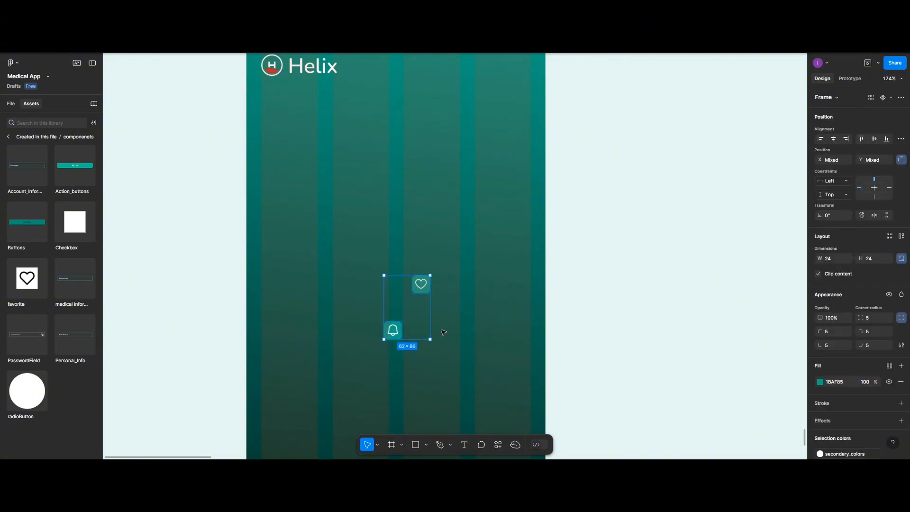
pyautogui.moveTo(427, 290); pyautogui.dragTo(454, 83)
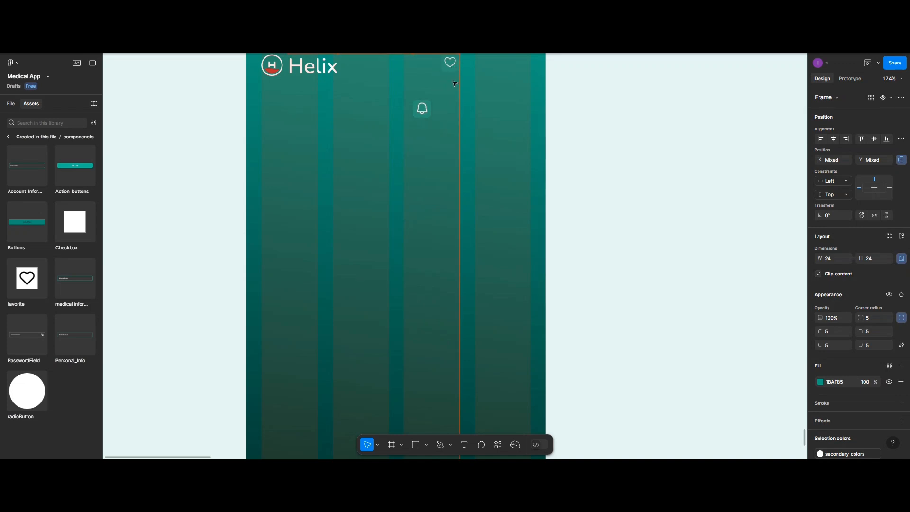
pyautogui.scroll(4, 455, 83)
pyautogui.press('Escape')
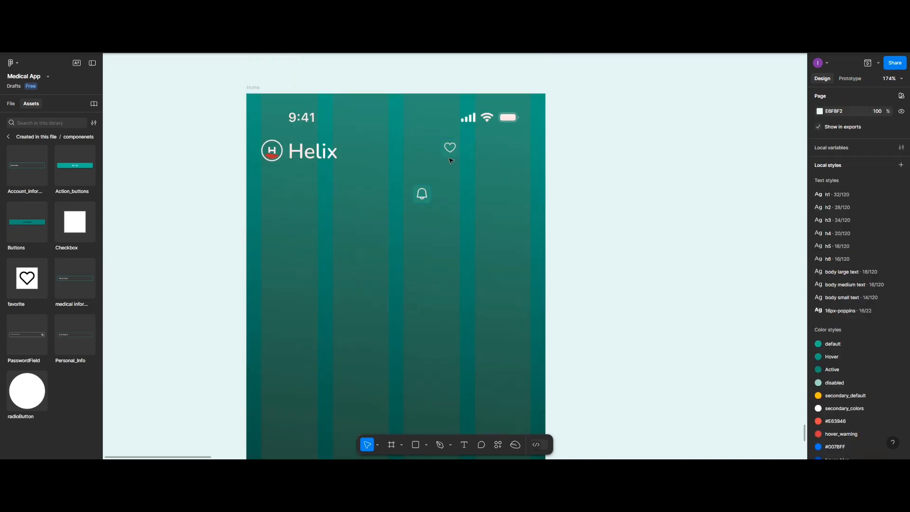
# Place the heart icon at X 358, Y 67 by the header's right margin and the bell beside it at X 315, Y 69
pyautogui.moveTo(452, 157); pyautogui.dragTo(523, 162)
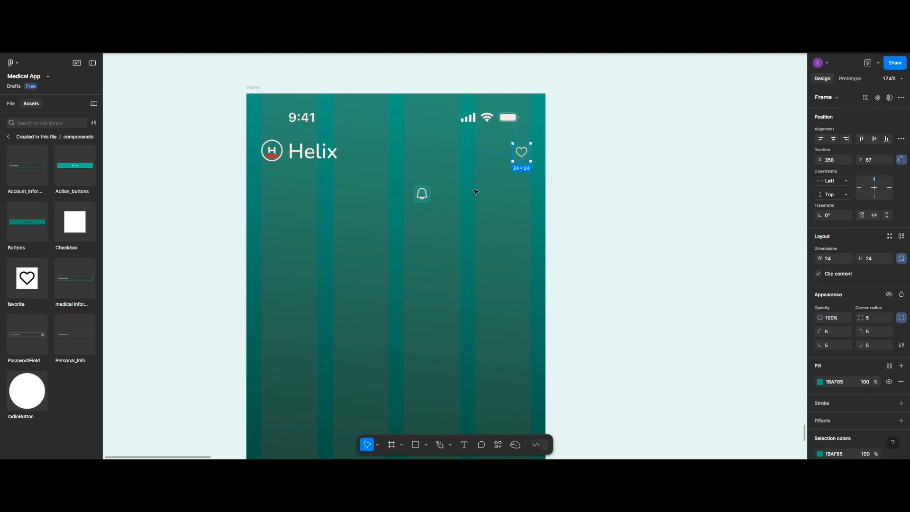
pyautogui.click(432, 194)
pyautogui.moveTo(433, 195); pyautogui.dragTo(494, 158)
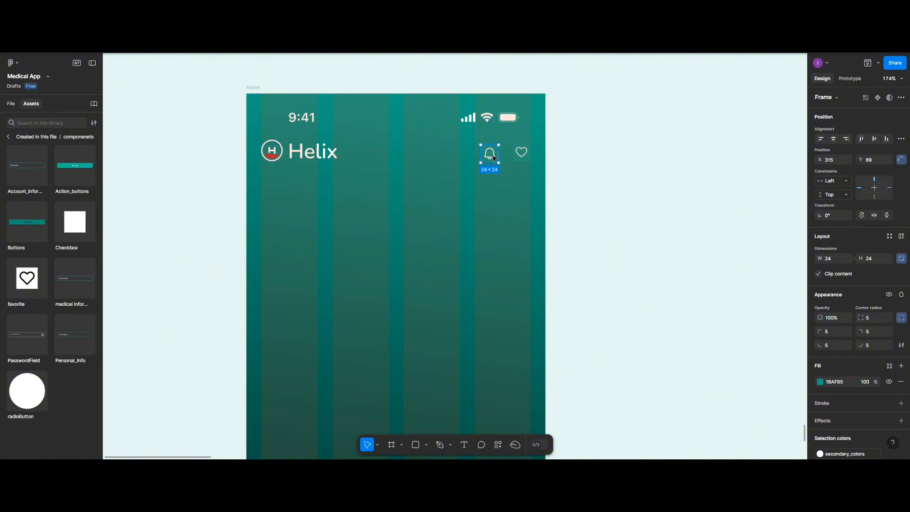
# Align the bell and heart icons on their vertical centres and distribute them horizontally with a spacing of 10
pyautogui.keyDown('shift'); pyautogui.click(521, 153); pyautogui.keyUp('shift')
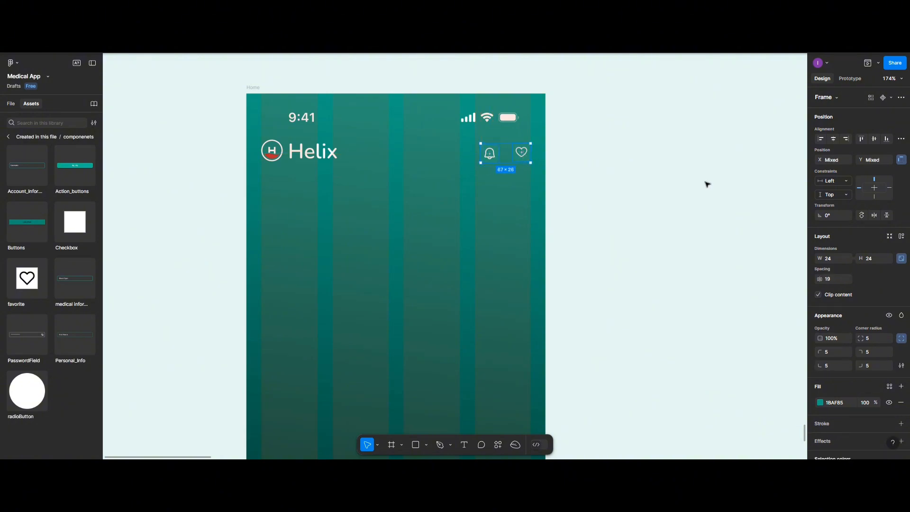
pyautogui.click(874, 143)
pyautogui.click(902, 139)
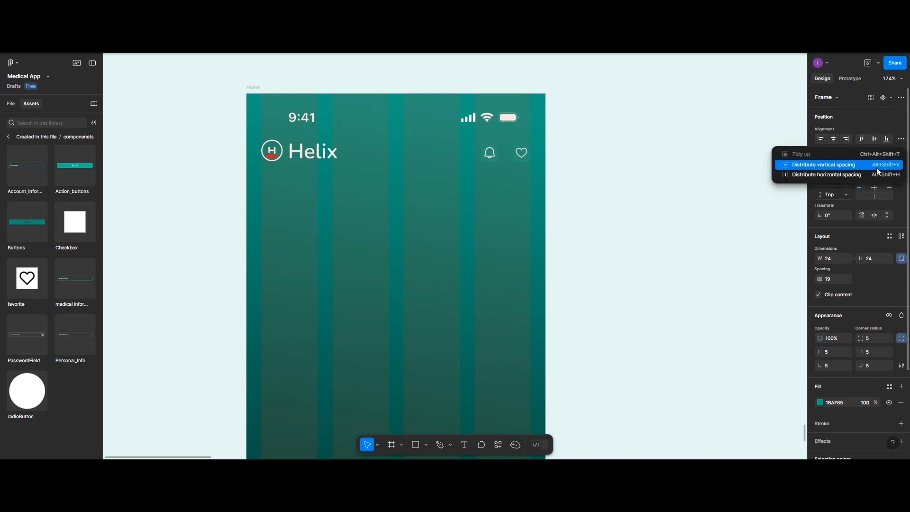
pyautogui.click(874, 174)
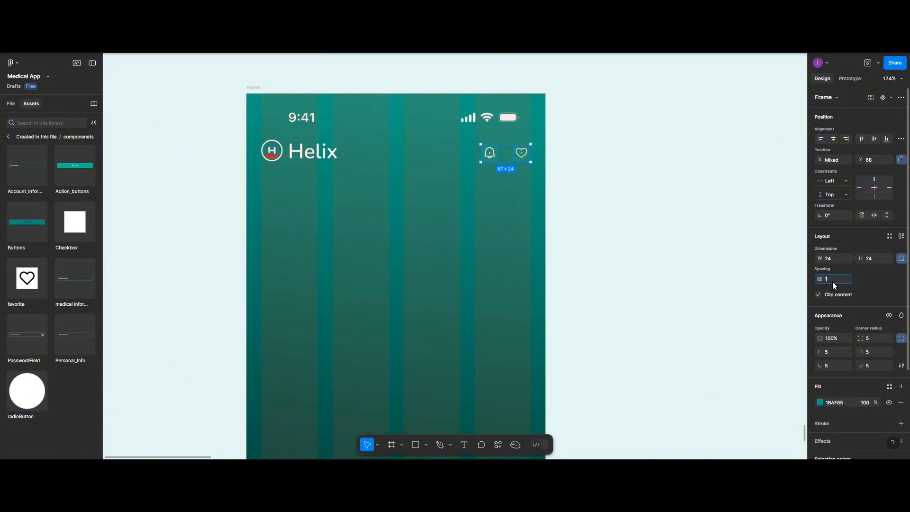
pyautogui.press('Return')
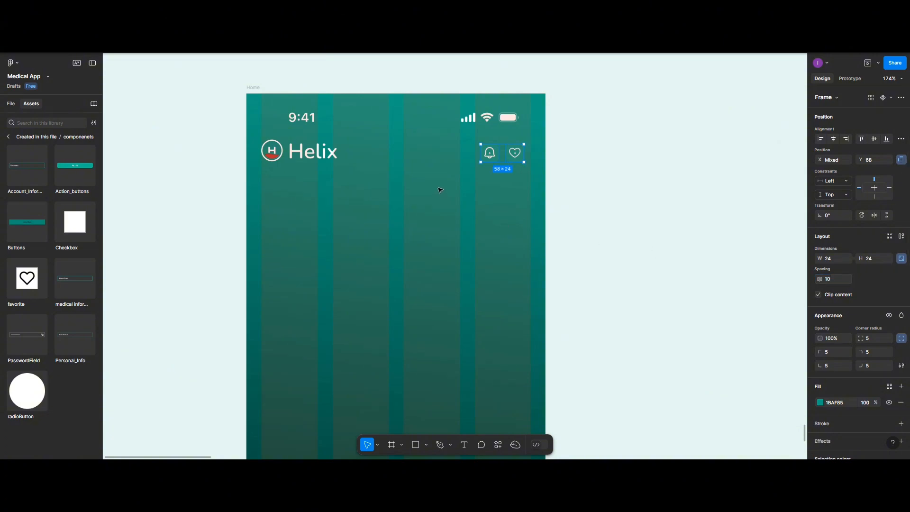
# Align the logo and the Helix text on their vertical centres and set their horizontal spacing to 10
pyautogui.click(271, 159)
pyautogui.keyDown('shift'); pyautogui.click(311, 161); pyautogui.keyUp('shift')
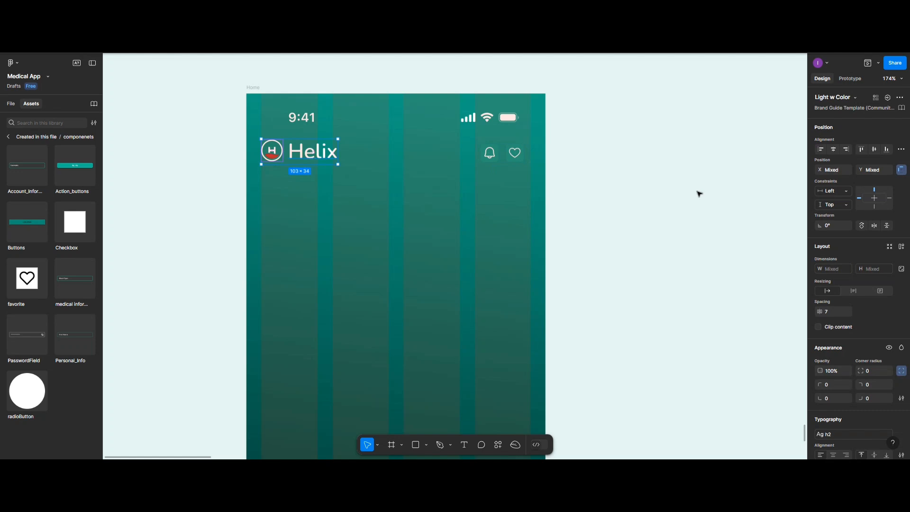
pyautogui.click(873, 150)
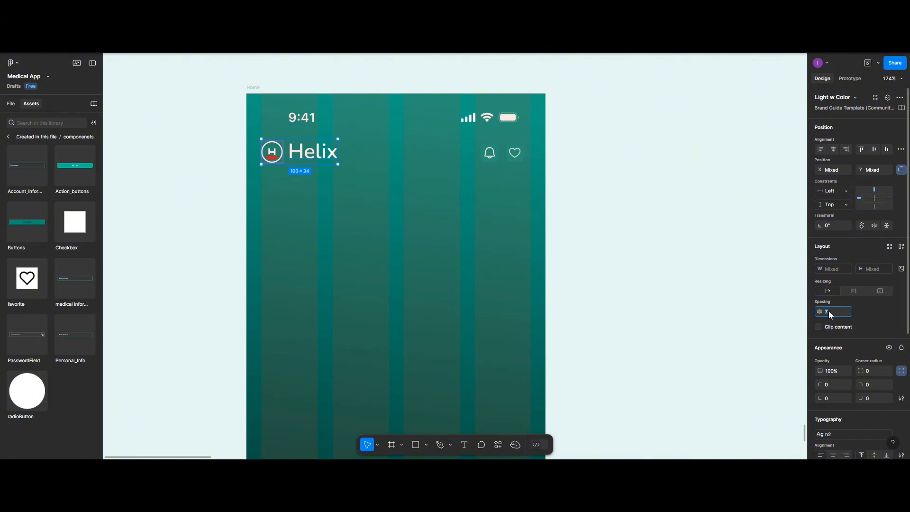
pyautogui.click(901, 149)
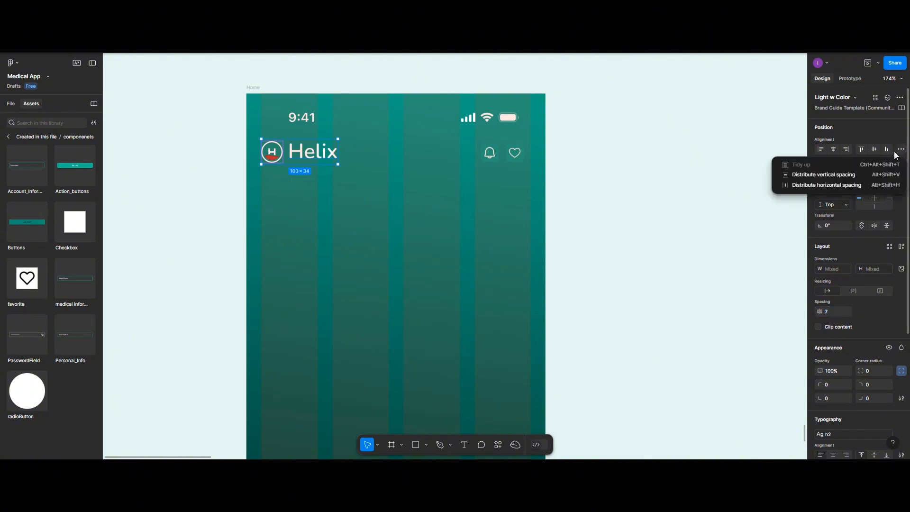
pyautogui.click(855, 185)
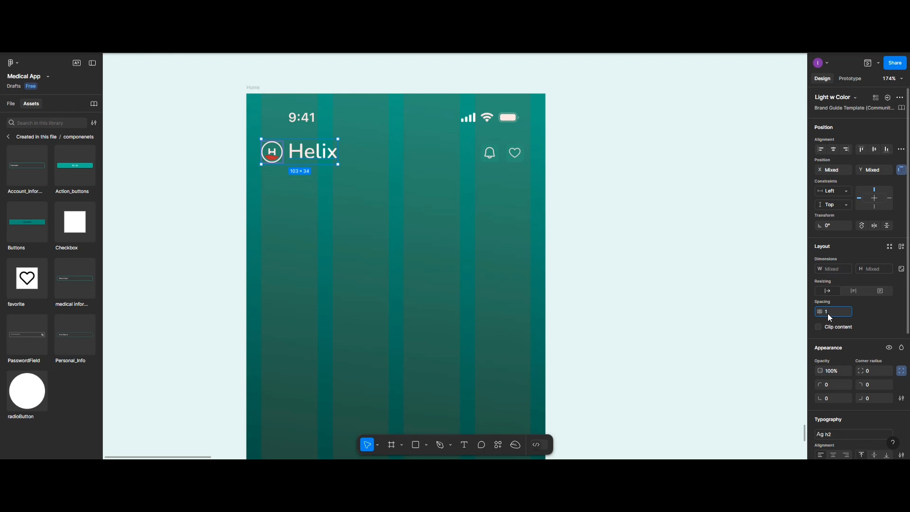
pyautogui.write('0')
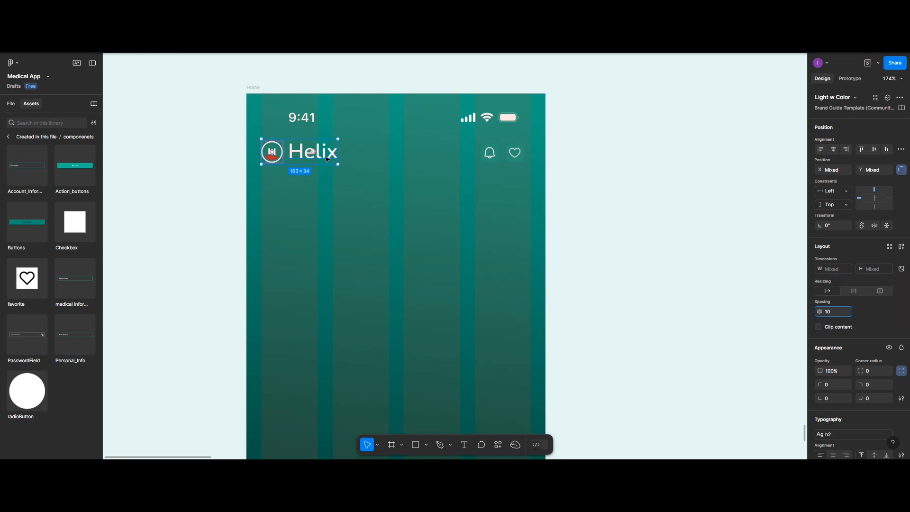
# Group the header's logo and Helix text together
pyautogui.doubleClick(327, 159)
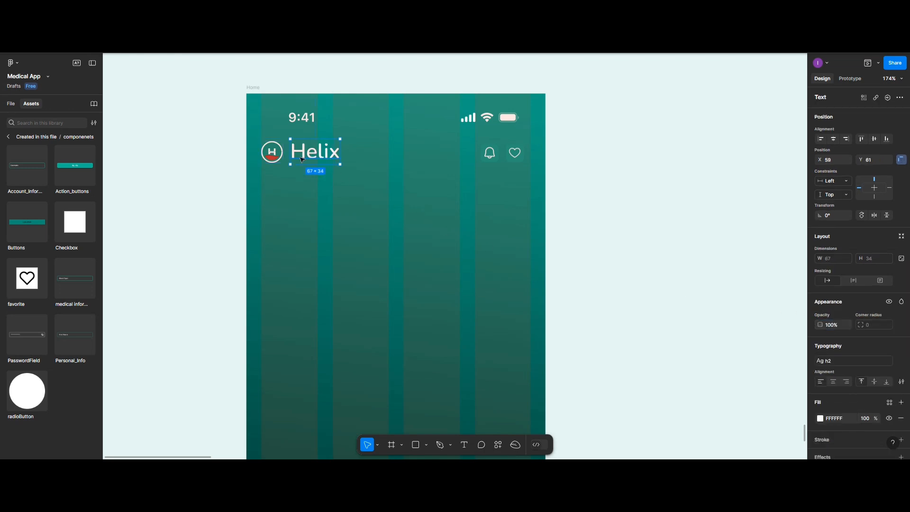
pyautogui.keyDown('shift'); pyautogui.click(283, 158); pyautogui.keyUp('shift')
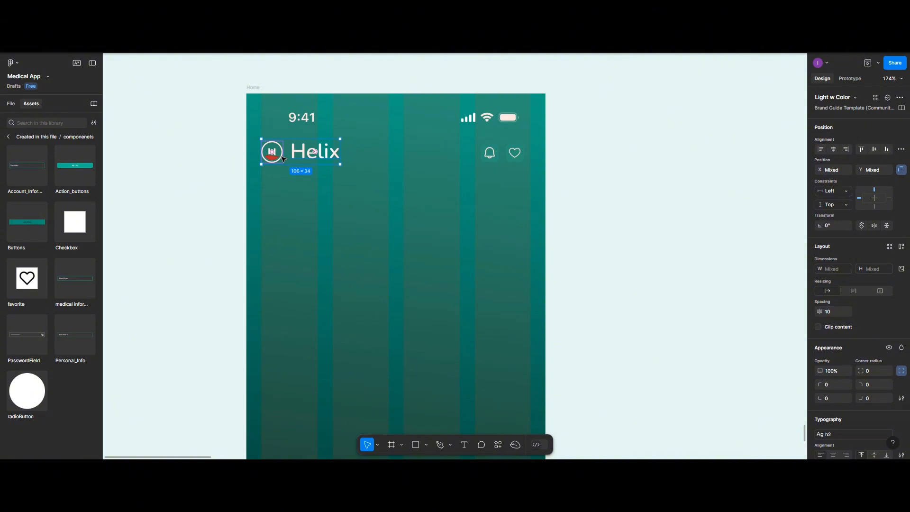
pyautogui.hotkey('ctrl', 'g')
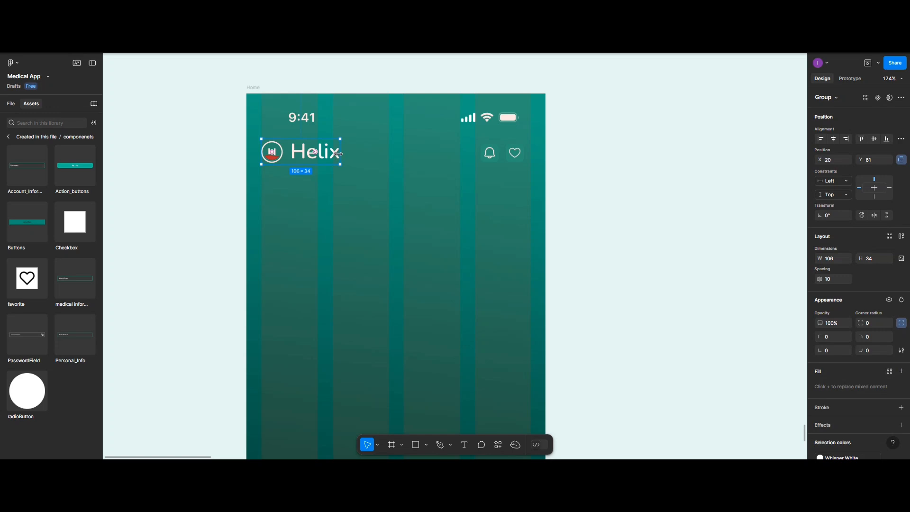
# Align the logo-and-text group, the bell and the heart icon on their vertical centres
pyautogui.keyDown('shift'); pyautogui.click(490, 153); pyautogui.keyUp('shift')
pyautogui.keyDown('shift'); pyautogui.click(517, 154); pyautogui.keyUp('shift')
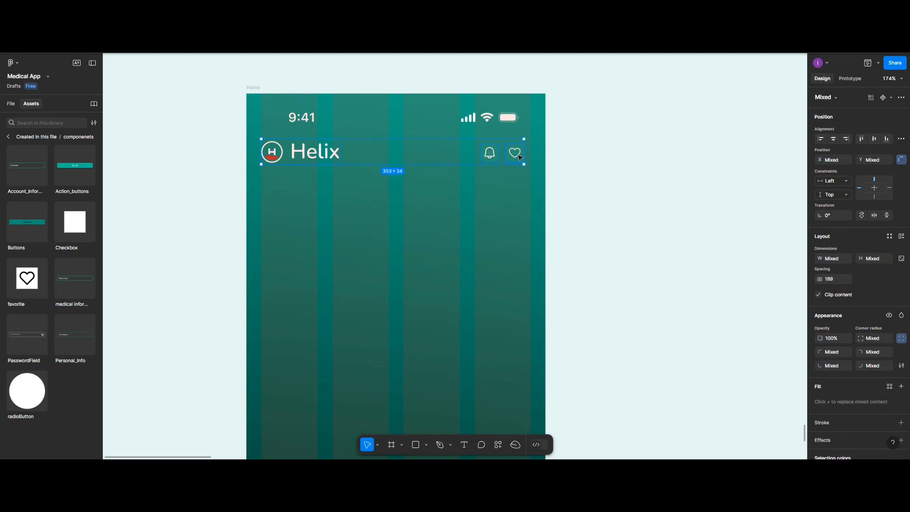
pyautogui.click(875, 142)
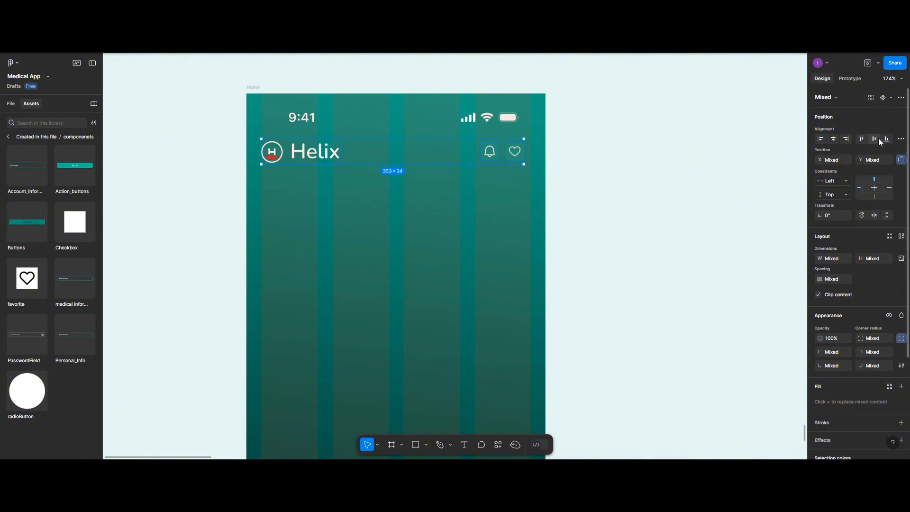
# Group the whole header row of logo, Helix text, bell and heart, and set the group's Y position to 60
pyautogui.click(836, 100)
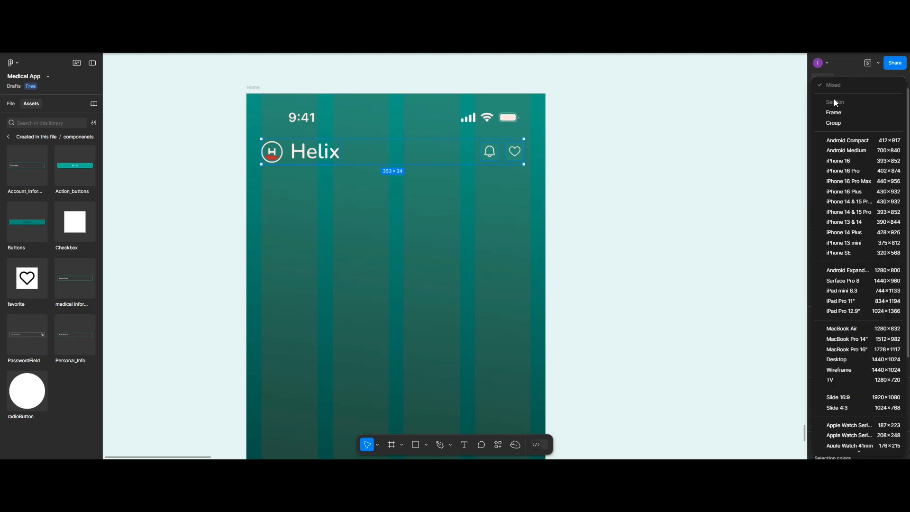
pyautogui.click(699, 107)
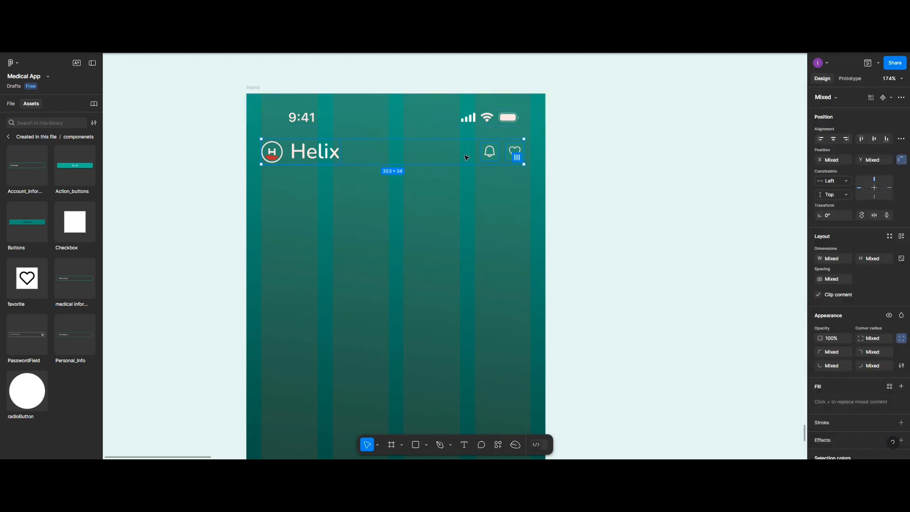
pyautogui.hotkey('ctrl', 'g')
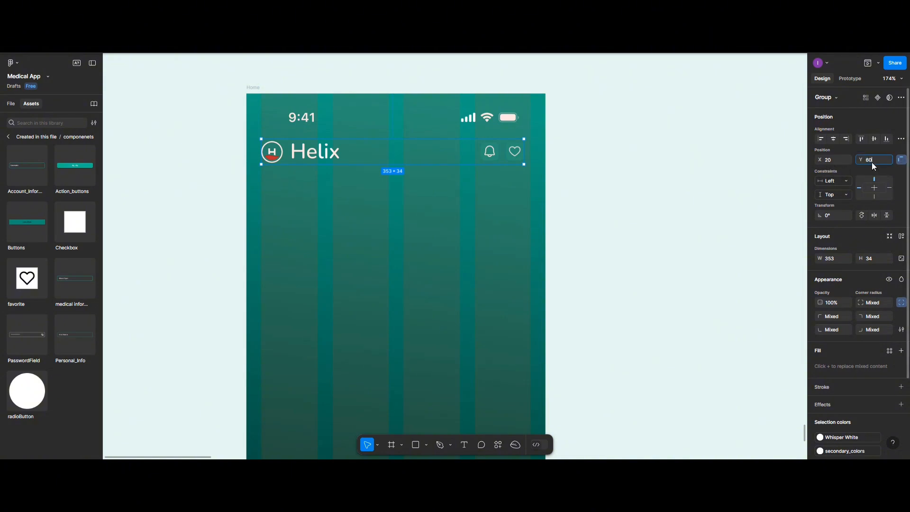
pyautogui.press('Return')
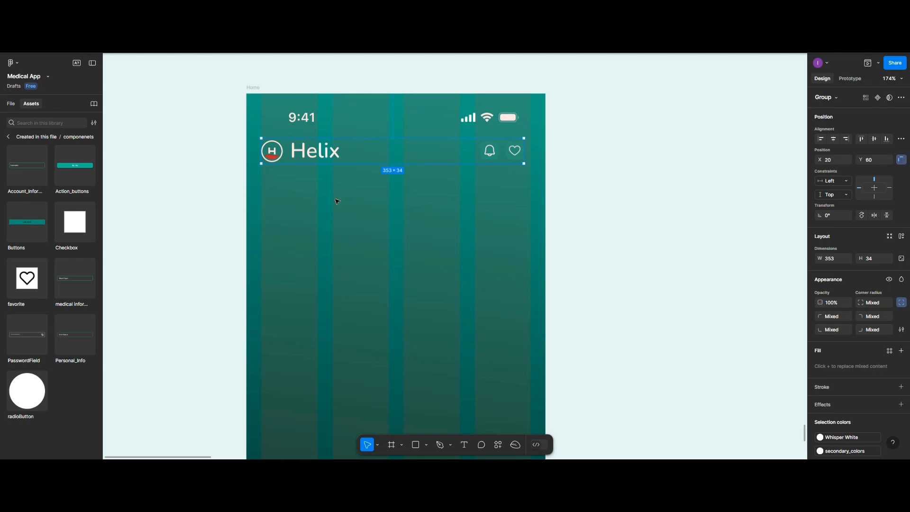
pyautogui.click(338, 200)
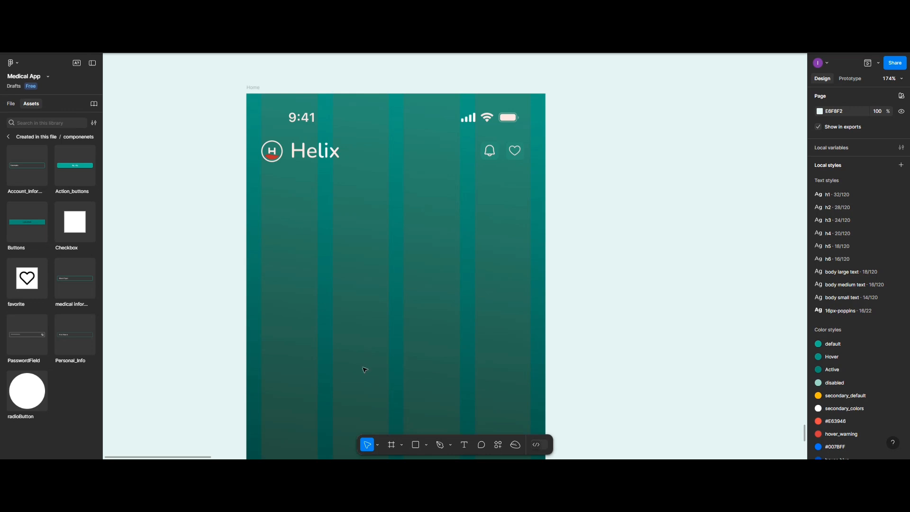
# Draw a search bar frame below the header at X 20, Y 107, sized 360 × 40 with a corner radius of 15
pyautogui.click(392, 445)
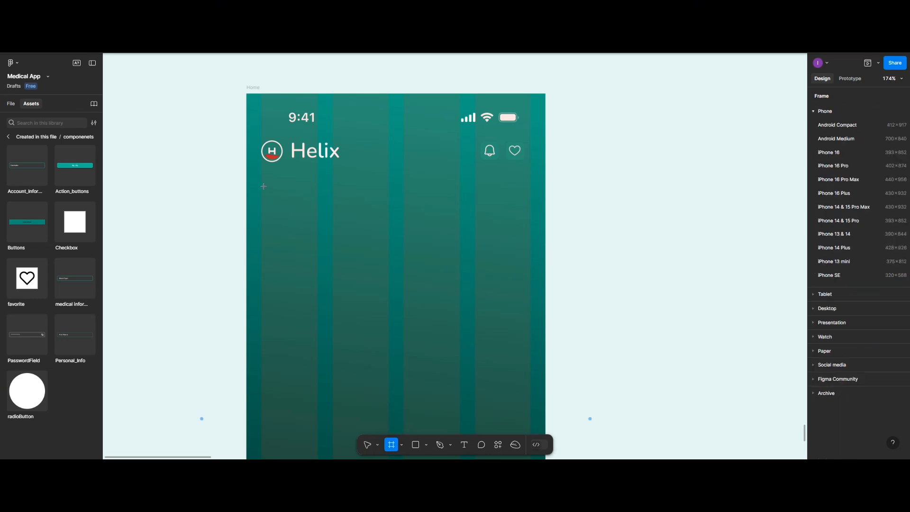
pyautogui.moveTo(261, 173); pyautogui.dragTo(530, 200)
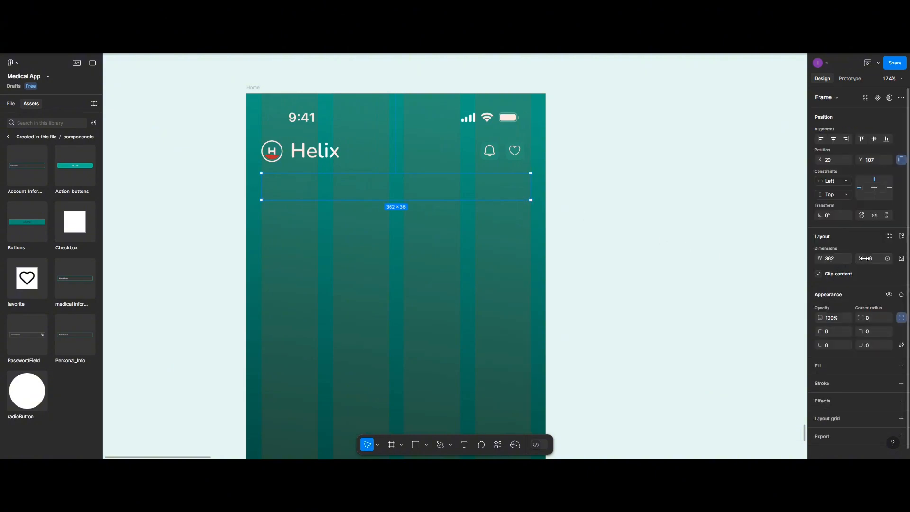
pyautogui.click(868, 257)
pyautogui.write('40')
pyautogui.click(435, 187)
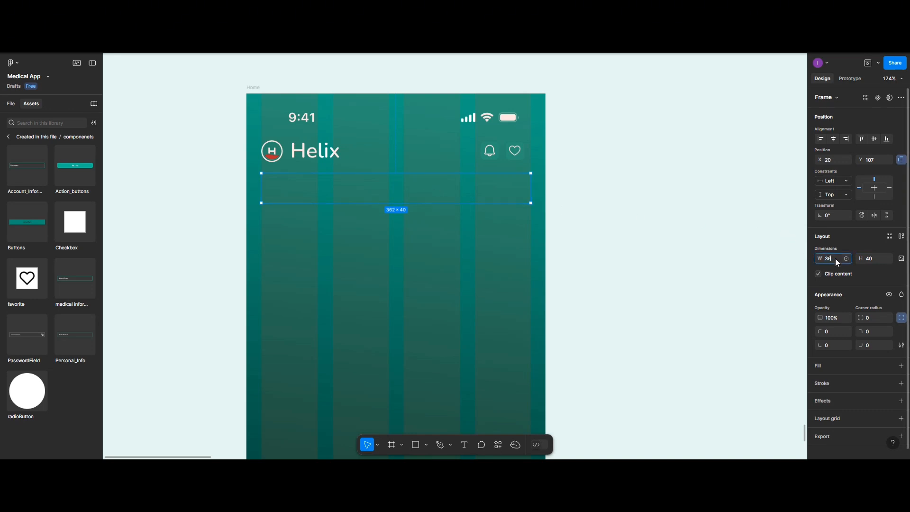
pyautogui.click(476, 197)
# Add an inside stroke to the search bar frame in colour 20C997 with a weight of 2
pyautogui.click(901, 383)
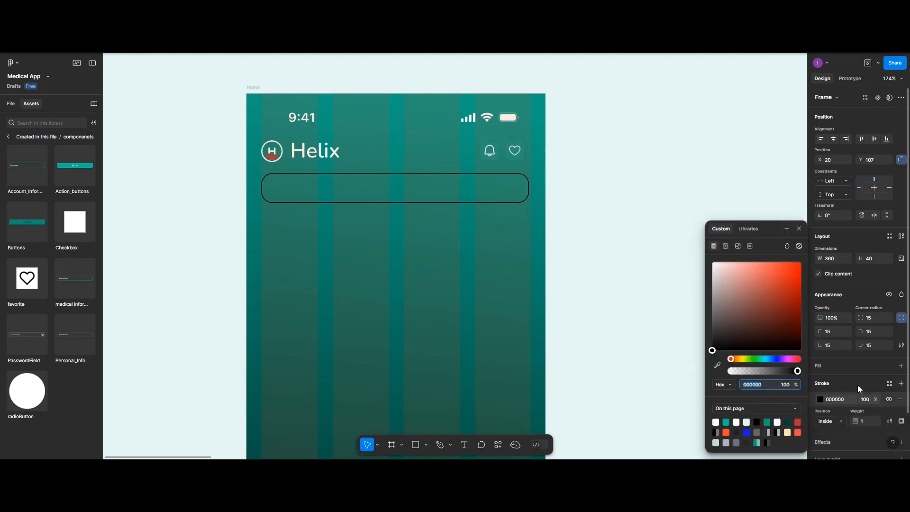
pyautogui.click(820, 400)
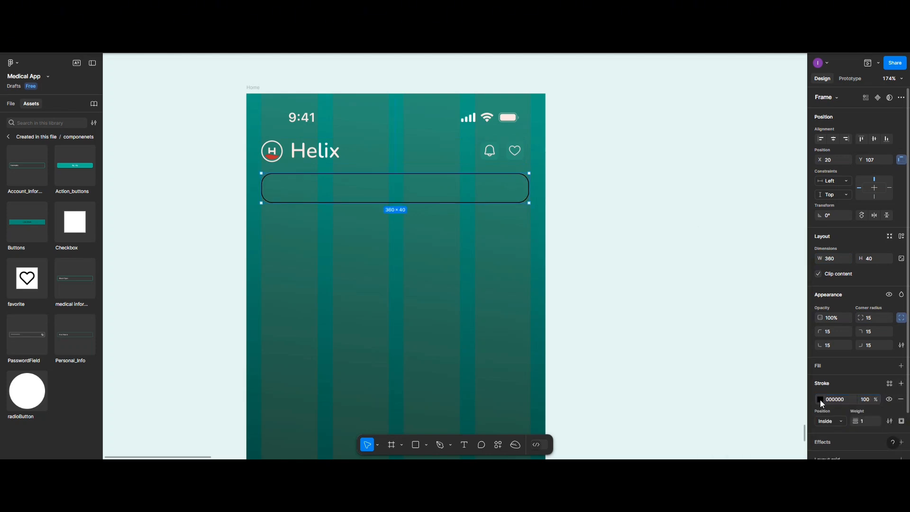
pyautogui.click(820, 400)
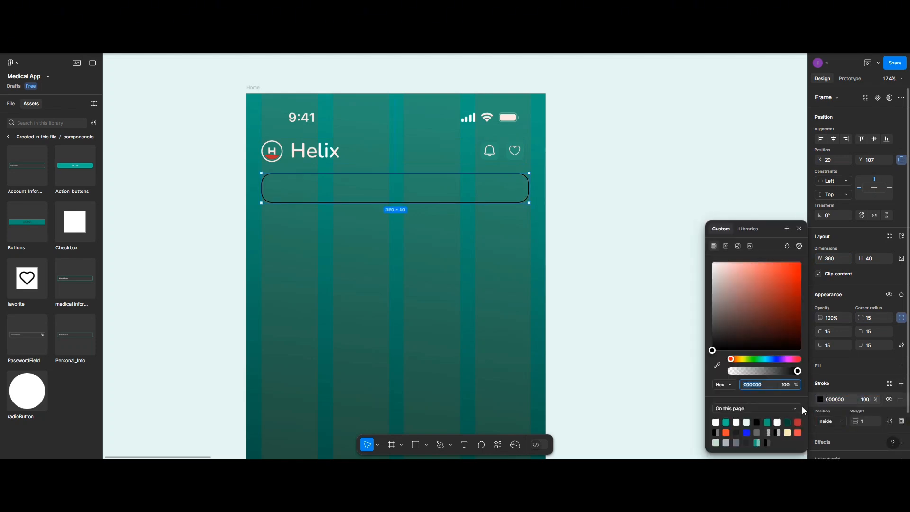
pyautogui.click(727, 423)
pyautogui.click(866, 421)
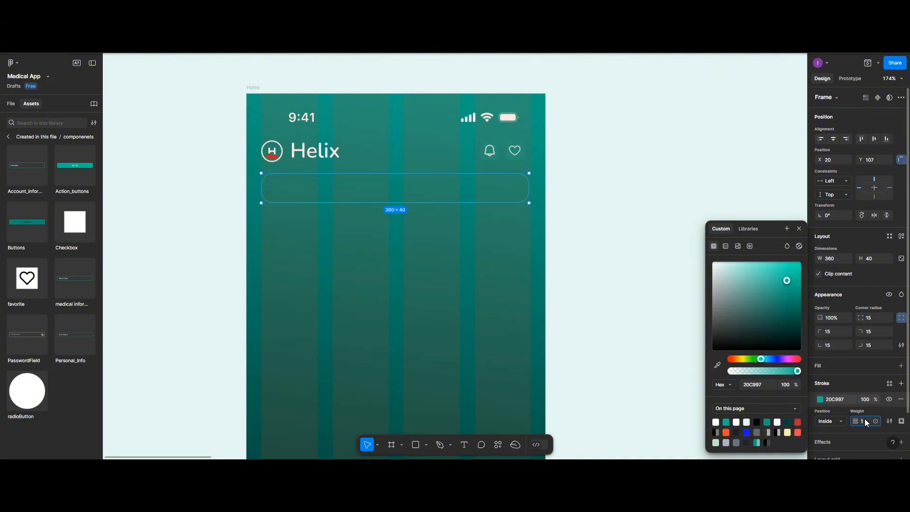
pyautogui.write('2')
pyautogui.press('Return')
pyautogui.click(445, 251)
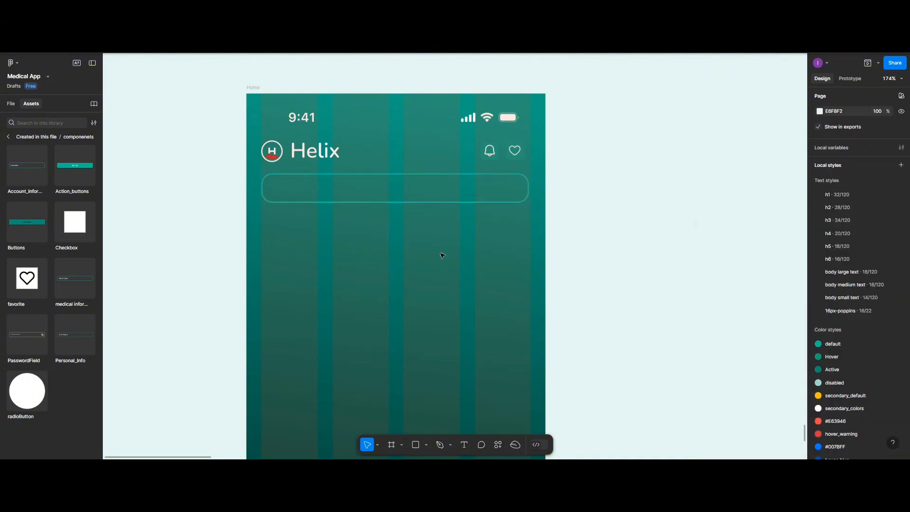
# Add the text "Search" on the Home screen below the search bar frame
pyautogui.click(390, 184)
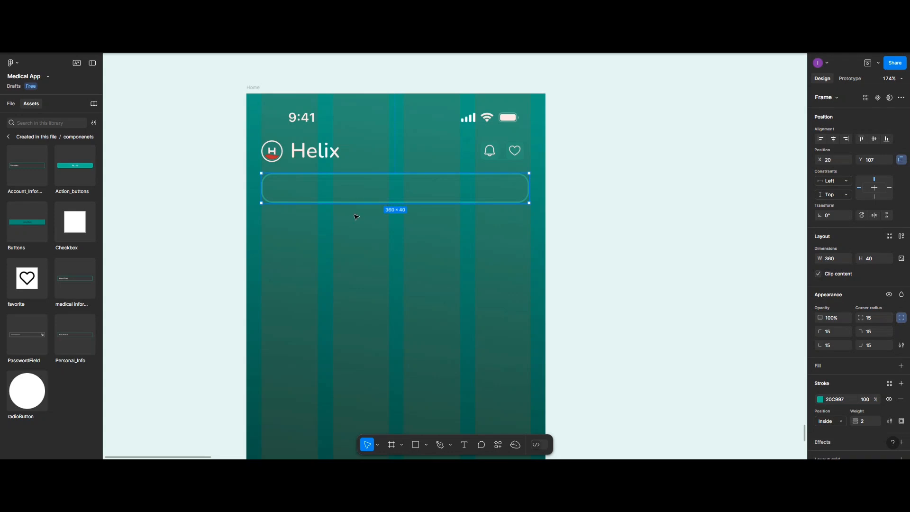
pyautogui.click(465, 445)
pyautogui.click(330, 253)
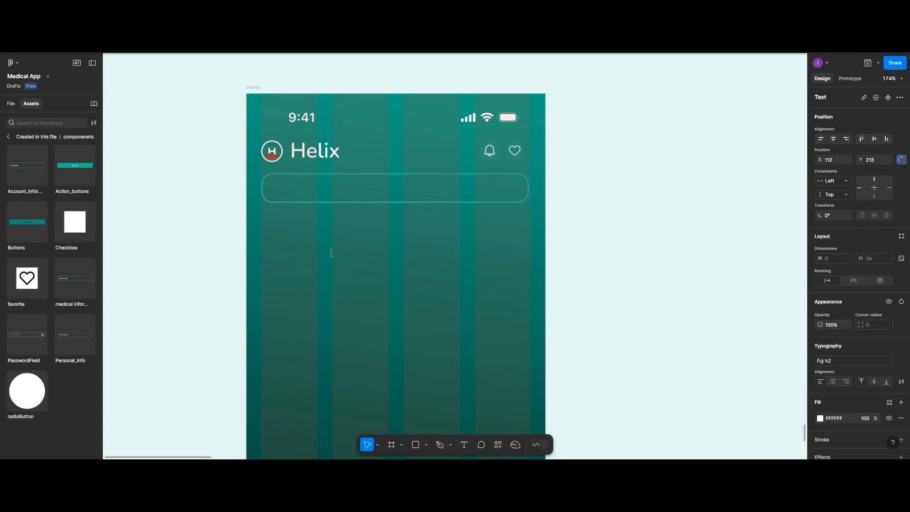
pyautogui.write('Search')
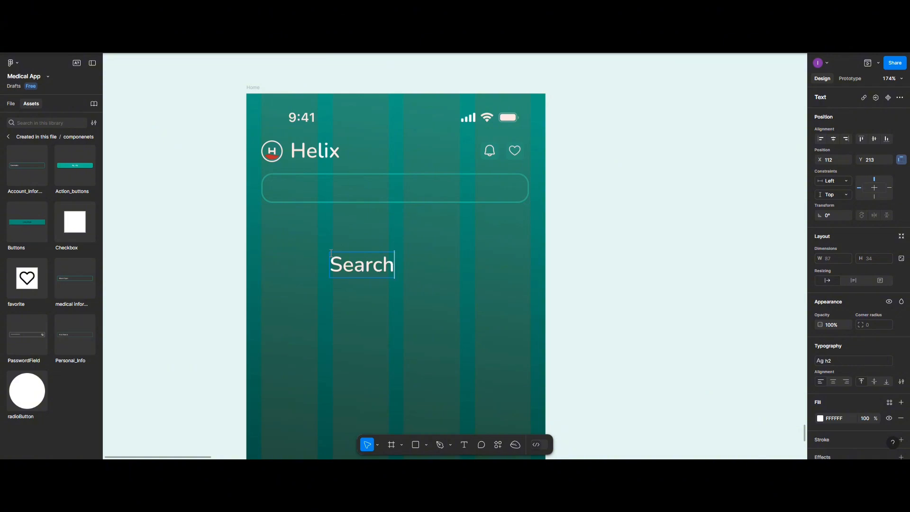
pyautogui.press('Escape')
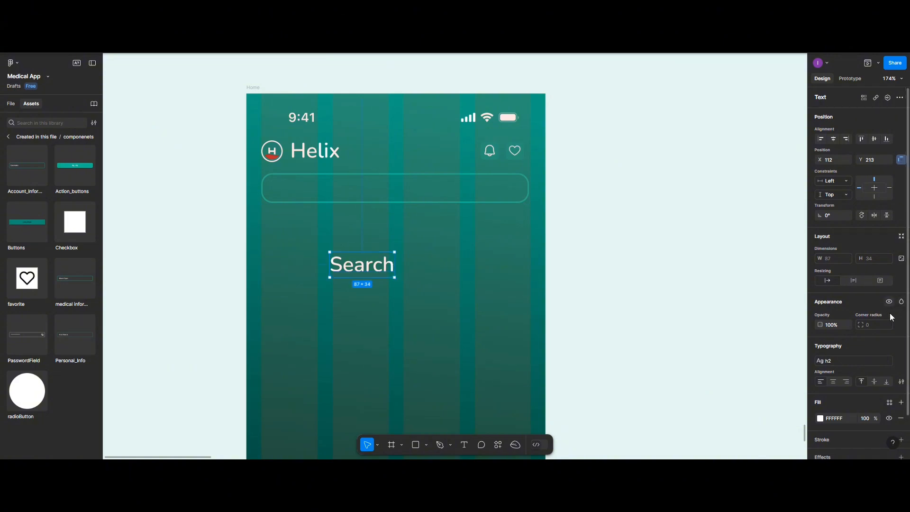
# Detach the Search text's h2 style and apply the body large text style
pyautogui.scroll(-2, 889, 313)
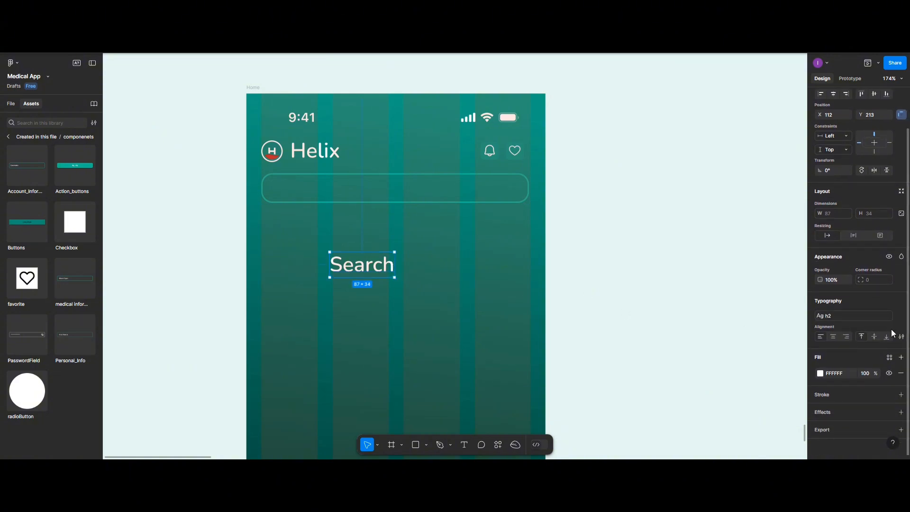
pyautogui.click(901, 317)
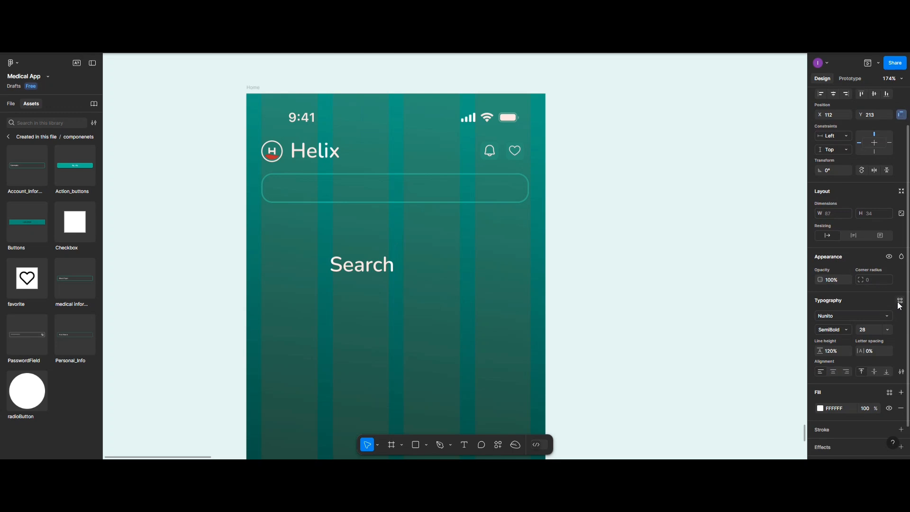
pyautogui.click(900, 301)
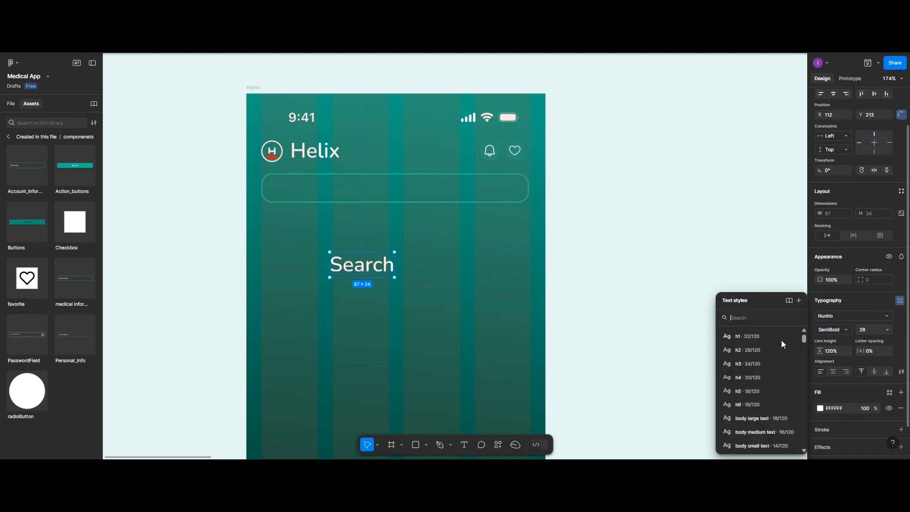
pyautogui.click(759, 420)
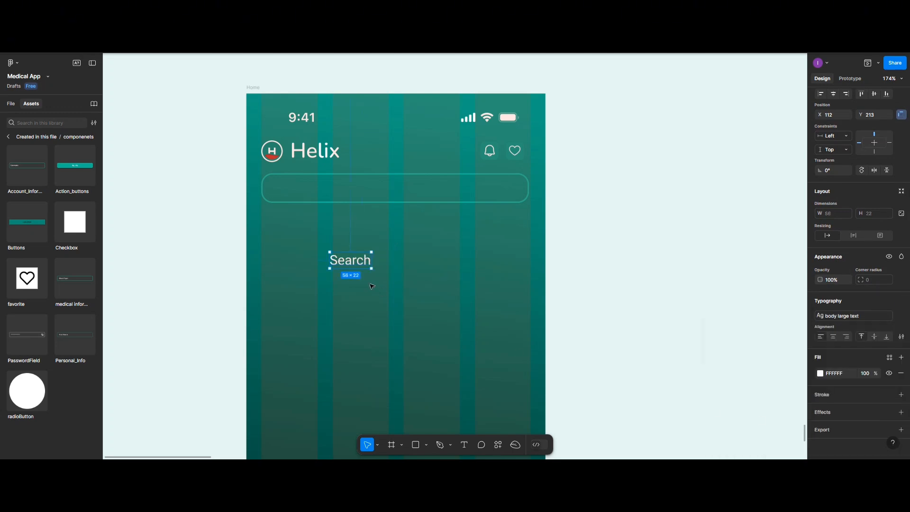
# Move the Search text into the search bar frame at X 18, Y 9 and set its fill to E6F8F2
pyautogui.moveTo(344, 259); pyautogui.dragTo(291, 190)
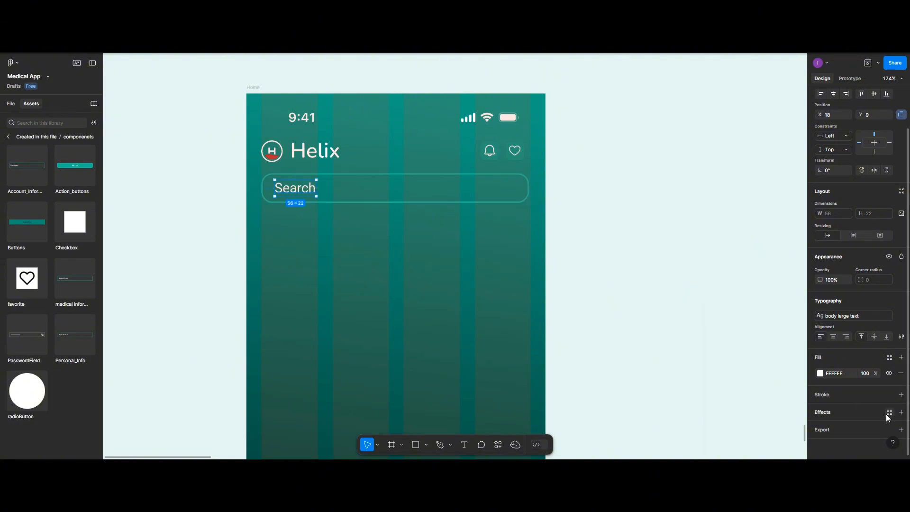
pyautogui.click(820, 374)
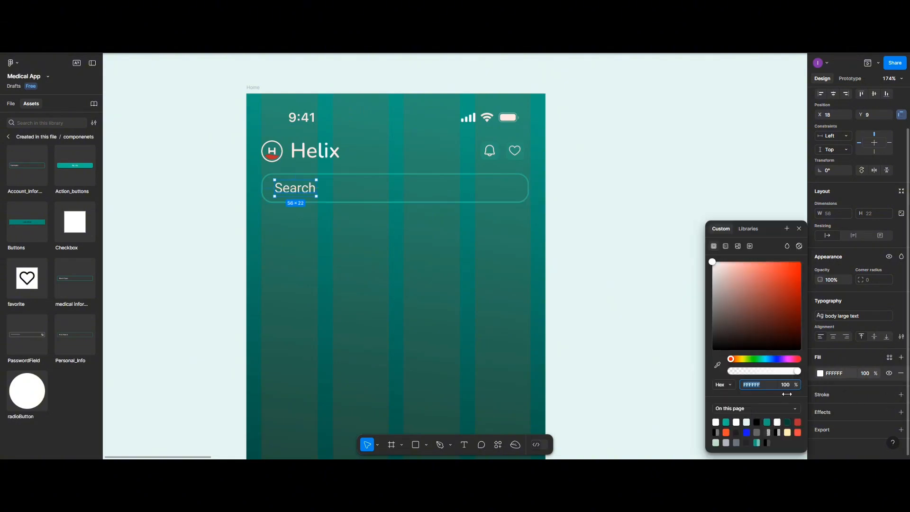
pyautogui.click(747, 421)
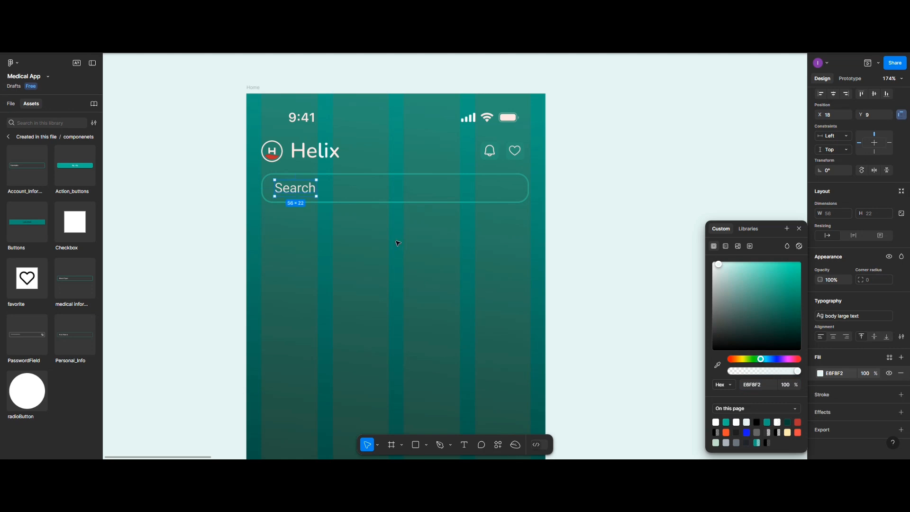
pyautogui.click(422, 261)
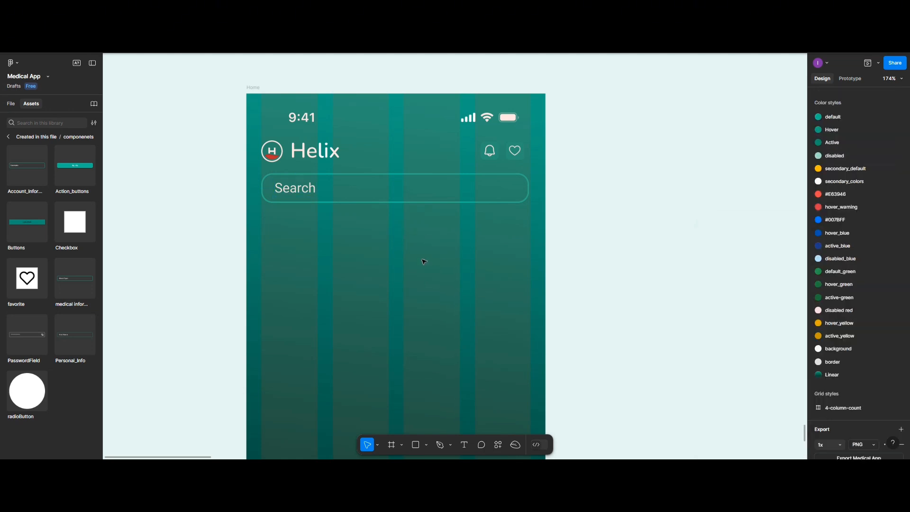
# Search the Phosphor Icons plugin for "search" and insert the regular MagnifyingGlass icon on the Home screen
pyautogui.rightClick(423, 284)
pyautogui.moveTo(459, 356)
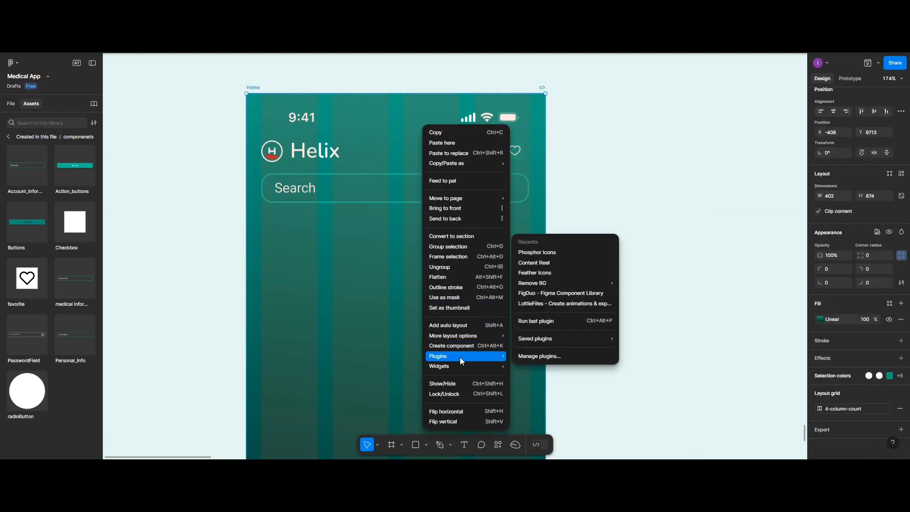
pyautogui.click(539, 254)
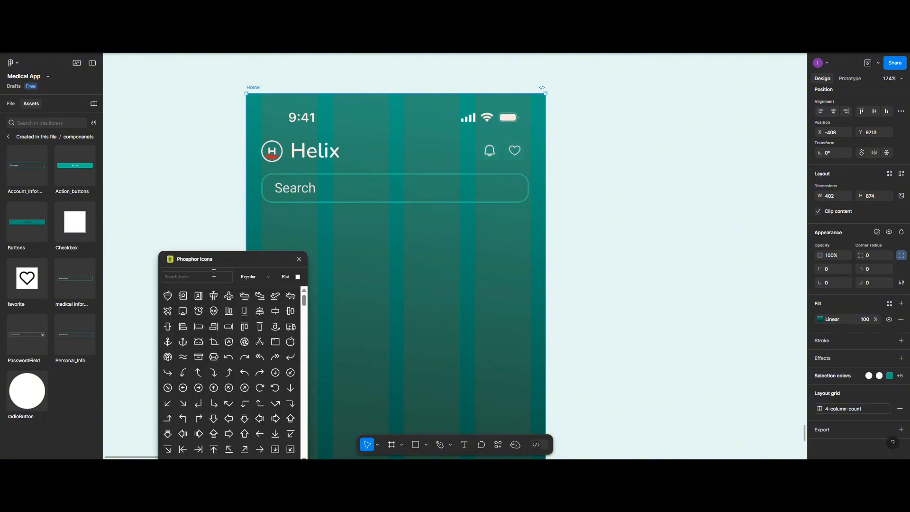
pyautogui.click(212, 276)
pyautogui.write('search')
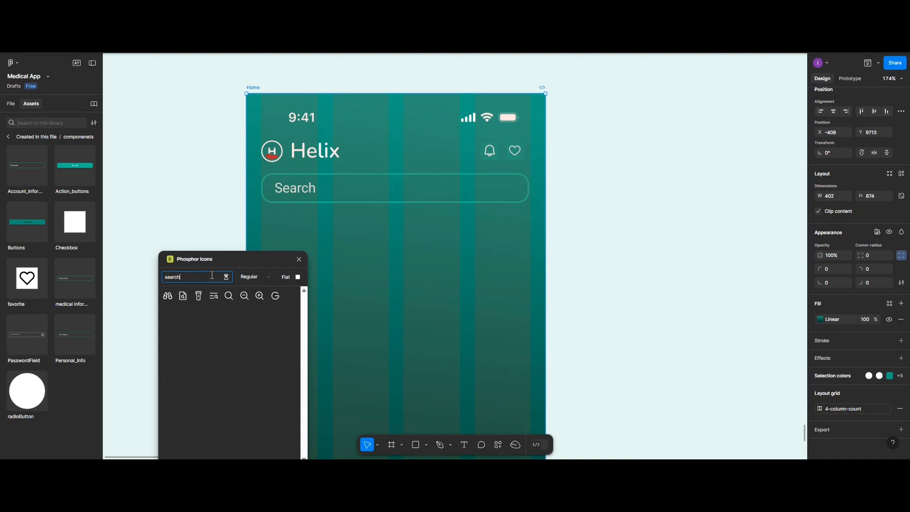
pyautogui.moveTo(229, 295); pyautogui.dragTo(393, 415)
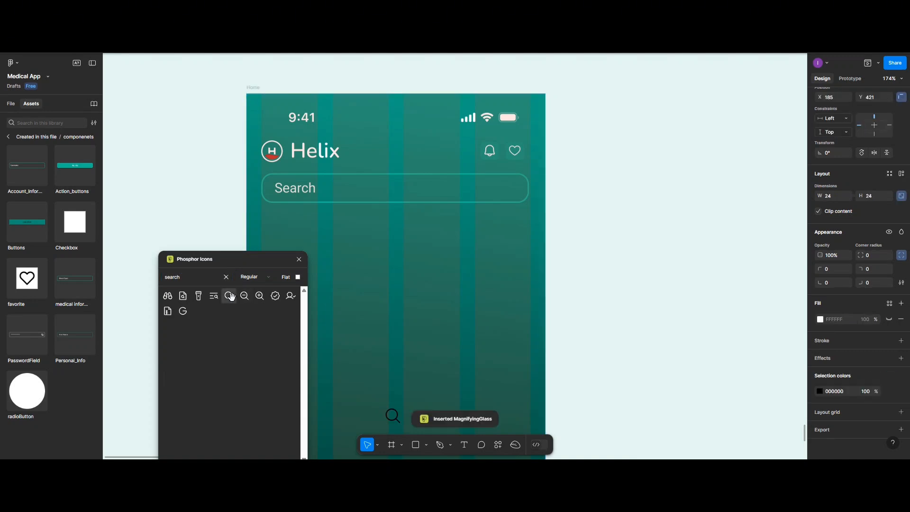
# Move the magnifying glass vector out of its 24 × 24 frame and delete the emptied frame
pyautogui.doubleClick(396, 420)
pyautogui.moveTo(396, 421); pyautogui.dragTo(441, 394)
pyautogui.click(399, 422)
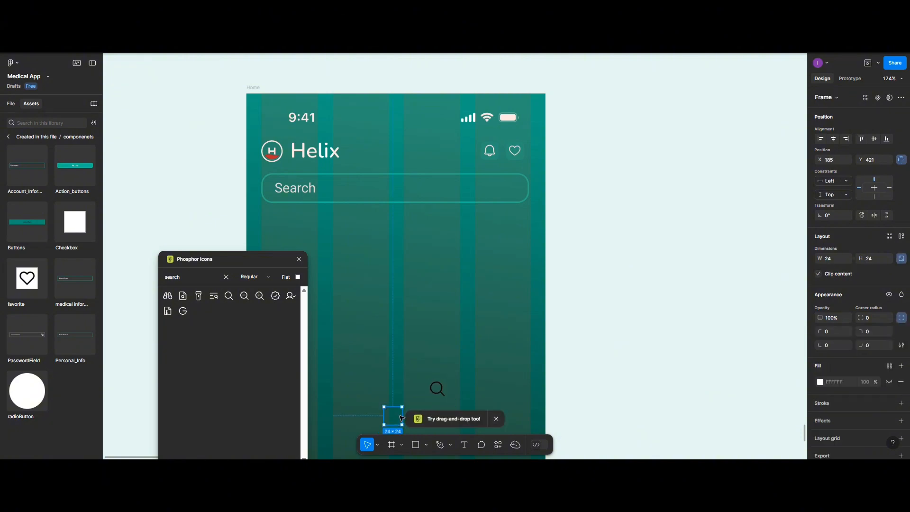
pyautogui.press('Delete')
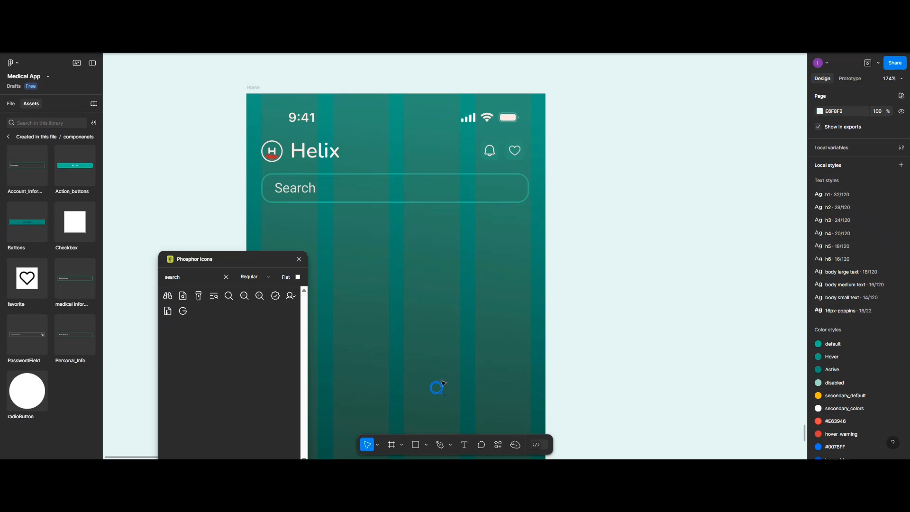
# Place the magnifying glass vertically centred near the search bar's right end at X 326 and set its fill to E6F8F2
pyautogui.moveTo(437, 392); pyautogui.dragTo(512, 189)
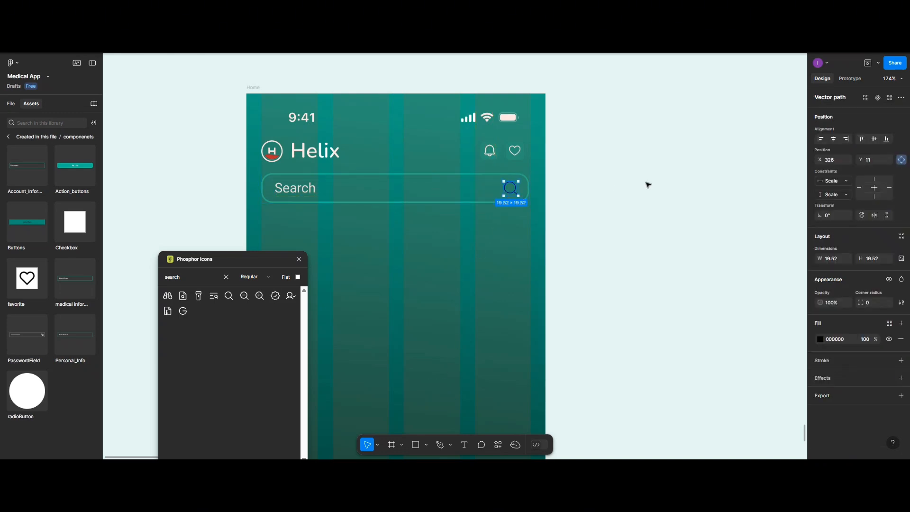
pyautogui.click(875, 137)
pyautogui.click(820, 339)
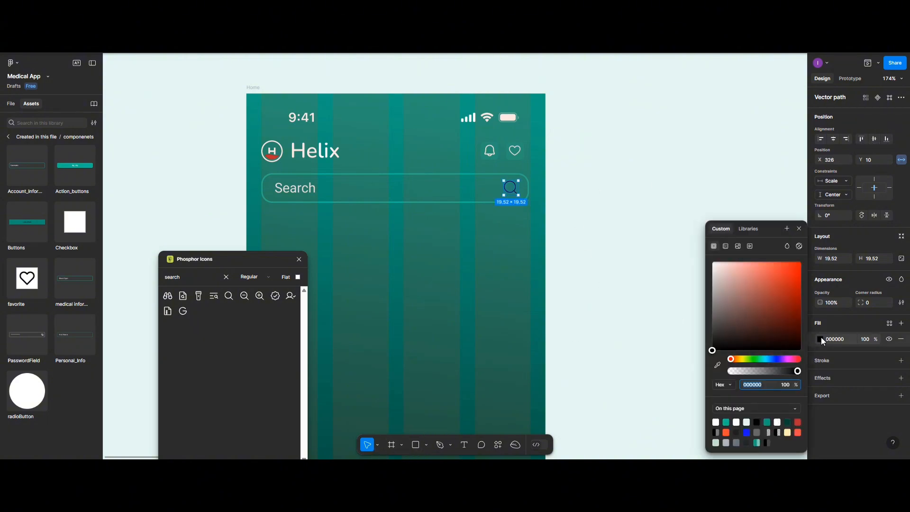
pyautogui.click(747, 423)
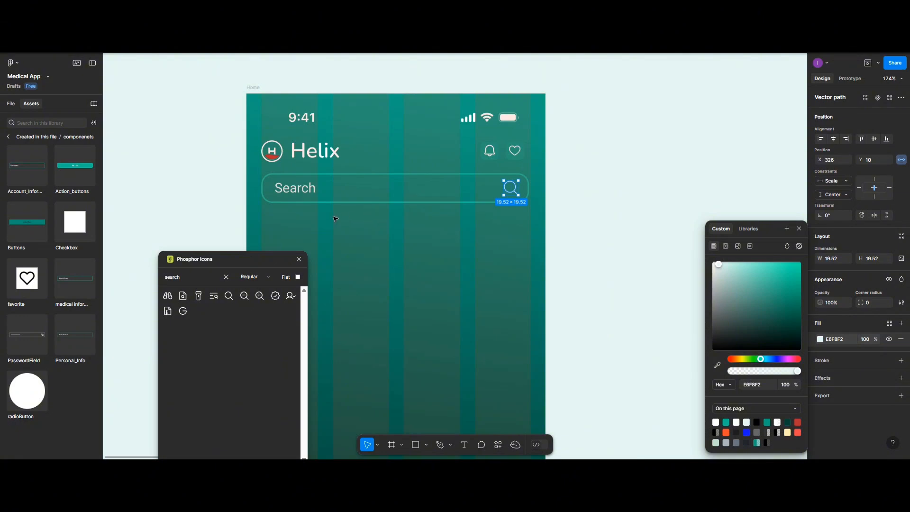
# Scale the magnifying glass down to about 16 × 16 and centre it vertically in the search bar
pyautogui.click(379, 444)
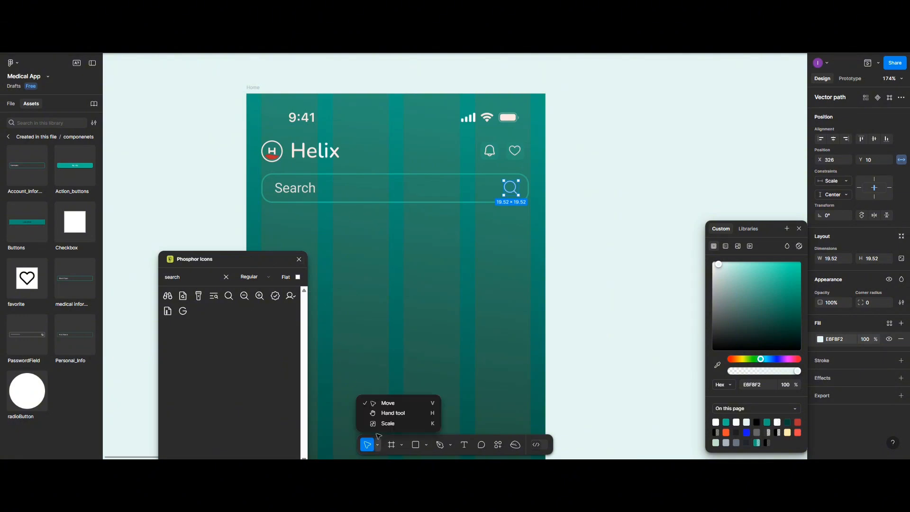
pyautogui.click(377, 422)
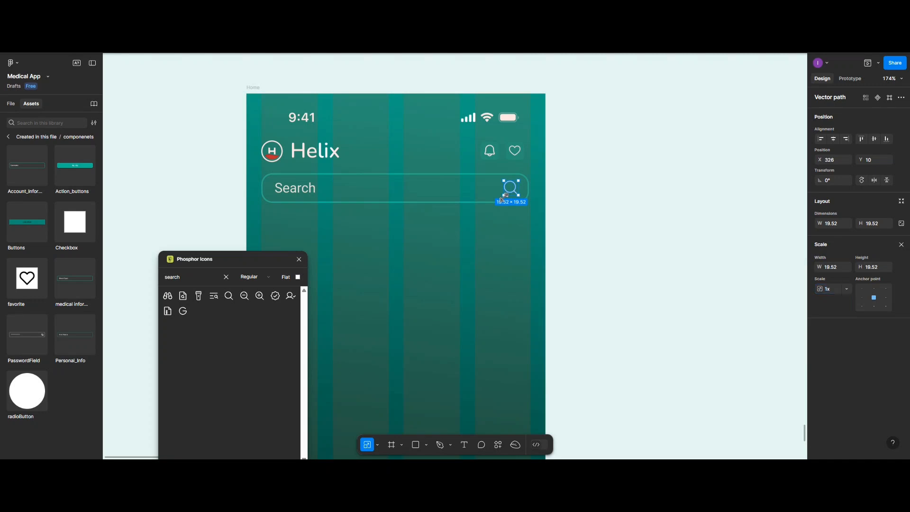
pyautogui.moveTo(502, 198); pyautogui.dragTo(505, 194)
pyautogui.click(875, 140)
# Set the Search text's X position to 20 within the search bar
pyautogui.click(298, 188)
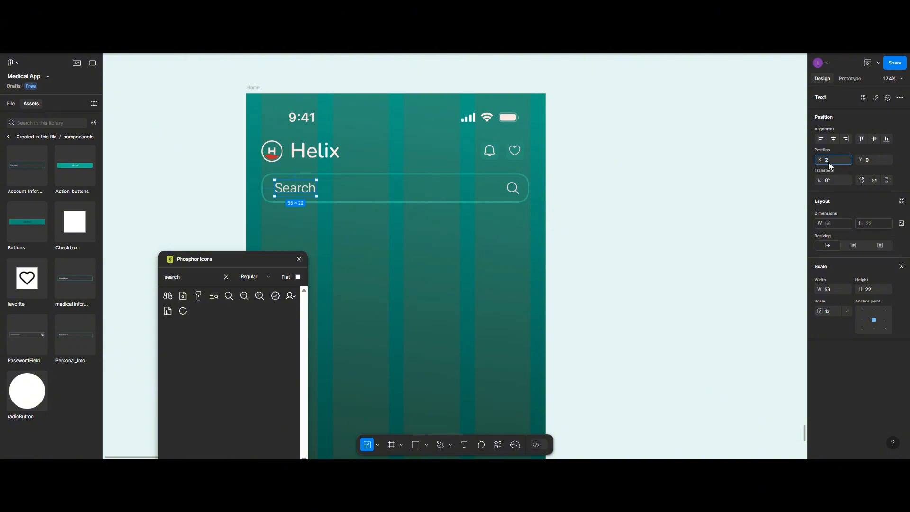
pyautogui.click(829, 163)
pyautogui.write('20')
pyautogui.press('Return')
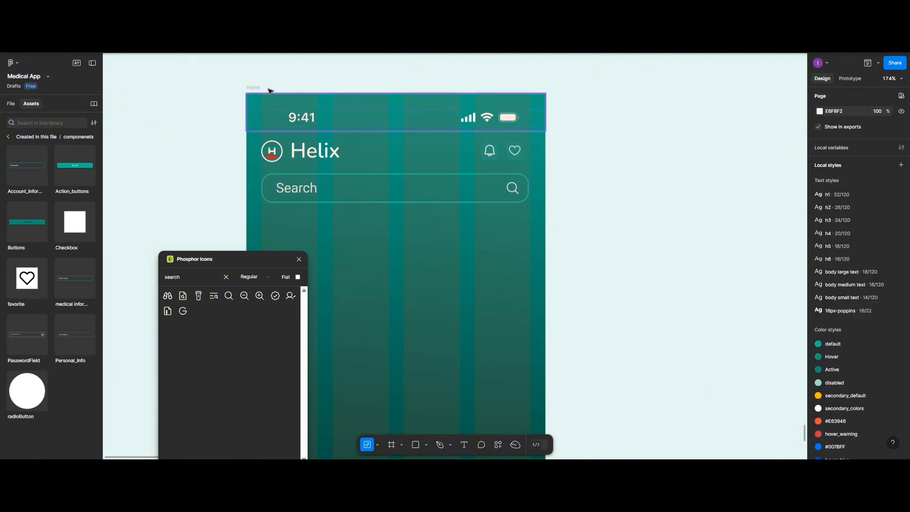
# Exit the scale settings and remove the linear gradient fill from the Home frame
pyautogui.click(258, 88)
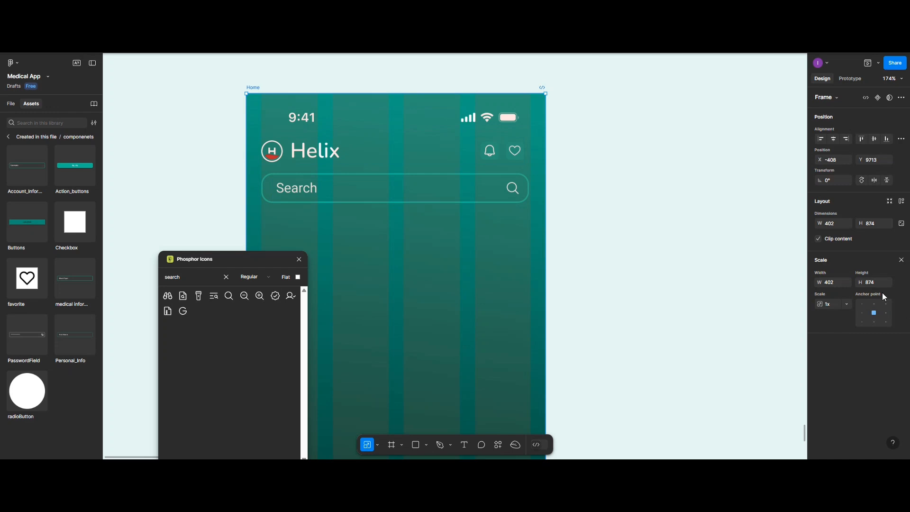
pyautogui.click(902, 260)
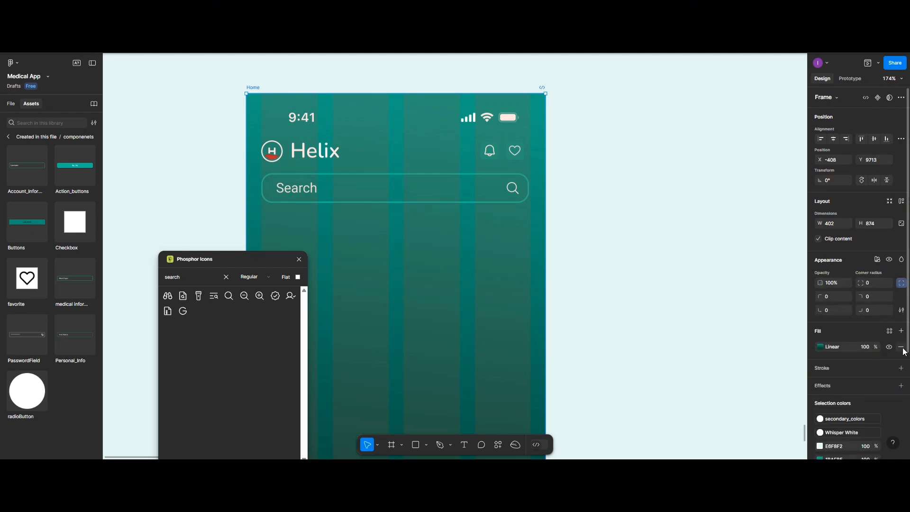
pyautogui.click(902, 347)
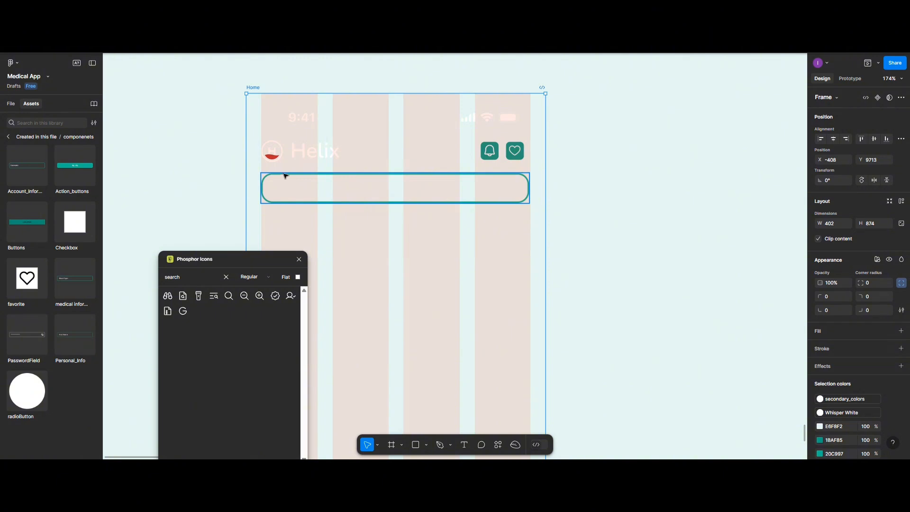
# Select the round logo inside the Helix header group
pyautogui.click(293, 161)
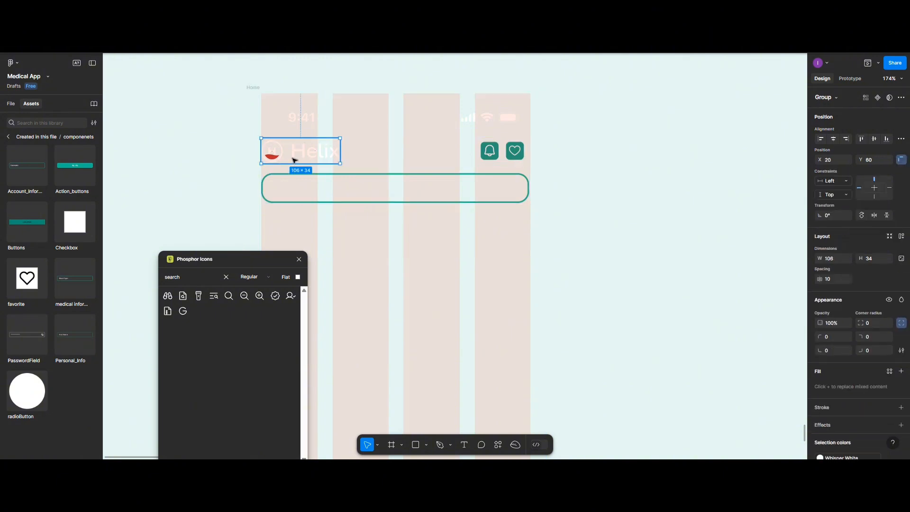
pyautogui.scroll(-2, 479, 235)
pyautogui.scroll(4, 433, 214)
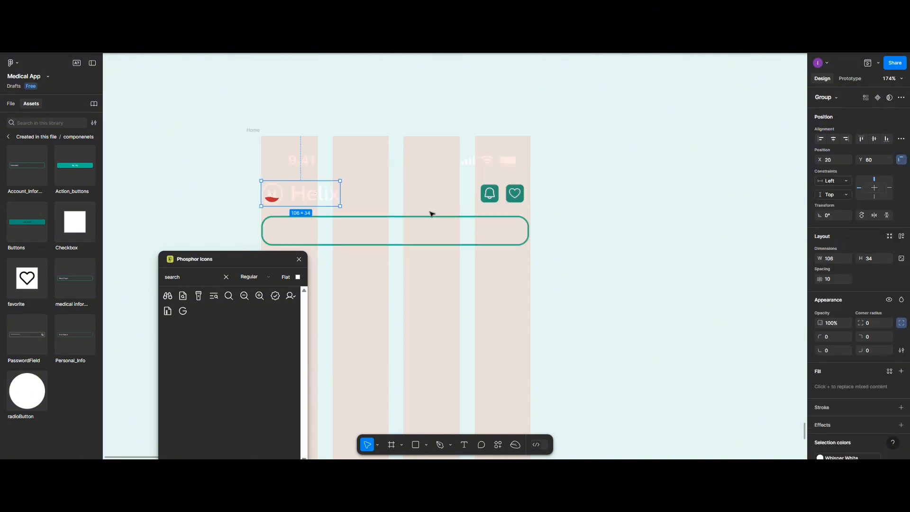
pyautogui.scroll(-4, 323, 180)
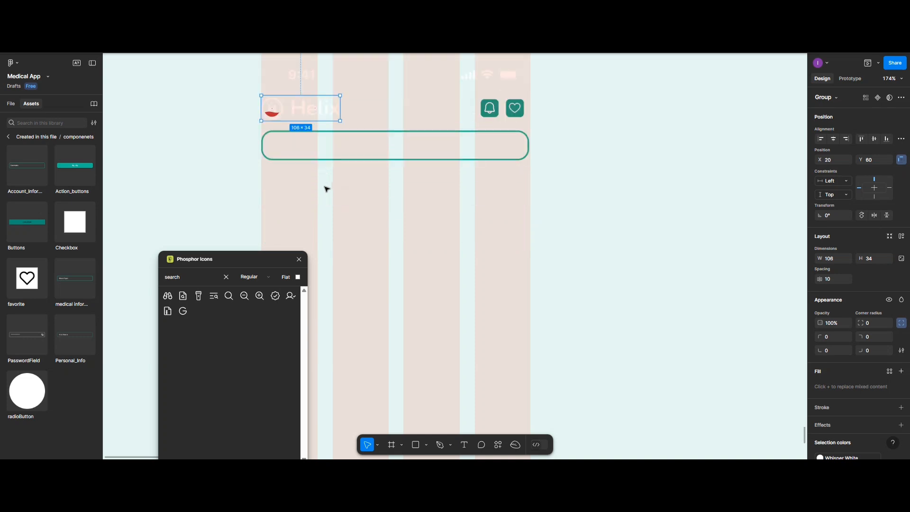
pyautogui.scroll(2, 327, 186)
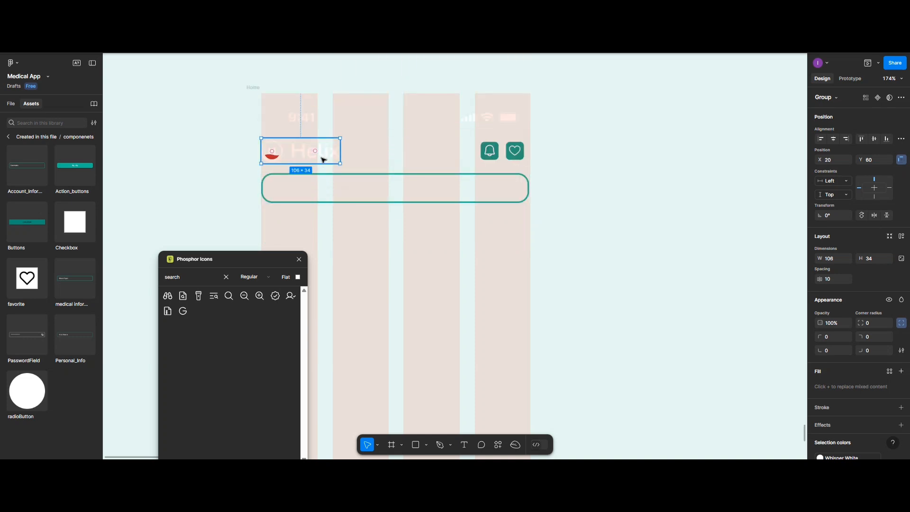
pyautogui.doubleClick(282, 155)
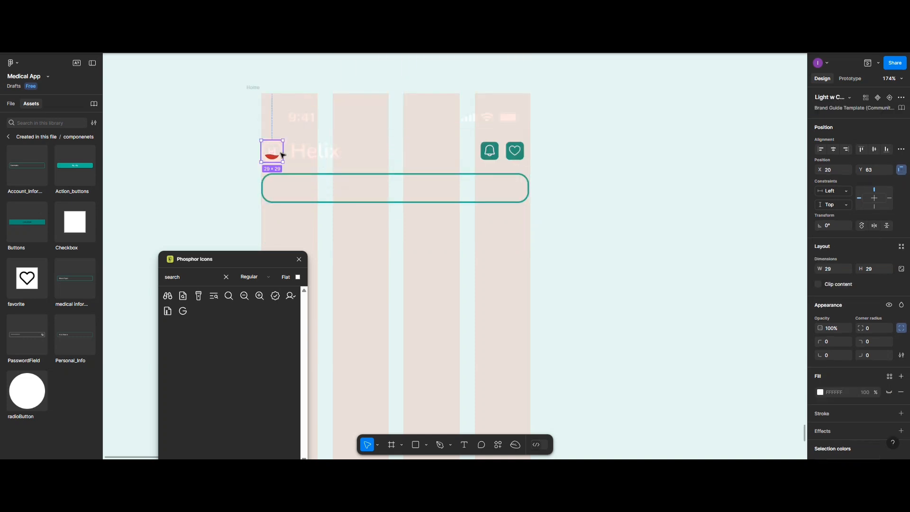
# Try filling the round logo's frame with 20C997, and undo the fill
pyautogui.click(820, 392)
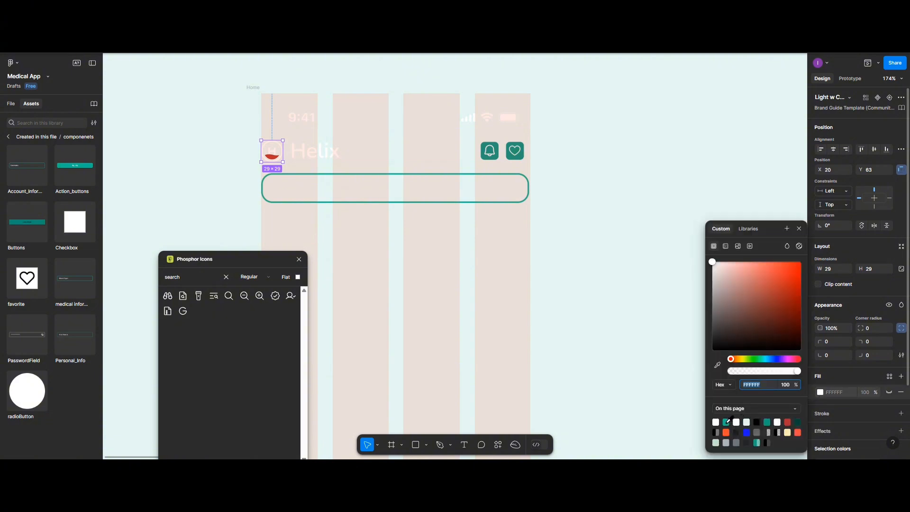
pyautogui.click(726, 422)
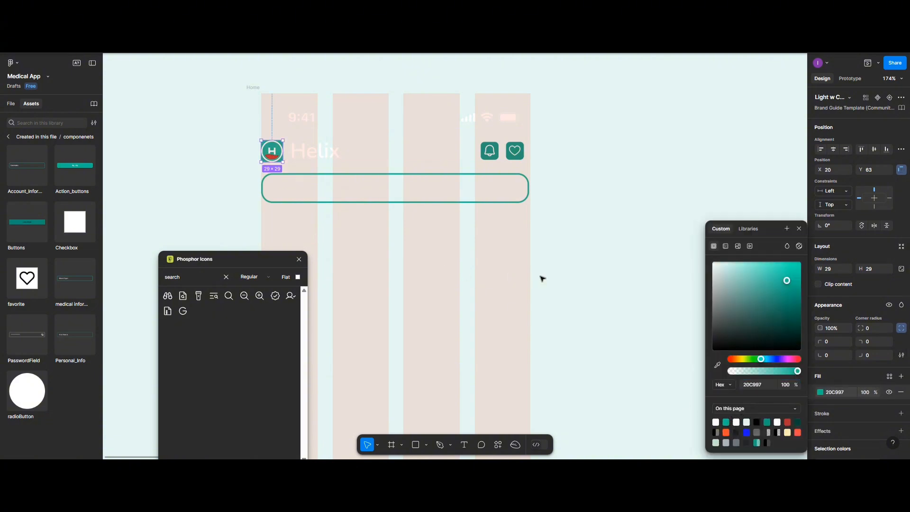
pyautogui.hotkey('ctrl', 'z')
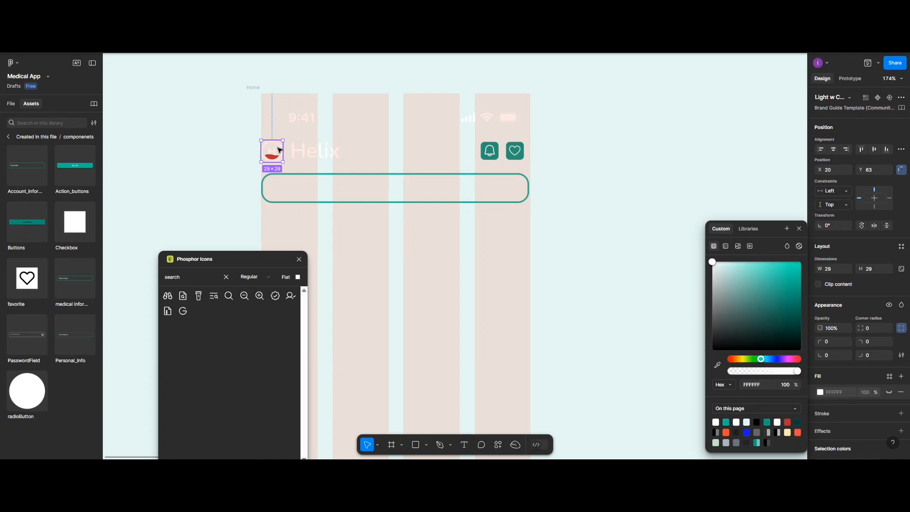
# Detach the Whisper White style from the round logo's selection colors and set that color to 20C997
pyautogui.scroll(-4, 823, 387)
pyautogui.click(820, 378)
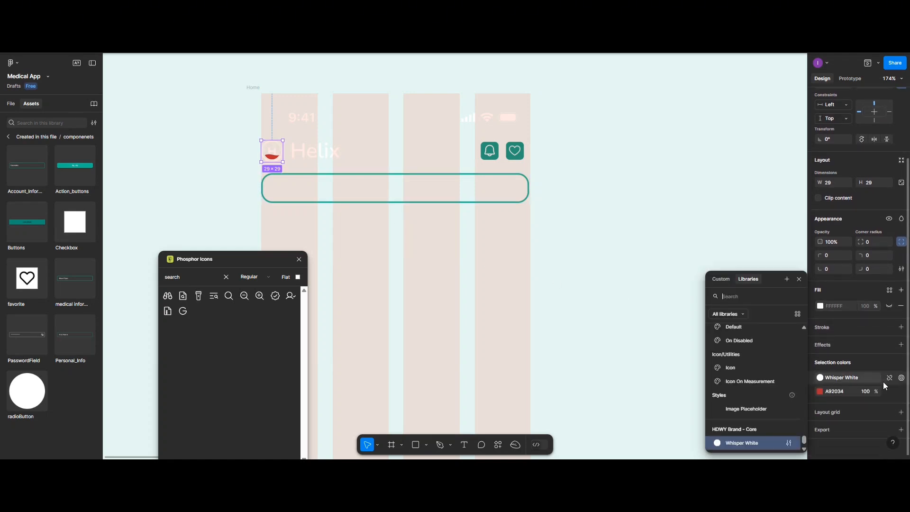
pyautogui.click(889, 377)
pyautogui.click(820, 378)
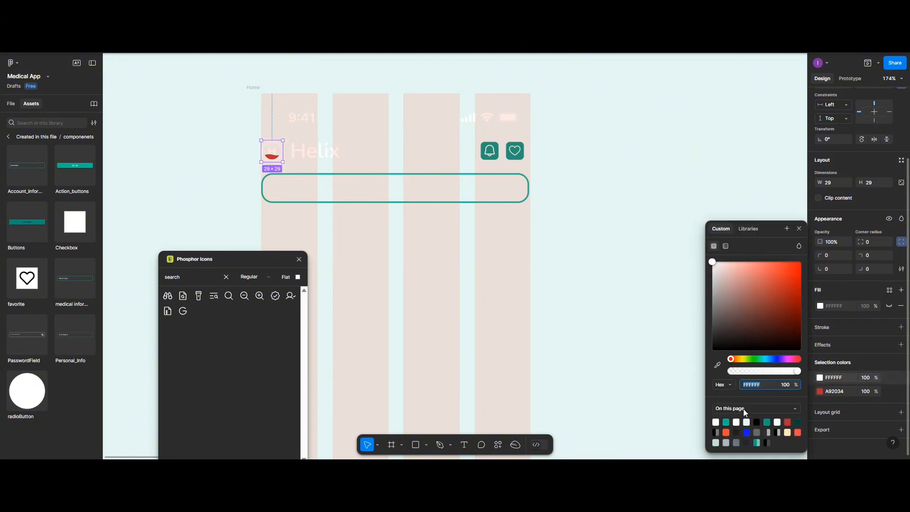
pyautogui.click(726, 422)
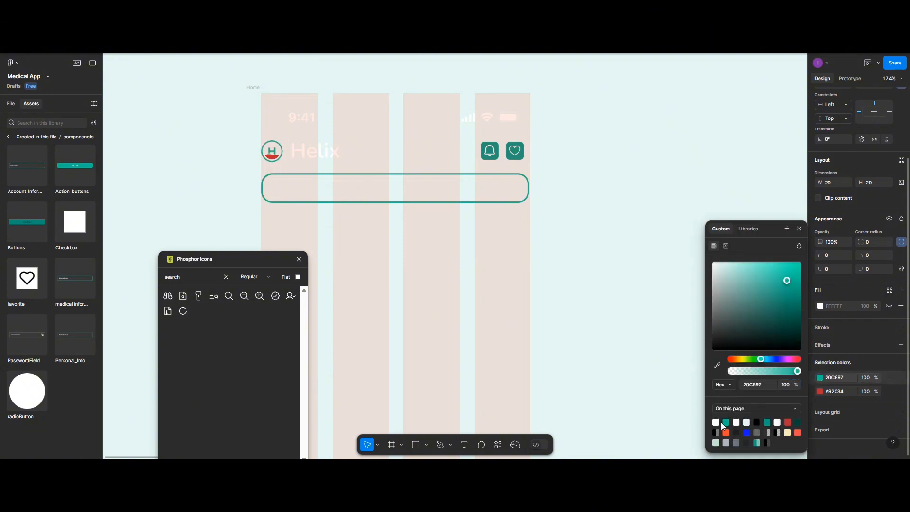
# Set the fill of the Helix title text to 20C997
pyautogui.click(332, 157)
pyautogui.click(820, 374)
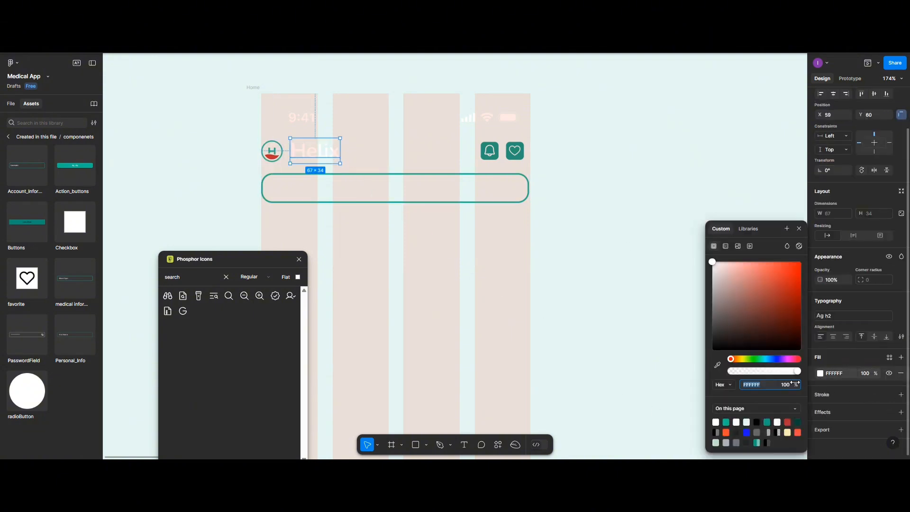
pyautogui.click(726, 422)
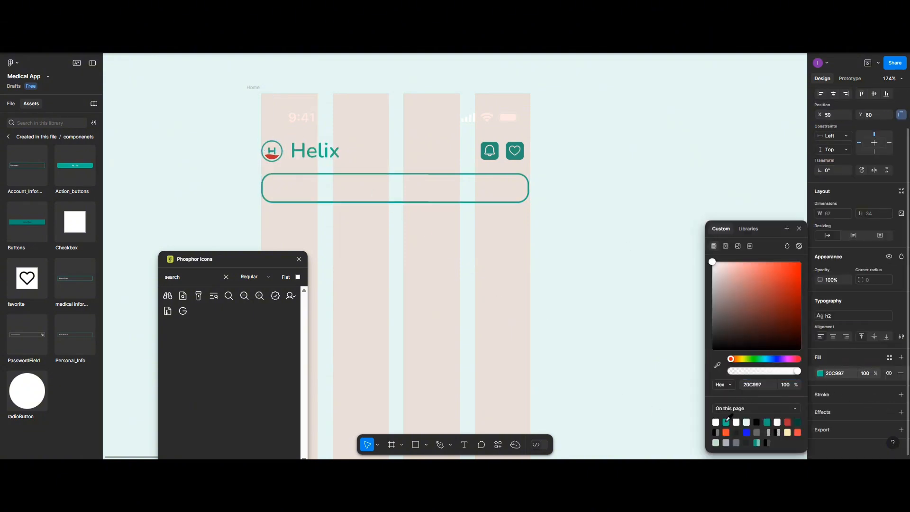
# Detach the secondary_colors style from the status bar and set its color to 1E1E1E
pyautogui.click(314, 123)
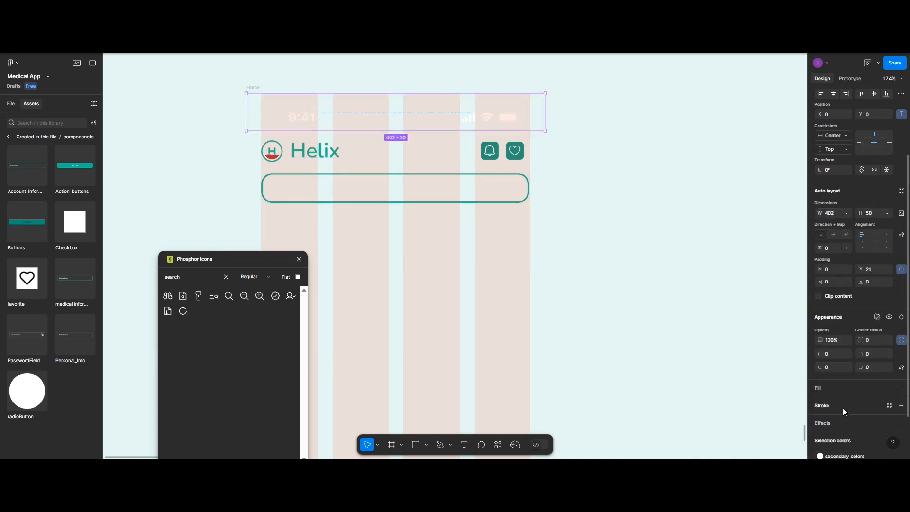
pyautogui.scroll(-1, 843, 408)
pyautogui.click(820, 392)
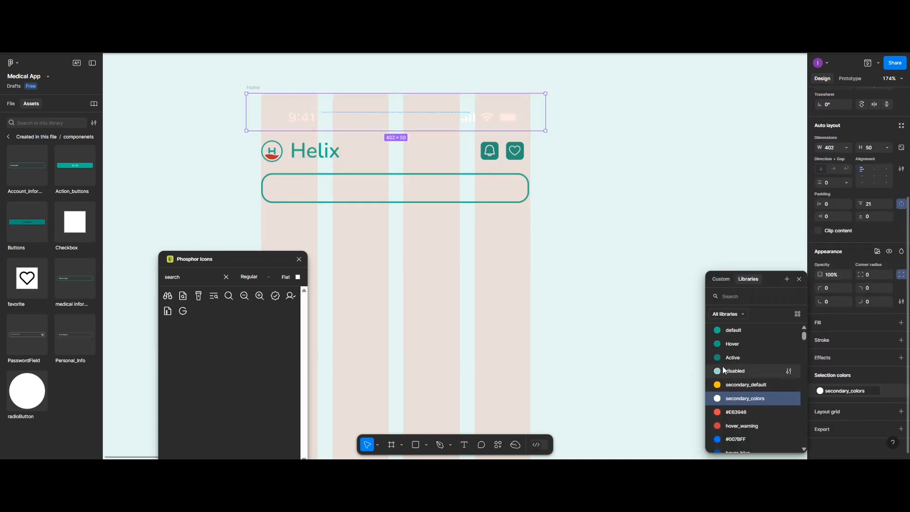
pyautogui.scroll(-6, 722, 405)
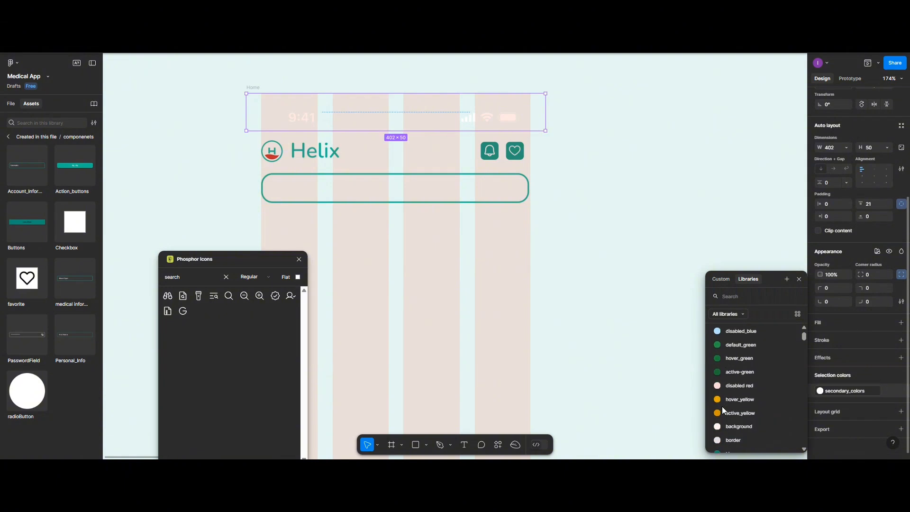
pyautogui.scroll(-5, 722, 406)
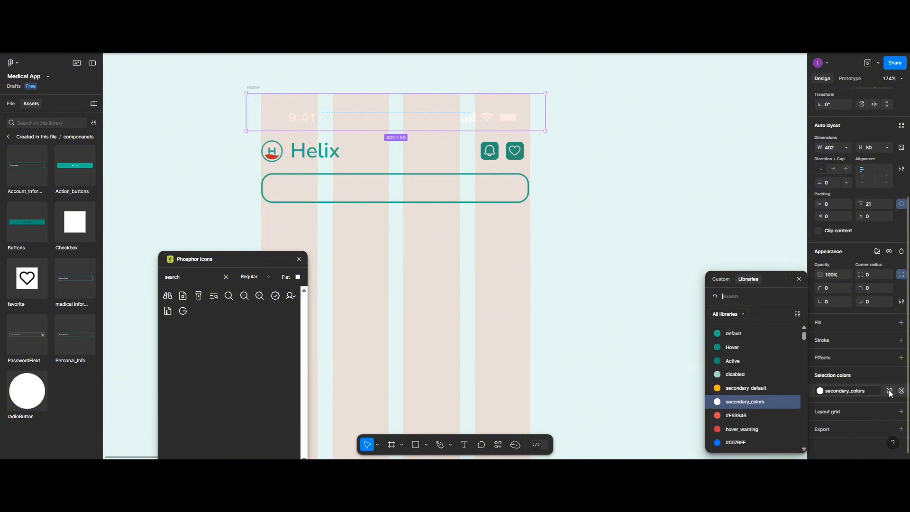
pyautogui.click(890, 390)
pyautogui.click(819, 390)
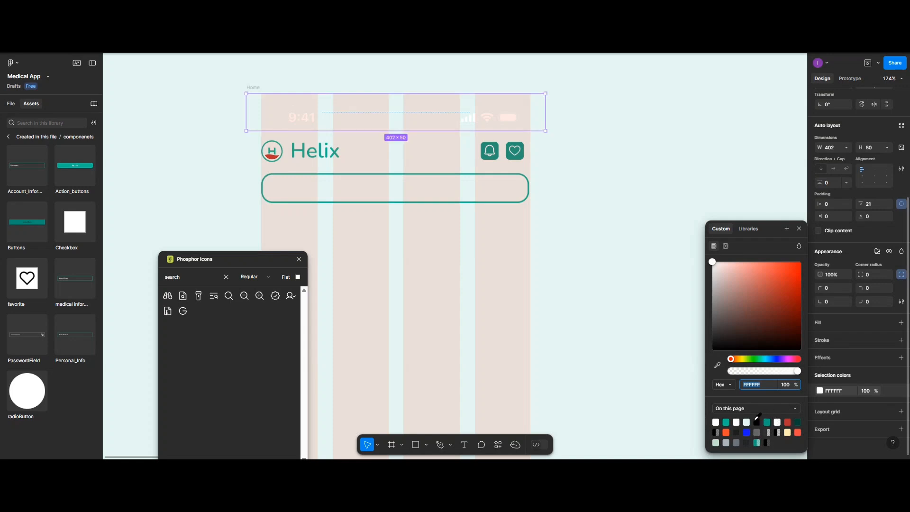
pyautogui.click(737, 432)
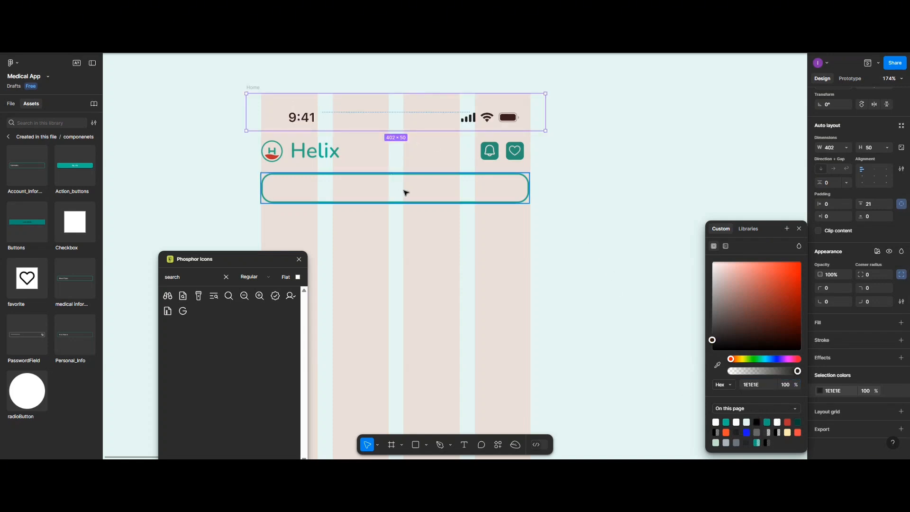
# Set the fill of the Search text in the search bar to 1E1E1E
pyautogui.doubleClick(318, 192)
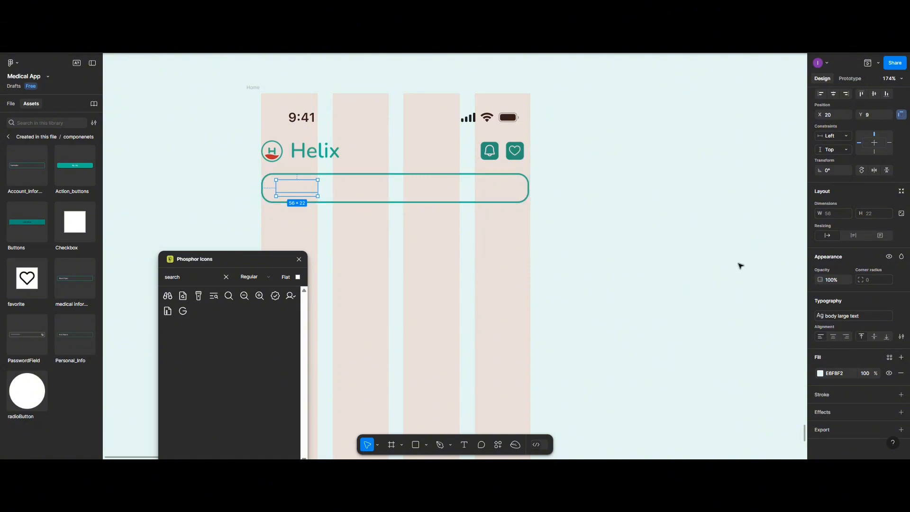
pyautogui.click(821, 374)
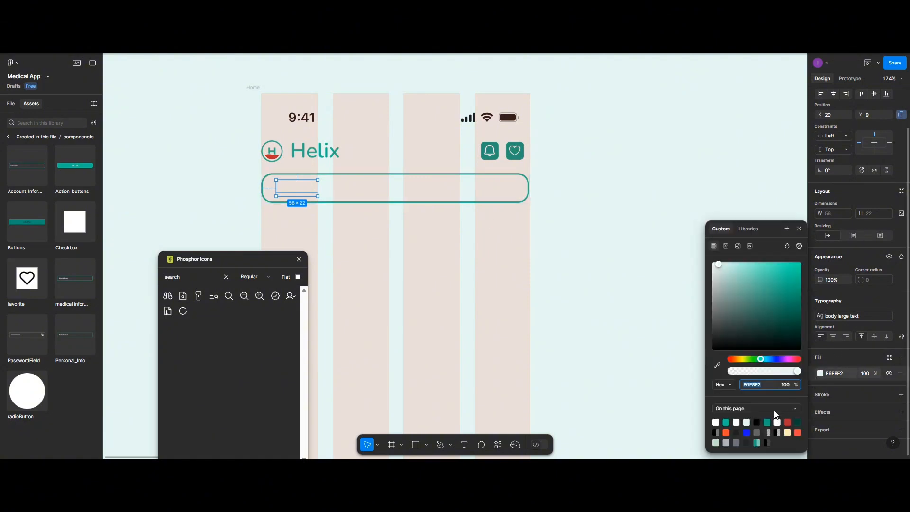
pyautogui.click(738, 432)
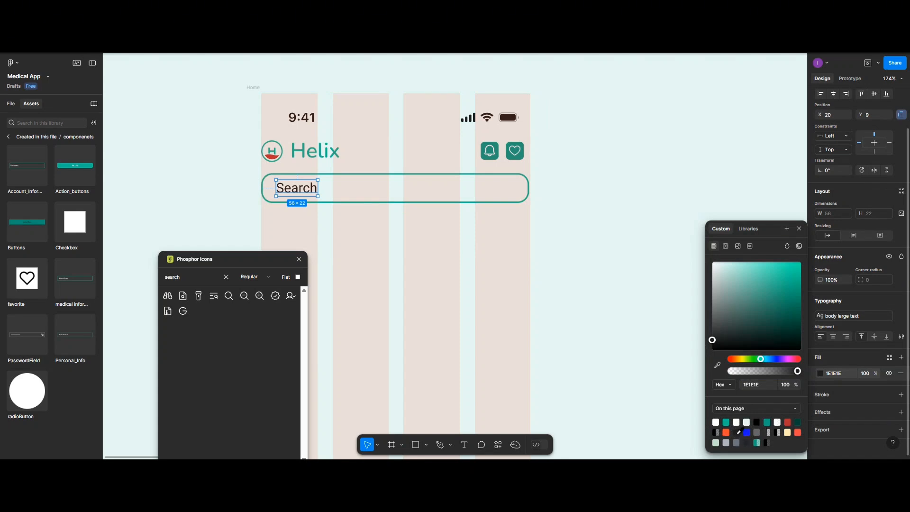
# Set the fill of the search bar's magnifier icon to 1E1E1E
pyautogui.moveTo(497, 193); pyautogui.dragTo(510, 188)
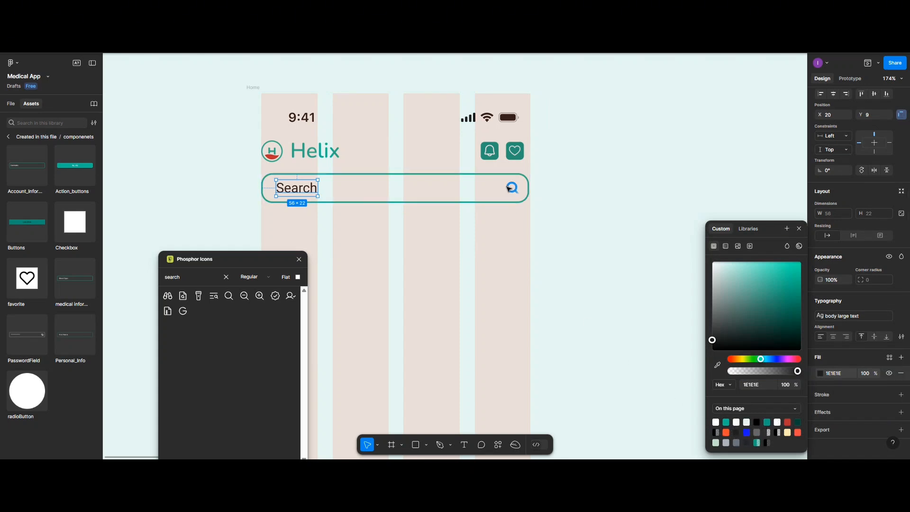
pyautogui.doubleClick(510, 188)
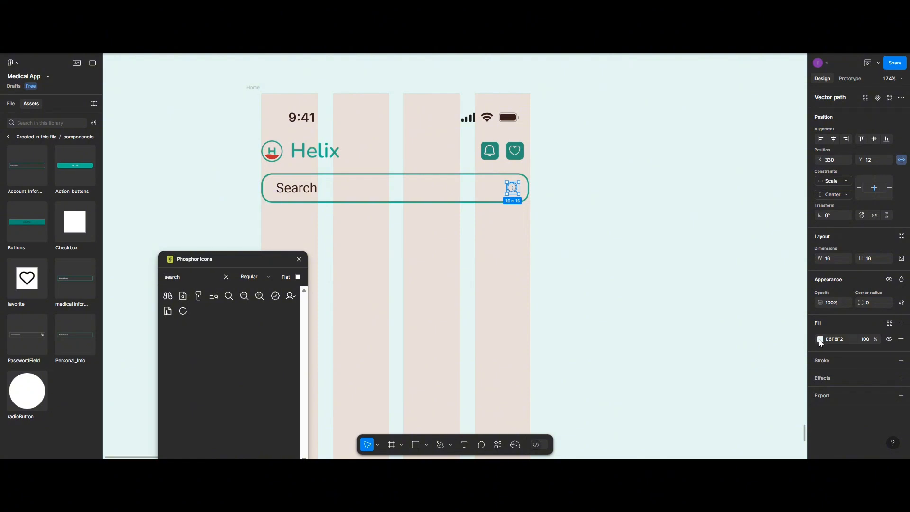
pyautogui.click(820, 340)
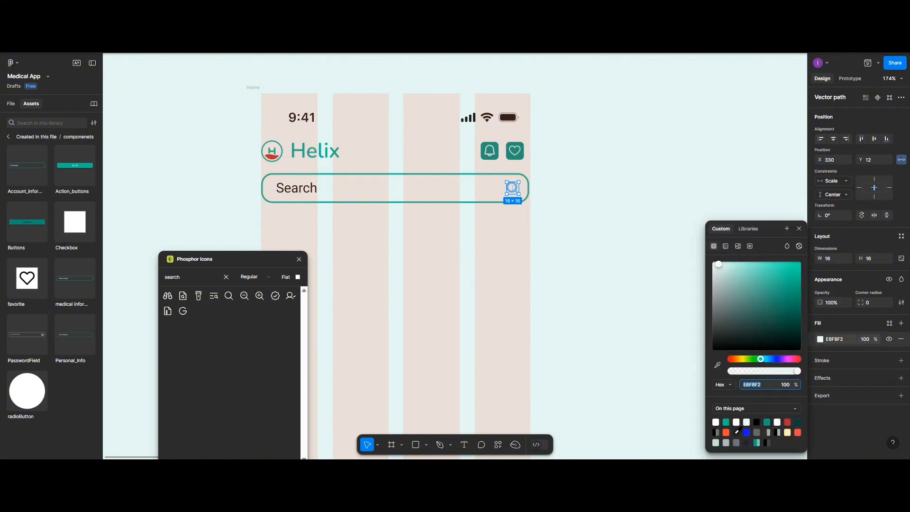
pyautogui.click(736, 432)
pyautogui.click(445, 241)
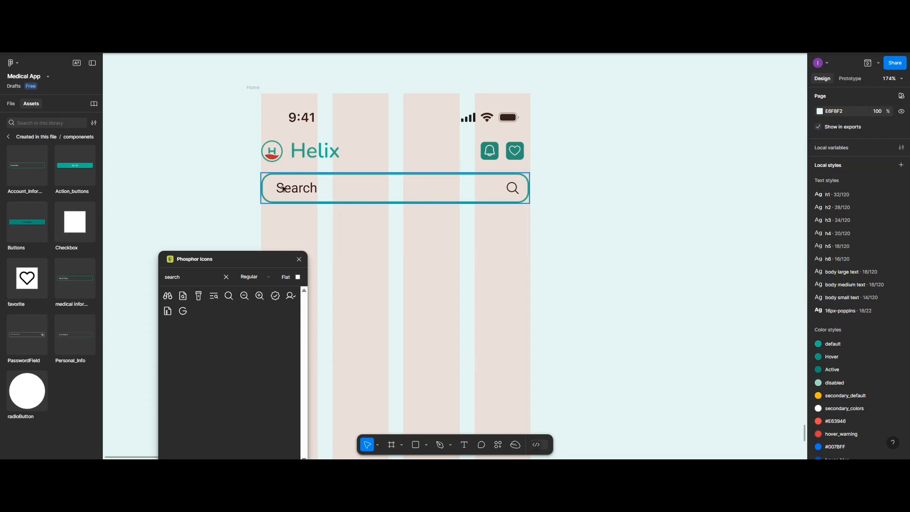
# Try several page background colors, including 000000, 1E1E1E, C3E6CB, ADB5BD, FFFFFF and 6C757D
pyautogui.click(255, 89)
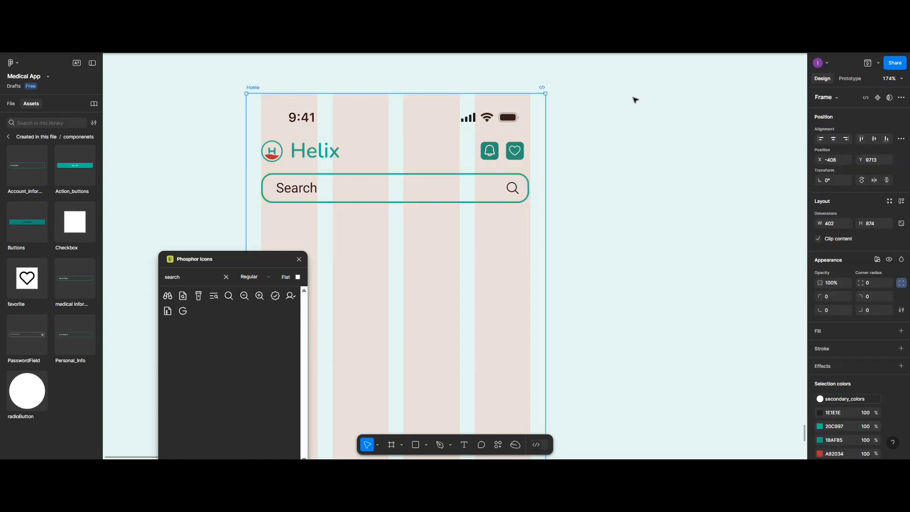
pyautogui.click(804, 107)
pyautogui.click(821, 112)
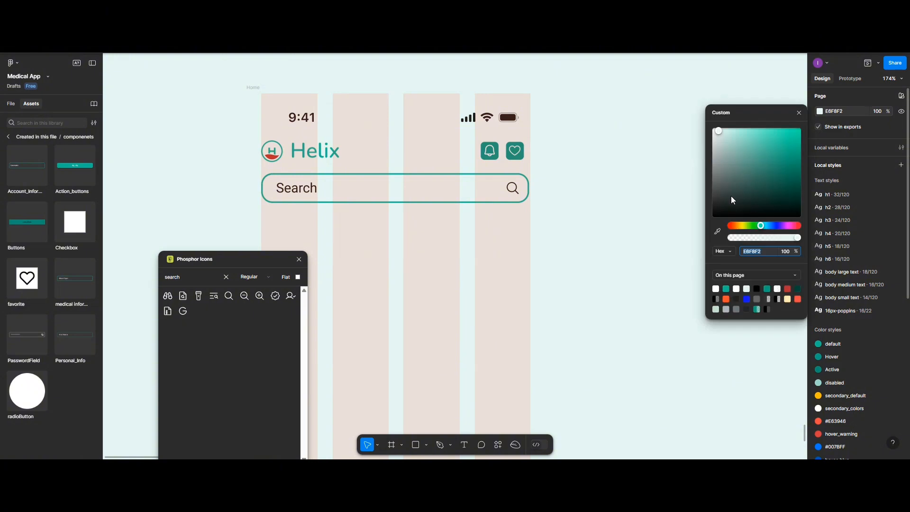
pyautogui.click(756, 288)
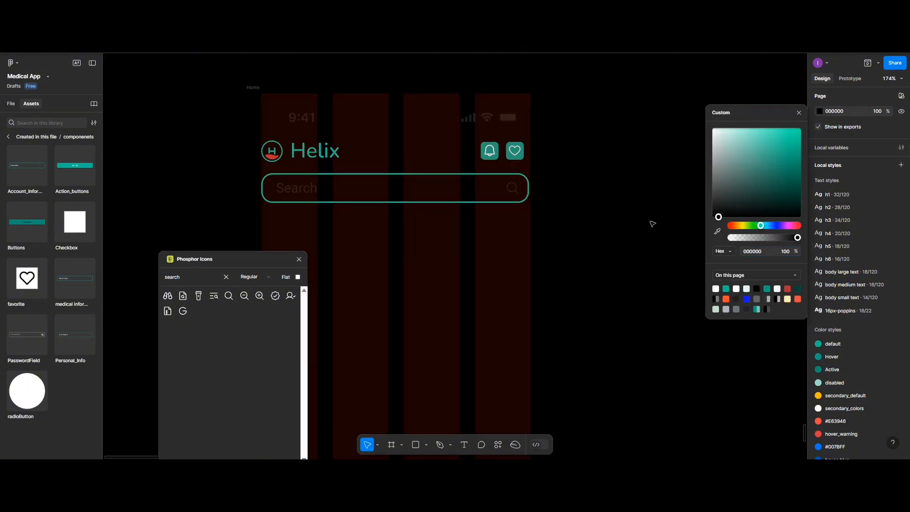
pyautogui.click(736, 299)
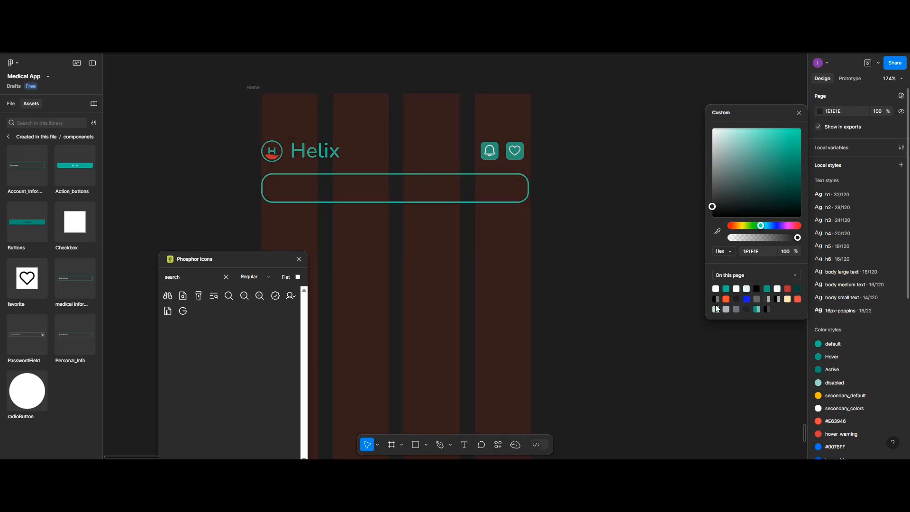
pyautogui.click(717, 309)
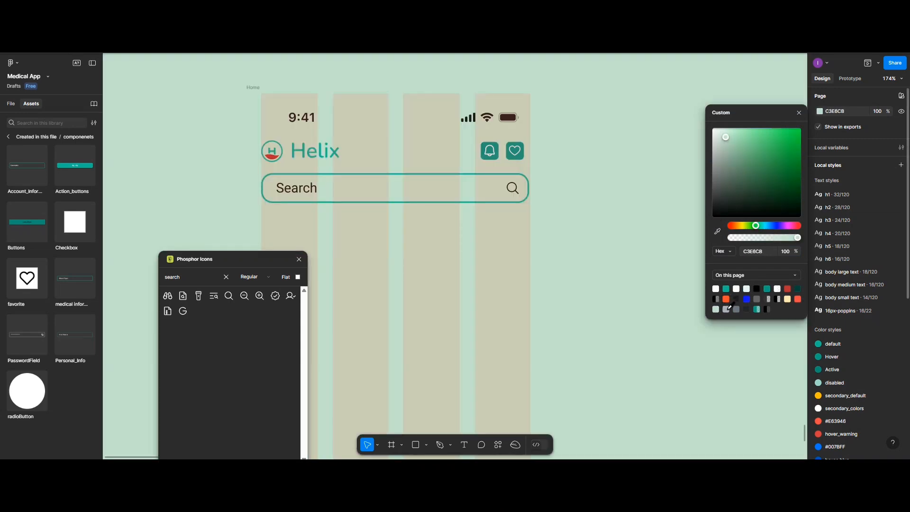
pyautogui.click(726, 309)
pyautogui.click(716, 309)
pyautogui.click(736, 287)
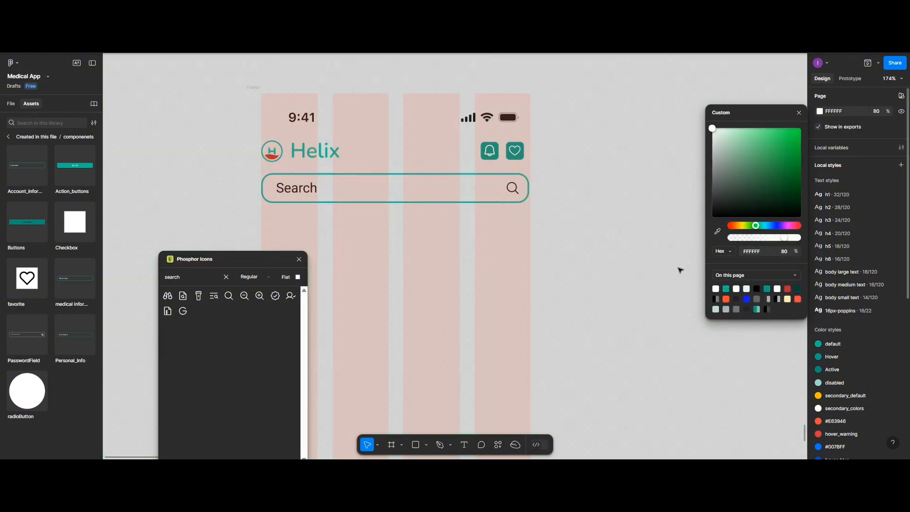
pyautogui.click(716, 288)
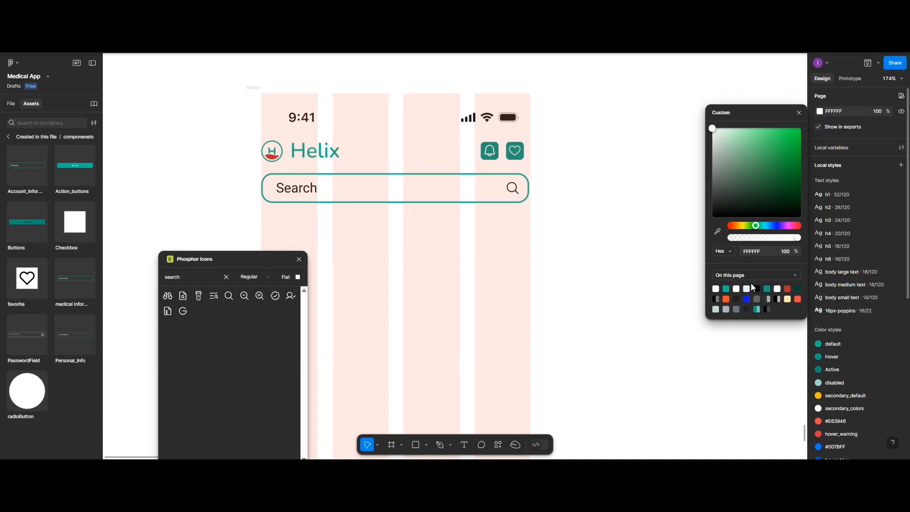
pyautogui.click(736, 309)
pyautogui.click(598, 228)
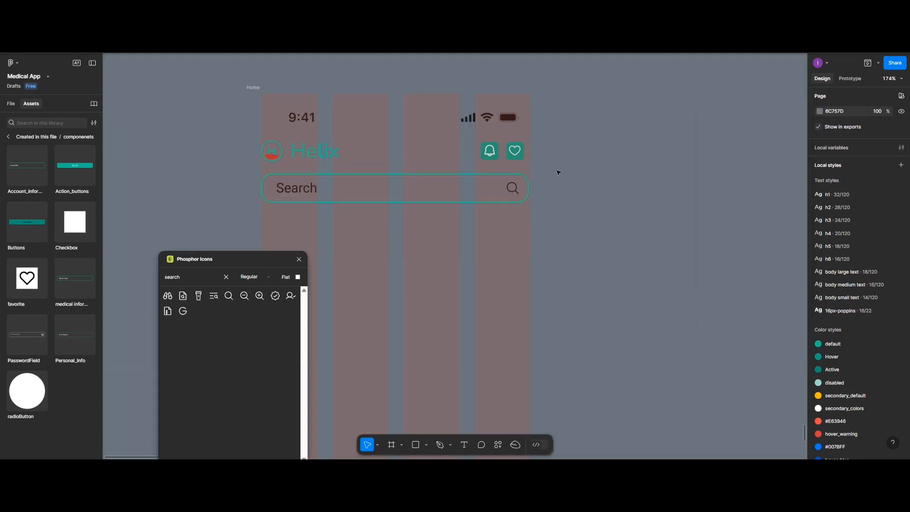
# Undo all the trial page background colors to restore the original light one
pyautogui.hotkey('ctrl', 'z')
pyautogui.hotkey('ctrl', 'z')
pyautogui.hotkey('ctrl', 'z')
pyautogui.hotkey('ctrl', 'shift', 'z')
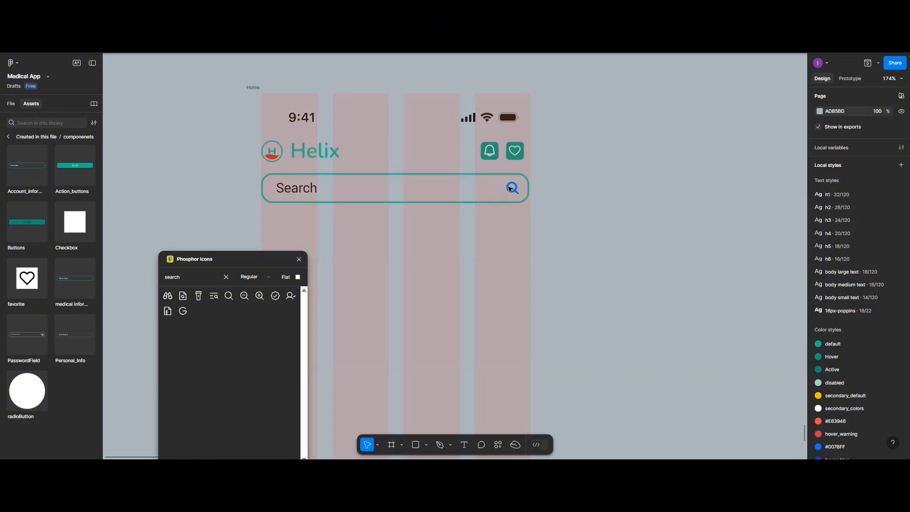
pyautogui.hotkey('ctrl', 'z')
pyautogui.hotkey('ctrl', 'z')
pyautogui.hotkey('ctrl', 'z')
pyautogui.hotkey('ctrl', 'z')
pyautogui.hotkey('ctrl', 'z')
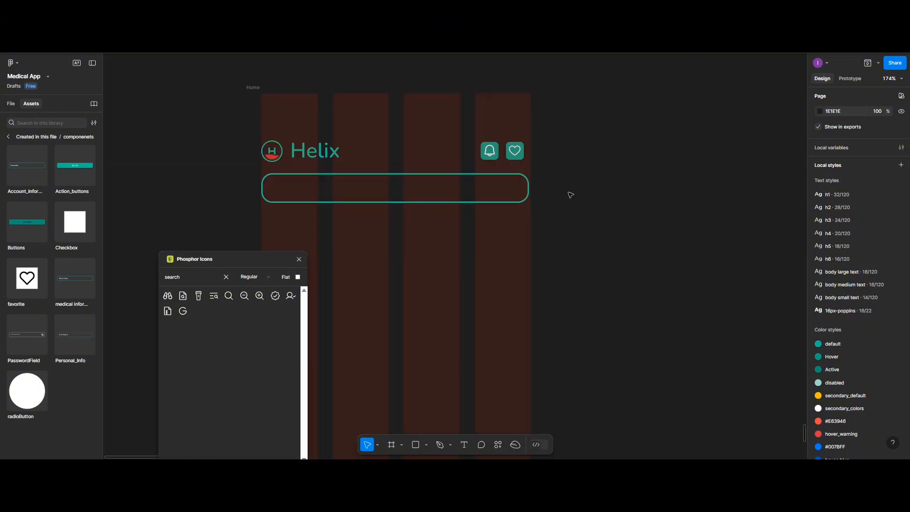
pyautogui.hotkey('ctrl', 'z')
pyautogui.hotkey('ctrl', 'z')
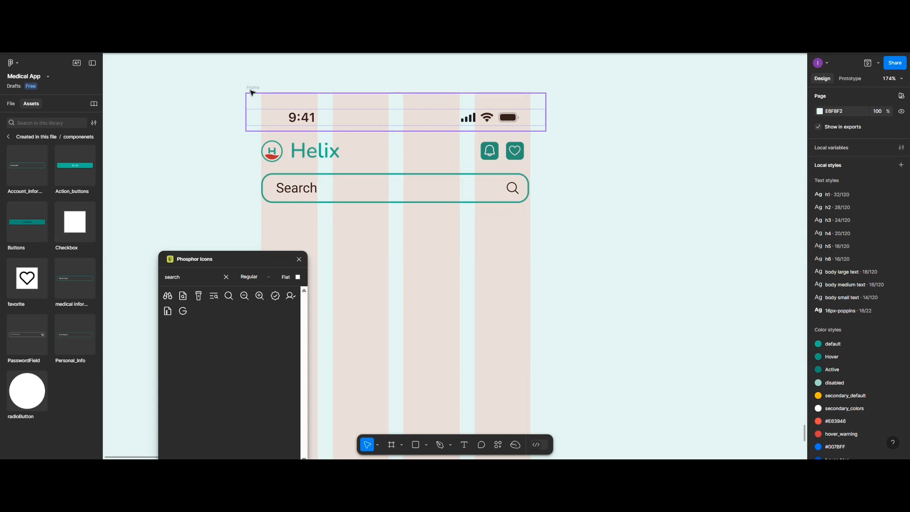
# Close the Phosphor Icons plugin and add a text reading "Specialist doctors" below the search bar
pyautogui.click(299, 260)
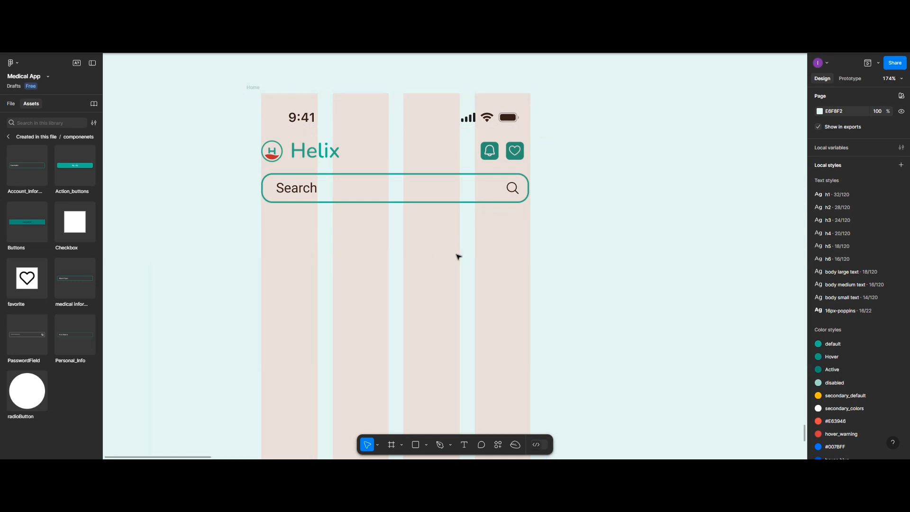
pyautogui.scroll(-2, 510, 220)
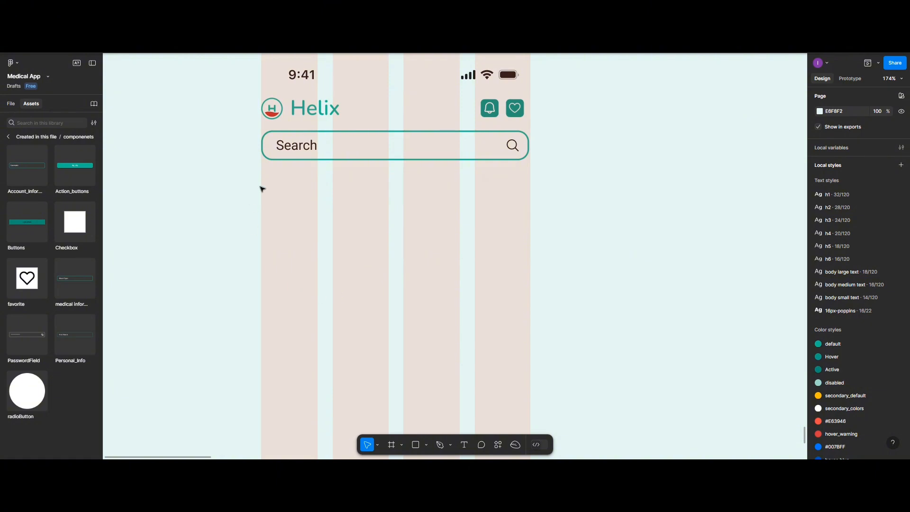
pyautogui.click(465, 445)
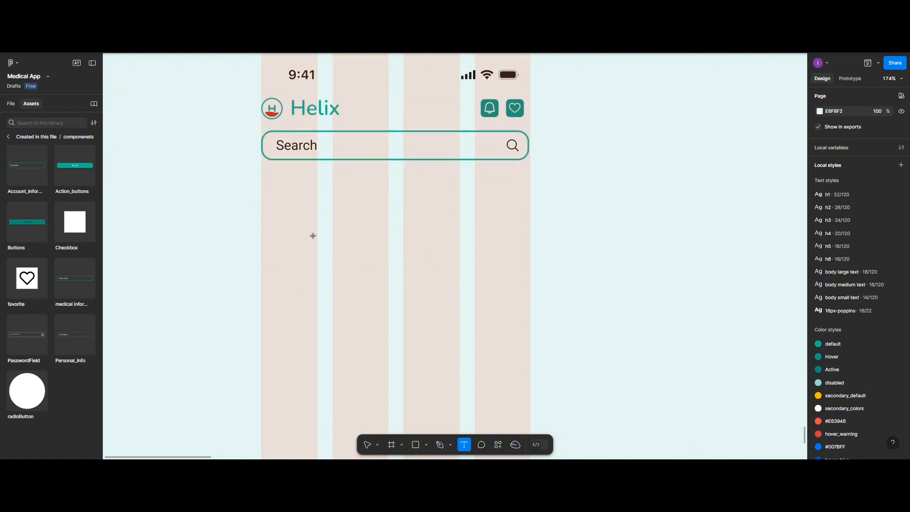
pyautogui.click(292, 193)
pyautogui.write('Speci')
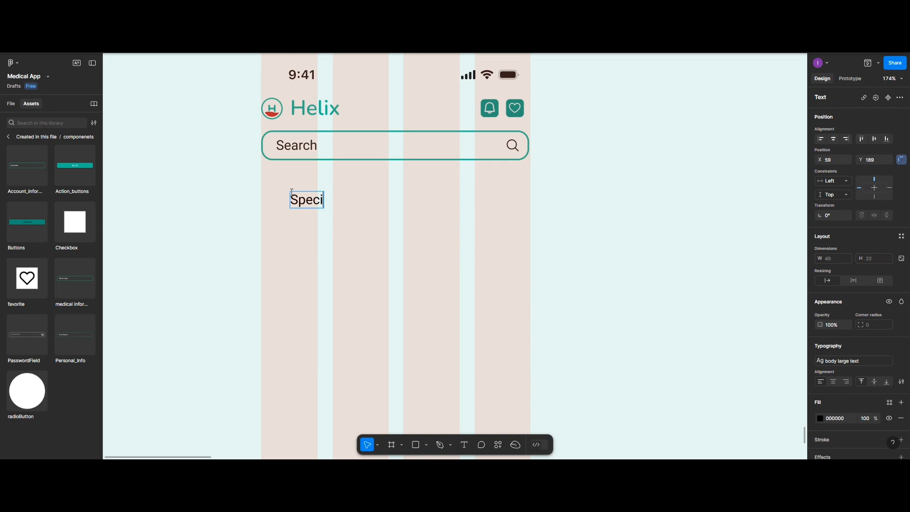
pyautogui.write('alist doctors')
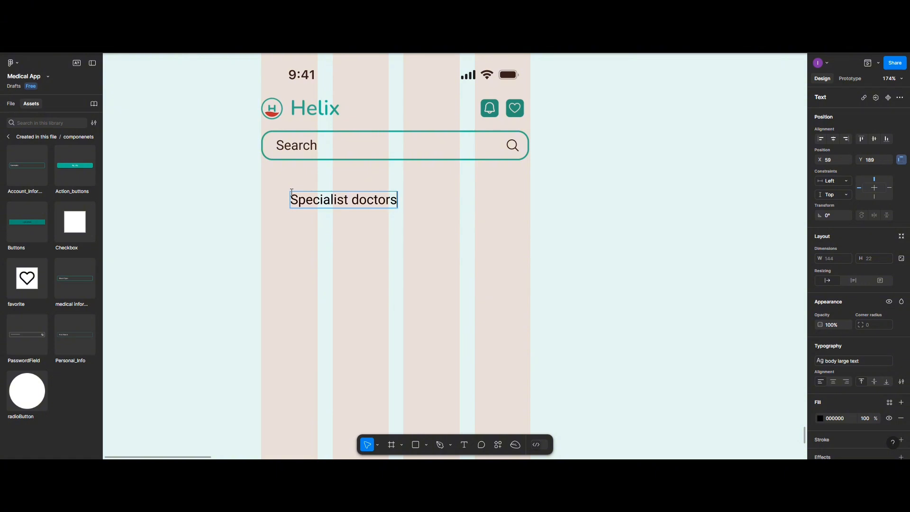
pyautogui.press('Escape')
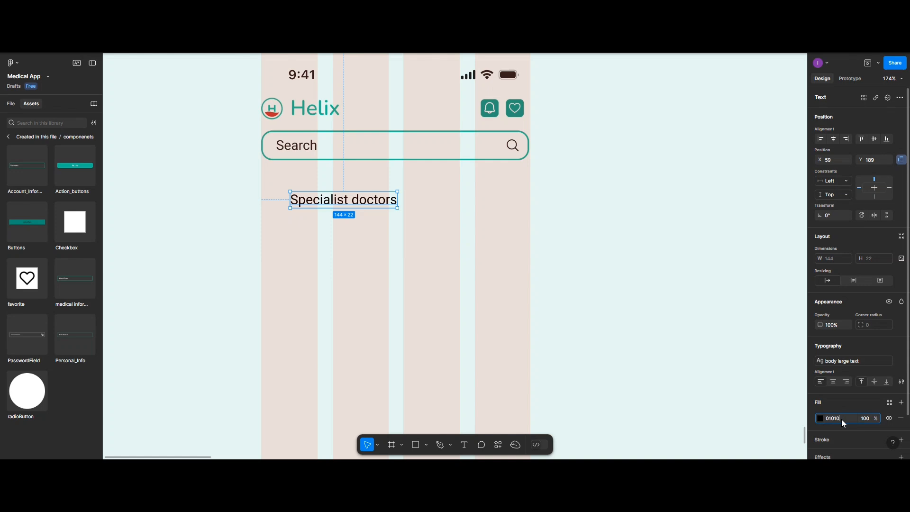
# Set the Specialist doctors text's fill to 010101 and save it as a color style named body-text-color
pyautogui.click(333, 197)
pyautogui.click(902, 382)
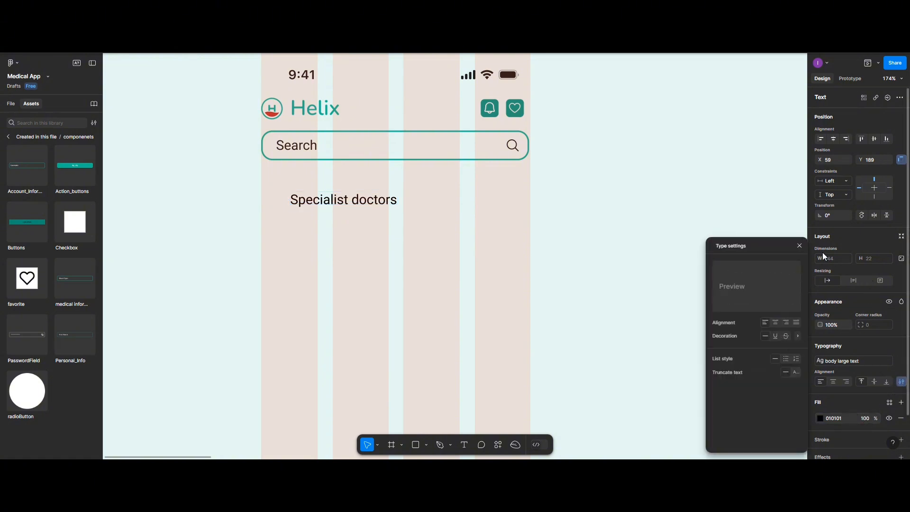
pyautogui.click(800, 245)
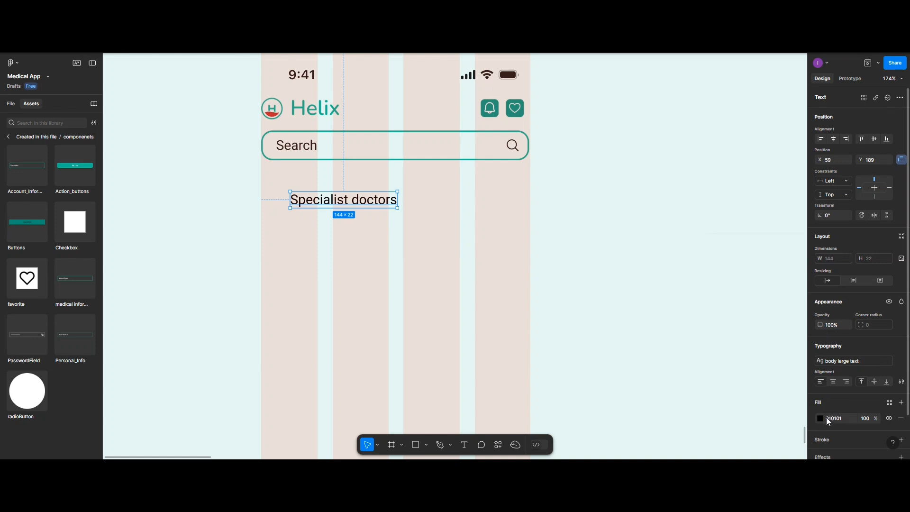
pyautogui.click(890, 402)
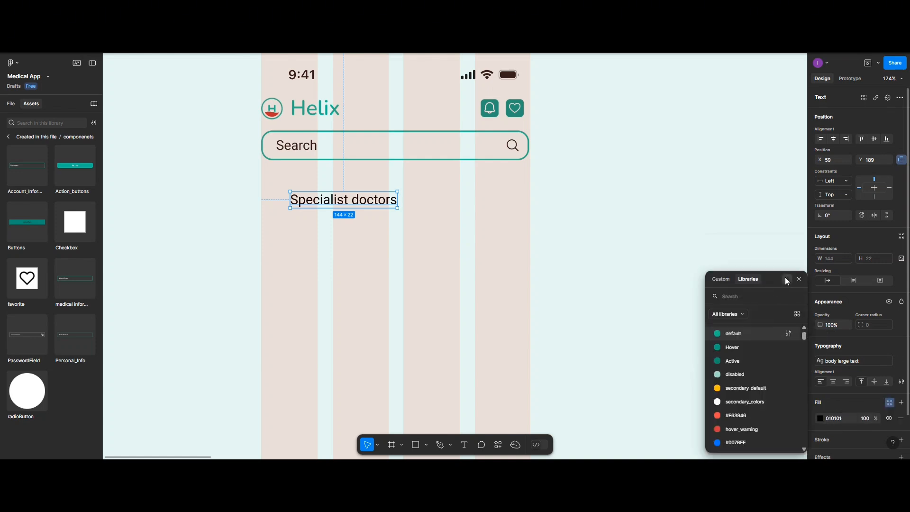
pyautogui.click(787, 278)
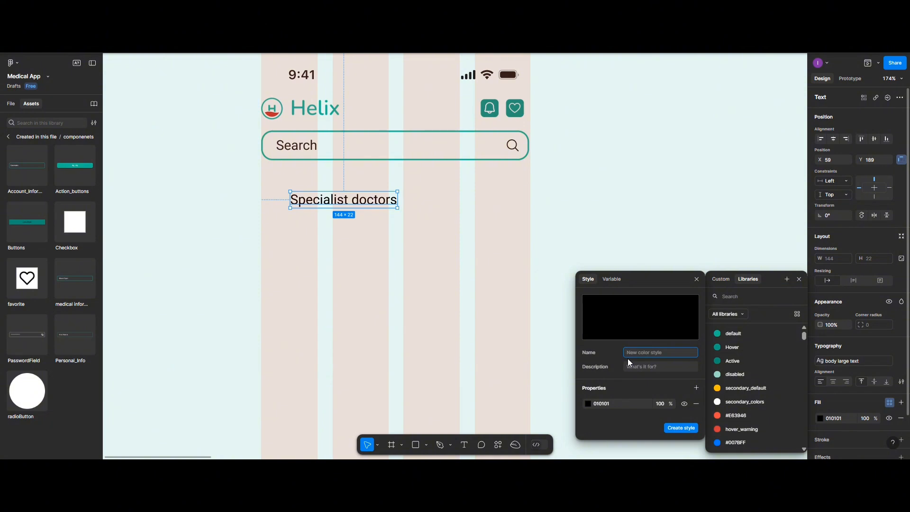
pyautogui.write('body-text-color')
pyautogui.click(674, 429)
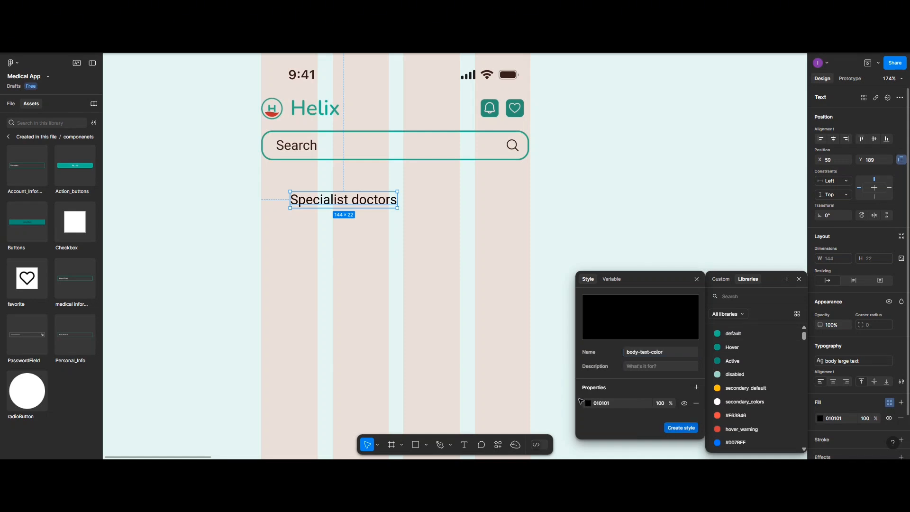
# Move the Specialist doctors text to X 20, Y 164 and duplicate it at the row's opposite end, reading "See all"
pyautogui.moveTo(371, 199); pyautogui.dragTo(346, 184)
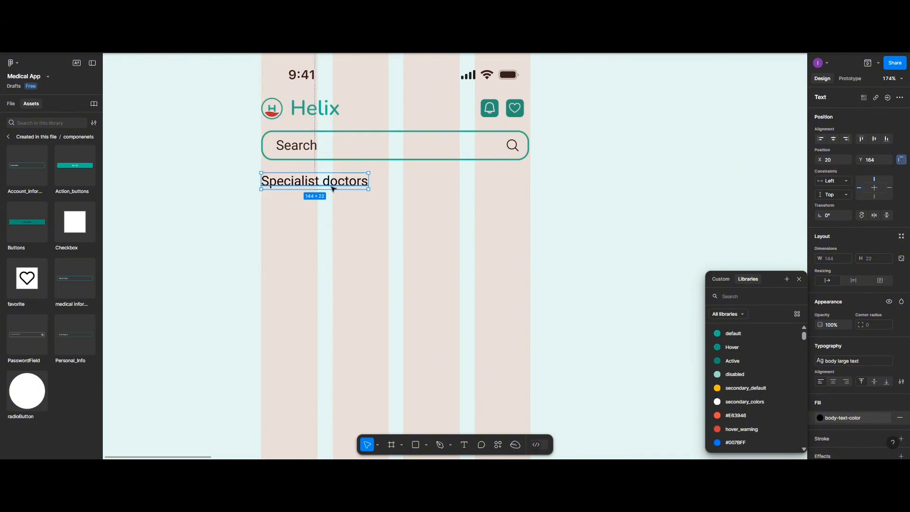
pyautogui.moveTo(340, 187); pyautogui.dragTo(489, 186)
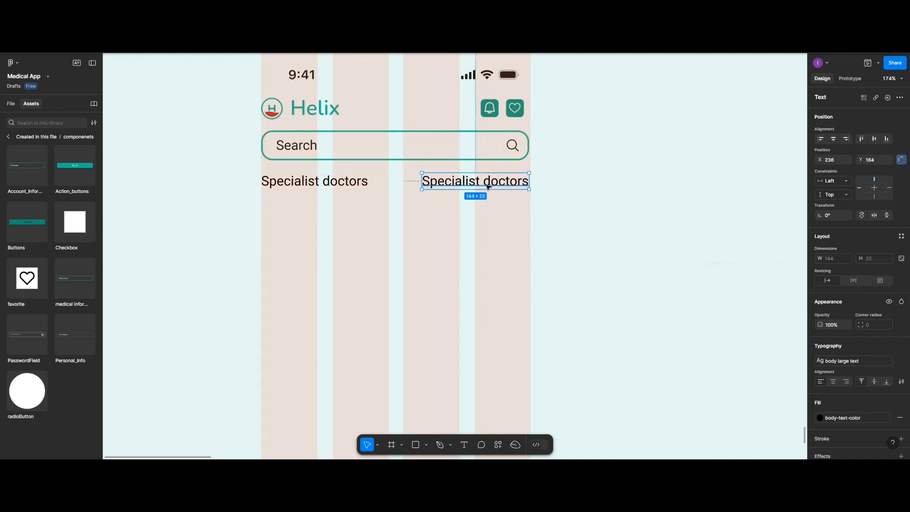
pyautogui.doubleClick(488, 185)
pyautogui.write('See')
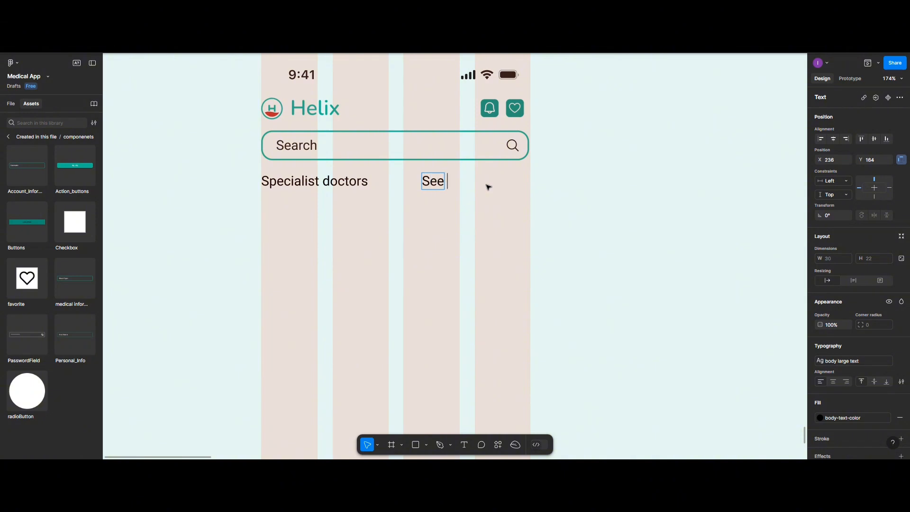
pyautogui.write(' all')
pyautogui.press('Escape')
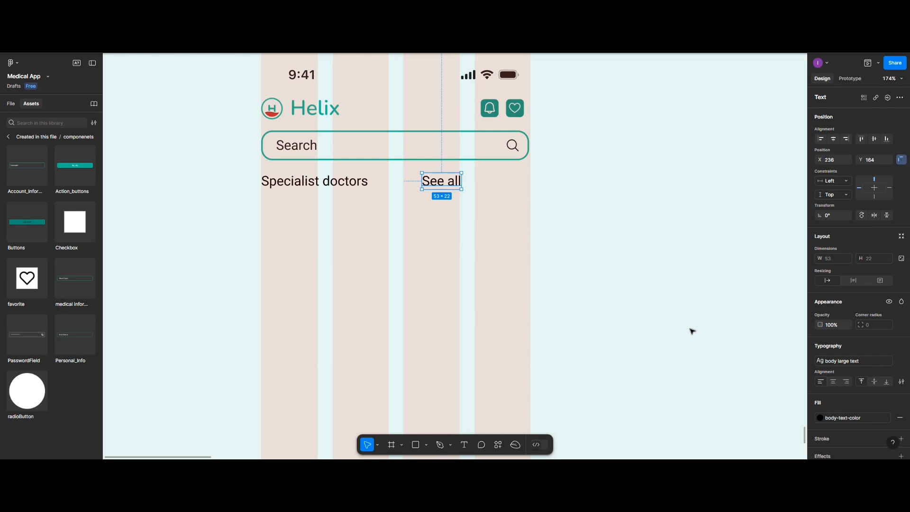
# Apply the default_green color style to the See all text and align it with the search bar's right edge at X 327
pyautogui.click(818, 417)
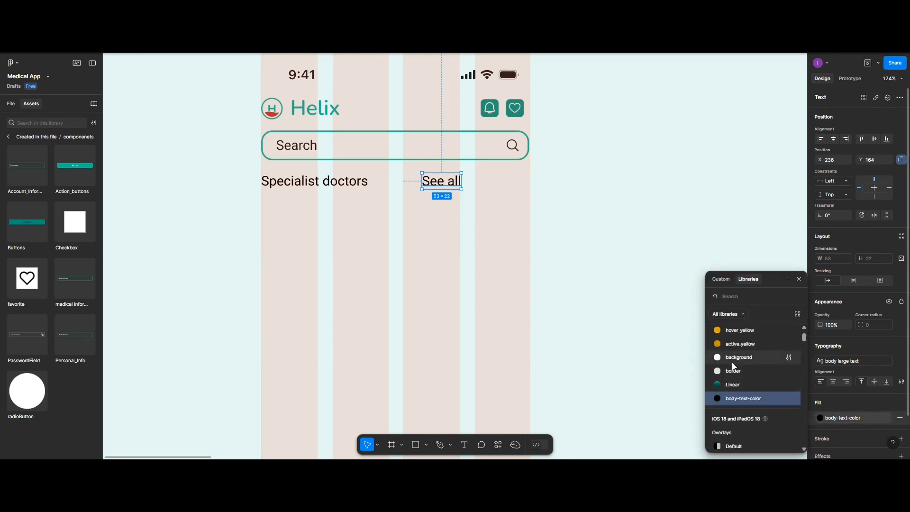
pyautogui.scroll(-5, 729, 380)
pyautogui.scroll(-2, 723, 381)
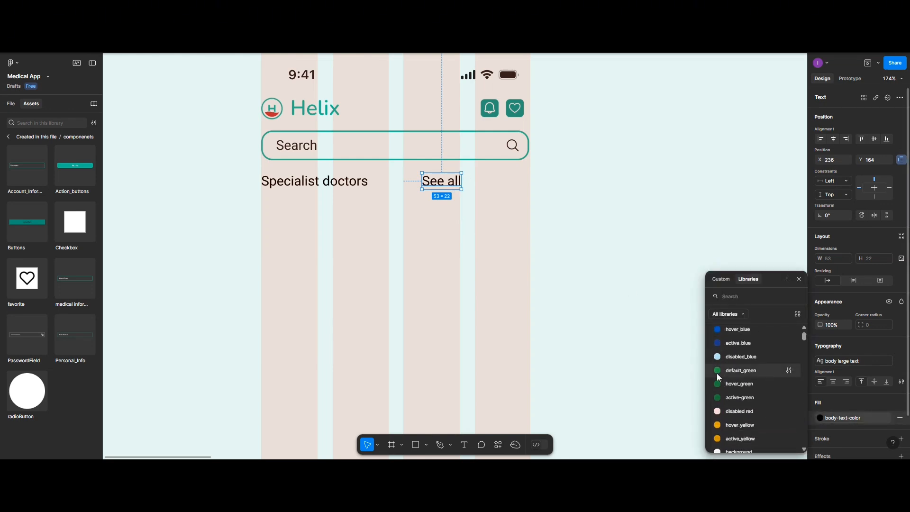
pyautogui.click(717, 374)
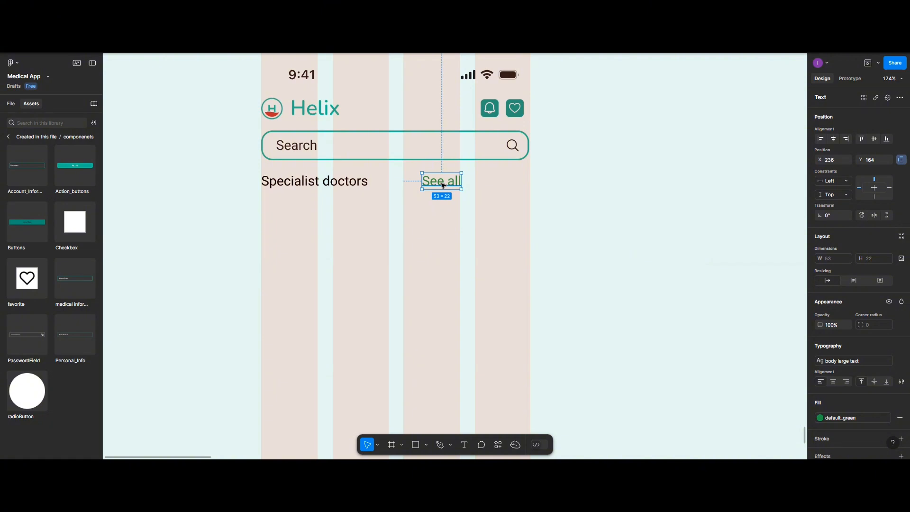
pyautogui.moveTo(443, 185); pyautogui.dragTo(511, 185)
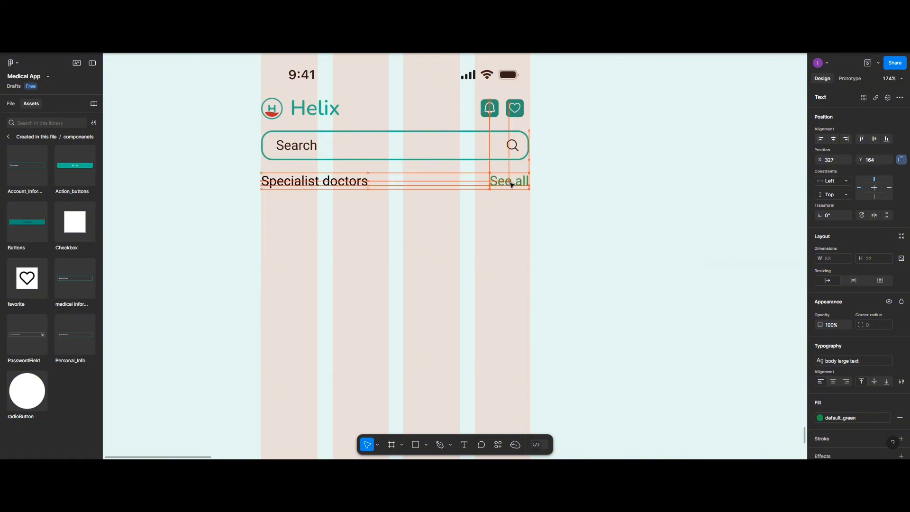
# Rename the search bar's frame layer as Search_fram
pyautogui.keyDown('shift'); pyautogui.click(358, 185); pyautogui.keyUp('shift')
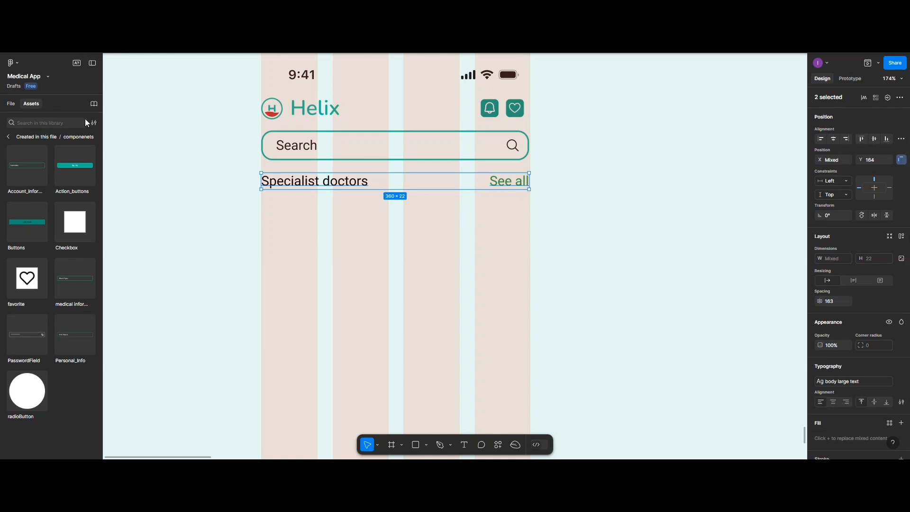
pyautogui.click(11, 104)
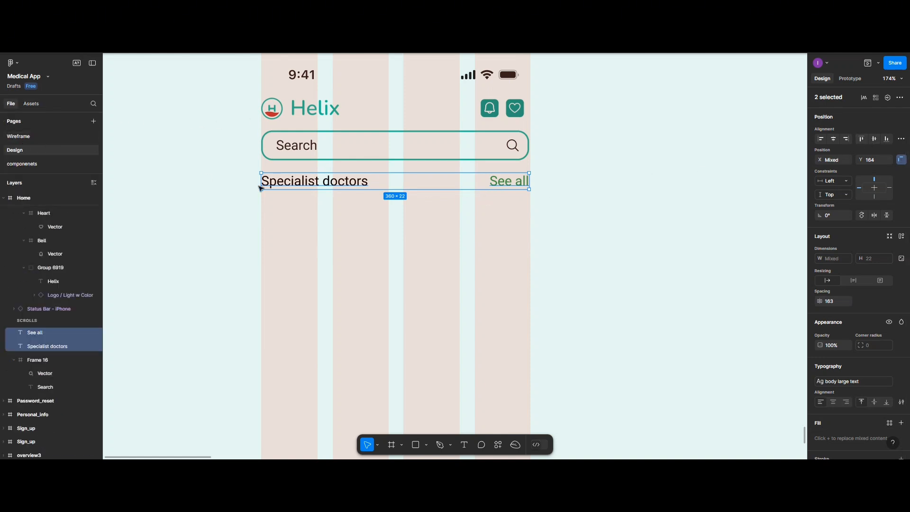
pyautogui.click(312, 157)
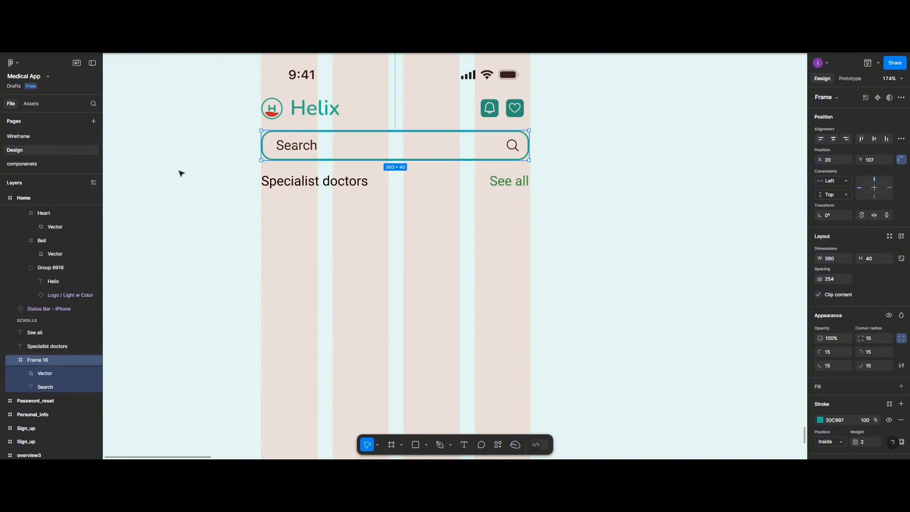
pyautogui.doubleClick(47, 360)
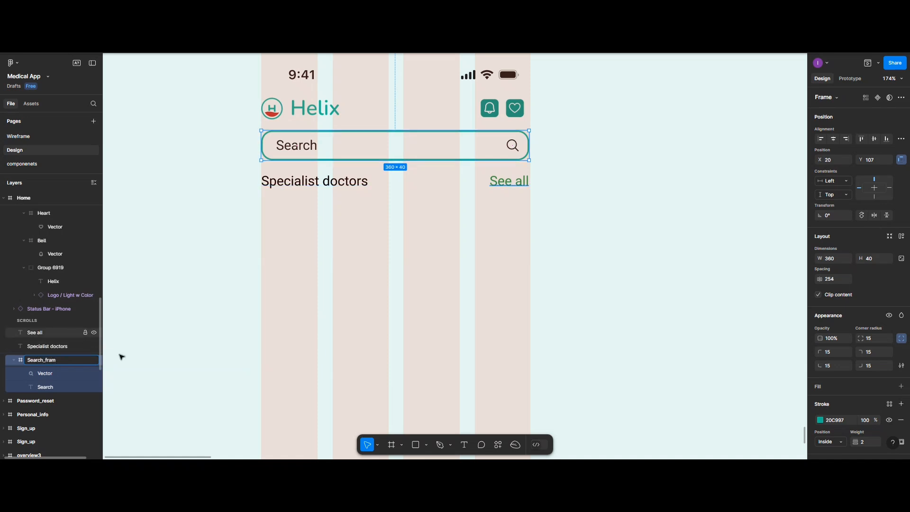
pyautogui.click(338, 224)
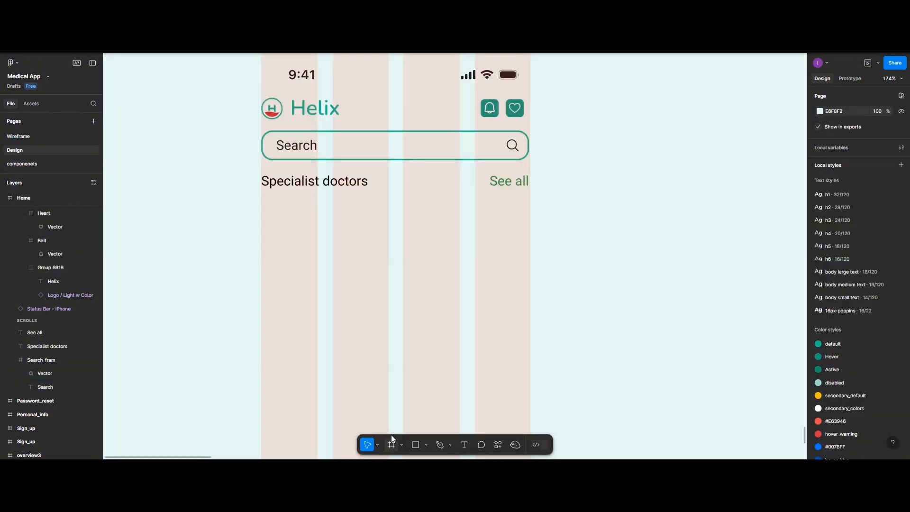
# Draw a card frame below the Specialist doctors text and set its size to 105 by 130
pyautogui.click(392, 442)
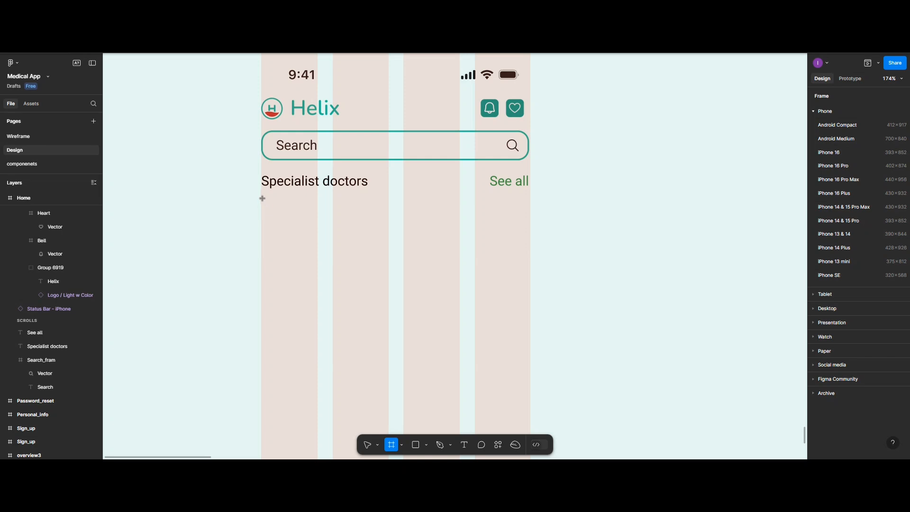
pyautogui.moveTo(261, 198); pyautogui.dragTo(336, 293)
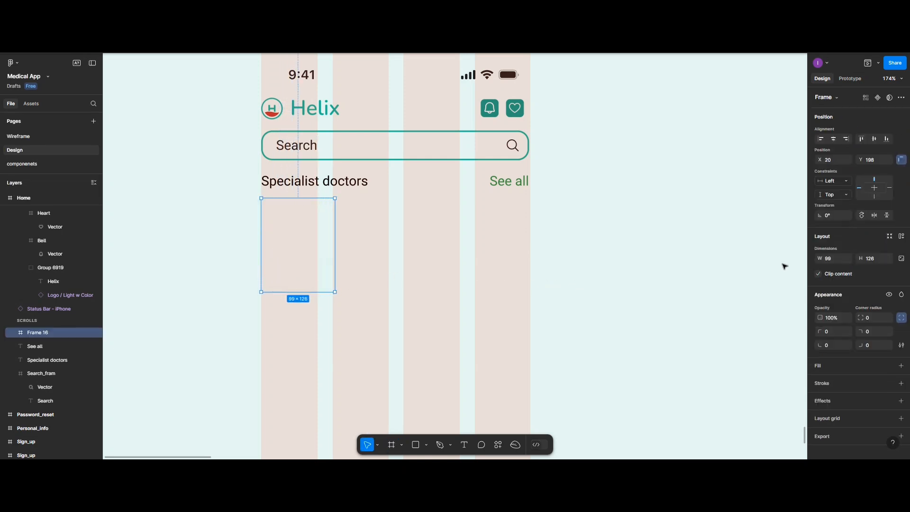
pyautogui.click(831, 260)
pyautogui.write('10')
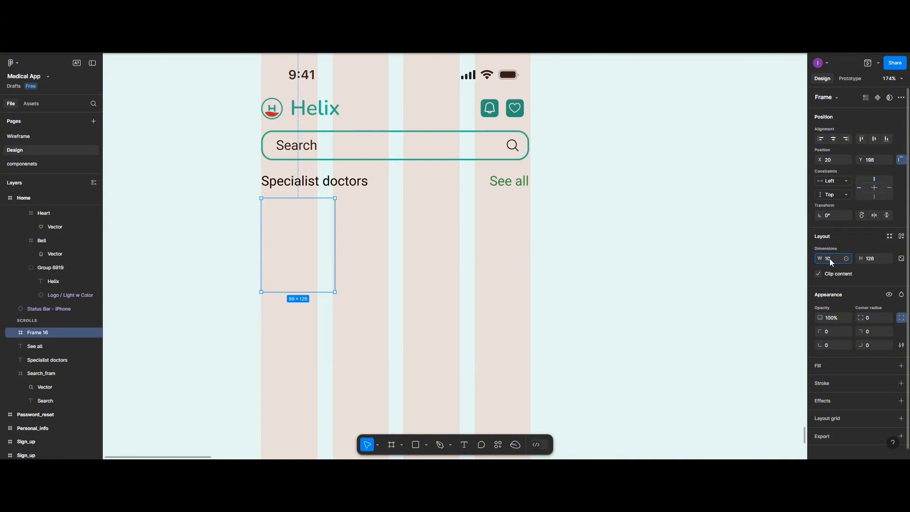
pyautogui.write('5')
pyautogui.press('Return')
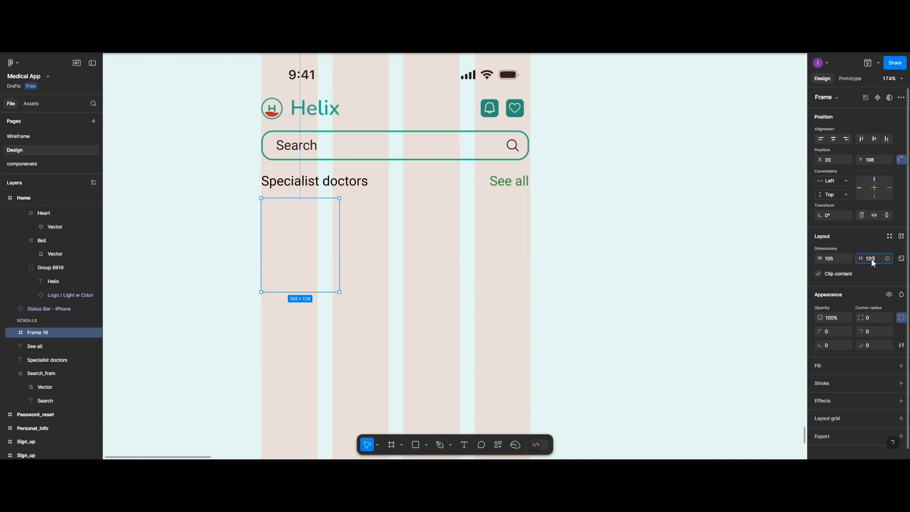
pyautogui.click(308, 250)
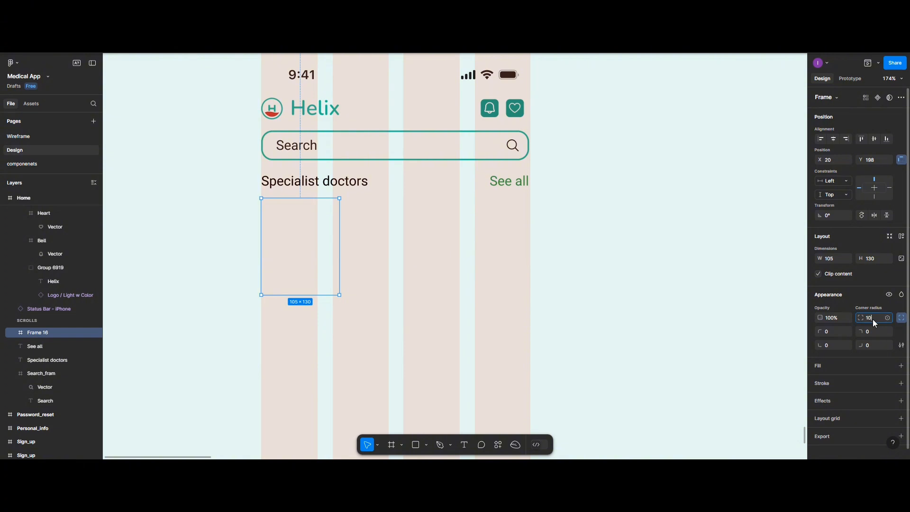
# Set the card frame's corner radius to 10 and remove the black stroke tried on it
pyautogui.press('Return')
pyautogui.click(902, 384)
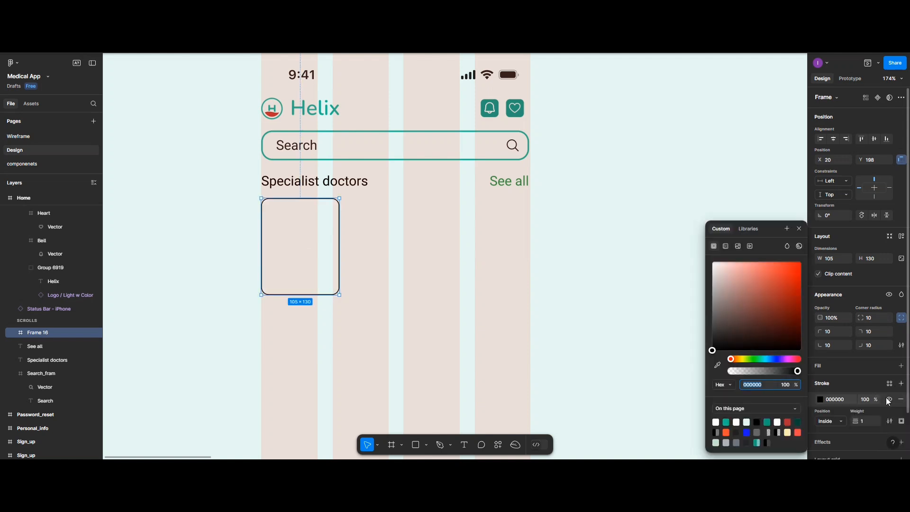
pyautogui.click(901, 400)
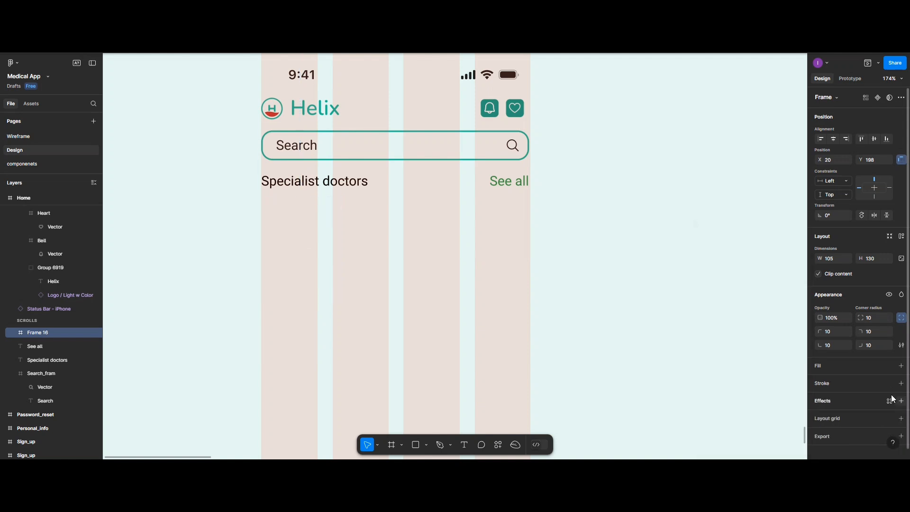
# Fill the card frame with the red E63946 from the page colors and move it down to Y 207
pyautogui.click(817, 363)
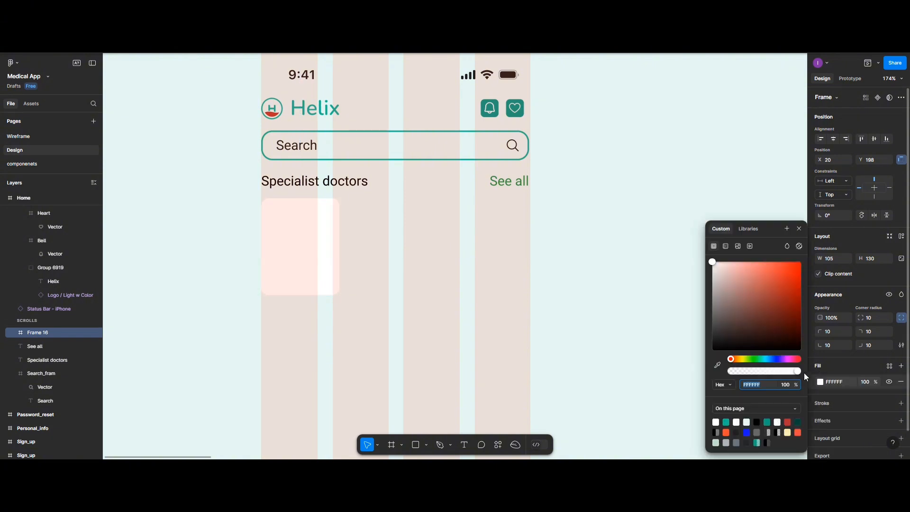
pyautogui.click(730, 433)
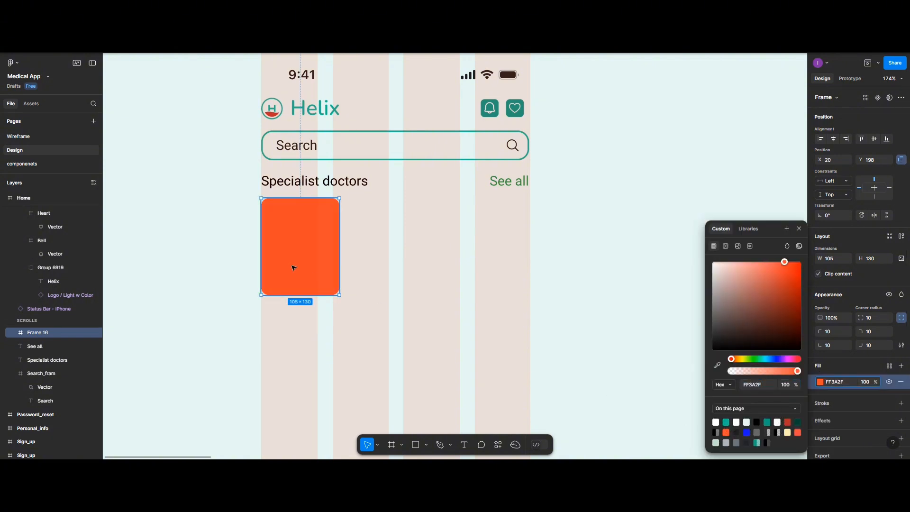
pyautogui.click(788, 422)
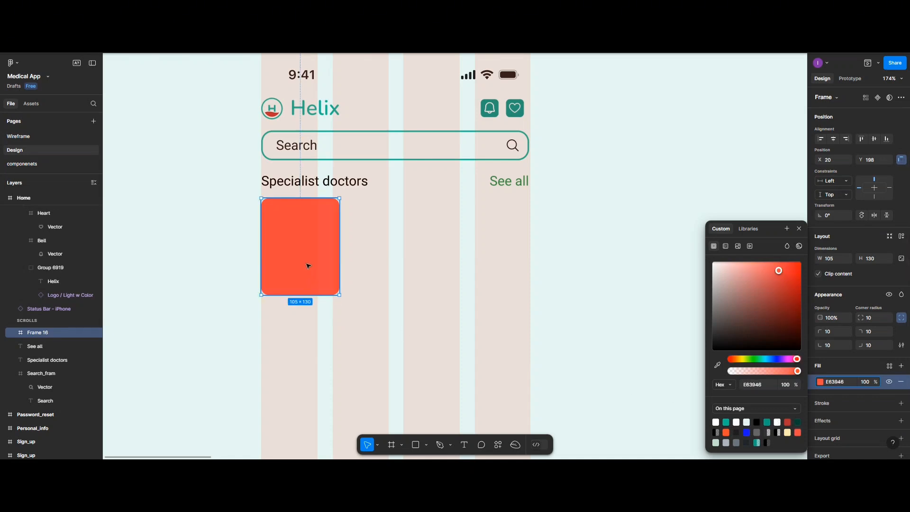
pyautogui.moveTo(312, 256); pyautogui.dragTo(312, 261)
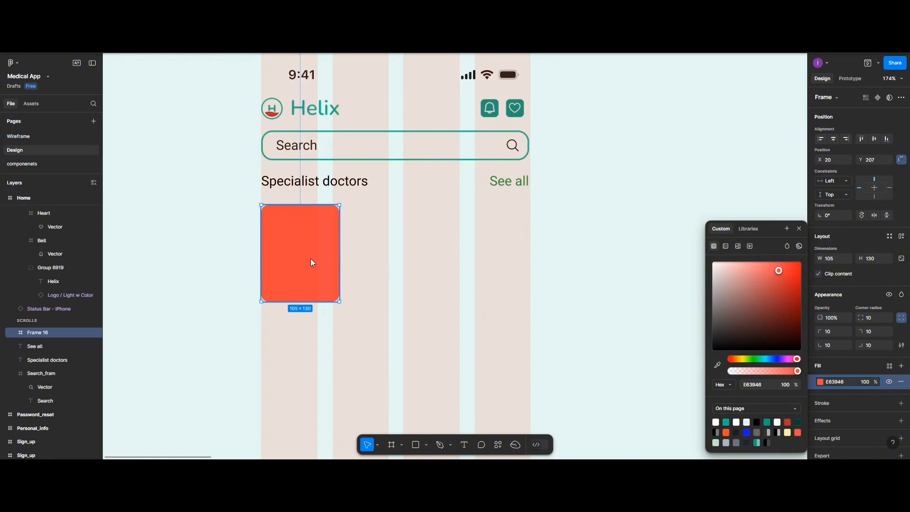
pyautogui.rightClick(311, 258)
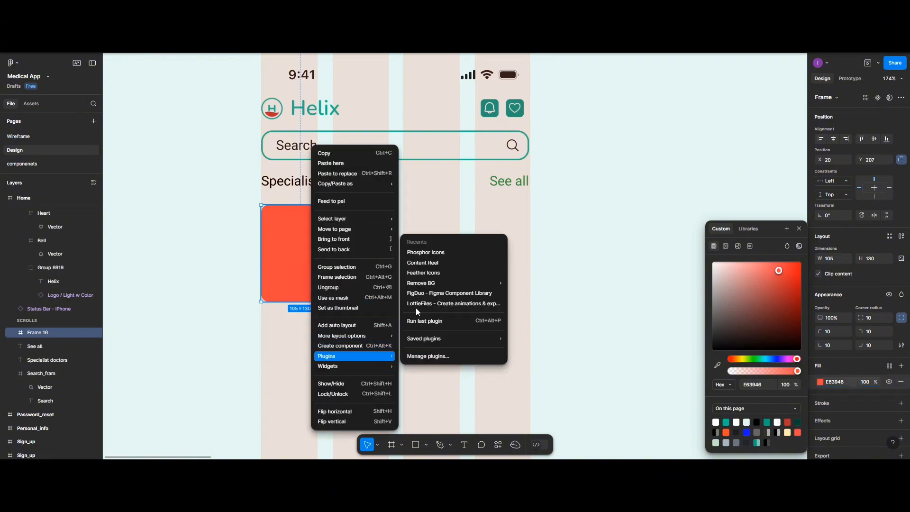
pyautogui.click(429, 252)
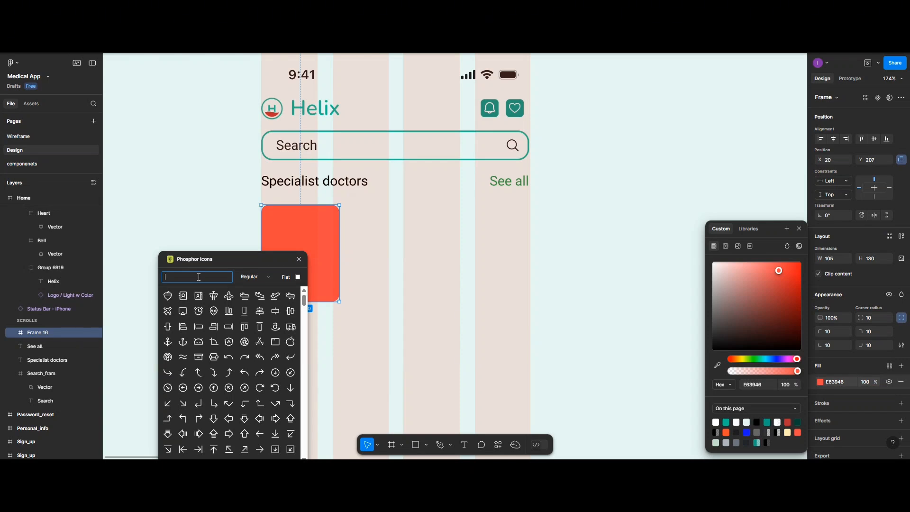
pyautogui.write('heart')
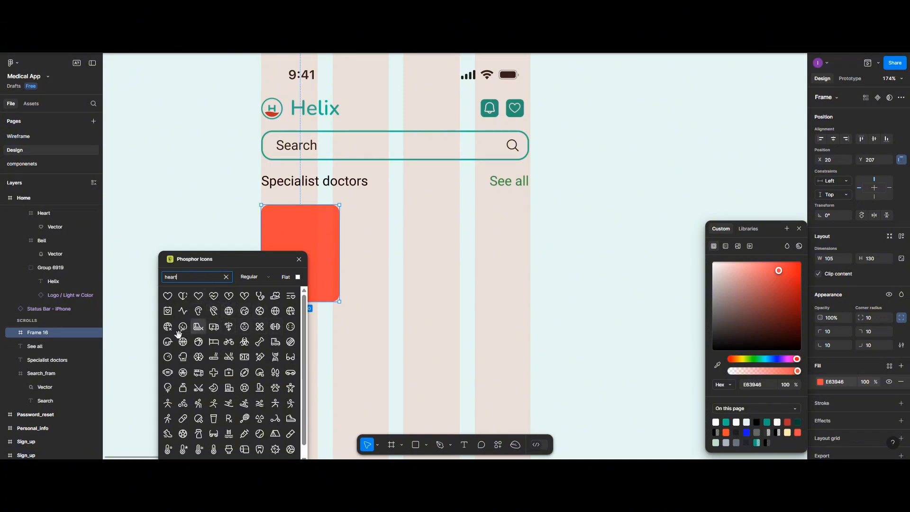
pyautogui.click(215, 301)
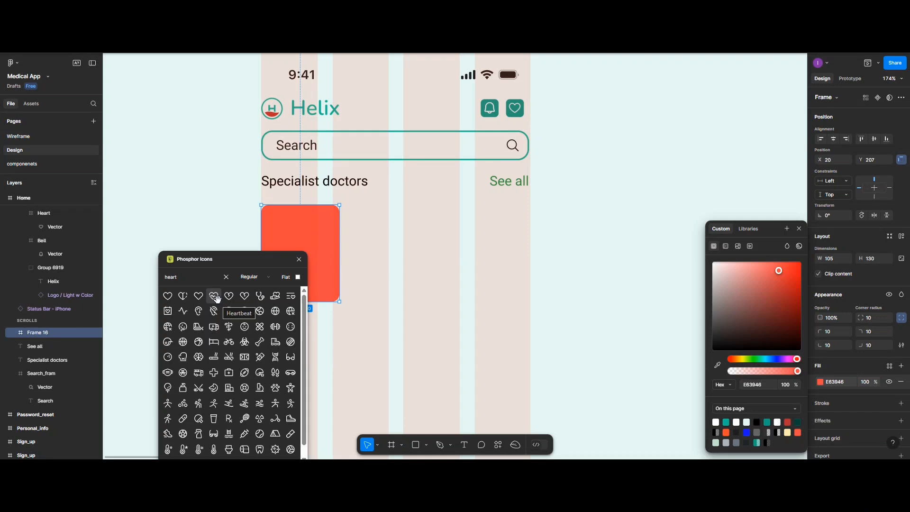
pyautogui.click(299, 260)
pyautogui.scroll(-4, 383, 329)
pyautogui.scroll(2, 407, 337)
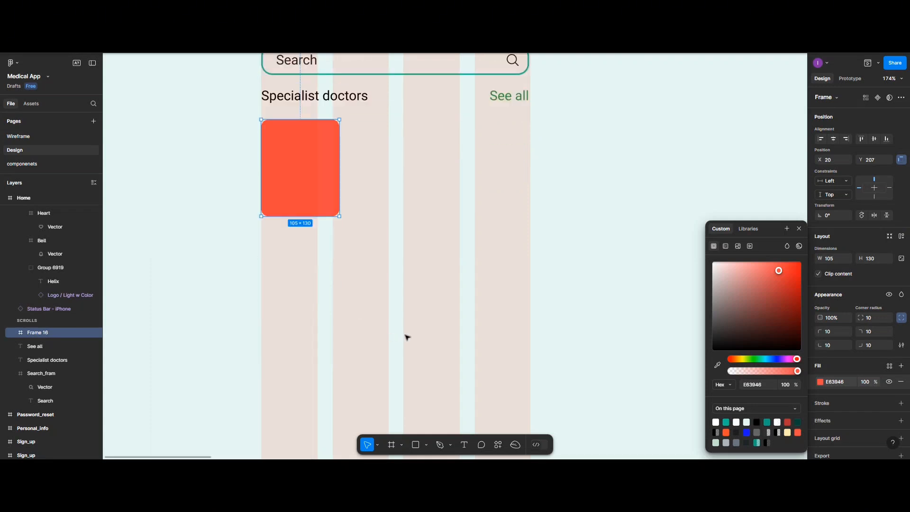
pyautogui.scroll(2, 407, 337)
# Run the Phosphor Icons plugin on the red card, search for "heart" and insert the Heartbeat icon into the card
pyautogui.rightClick(316, 275)
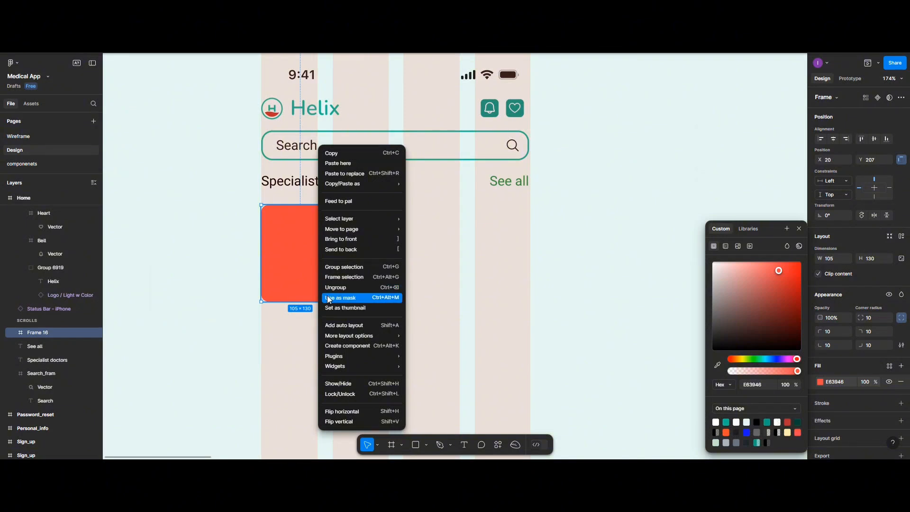
pyautogui.moveTo(342, 356)
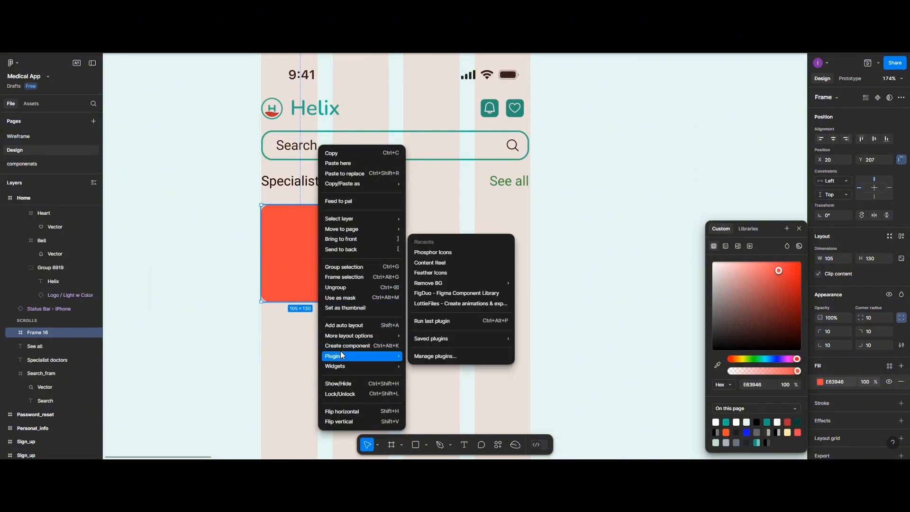
pyautogui.click(426, 254)
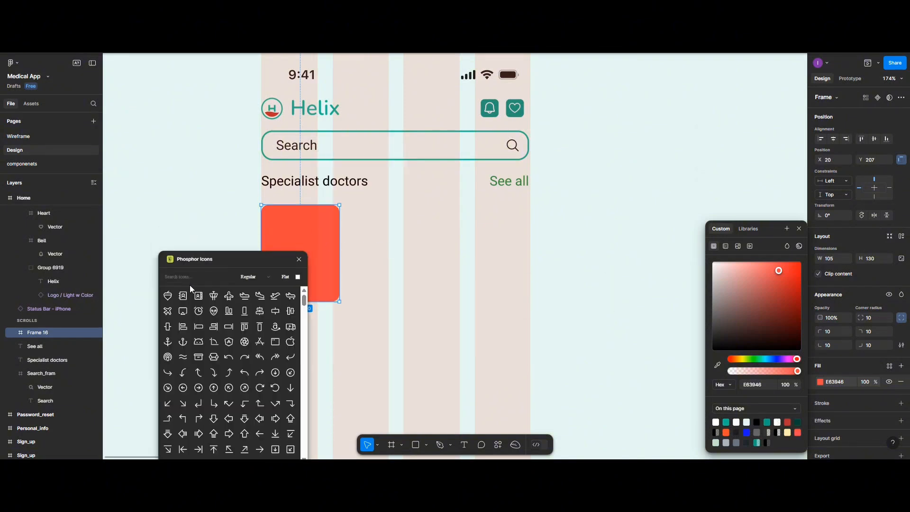
pyautogui.click(193, 280)
pyautogui.write('heart')
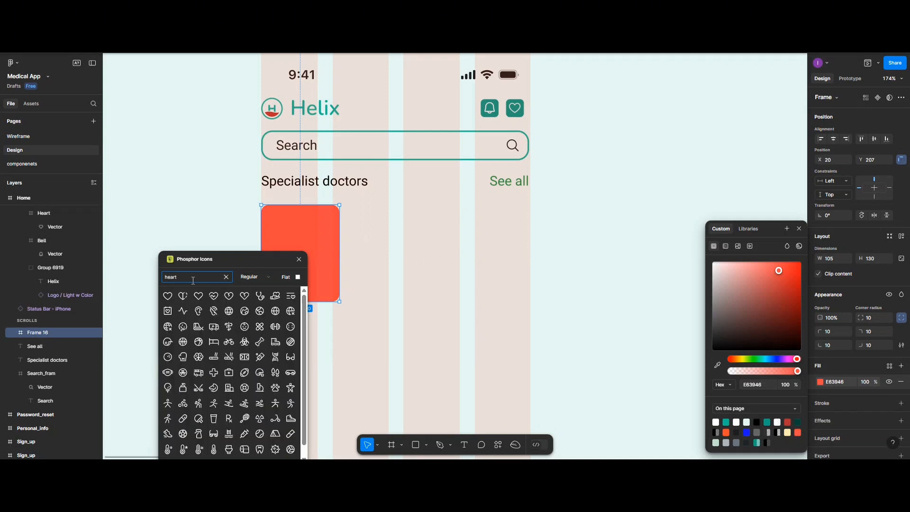
pyautogui.click(214, 297)
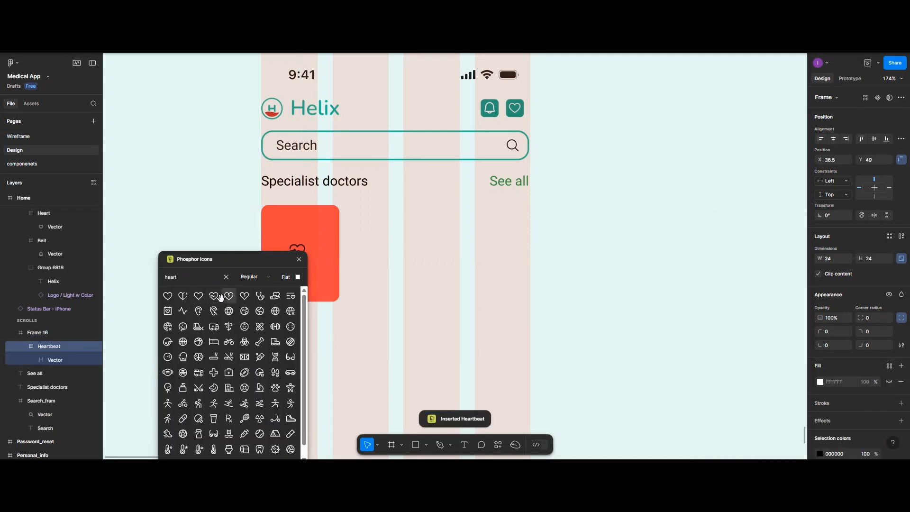
# Search Phosphor Icons for "tooth" and insert the Tooth icon into the red card
pyautogui.scroll(-2, 400, 304)
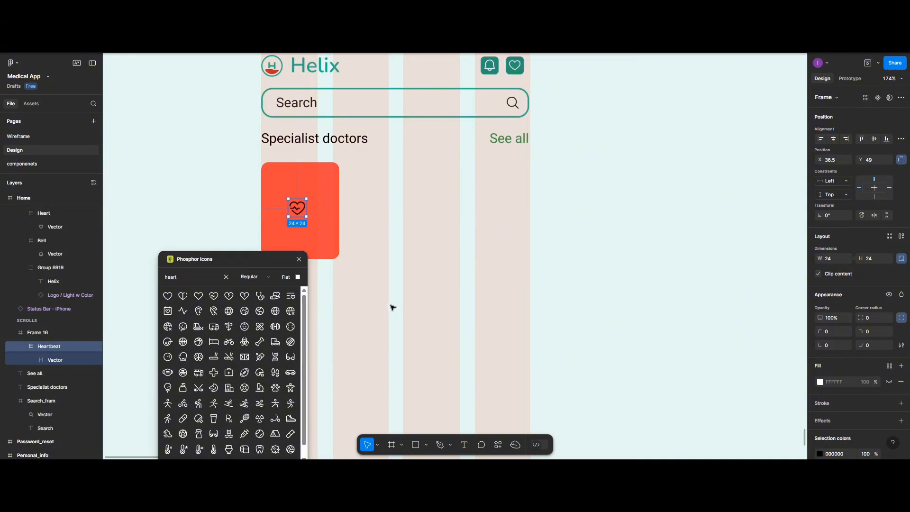
pyautogui.click(226, 277)
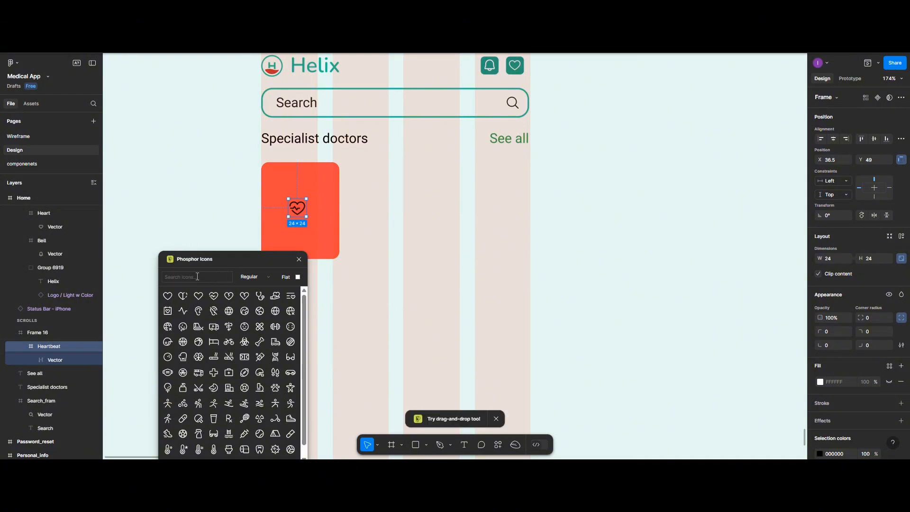
pyautogui.write('tooth')
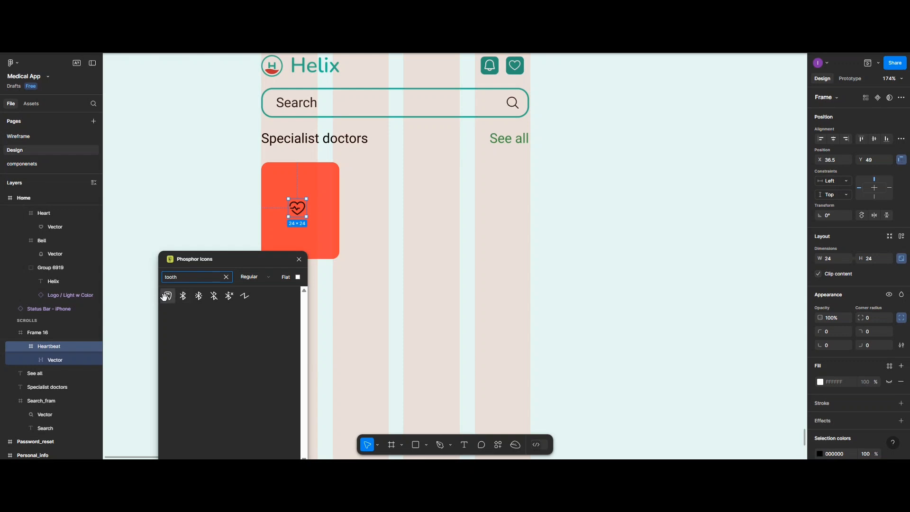
pyautogui.click(166, 296)
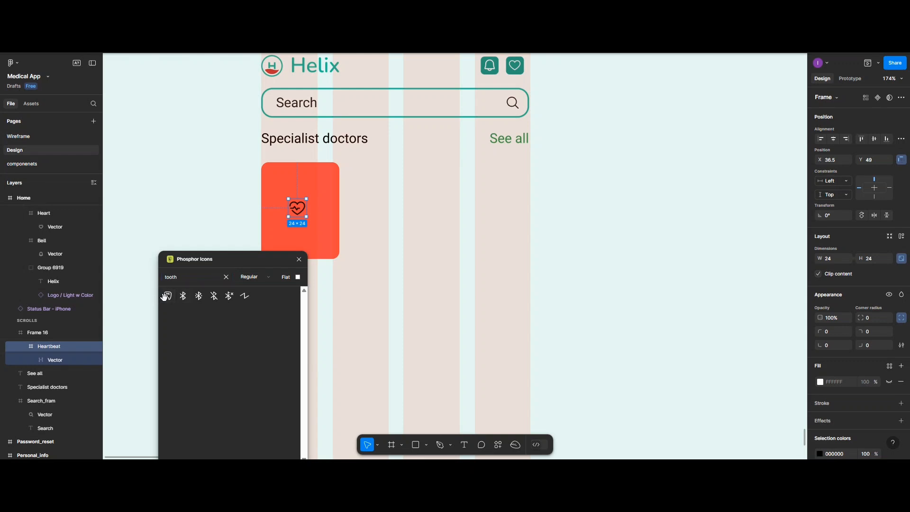
# Search Phosphor Icons for "eye" and insert the Eye icon into the red card
pyautogui.click(194, 279)
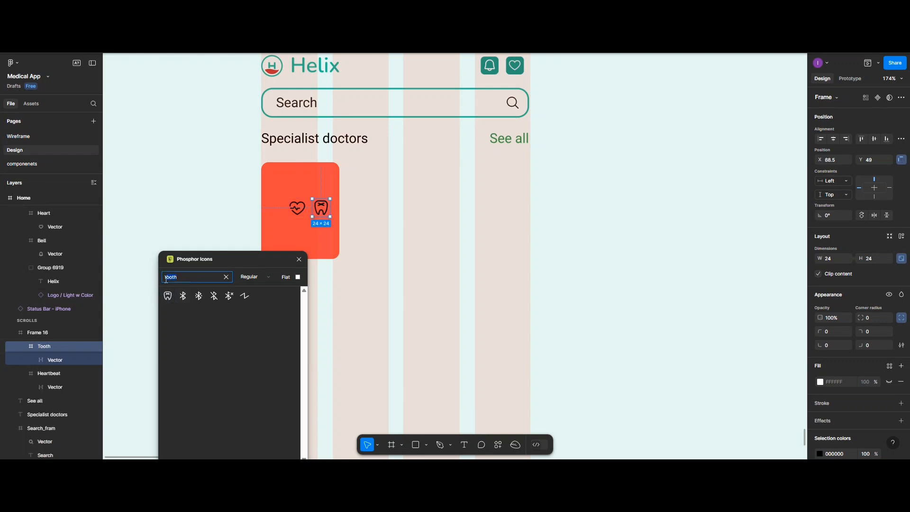
pyautogui.write('eye')
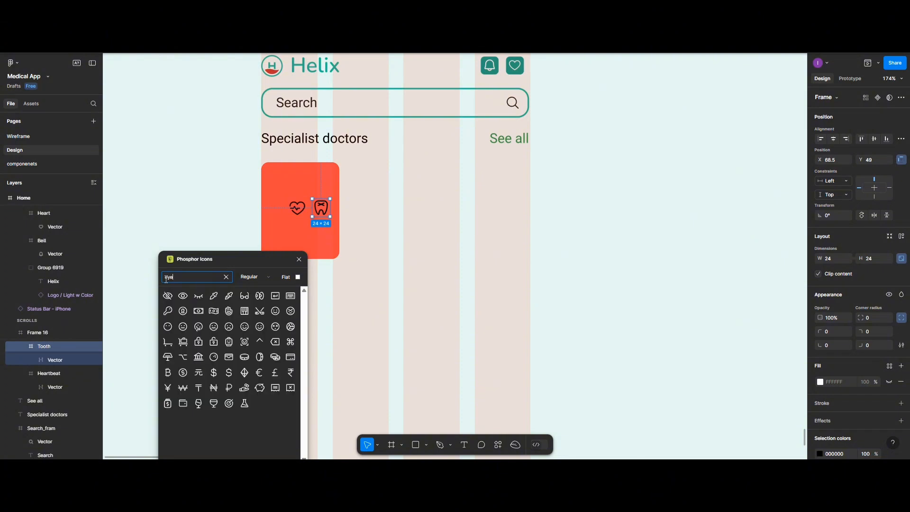
pyautogui.click(167, 295)
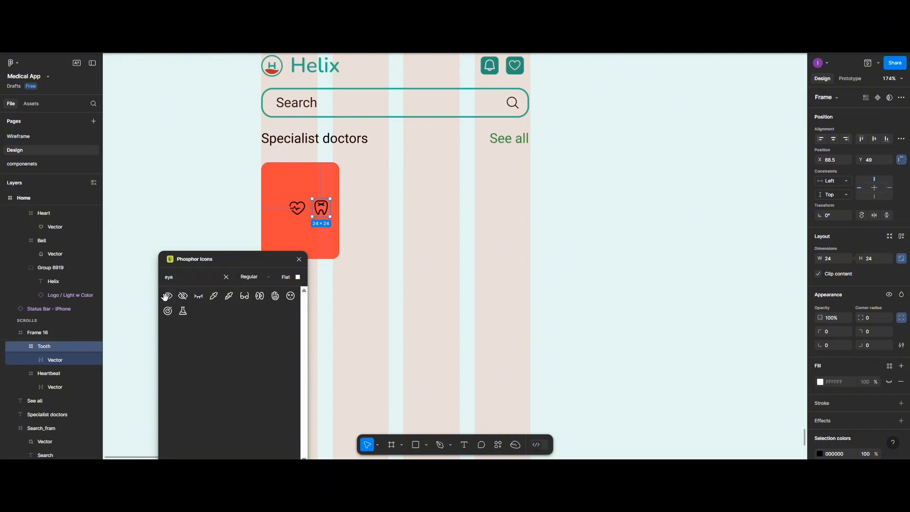
# Bring the Eye icon to the front and move it out of the red card onto the canvas beside the Home frame
pyautogui.moveTo(348, 216); pyautogui.dragTo(391, 231)
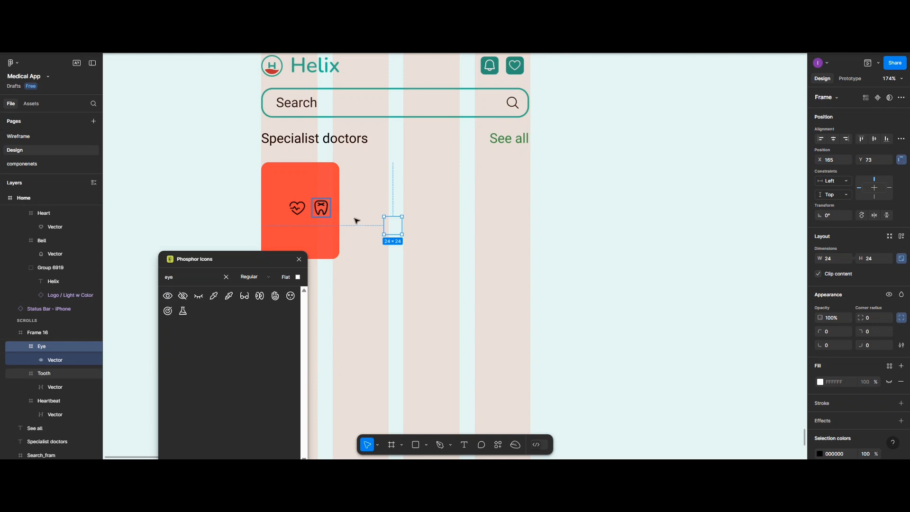
pyautogui.rightClick(391, 224)
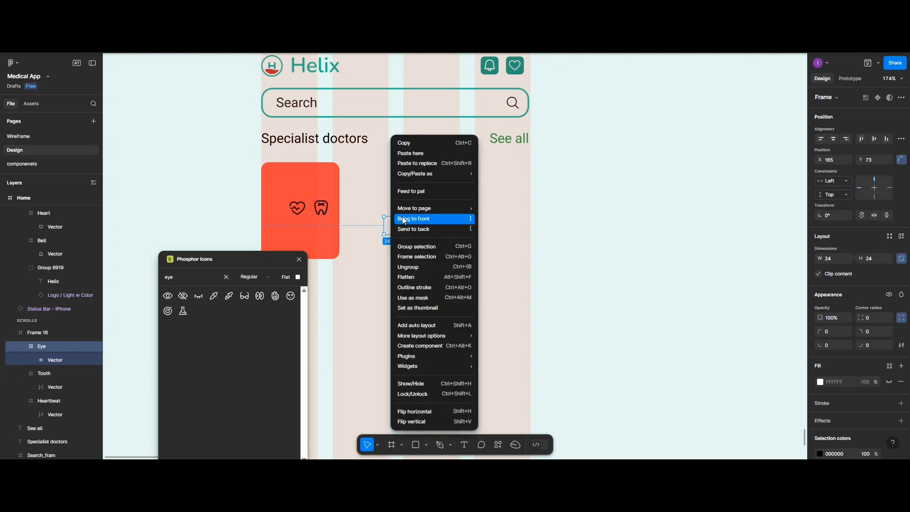
pyautogui.click(409, 222)
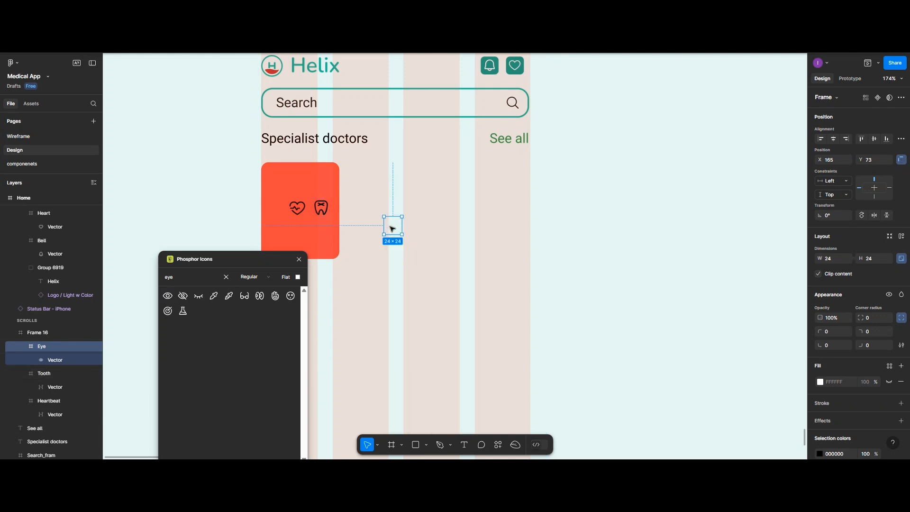
pyautogui.moveTo(393, 228); pyautogui.dragTo(591, 230)
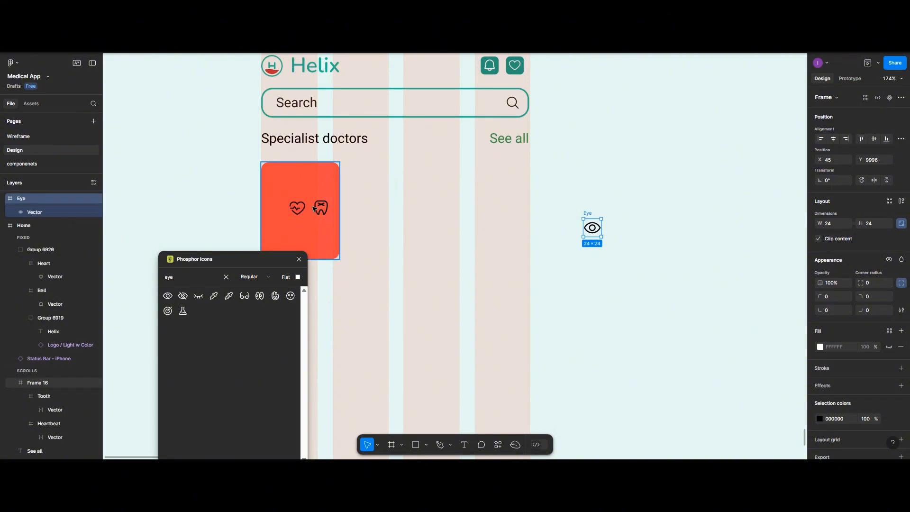
# Move the red card right to X 99, close the Phosphor Icons plugin, and move the Tooth icon out of the card
pyautogui.moveTo(308, 203); pyautogui.dragTo(366, 203)
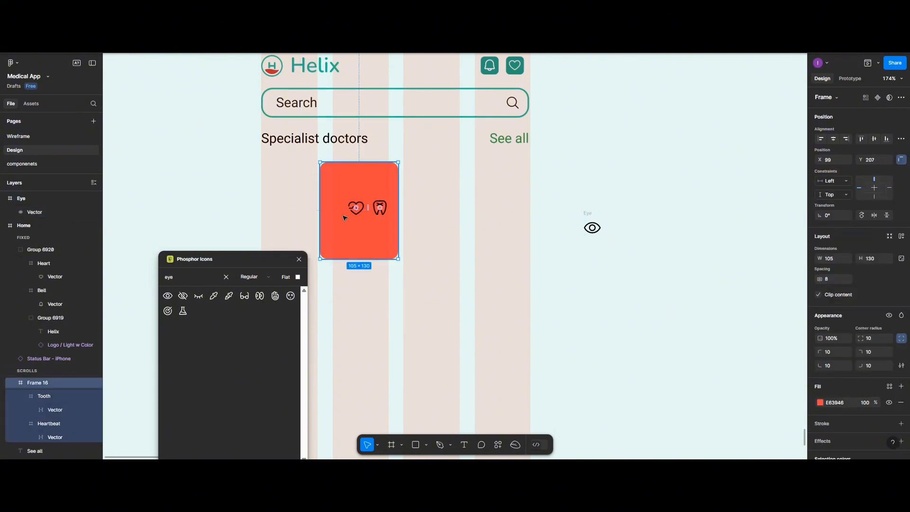
pyautogui.click(298, 259)
pyautogui.doubleClick(379, 208)
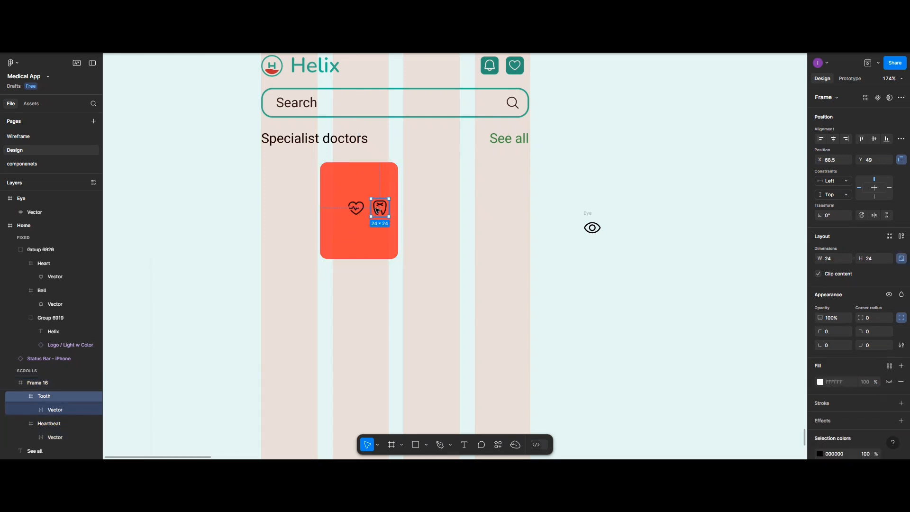
pyautogui.moveTo(388, 224); pyautogui.dragTo(466, 272)
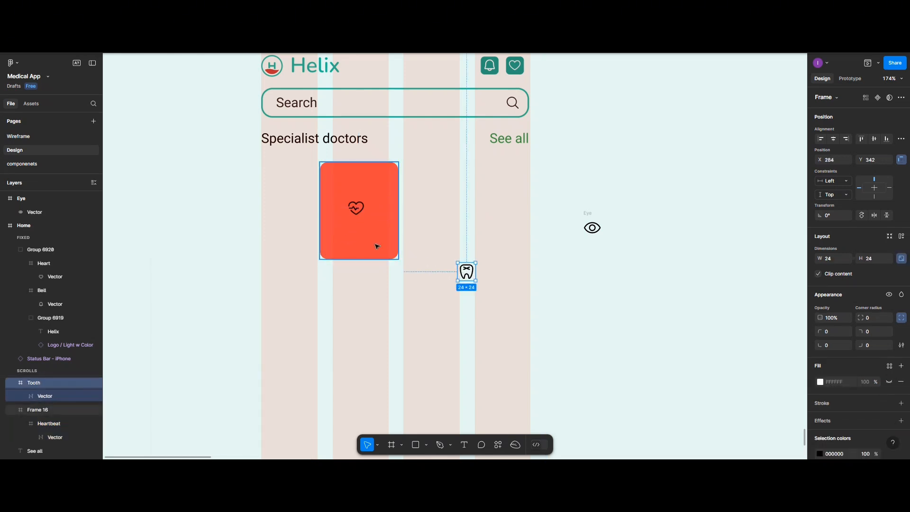
# Scale the Heartbeat icon up to 49 × 49 in the upper part of the red card with the Scale tool
pyautogui.doubleClick(356, 209)
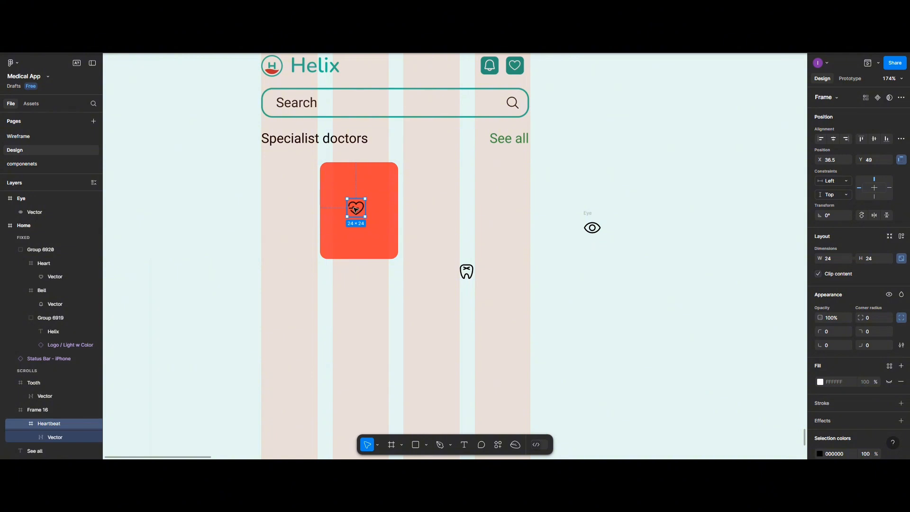
pyautogui.click(379, 445)
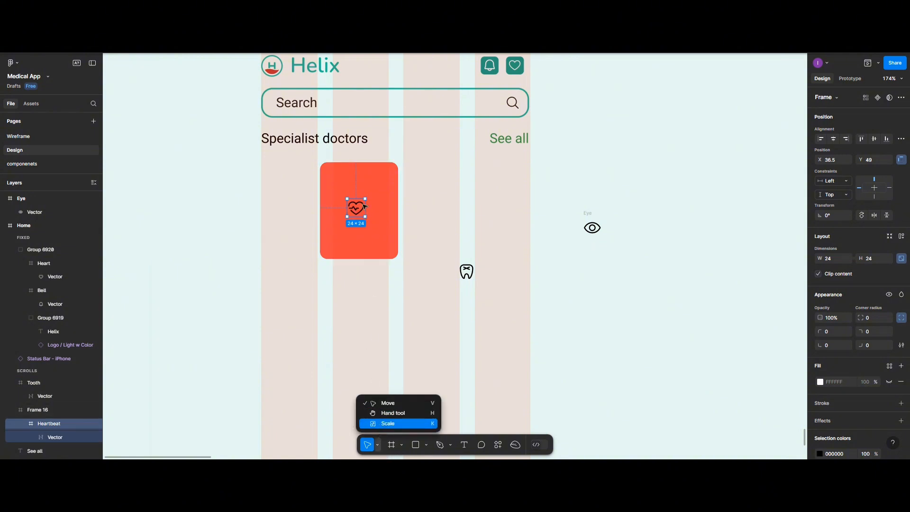
pyautogui.press('k')
pyautogui.moveTo(365, 198); pyautogui.dragTo(379, 179)
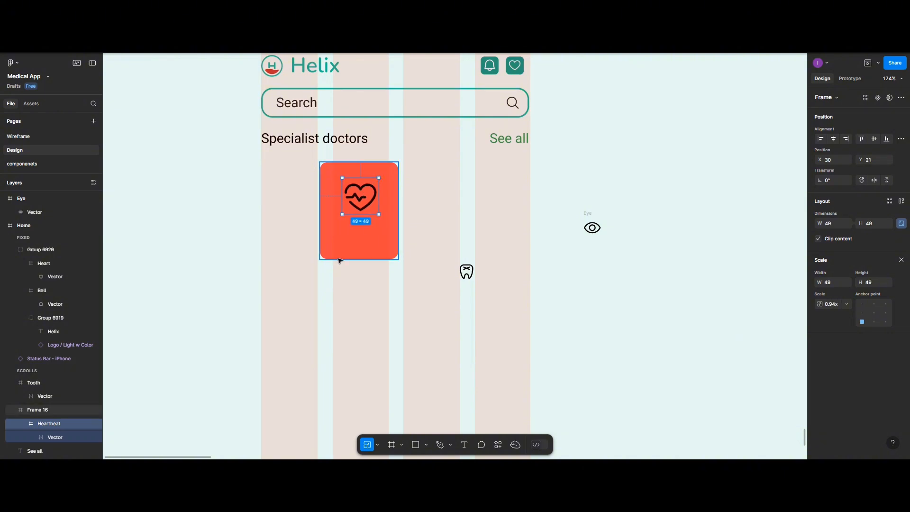
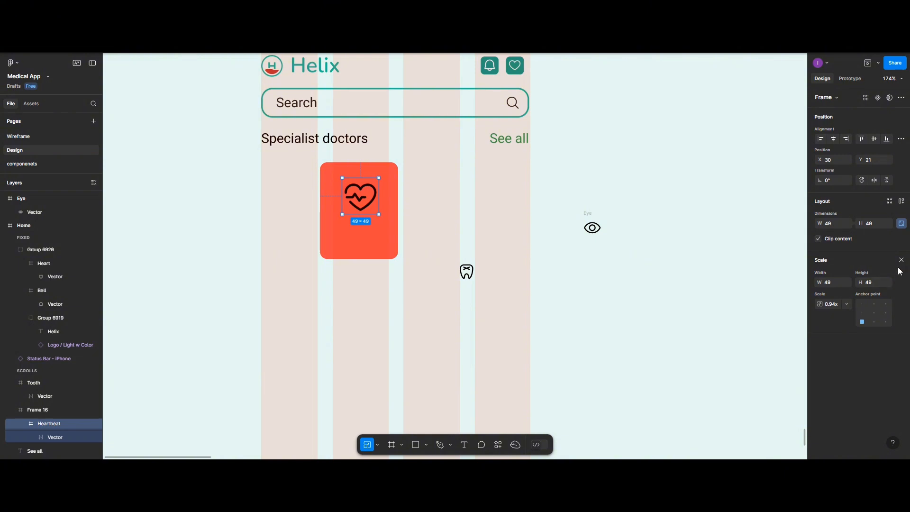
pyautogui.click(901, 259)
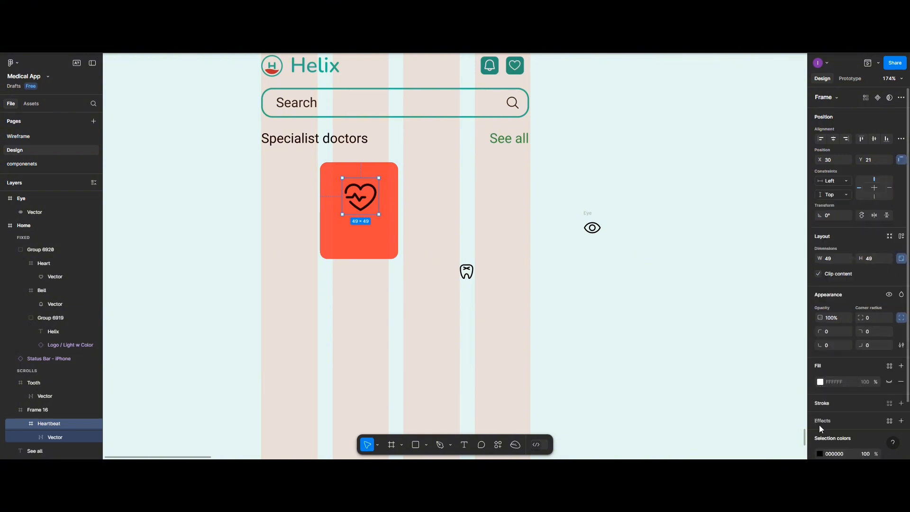
# Recolor the Heartbeat icon to white FFFFFF at 80% opacity from the page colors
pyautogui.click(824, 454)
pyautogui.click(758, 383)
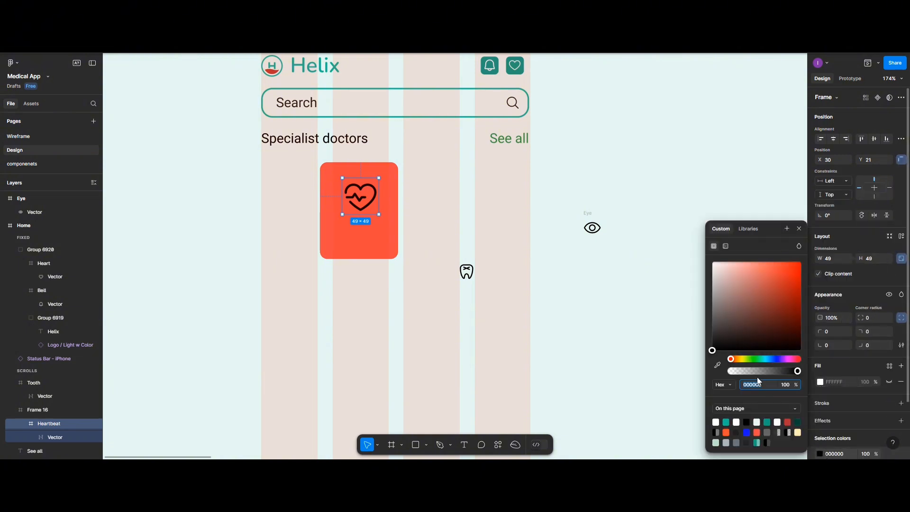
pyautogui.click(736, 423)
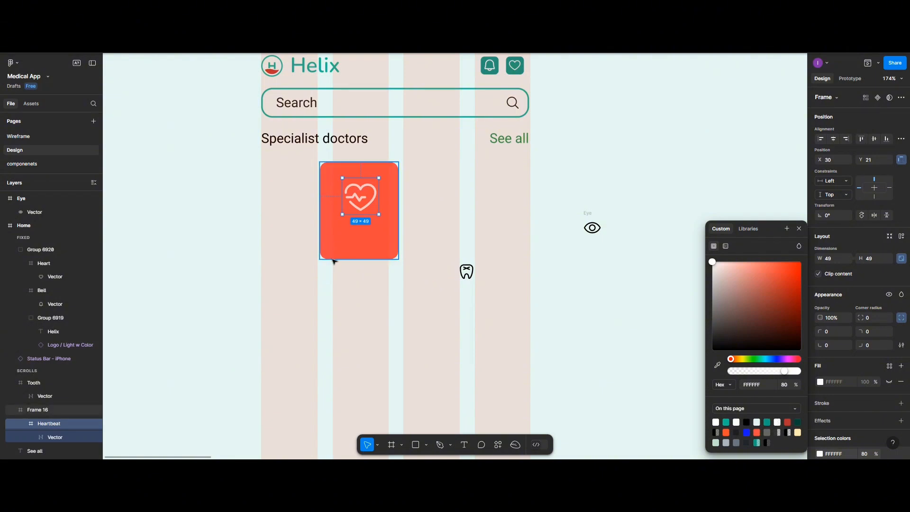
# Add the two-line text "Cardio Specialist" below the red card and center-align it
pyautogui.click(463, 445)
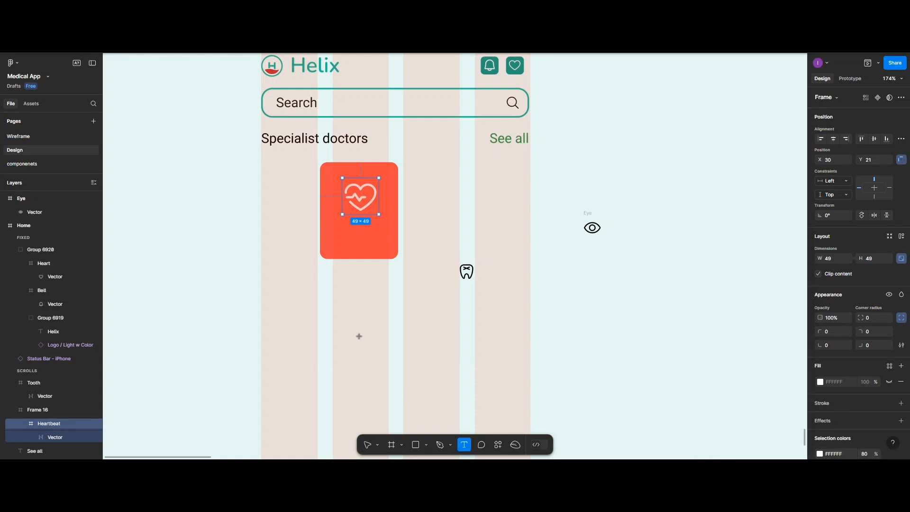
pyautogui.click(360, 337)
pyautogui.write('Cardio')
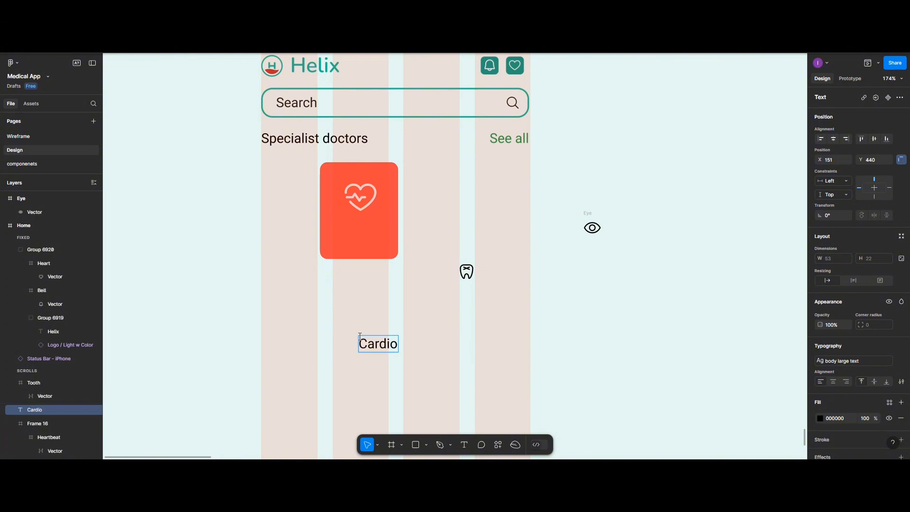
pyautogui.press('Return')
pyautogui.write('Specialist')
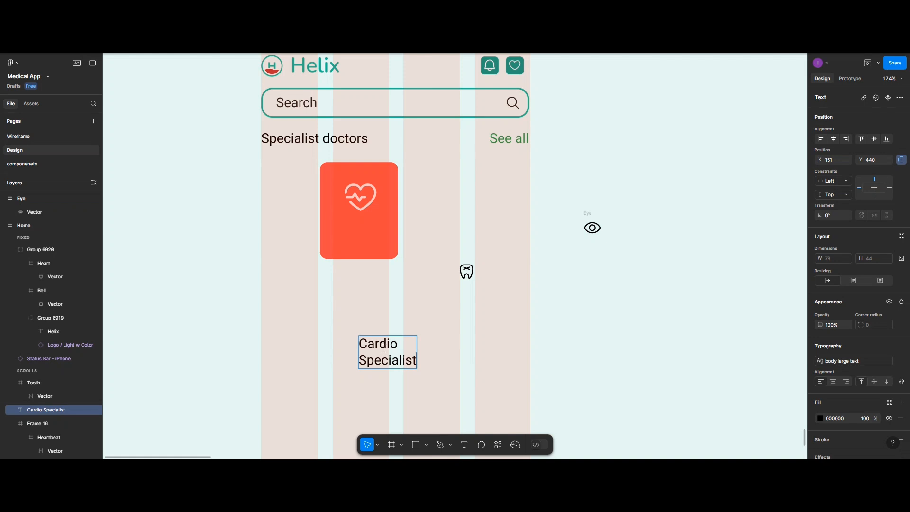
pyautogui.press('Escape')
pyautogui.click(837, 381)
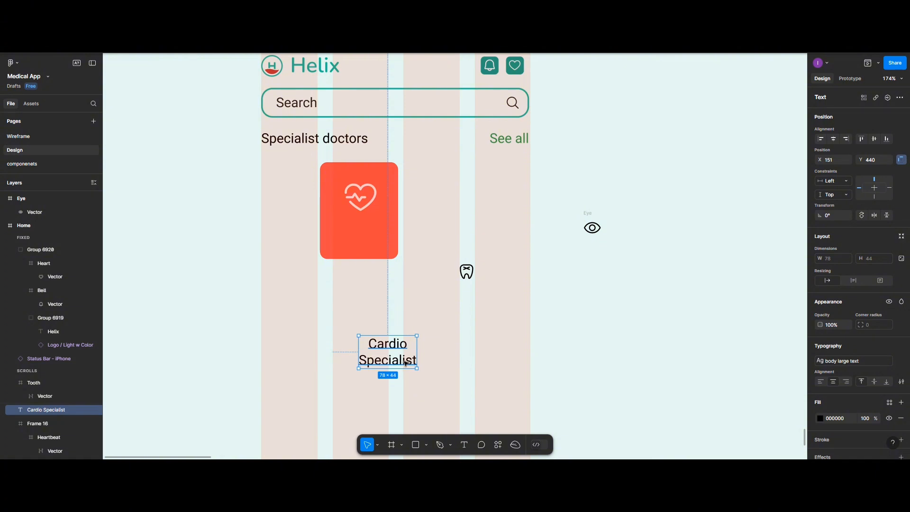
# Move the Cardio Specialist text into the red card under the heart icon and apply the body medium text style
pyautogui.moveTo(408, 355); pyautogui.dragTo(377, 241)
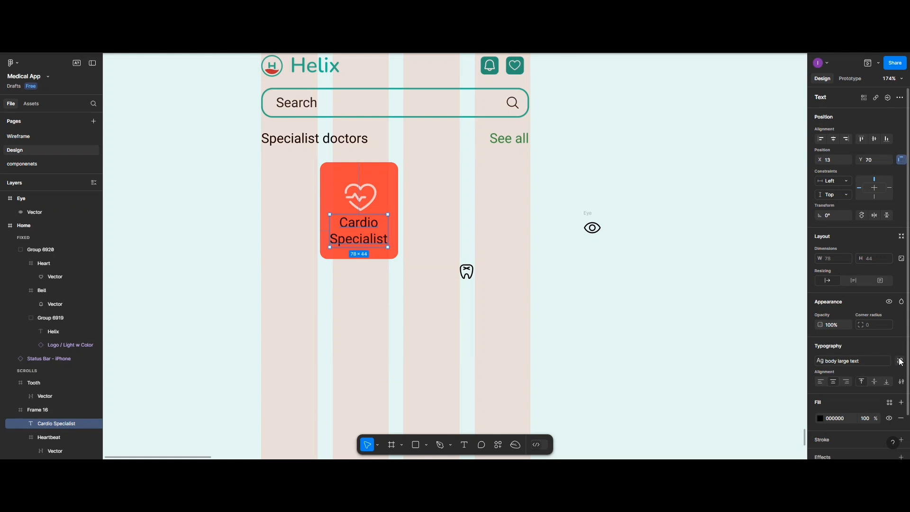
pyautogui.click(899, 361)
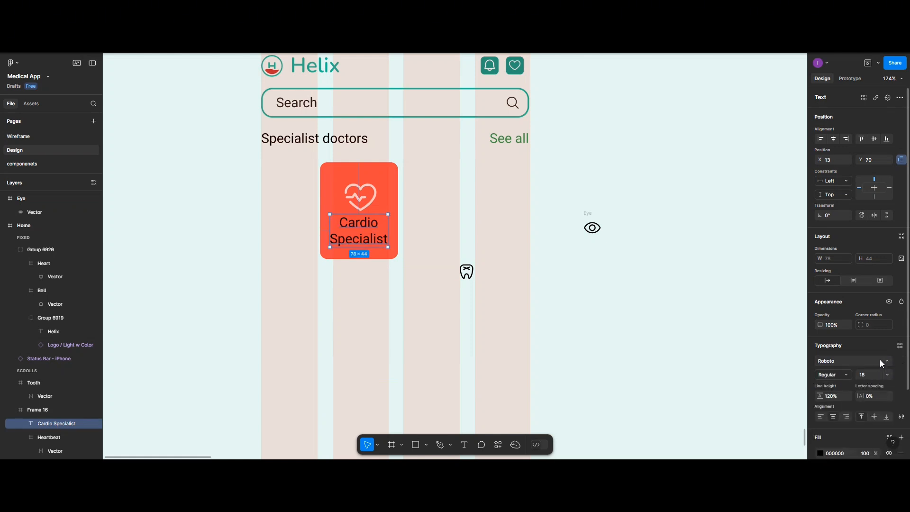
pyautogui.click(899, 346)
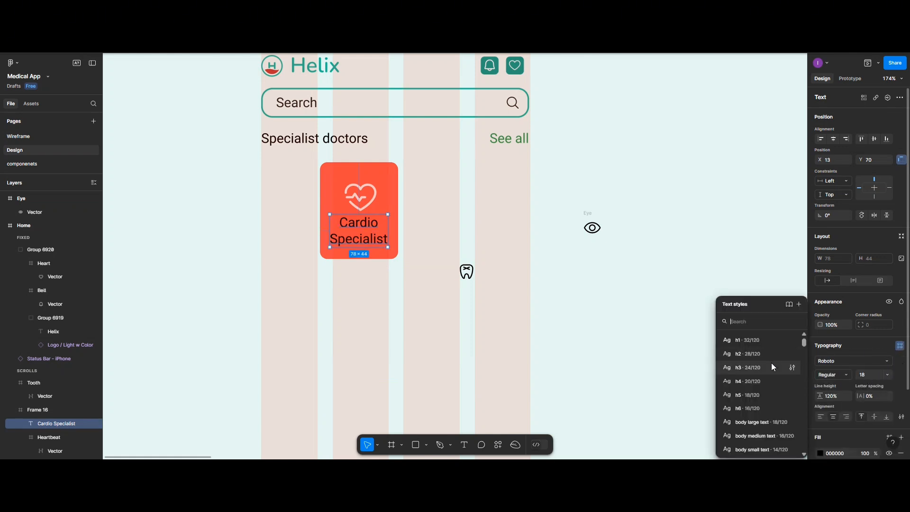
pyautogui.scroll(-2, 766, 369)
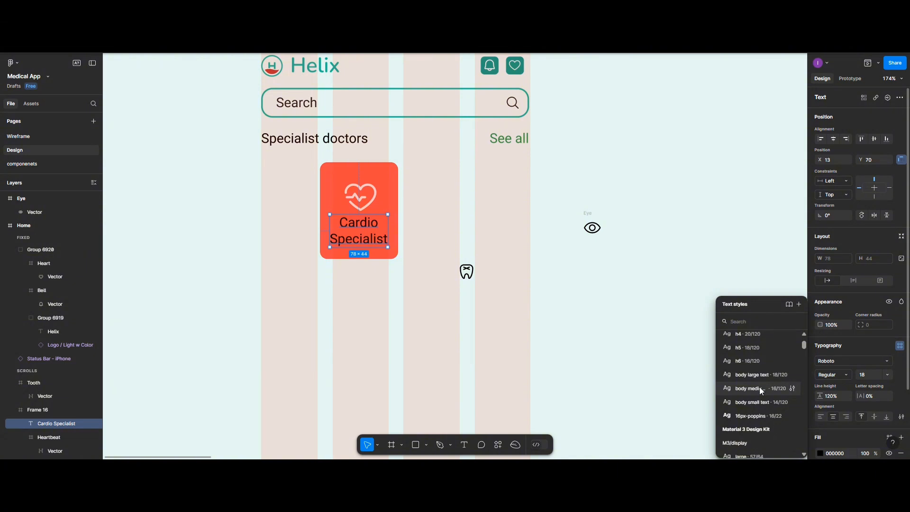
pyautogui.click(762, 388)
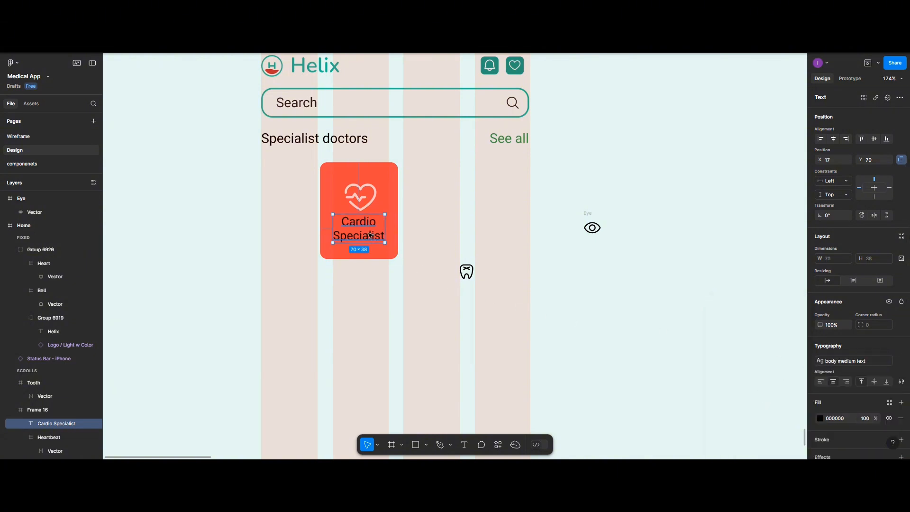
# Duplicate the Cardio Specialist text below the red card and change the copy to "2087 Doctors"
pyautogui.moveTo(371, 237); pyautogui.dragTo(372, 295)
pyautogui.doubleClick(370, 294)
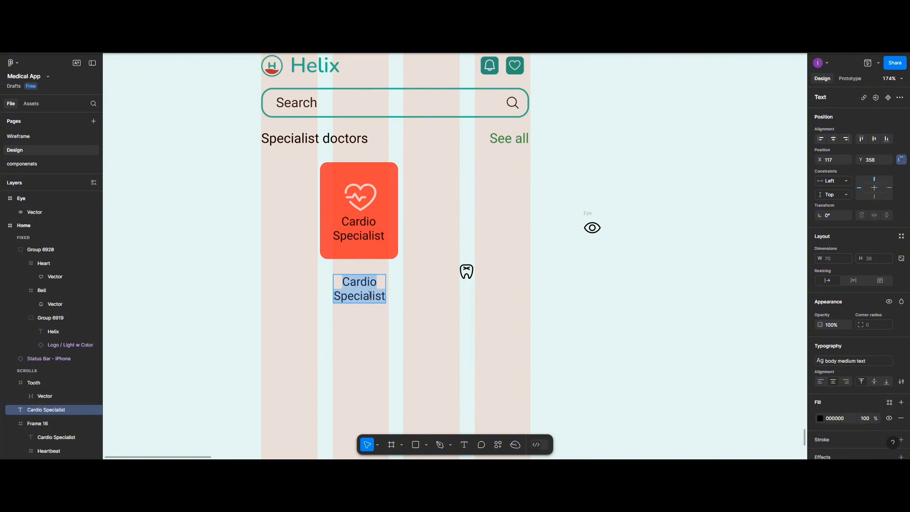
pyautogui.write('2087')
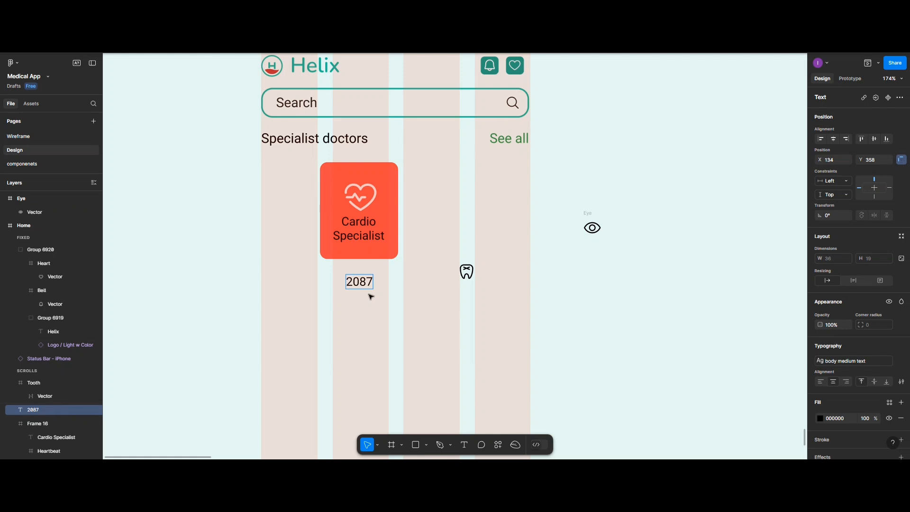
pyautogui.write(' Doc')
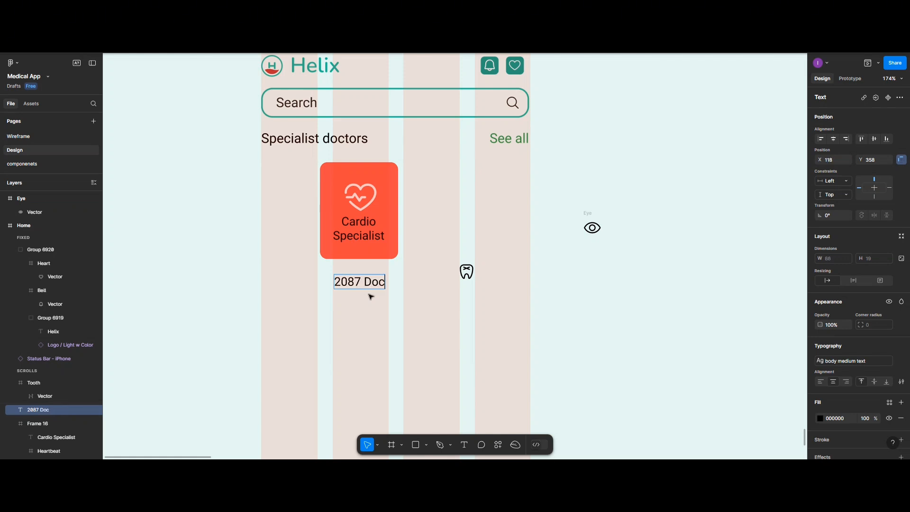
pyautogui.write('tors')
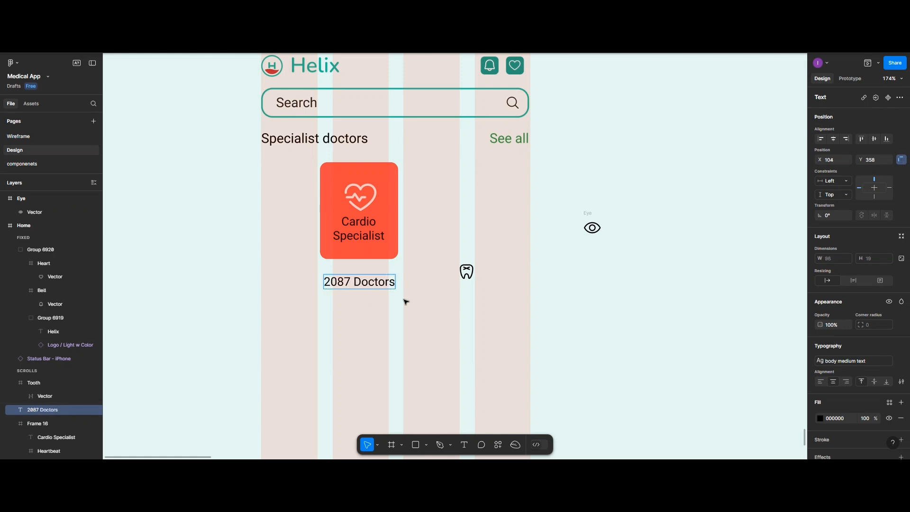
pyautogui.press('Escape')
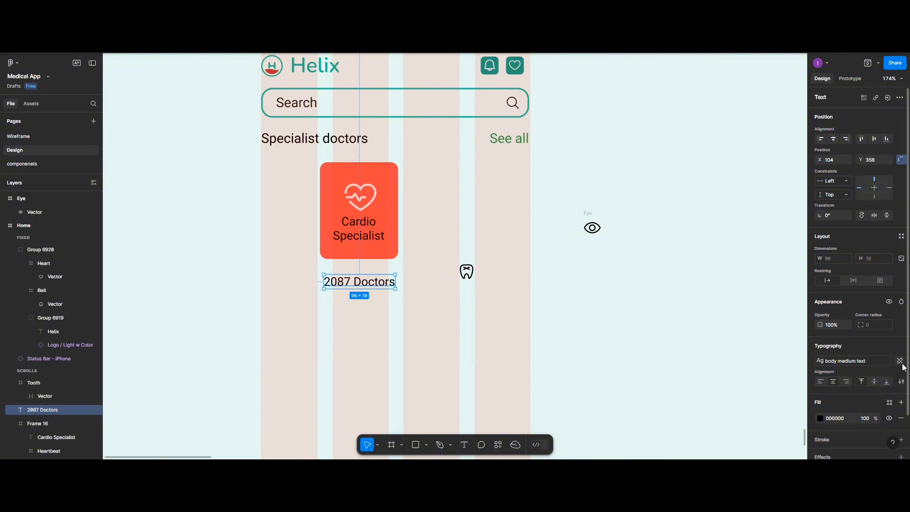
# Apply the body small text style to the 2087 Doctors text and move it into the red card under Cardio Specialist
pyautogui.click(901, 360)
pyautogui.click(900, 346)
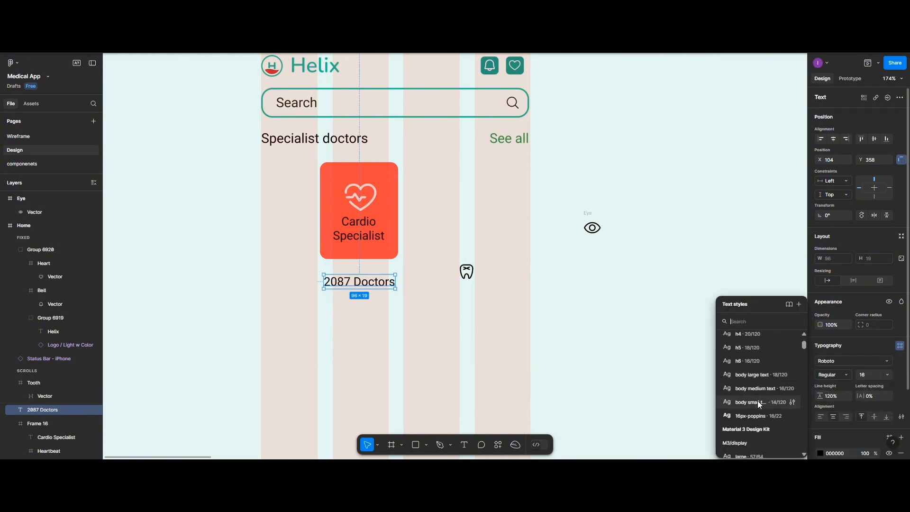
pyautogui.click(758, 401)
pyautogui.moveTo(352, 280); pyautogui.dragTo(365, 254)
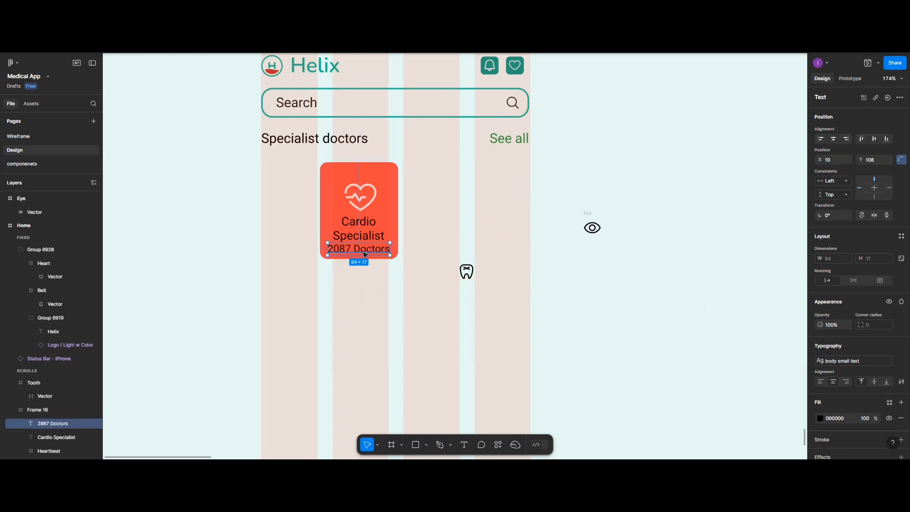
pyautogui.click(901, 361)
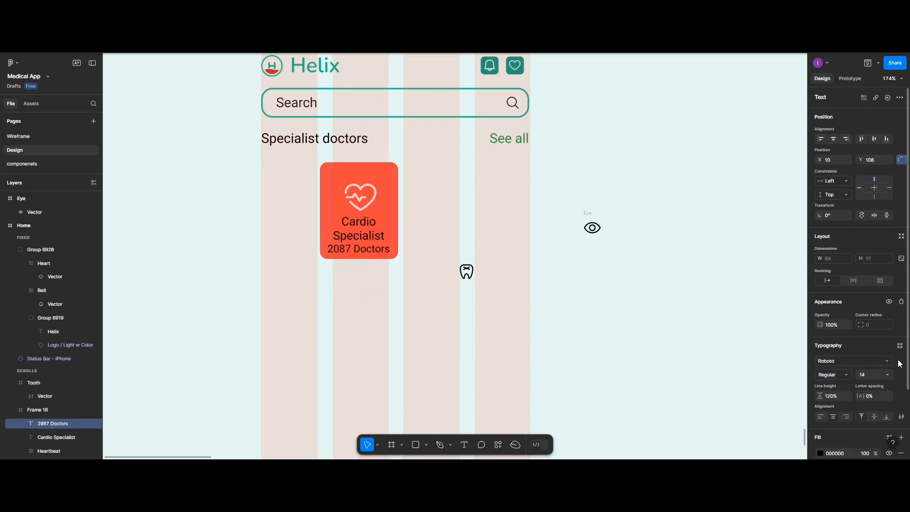
pyautogui.click(900, 346)
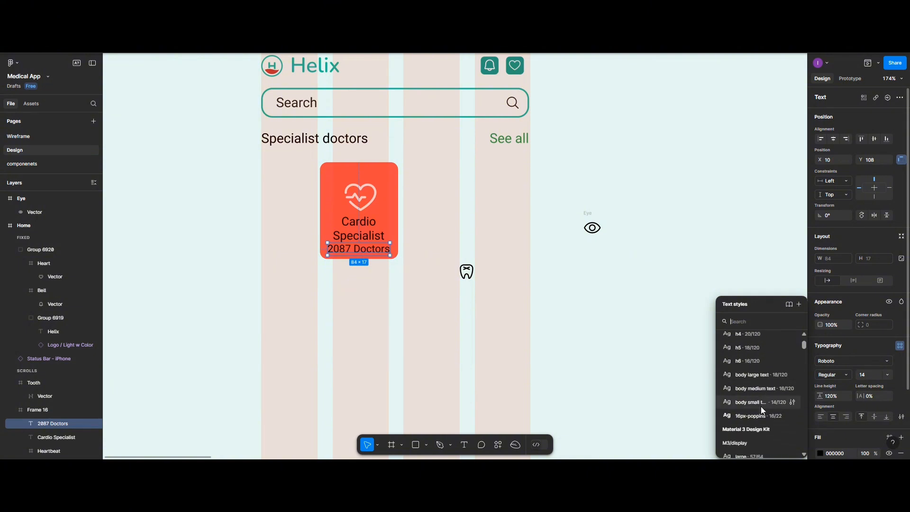
pyautogui.click(761, 402)
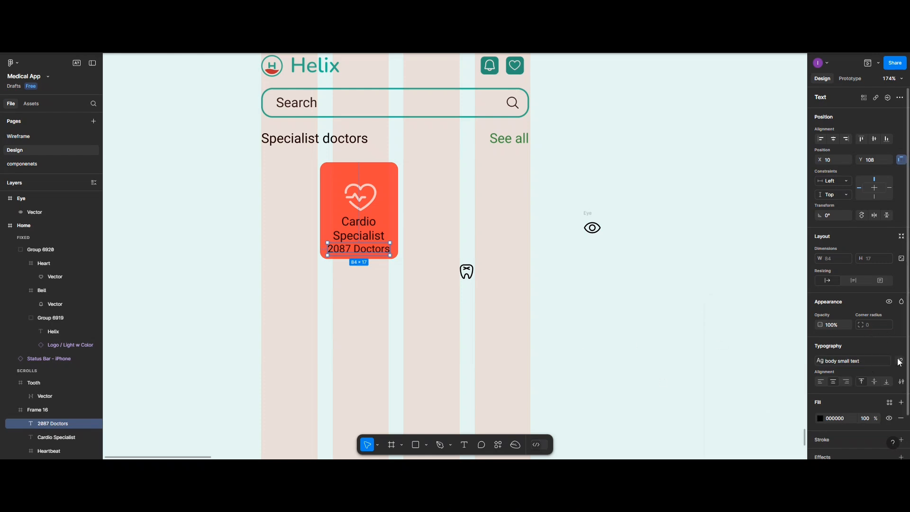
# Detach the text style from the 2087 Doctors text, set its font size to 10 and center it below Cardio Specialist
pyautogui.click(899, 361)
pyautogui.click(866, 373)
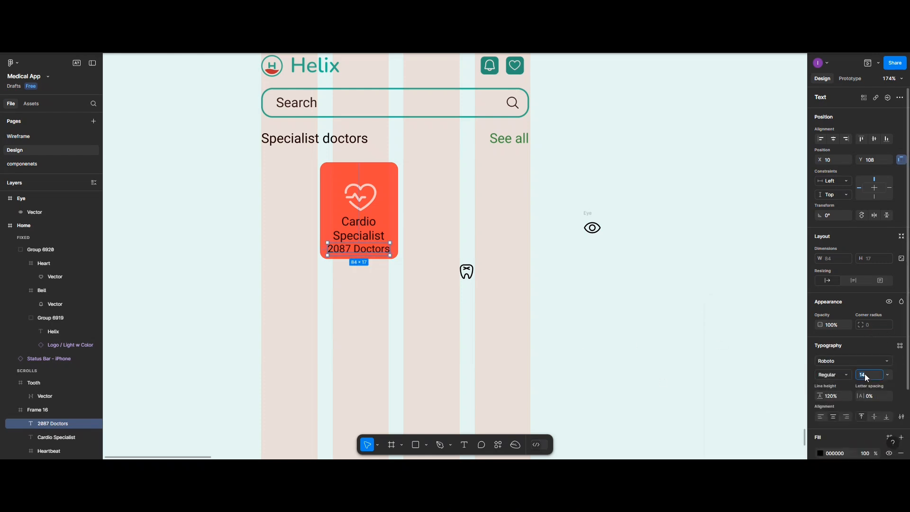
pyautogui.write('10')
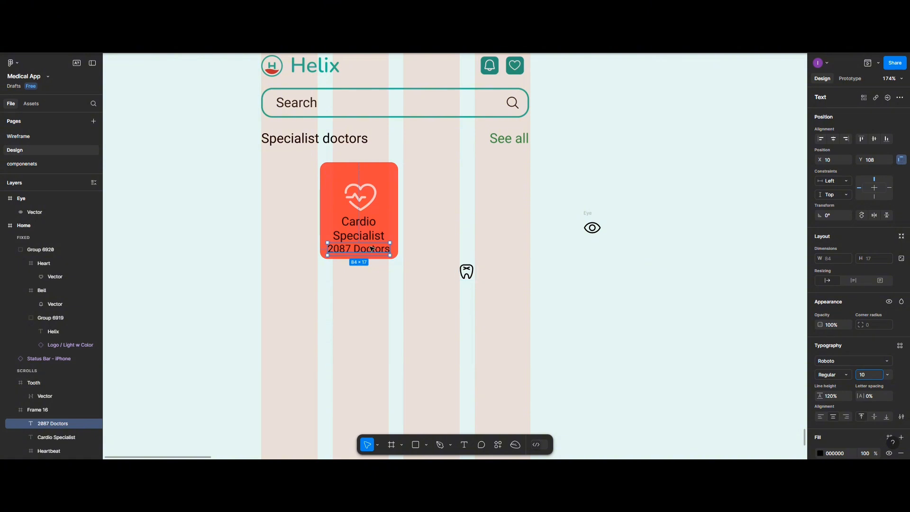
pyautogui.click(372, 247)
pyautogui.moveTo(370, 247); pyautogui.dragTo(369, 252)
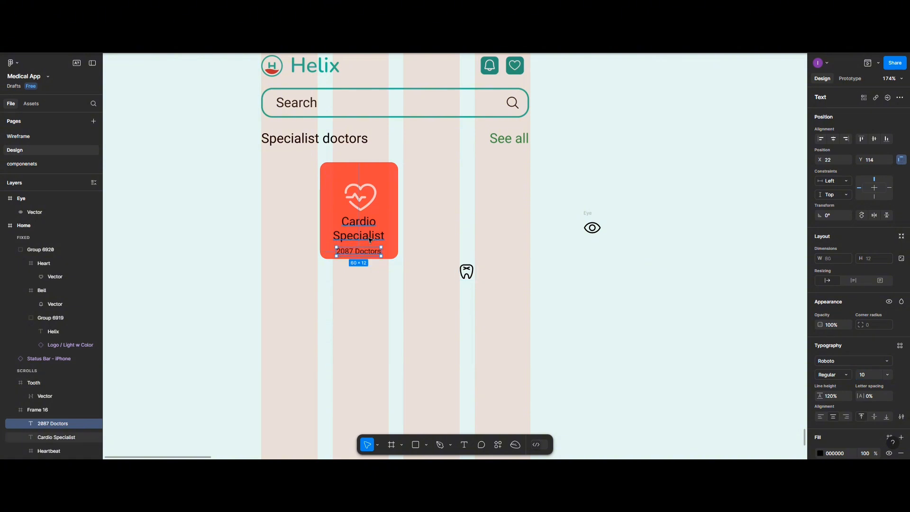
# Recolor the Cardio Specialist and 2087 Doctors texts to the pale mint E6F8F2 already used on the page
pyautogui.click(370, 241)
pyautogui.keyDown('shift'); pyautogui.click(371, 252); pyautogui.keyUp('shift')
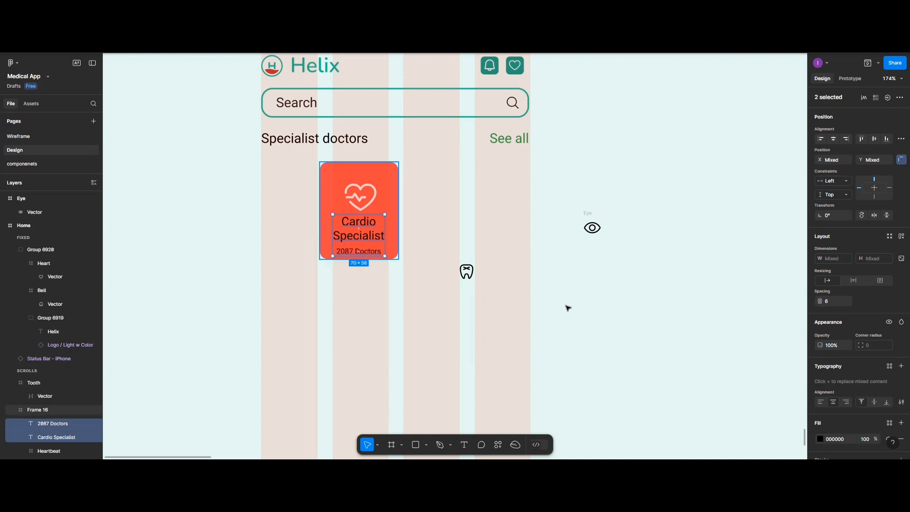
pyautogui.click(820, 439)
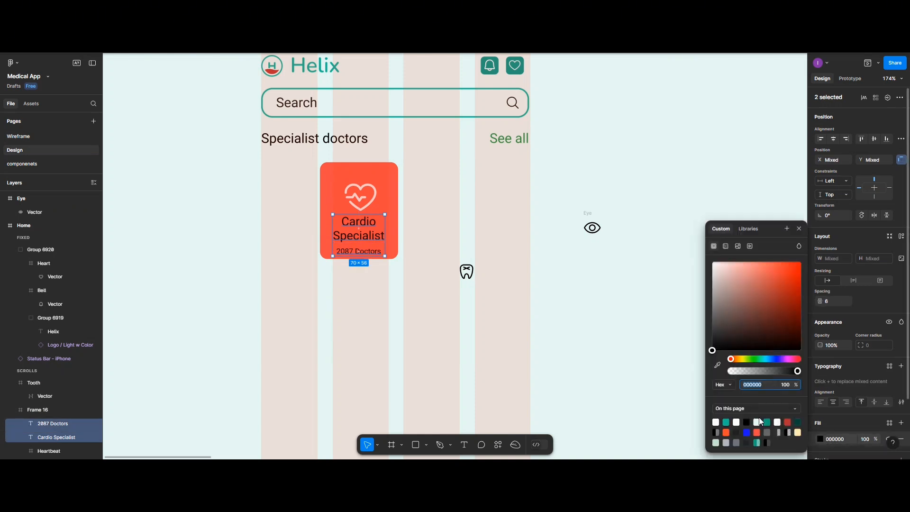
pyautogui.click(756, 422)
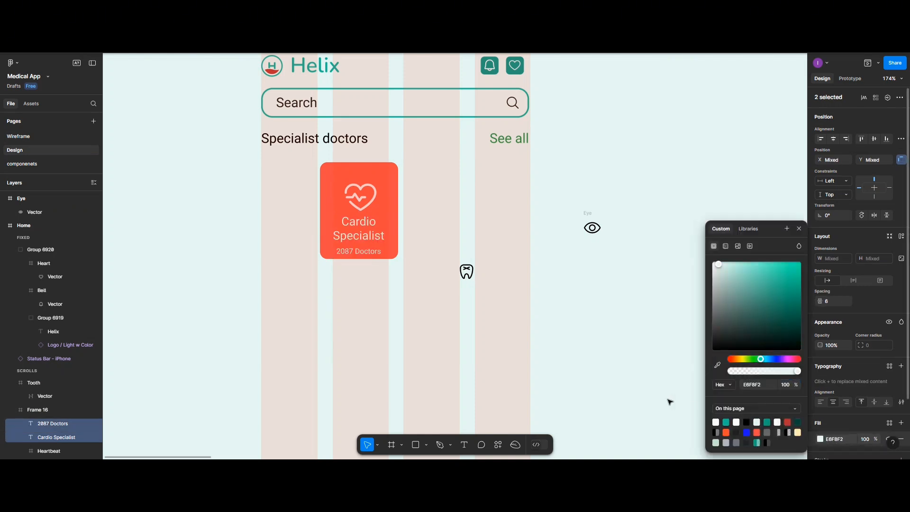
# Move the heart icon up in the red card and distribute it and the two texts vertically with a spacing of 10
pyautogui.click(361, 196)
pyautogui.moveTo(361, 196); pyautogui.dragTo(360, 188)
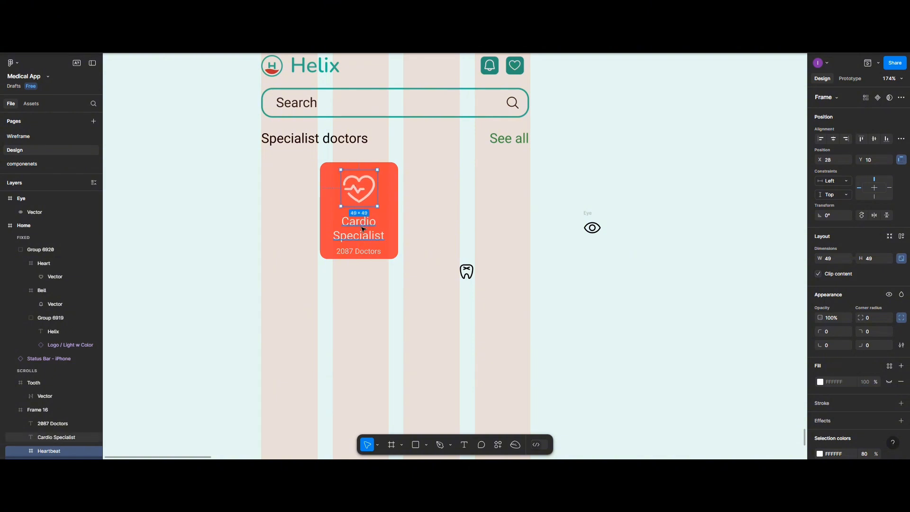
pyautogui.keyDown('shift'); pyautogui.click(363, 229); pyautogui.keyUp('shift')
pyautogui.keyDown('shift'); pyautogui.click(359, 251); pyautogui.keyUp('shift')
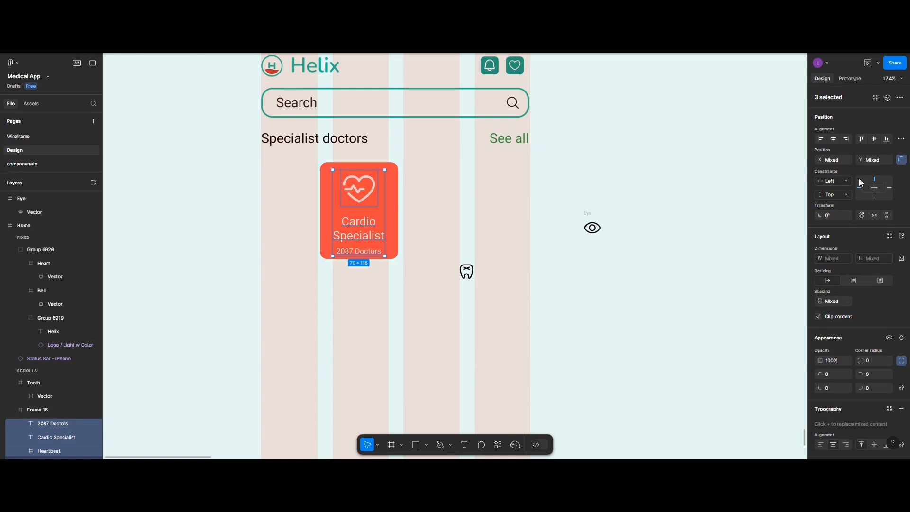
pyautogui.click(901, 138)
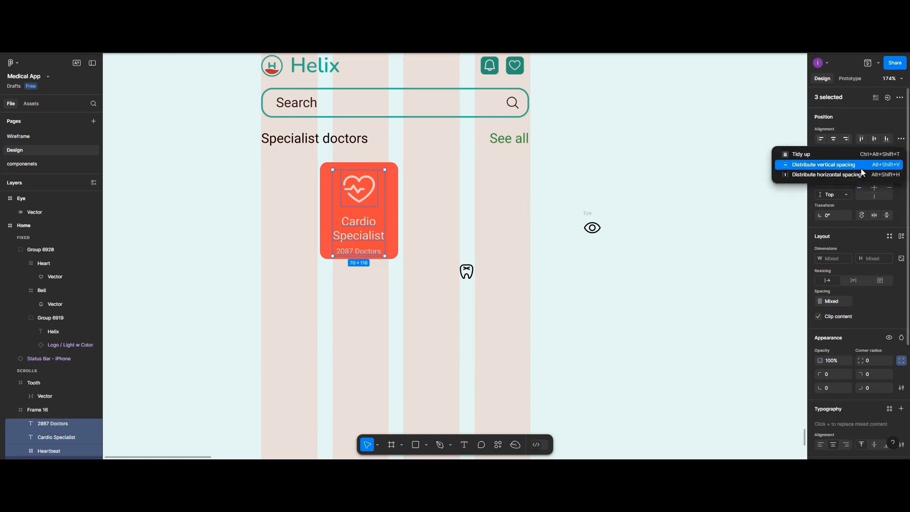
pyautogui.click(858, 165)
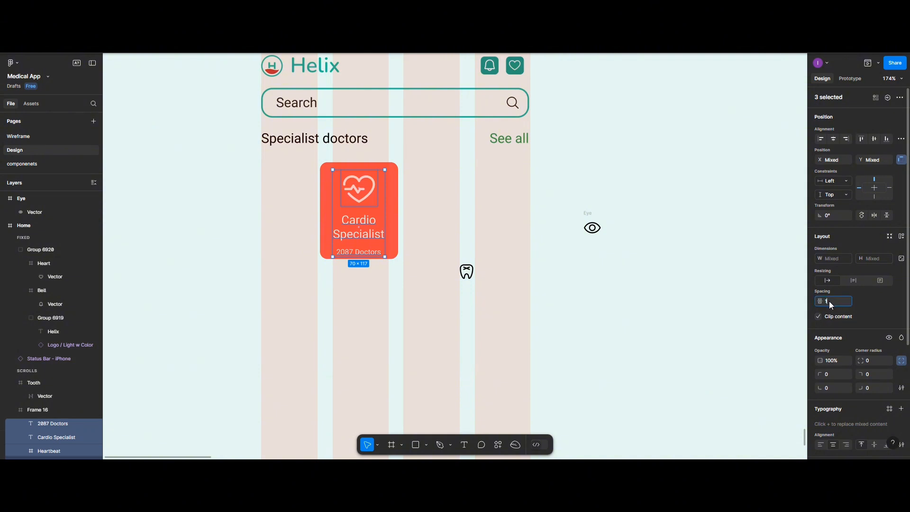
pyautogui.press('Return')
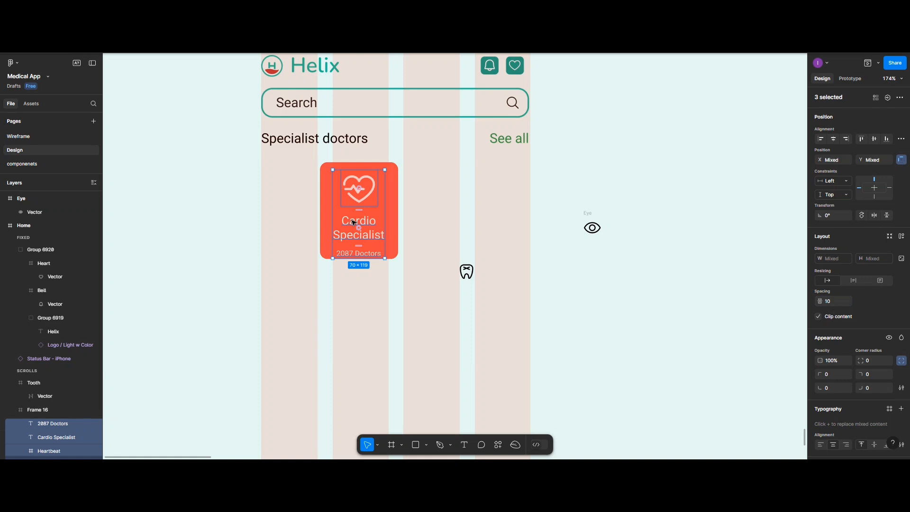
# Group the heart icon with the two texts and center the group horizontally in the red card
pyautogui.hotkey('ctrl', 'g')
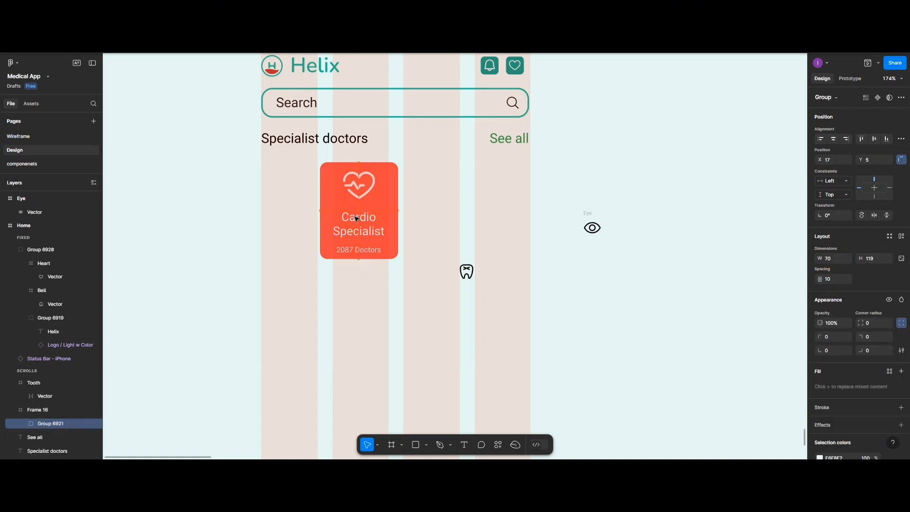
pyautogui.click(830, 139)
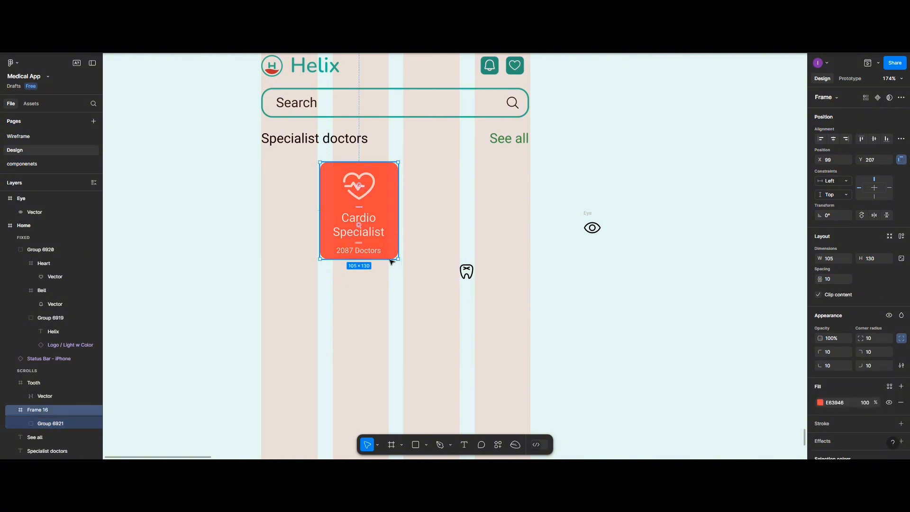
pyautogui.click(373, 284)
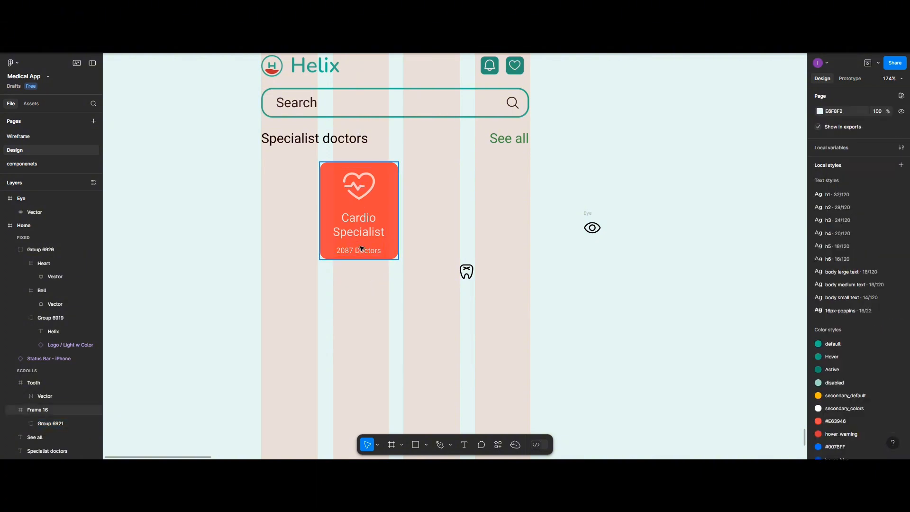
pyautogui.doubleClick(361, 232)
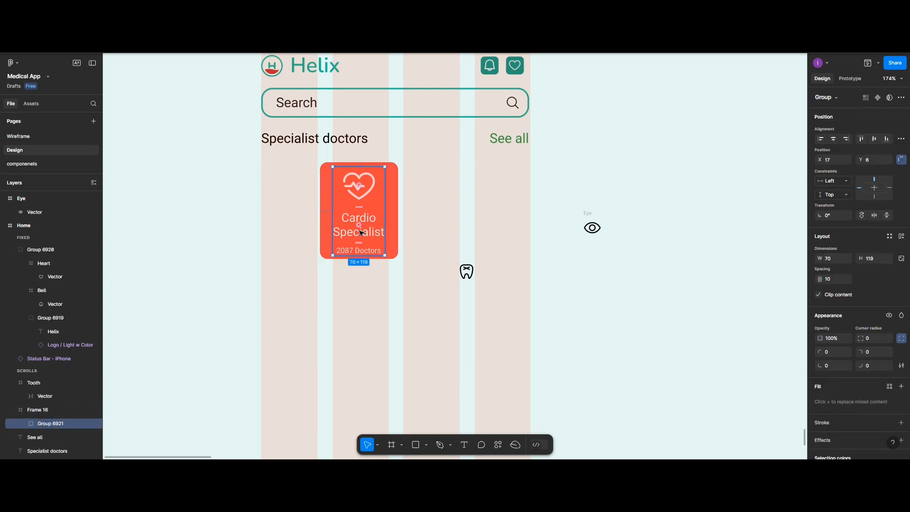
# Set the red card's height to 140
pyautogui.click(398, 205)
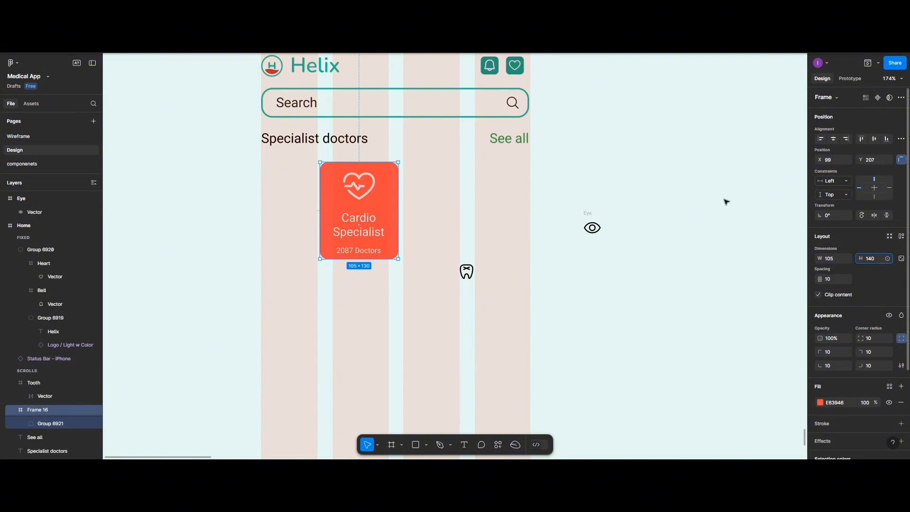
pyautogui.press('Return')
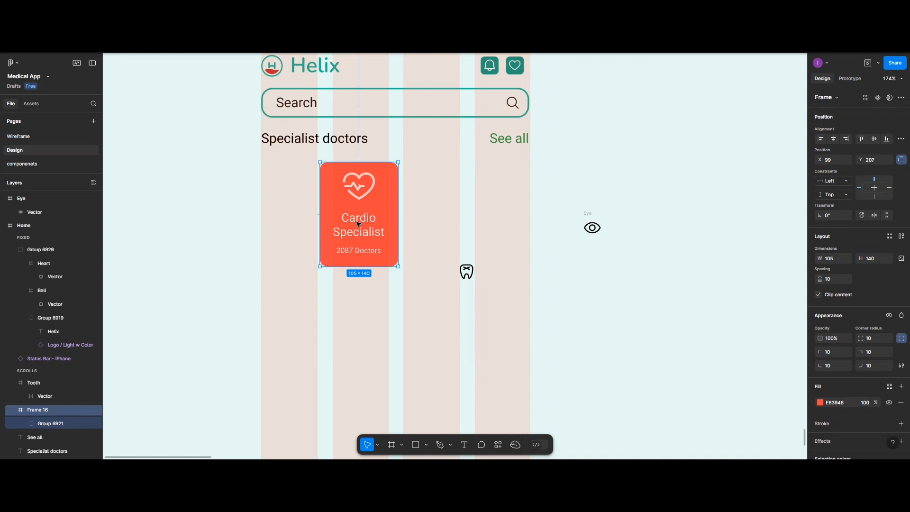
pyautogui.press('Escape')
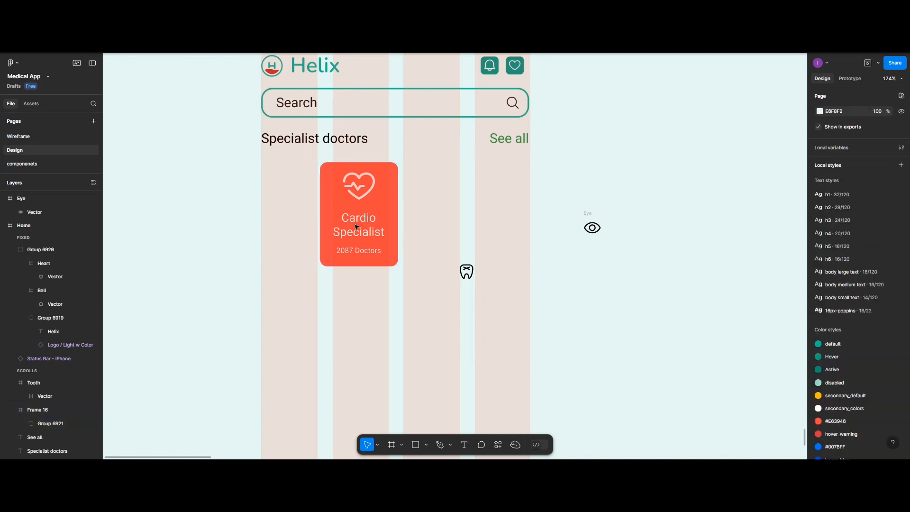
# Center the group of heart icon and texts vertically within the red card
pyautogui.doubleClick(358, 225)
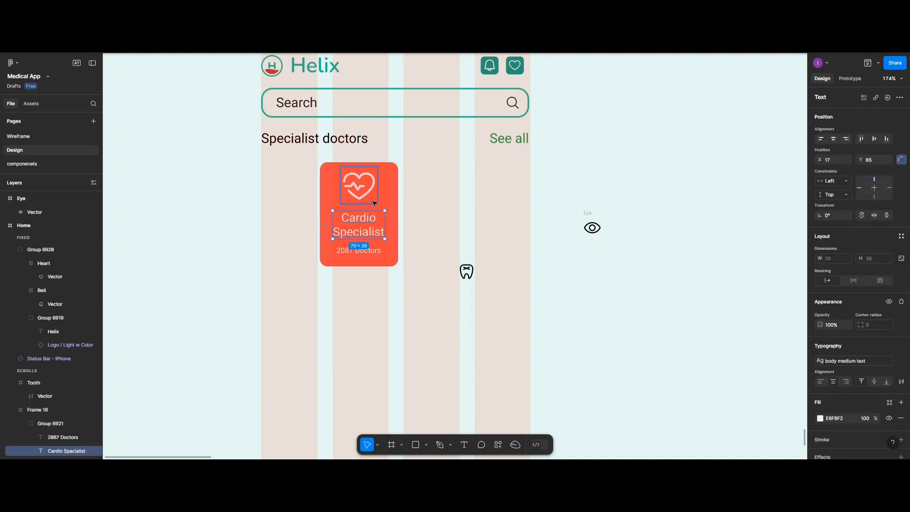
pyautogui.click(418, 209)
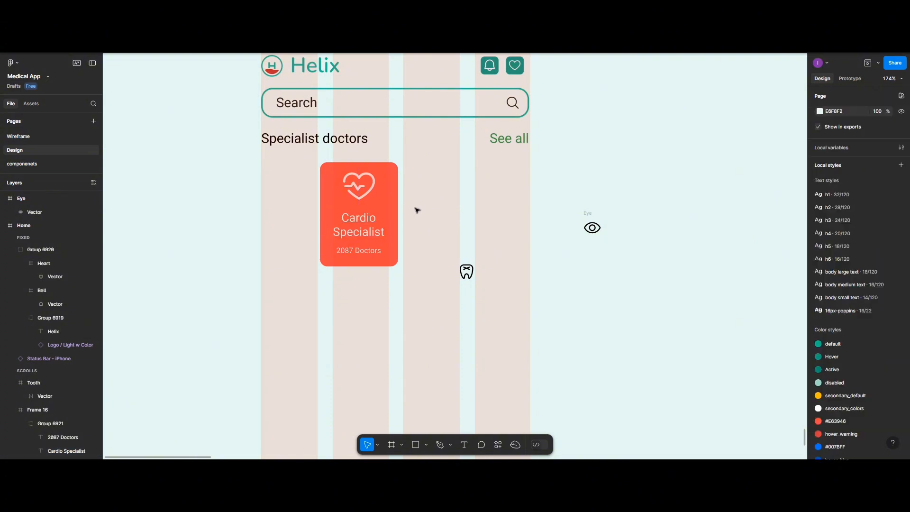
pyautogui.doubleClick(364, 214)
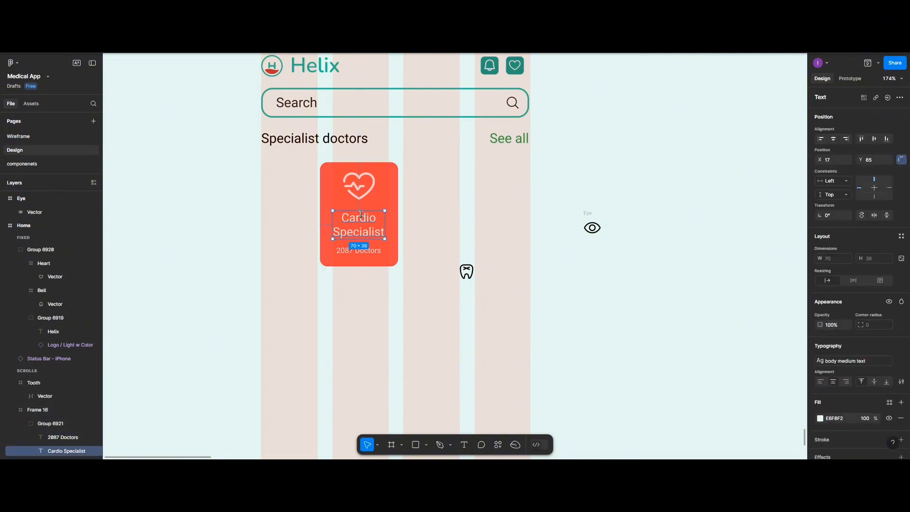
pyautogui.click(433, 210)
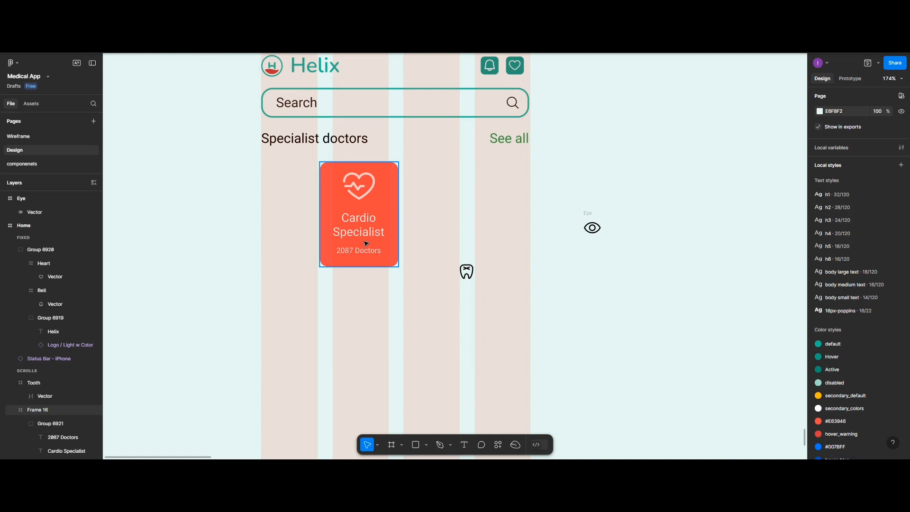
pyautogui.click(366, 244)
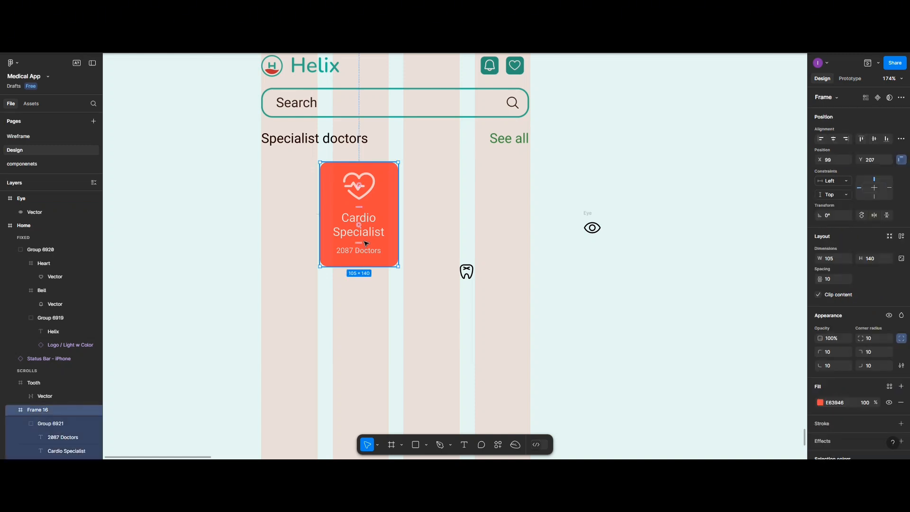
pyautogui.doubleClick(366, 235)
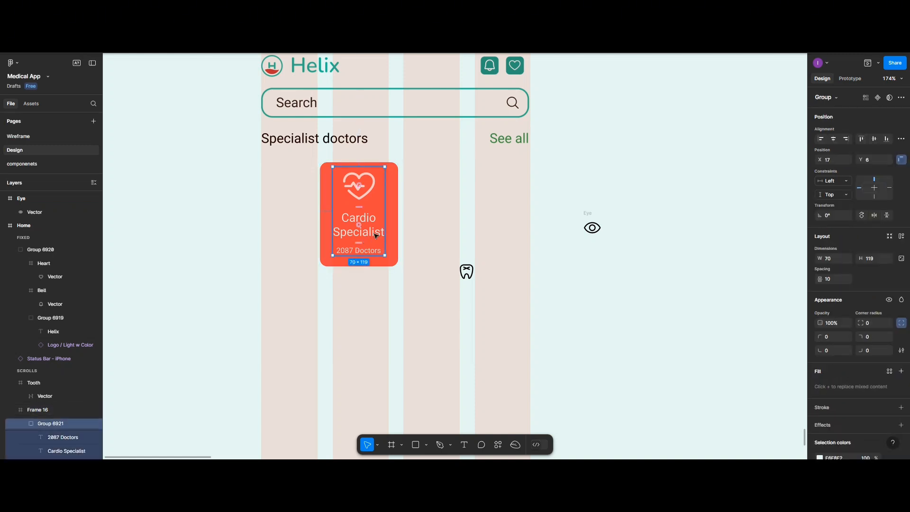
pyautogui.click(874, 140)
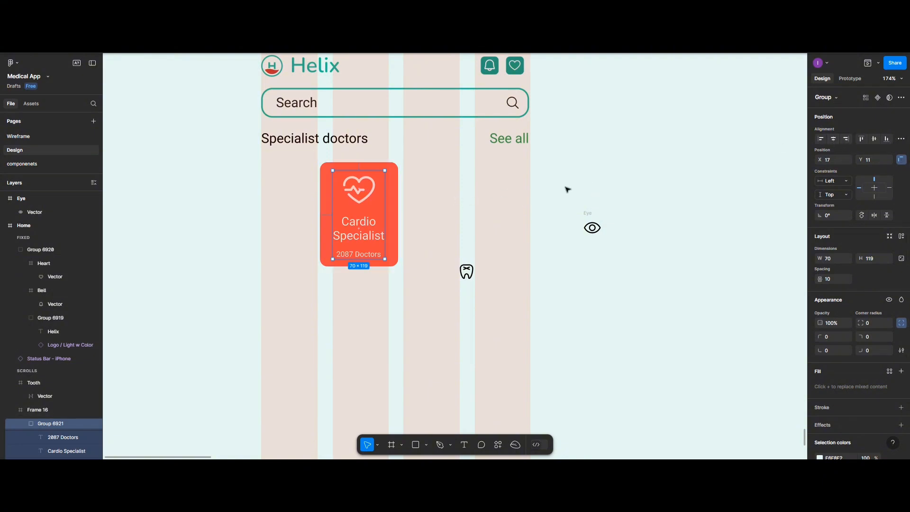
# Move the red card to X 30, Y 208 under the Specialist doctors heading and place a duplicate beside it at X 152
pyautogui.click(390, 219)
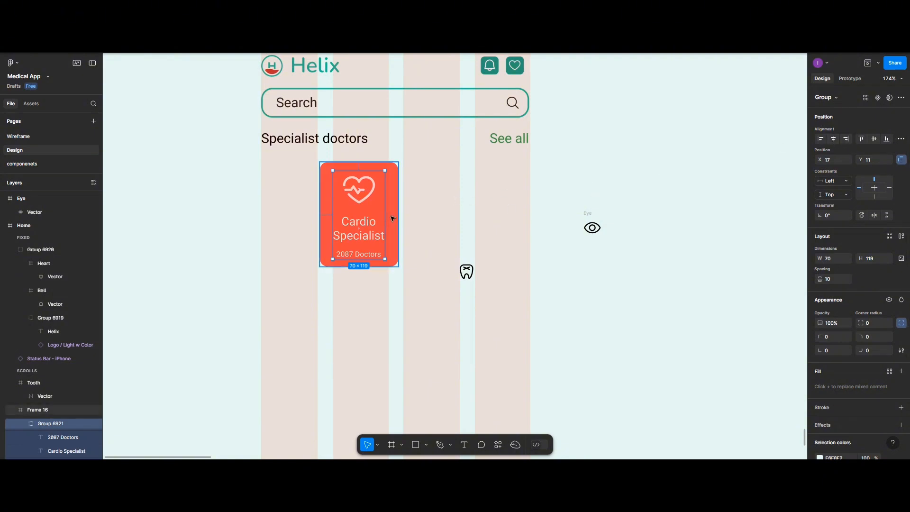
pyautogui.moveTo(342, 219); pyautogui.dragTo(292, 220)
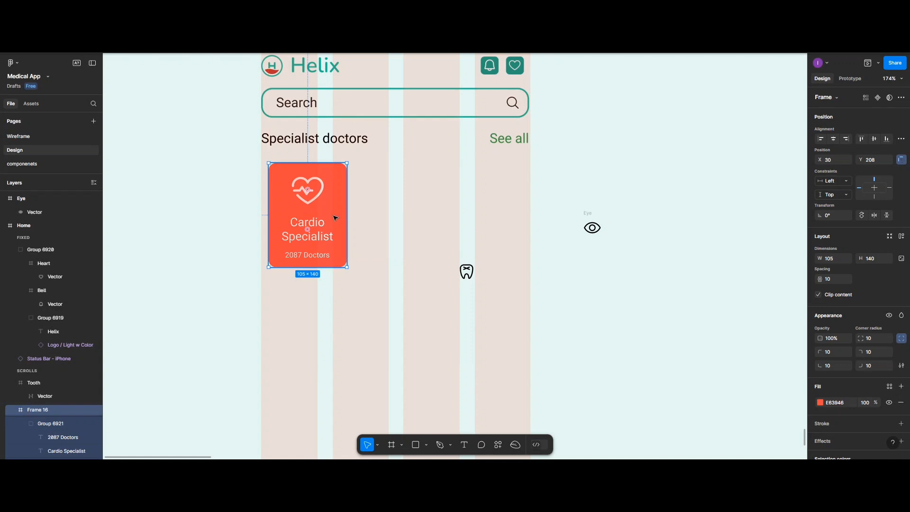
pyautogui.keyDown('alt'); pyautogui.moveTo(336, 218); pyautogui.dragTo(427, 217); pyautogui.keyUp('alt')
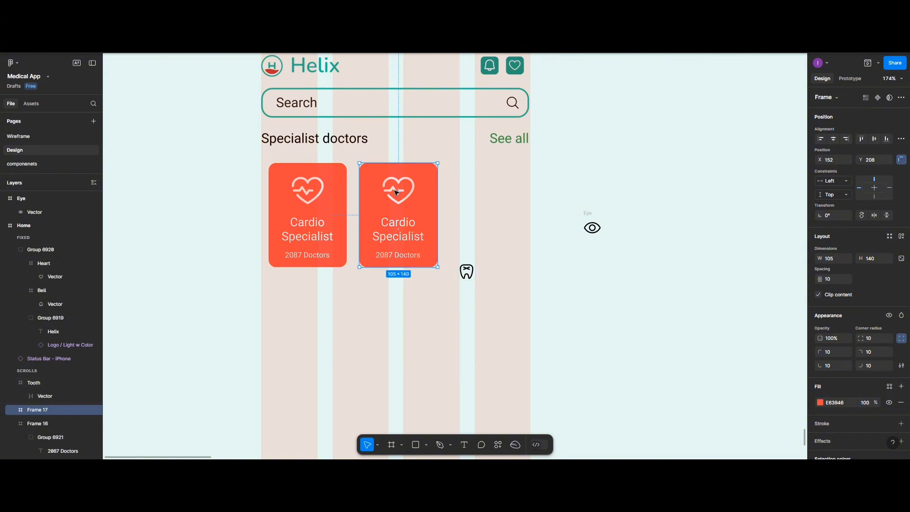
# Ungroup the heart icon and texts inside the duplicated red card
pyautogui.doubleClick(397, 193)
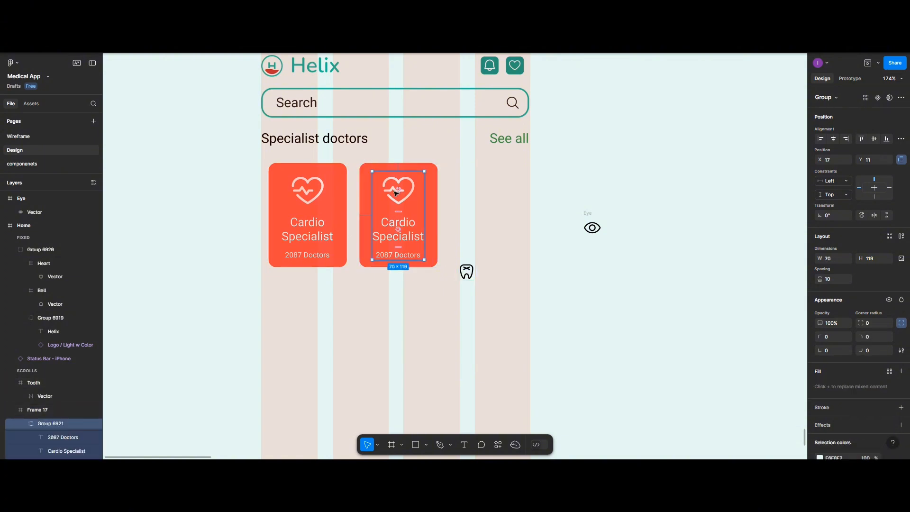
pyautogui.rightClick(396, 193)
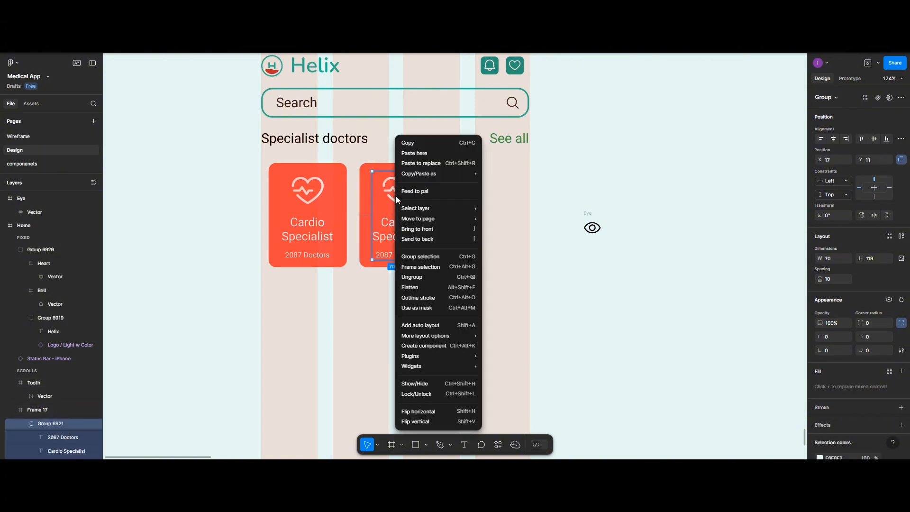
pyautogui.click(417, 278)
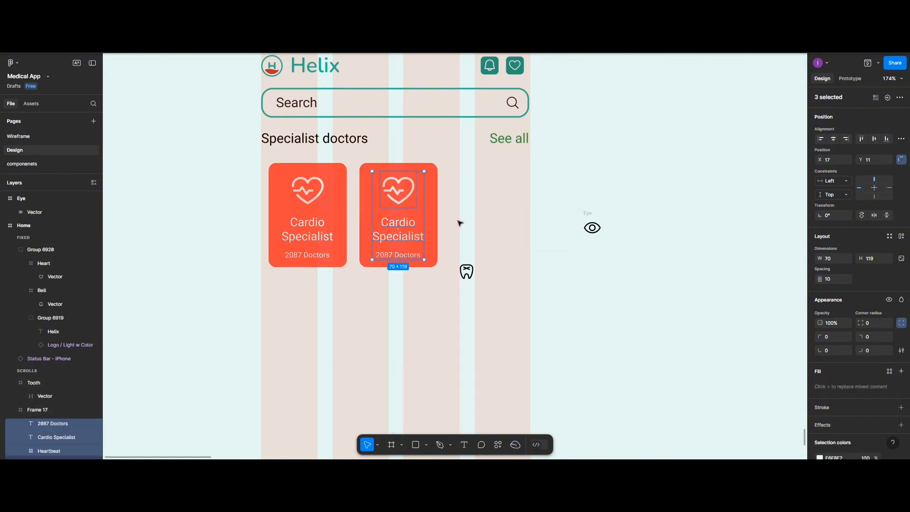
pyautogui.press('Escape')
pyautogui.click(407, 198)
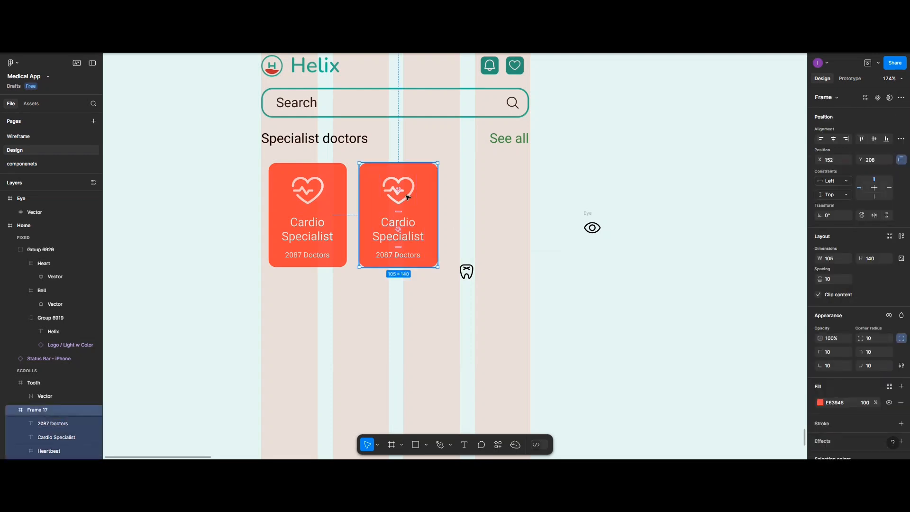
# Replace the heart icon in the second red card with the tooth icon, placed above the specialty text
pyautogui.click(407, 197)
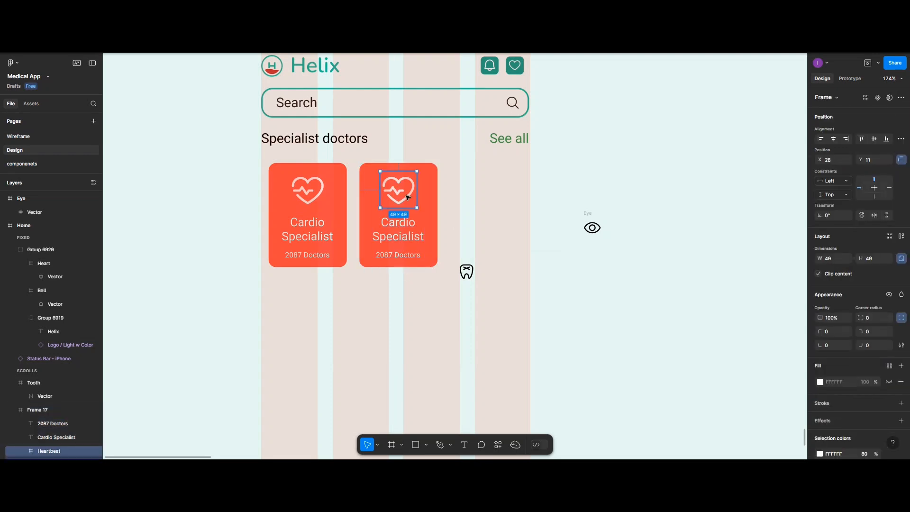
pyautogui.press('Delete')
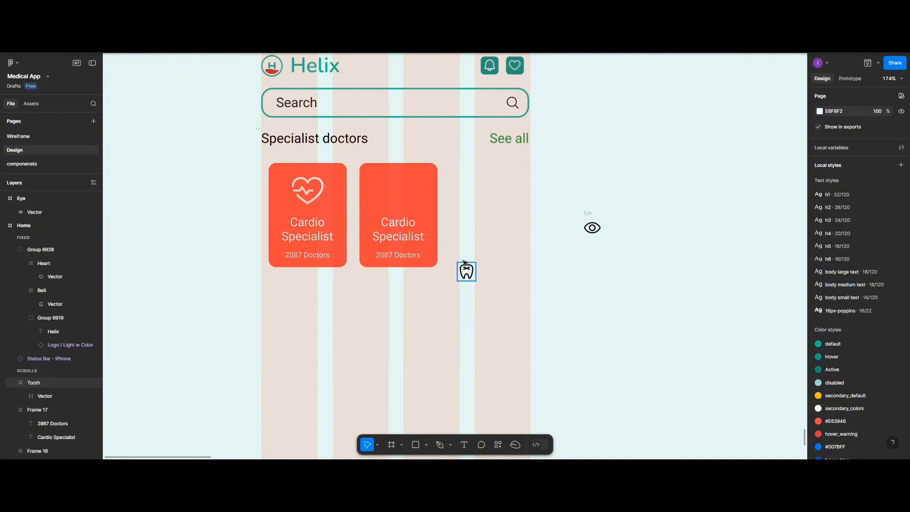
pyautogui.moveTo(468, 271); pyautogui.dragTo(401, 199)
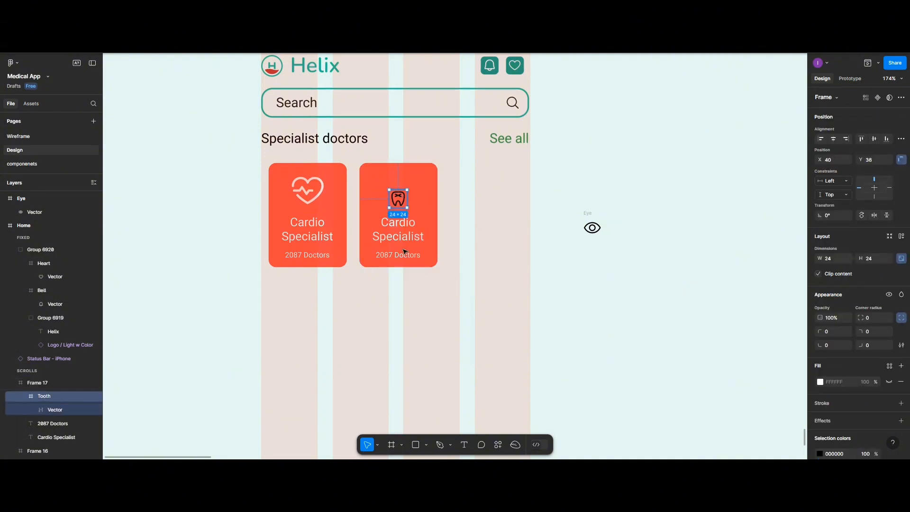
# Resize the tooth icon to 49 × 49 and position it at X 28, Y 21 in the second card
pyautogui.click(304, 201)
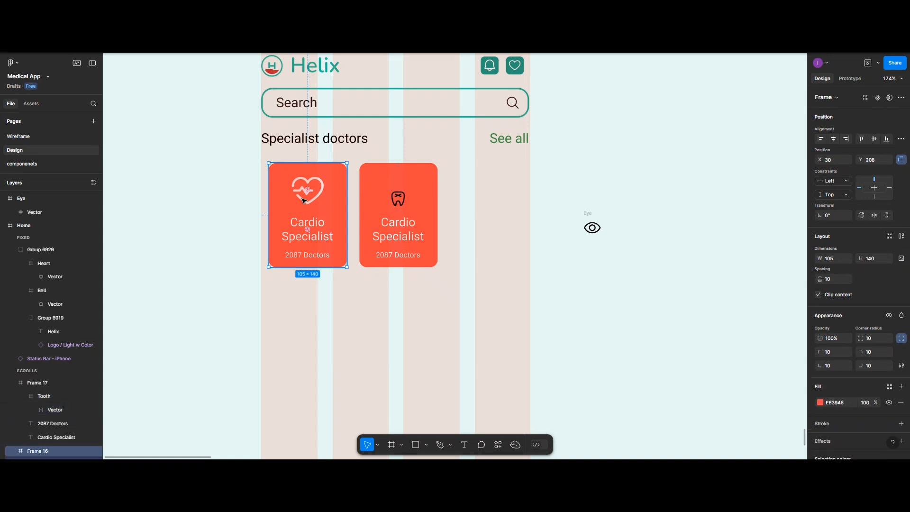
pyautogui.doubleClick(305, 201)
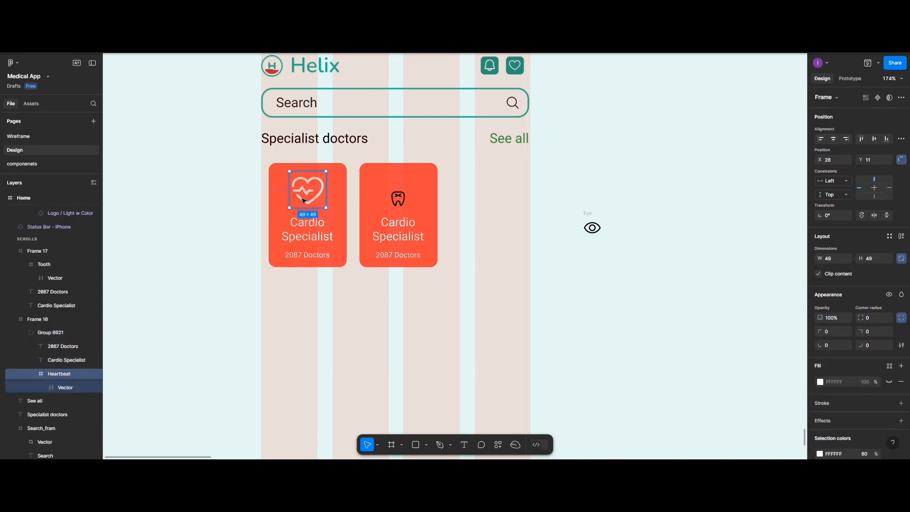
pyautogui.click(398, 198)
pyautogui.doubleClick(399, 199)
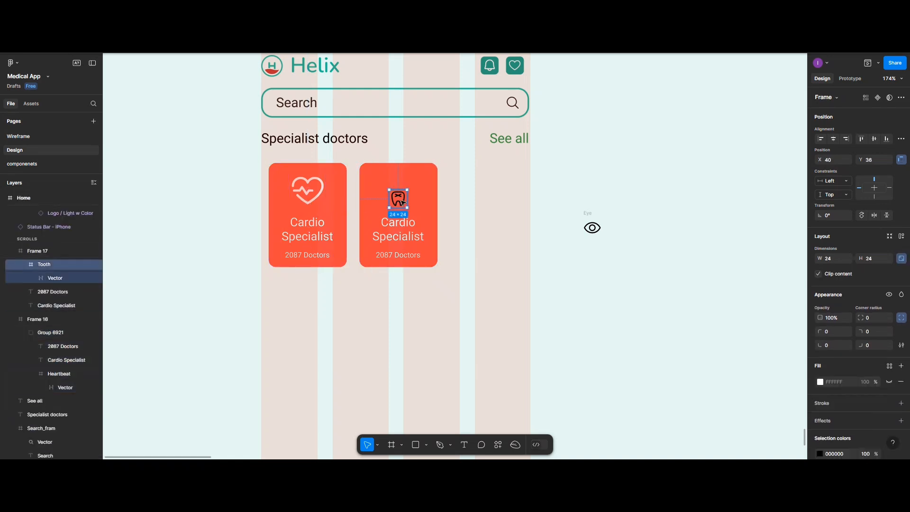
pyautogui.click(834, 260)
pyautogui.write('49')
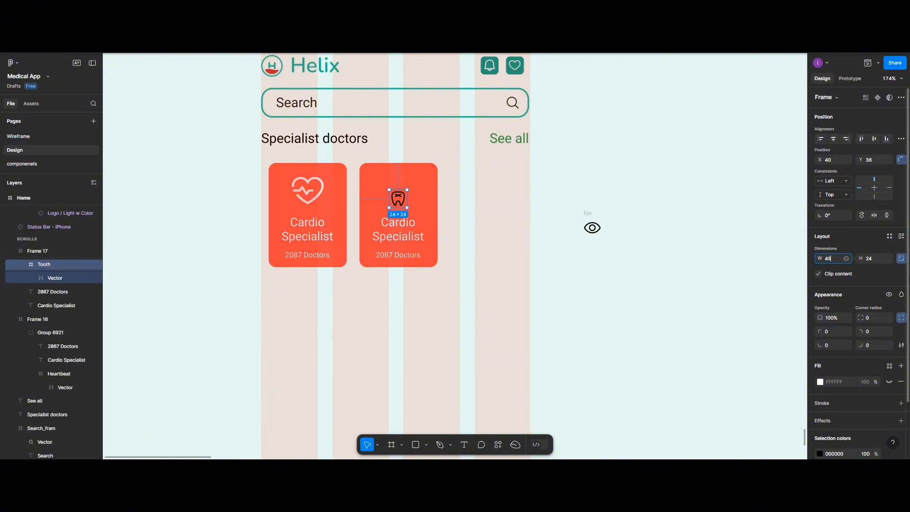
pyautogui.click(875, 257)
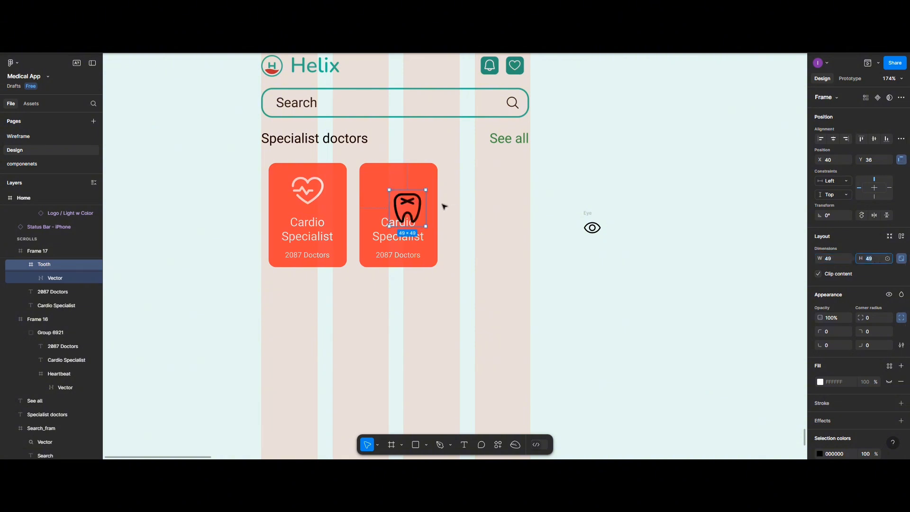
pyautogui.click(409, 208)
pyautogui.moveTo(409, 207); pyautogui.dragTo(400, 199)
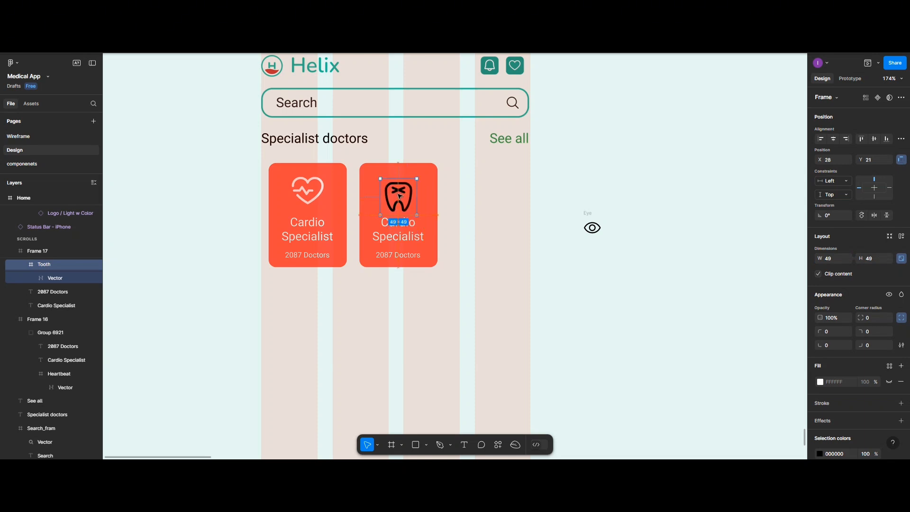
# Recolor the tooth icon to E6F8F2
pyautogui.scroll(-2, 823, 425)
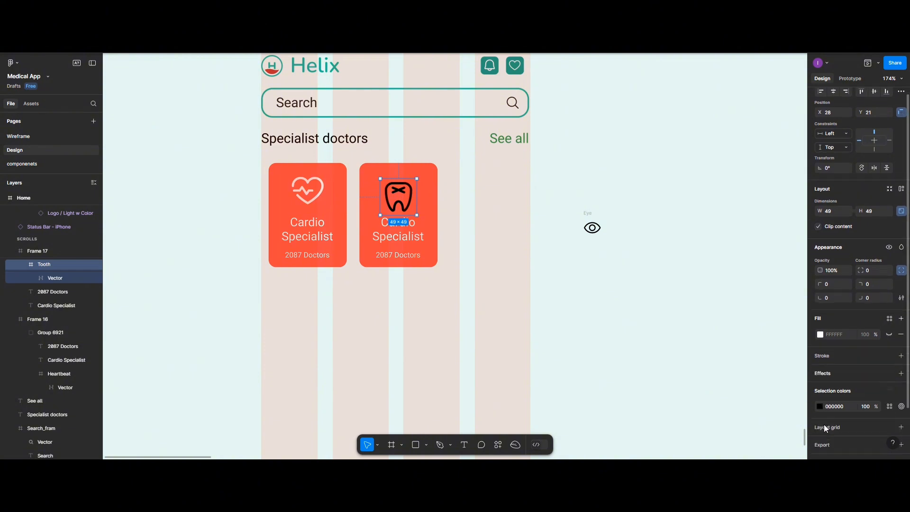
pyautogui.click(820, 407)
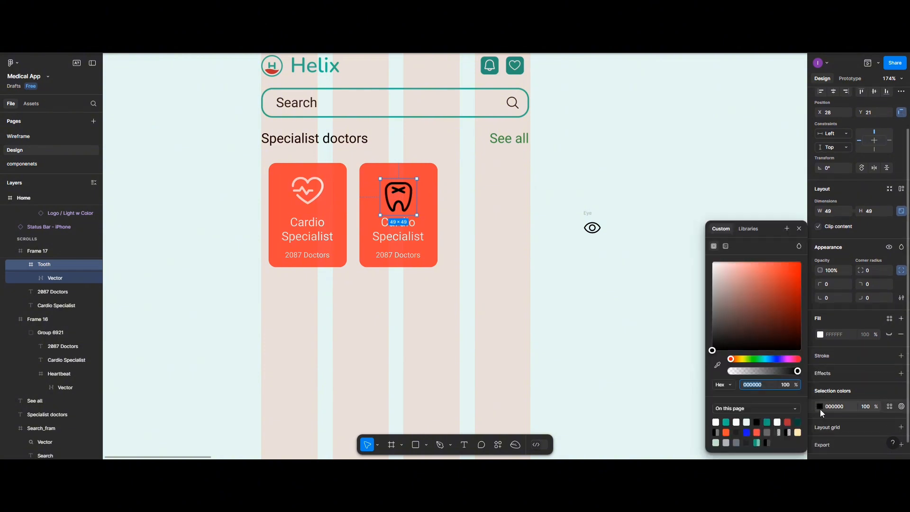
pyautogui.click(747, 422)
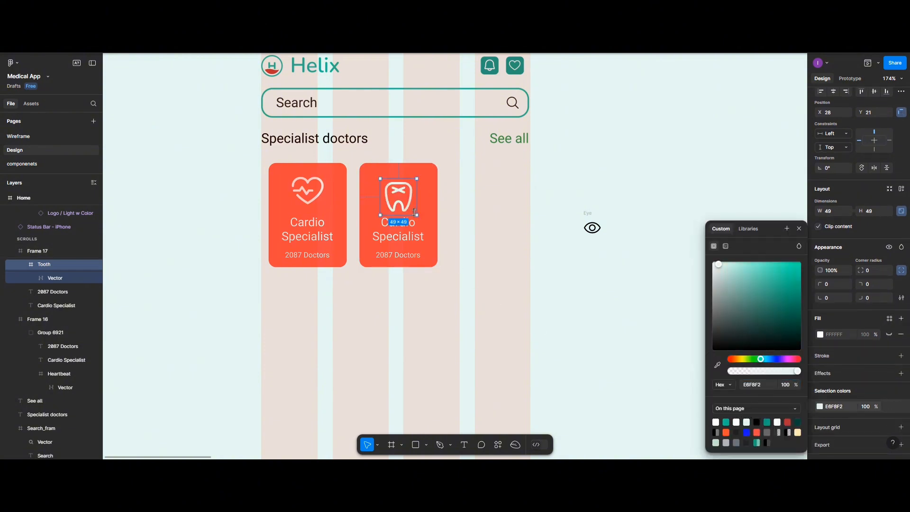
# Space the tooth icon and the two texts in the second card vertically by 10 and group them
pyautogui.keyDown('shift'); pyautogui.click(402, 237); pyautogui.keyUp('shift')
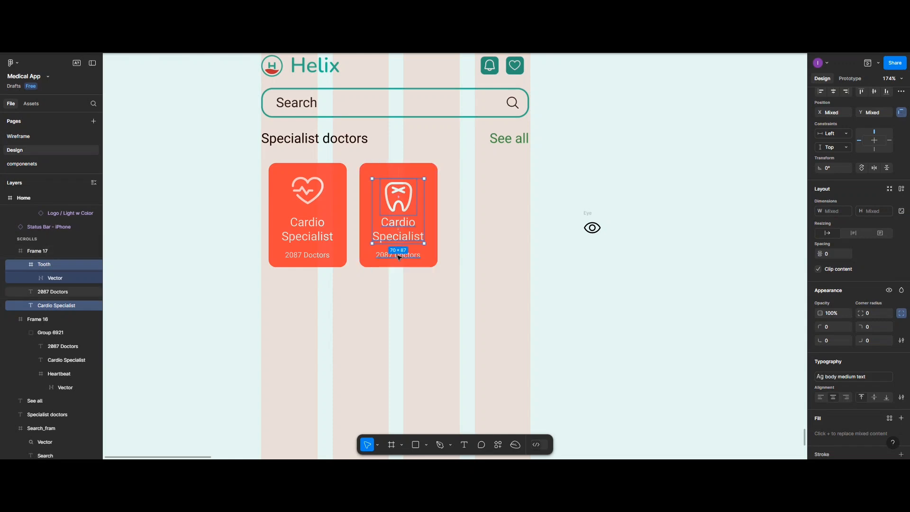
pyautogui.keyDown('shift'); pyautogui.click(399, 256); pyautogui.keyUp('shift')
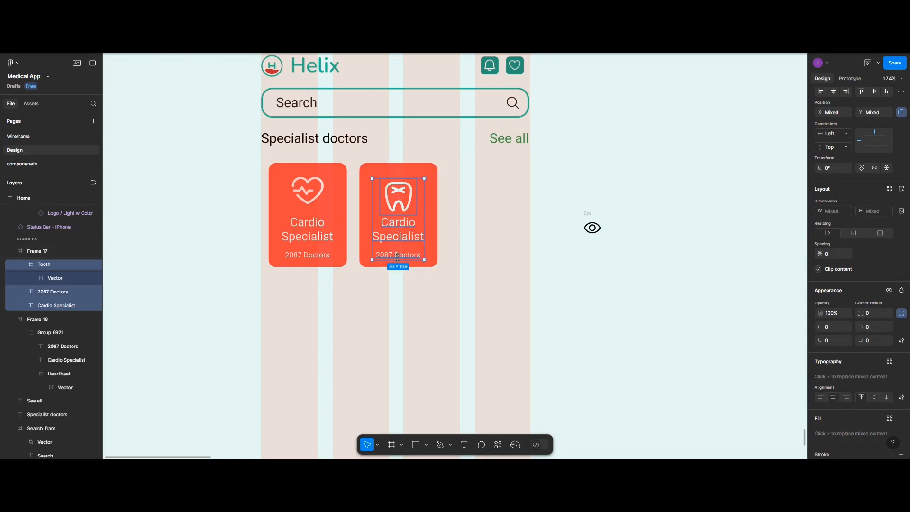
pyautogui.click(901, 92)
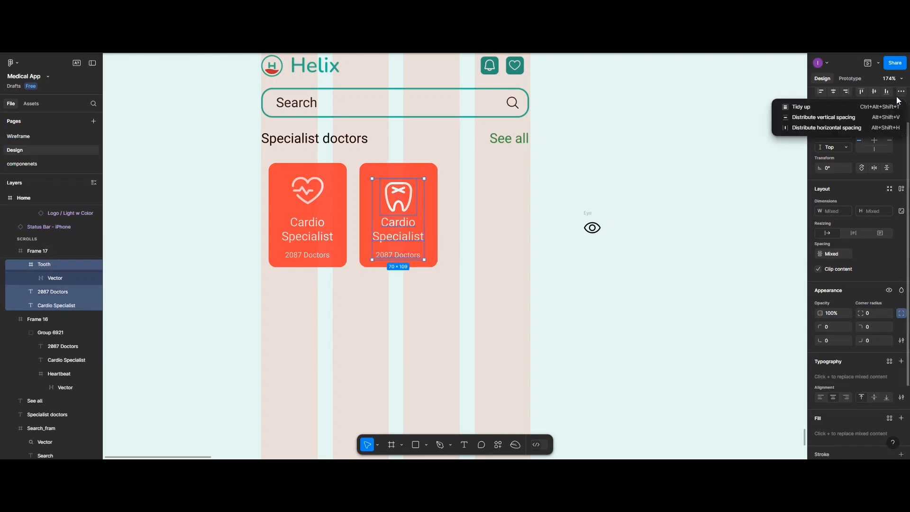
pyautogui.click(864, 119)
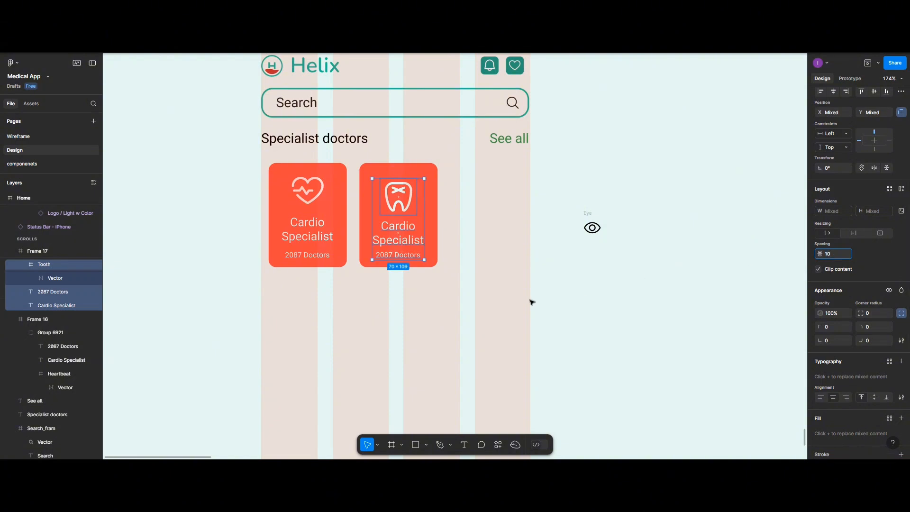
pyautogui.hotkey('ctrl', 'g')
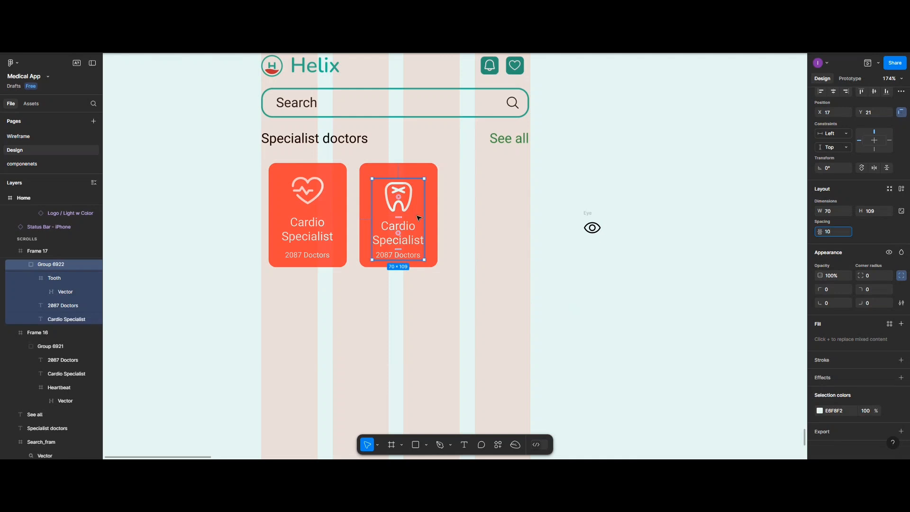
pyautogui.press('Return')
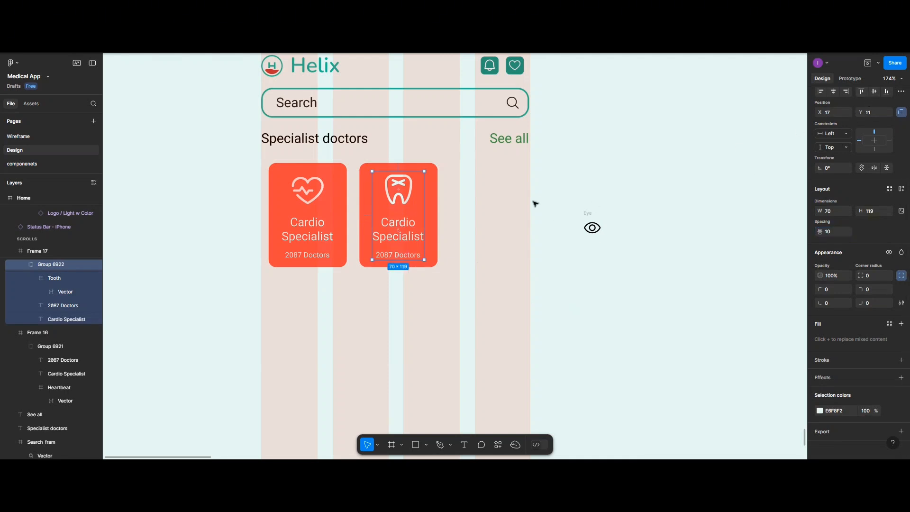
# Apply the #007BFF color style to the second card's fill and place a duplicate beside it at X 268, Y 208
pyautogui.click(382, 165)
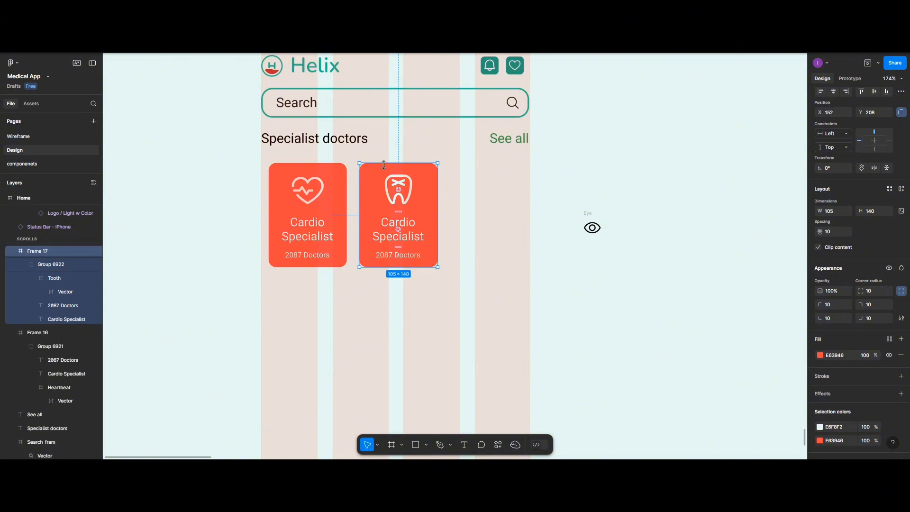
pyautogui.click(889, 339)
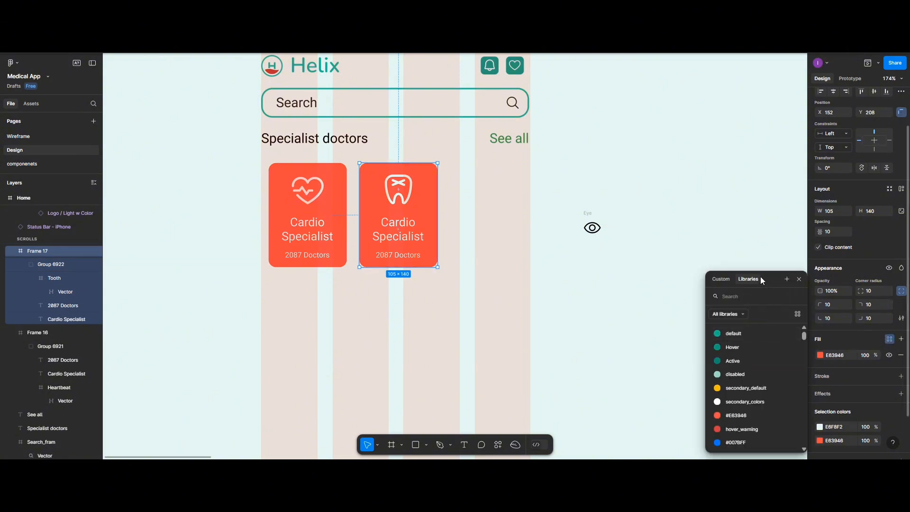
pyautogui.scroll(-2, 744, 344)
pyautogui.click(726, 395)
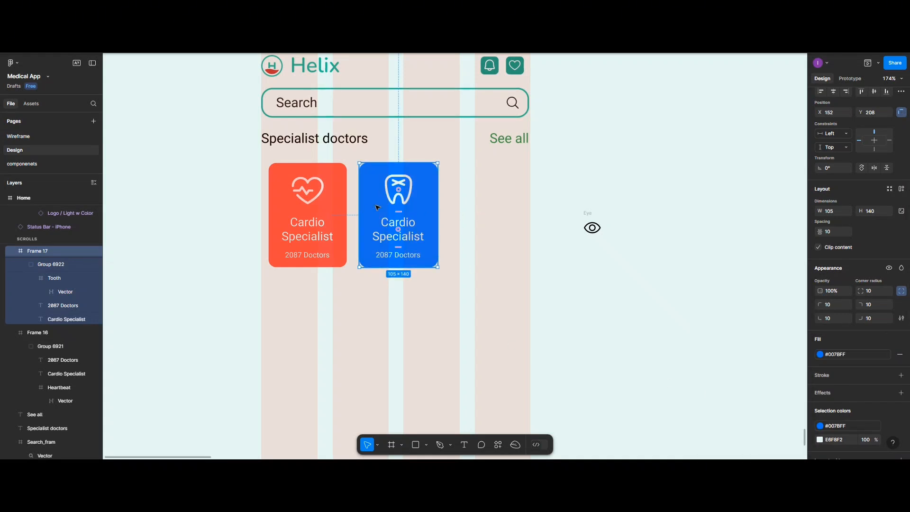
pyautogui.moveTo(378, 207); pyautogui.dragTo(465, 207)
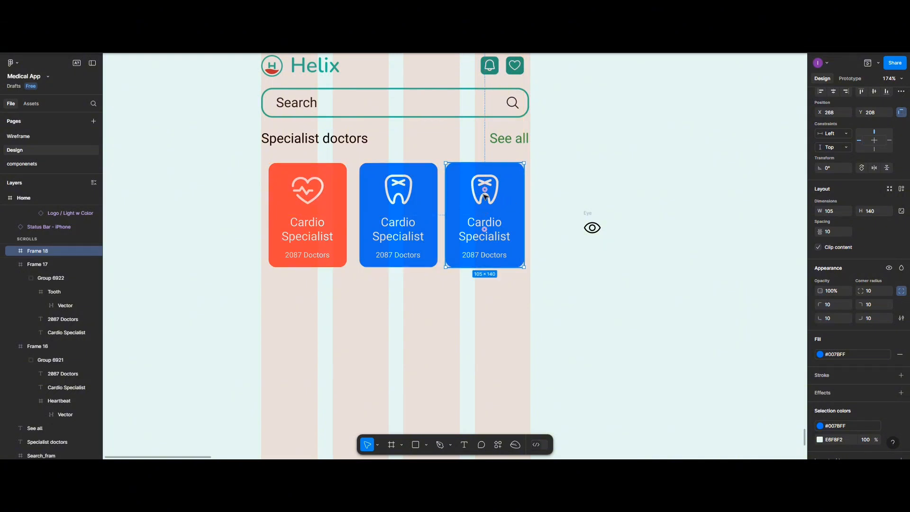
pyautogui.doubleClick(485, 197)
pyautogui.doubleClick(486, 197)
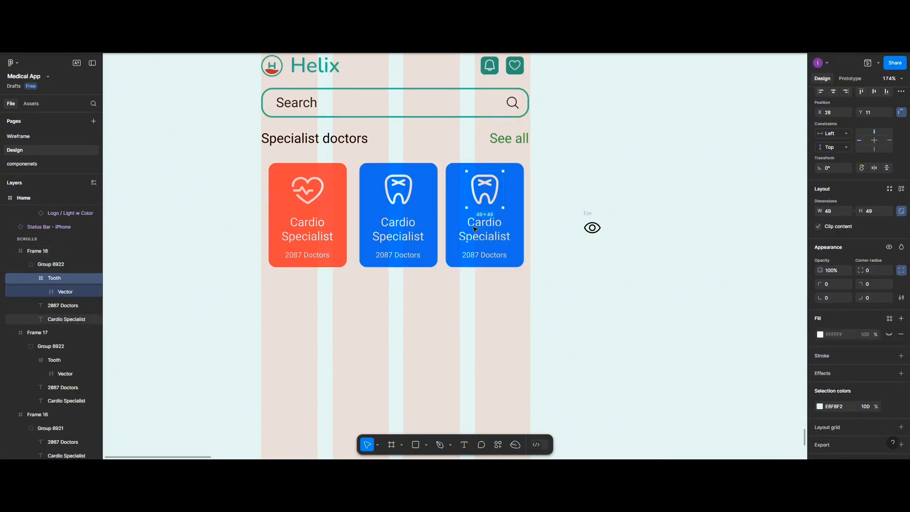
pyautogui.press('Escape')
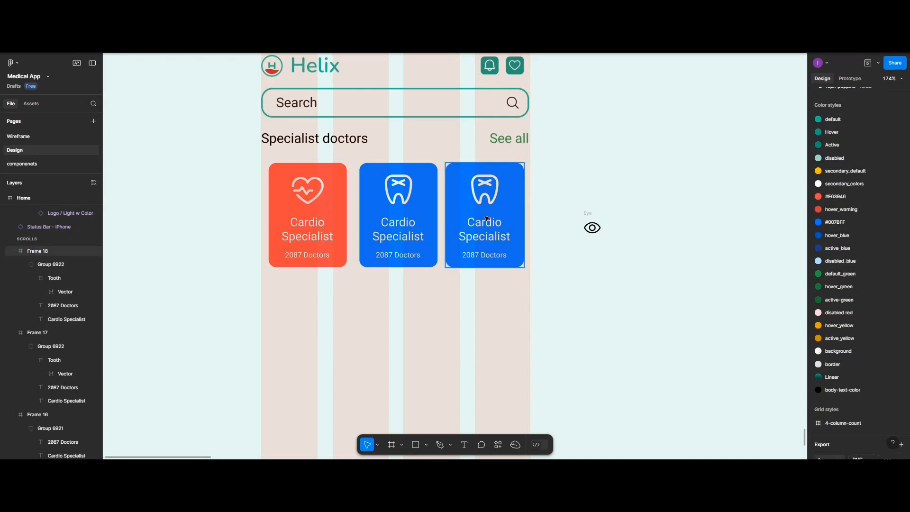
pyautogui.click(487, 218)
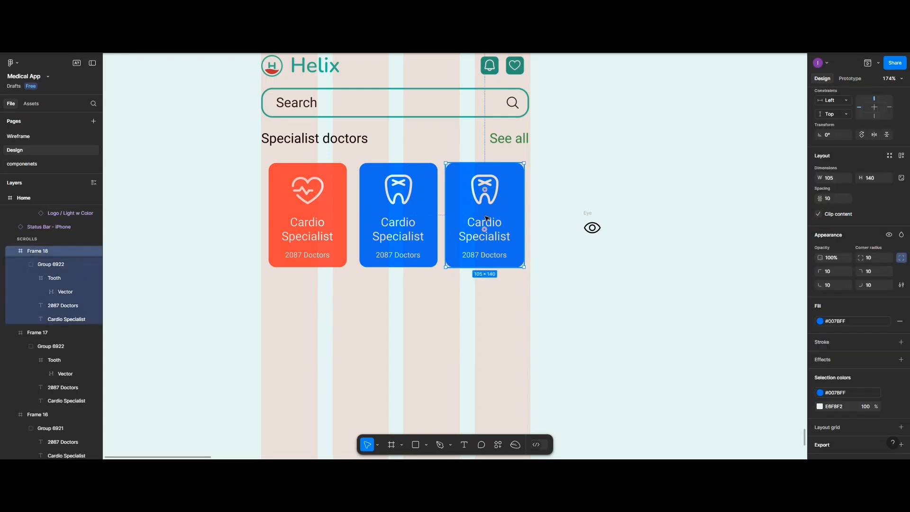
pyautogui.doubleClick(487, 218)
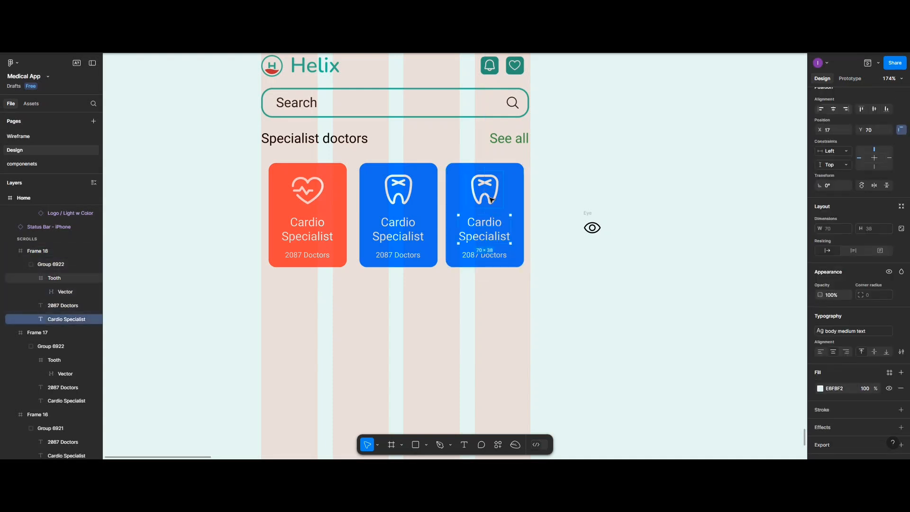
pyautogui.click(491, 199)
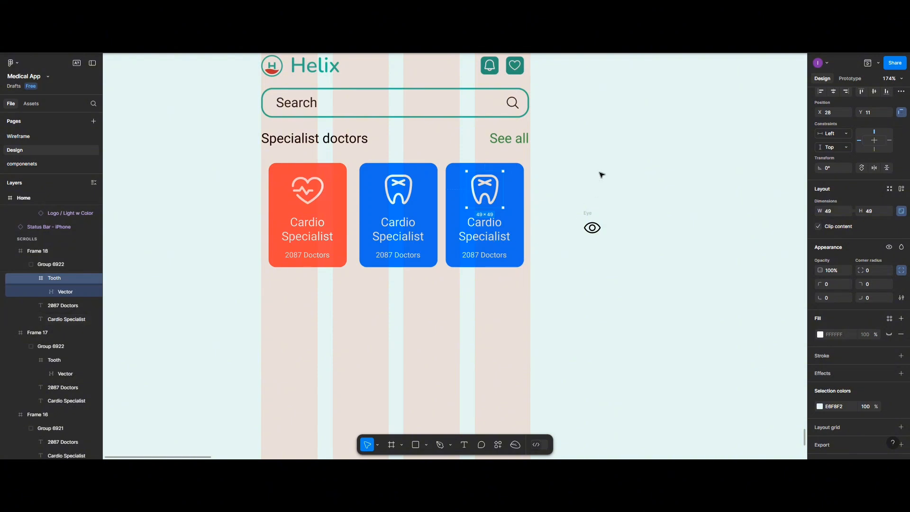
pyautogui.press('Escape')
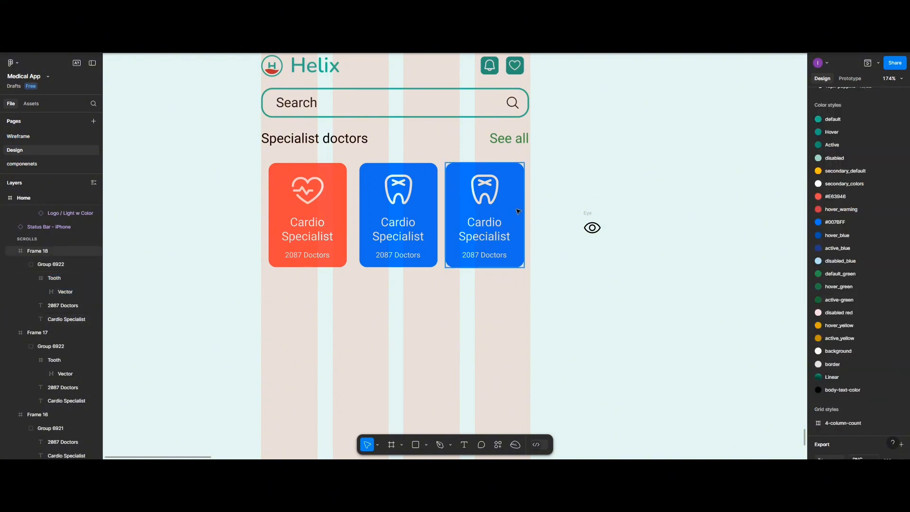
# Change the middle card's texts to "Dental Specialist" and "247 Doctors"
pyautogui.doubleClick(399, 223)
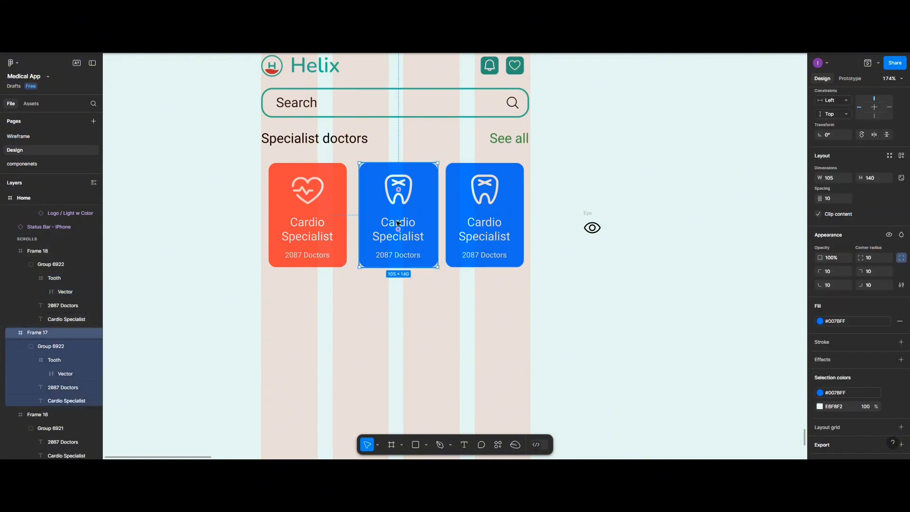
pyautogui.doubleClick(398, 225)
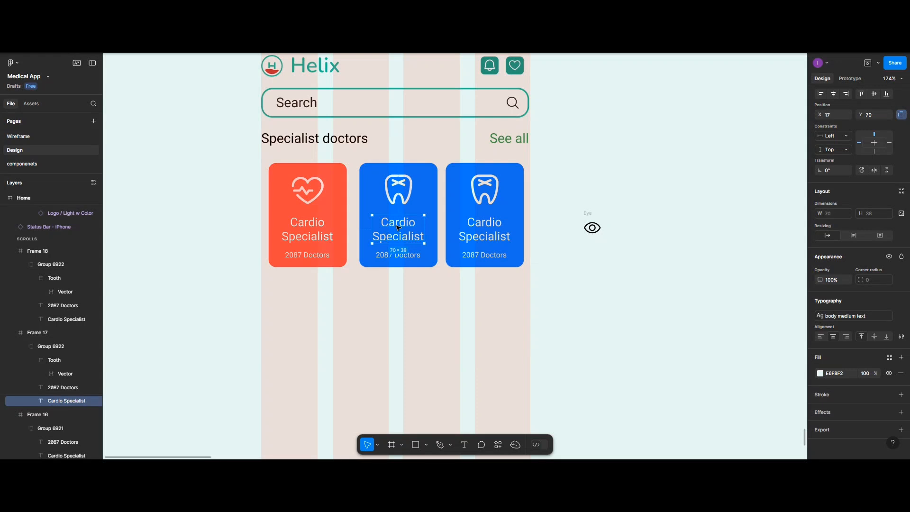
pyautogui.doubleClick(397, 228)
pyautogui.write('Dental Specialist')
pyautogui.click(388, 257)
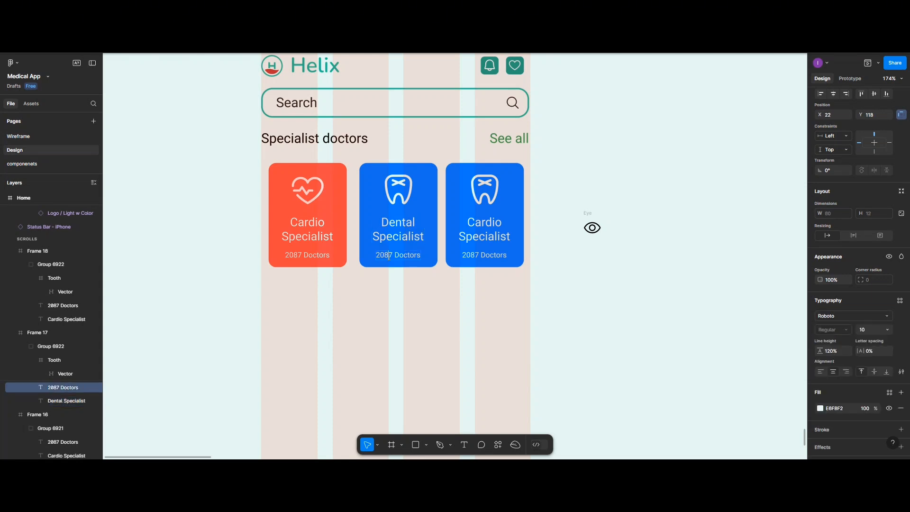
pyautogui.press('BackSpace')
pyautogui.press('BackSpace')
pyautogui.write('4')
# Change the third card's texts to "Eye Specialist" and "3471 Doctors"
pyautogui.click(488, 225)
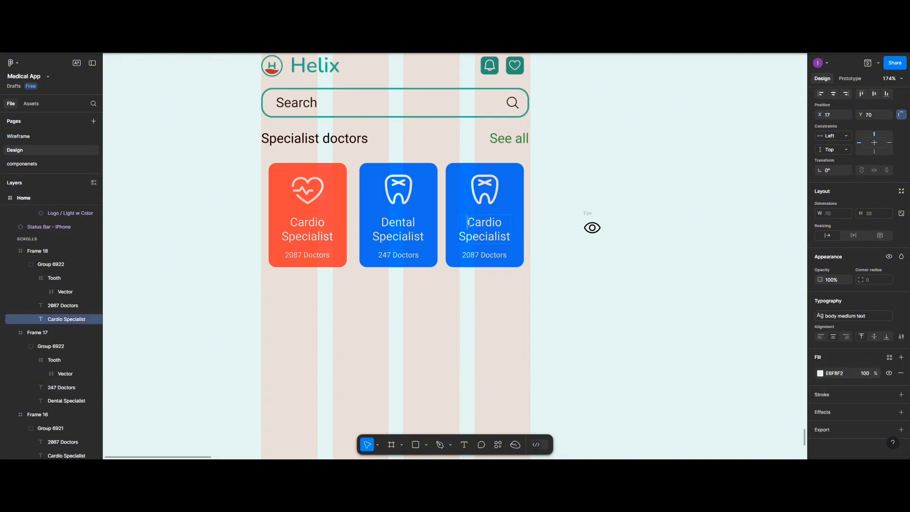
pyautogui.moveTo(468, 223); pyautogui.dragTo(501, 224)
pyautogui.write('Eye')
pyautogui.click(482, 256)
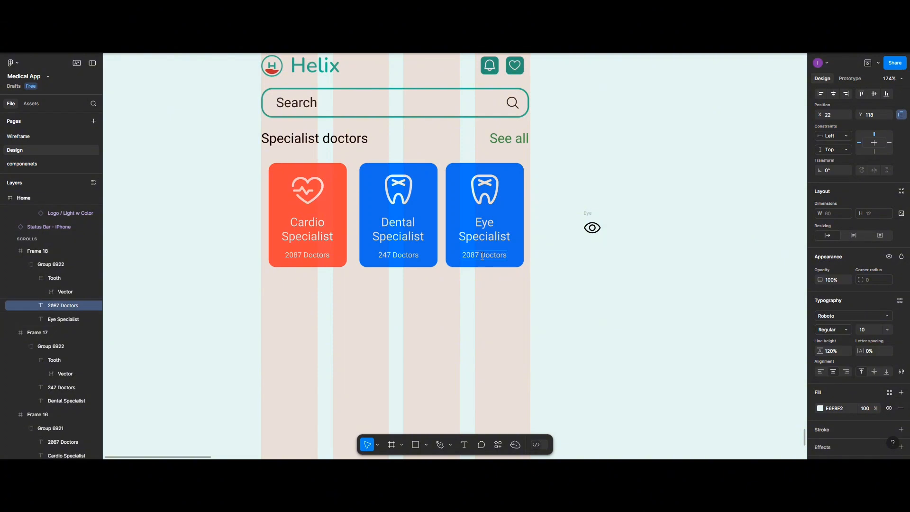
pyautogui.press('BackSpace')
pyautogui.press('BackSpace')
pyautogui.press('BackSpace')
pyautogui.press('BackSpace')
pyautogui.press('BackSpace')
pyautogui.write('3471')
# Delete the tooth icon from the Eye Specialist card and resize the loose eye icon to 49 × 49
pyautogui.click(485, 189)
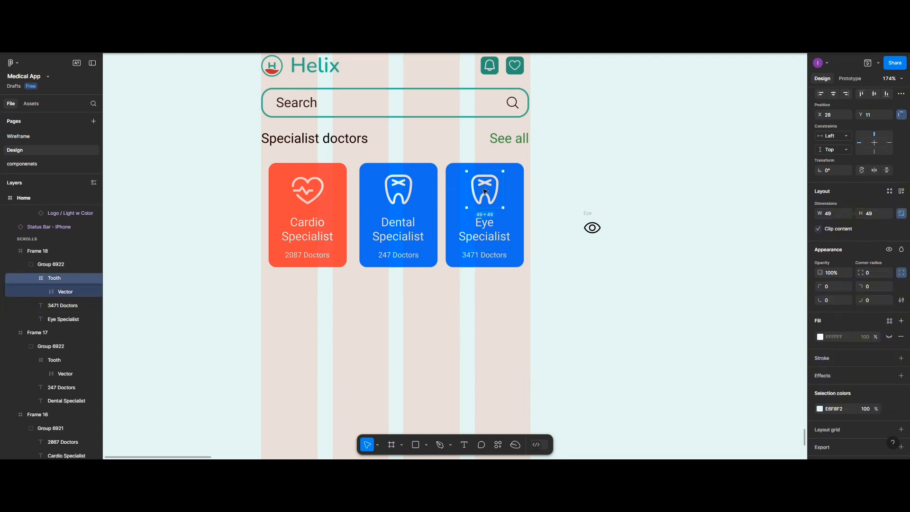
pyautogui.press('Delete')
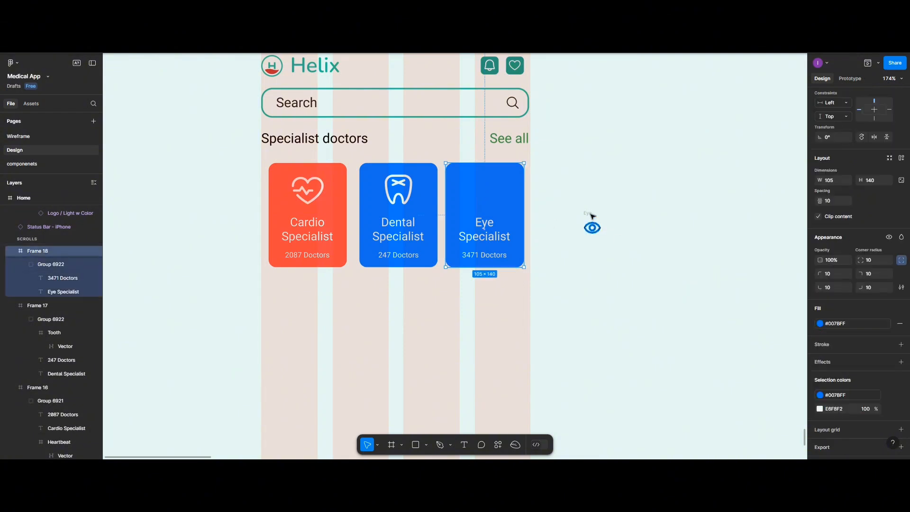
pyautogui.moveTo(592, 216); pyautogui.dragTo(592, 217)
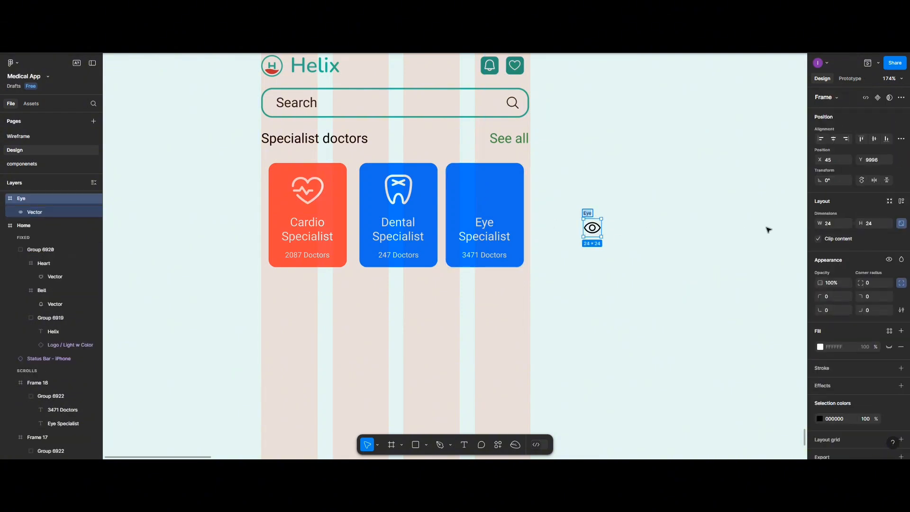
pyautogui.click(833, 228)
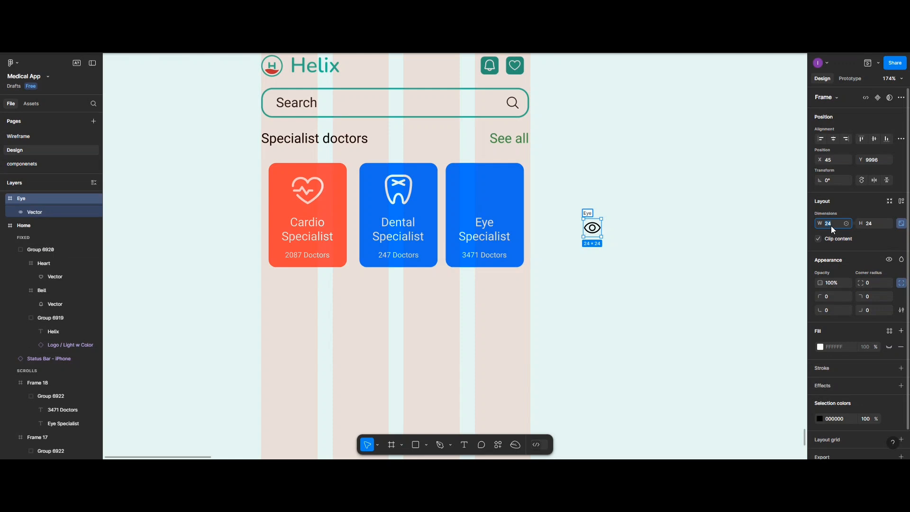
pyautogui.write('48')
pyautogui.click(700, 207)
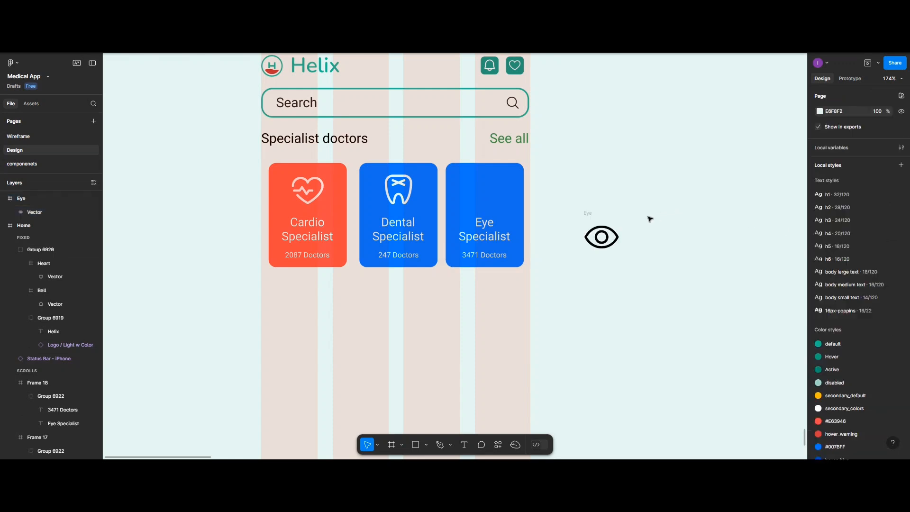
# Place the eye icon above the Eye Specialist card's text, centre it horizontally and recolor it E6F8F2
pyautogui.moveTo(591, 216); pyautogui.dragTo(476, 172)
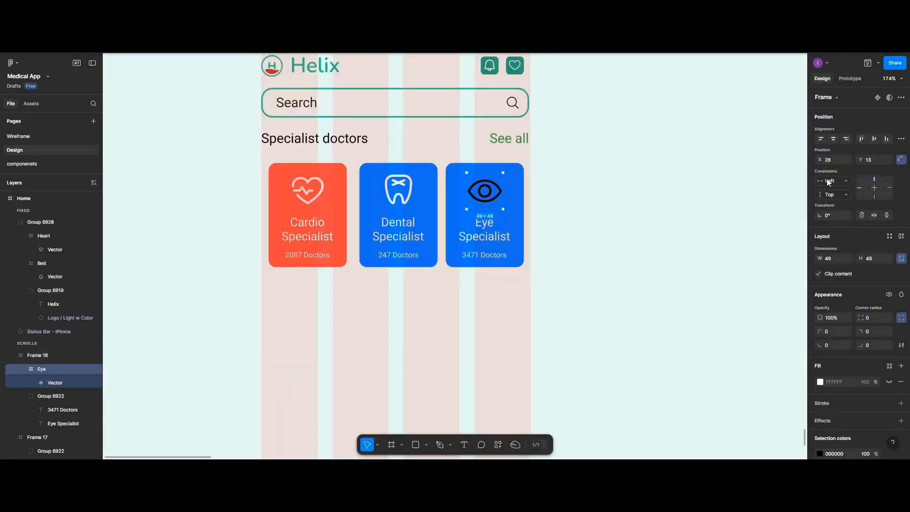
pyautogui.click(838, 139)
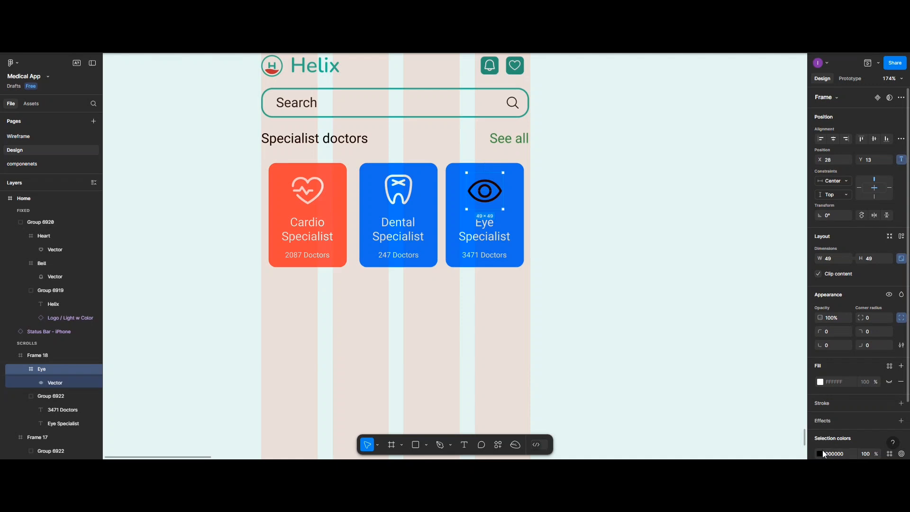
pyautogui.scroll(-2, 823, 449)
pyautogui.click(820, 406)
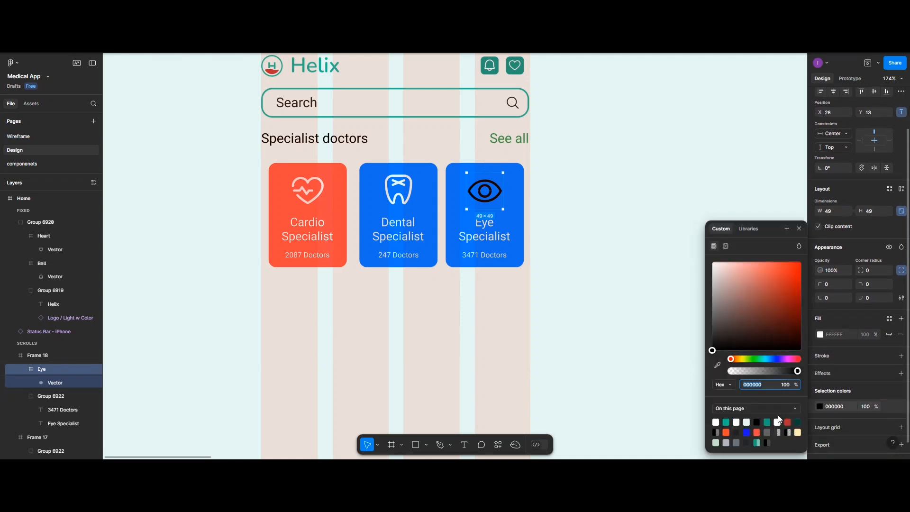
pyautogui.click(748, 421)
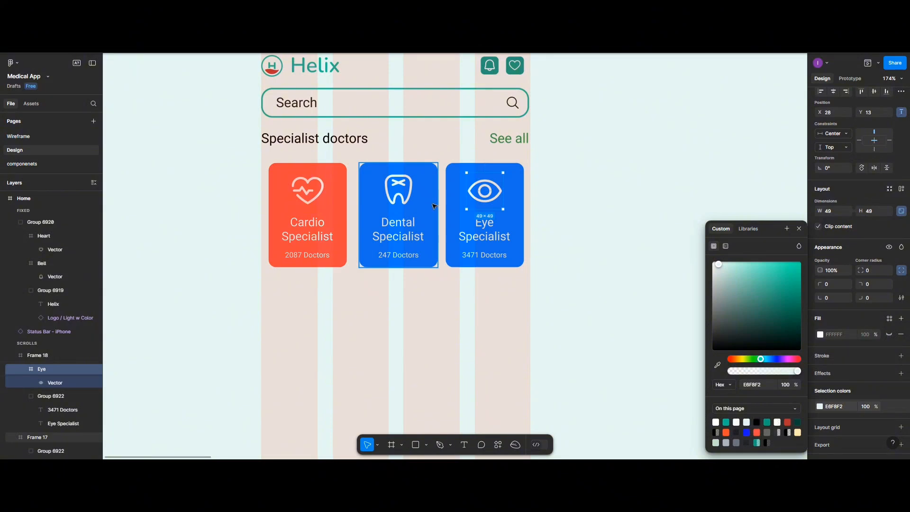
# Set the vertical spacing between the eye icon and its text group to 10, and group the Eye Specialist card
pyautogui.click(403, 189)
pyautogui.click(402, 191)
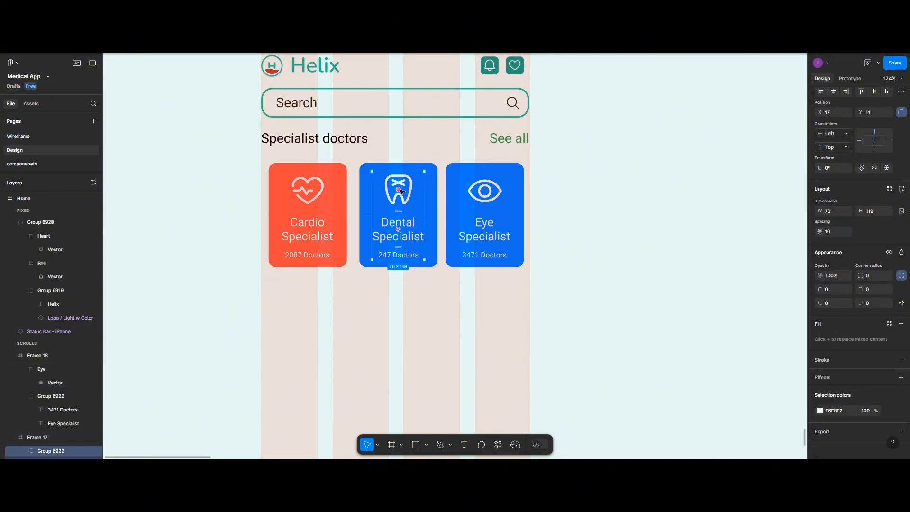
pyautogui.click(485, 191)
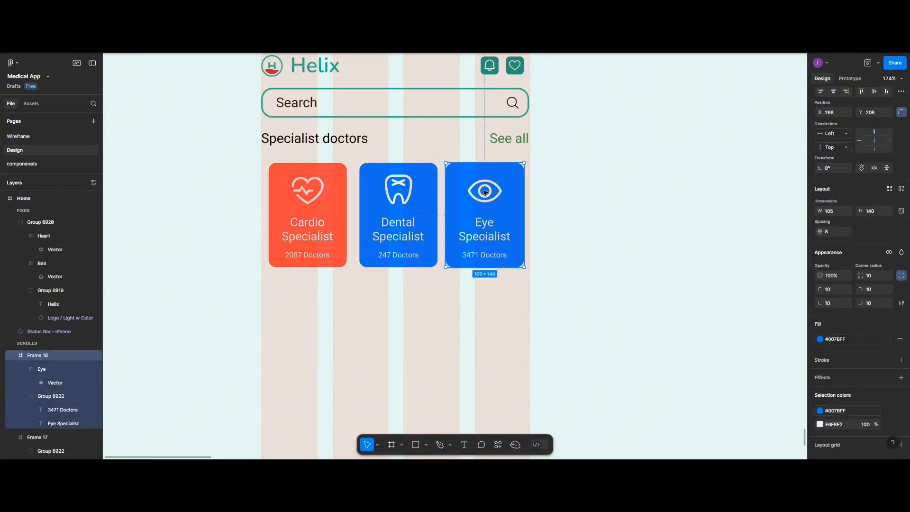
pyautogui.click(484, 192)
pyautogui.keyDown('shift'); pyautogui.click(486, 226); pyautogui.keyUp('shift')
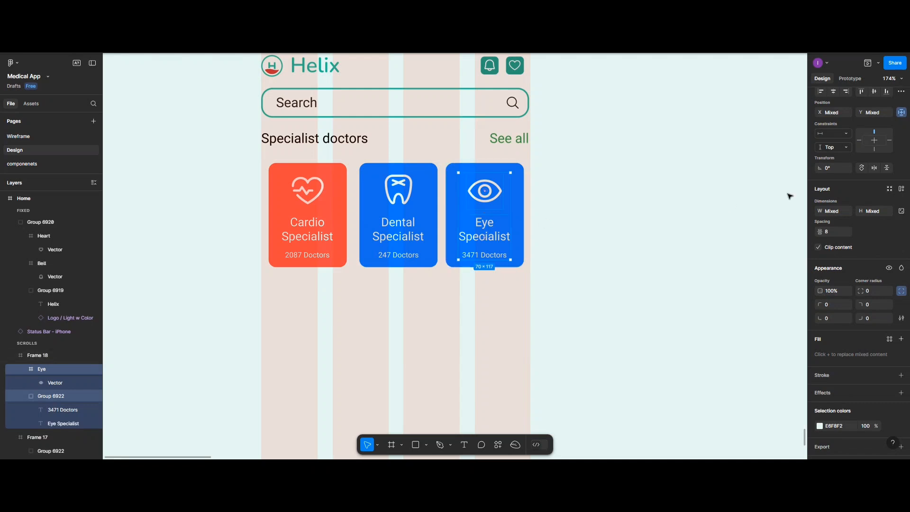
pyautogui.click(902, 91)
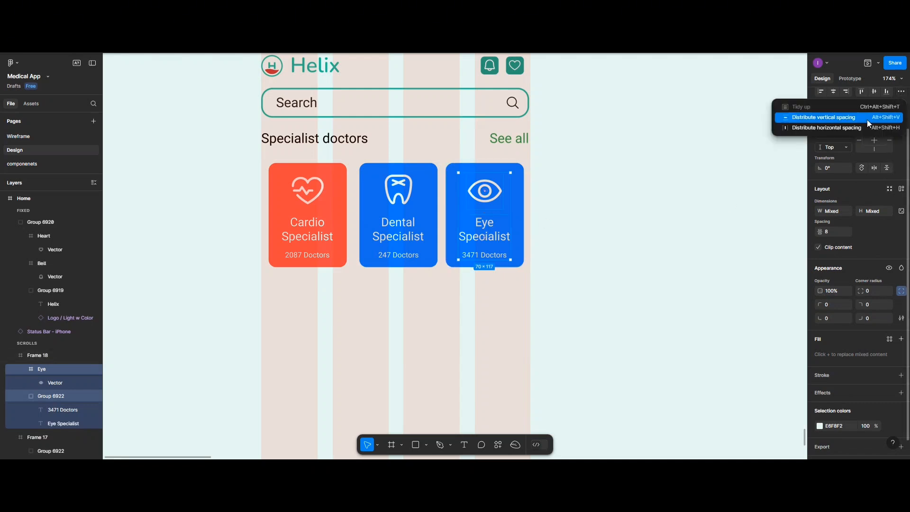
pyautogui.click(863, 121)
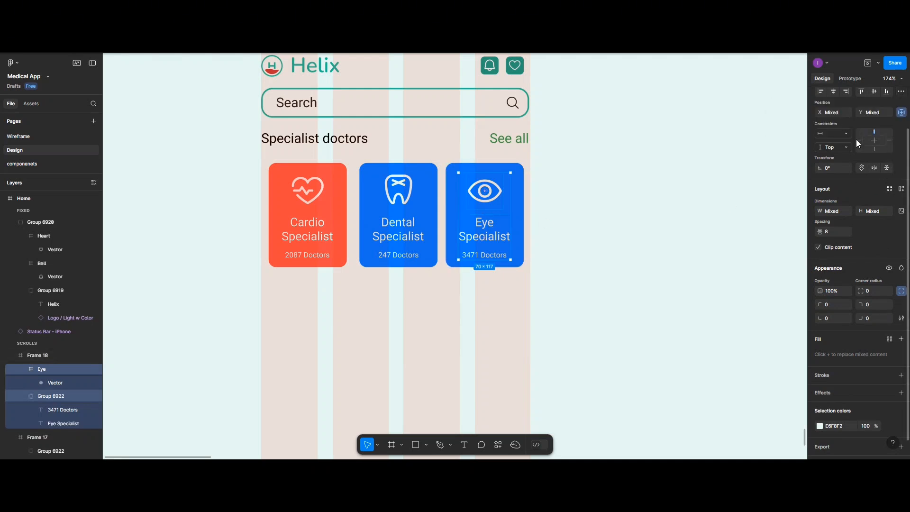
pyautogui.click(827, 233)
pyautogui.write('10')
pyautogui.click(522, 203)
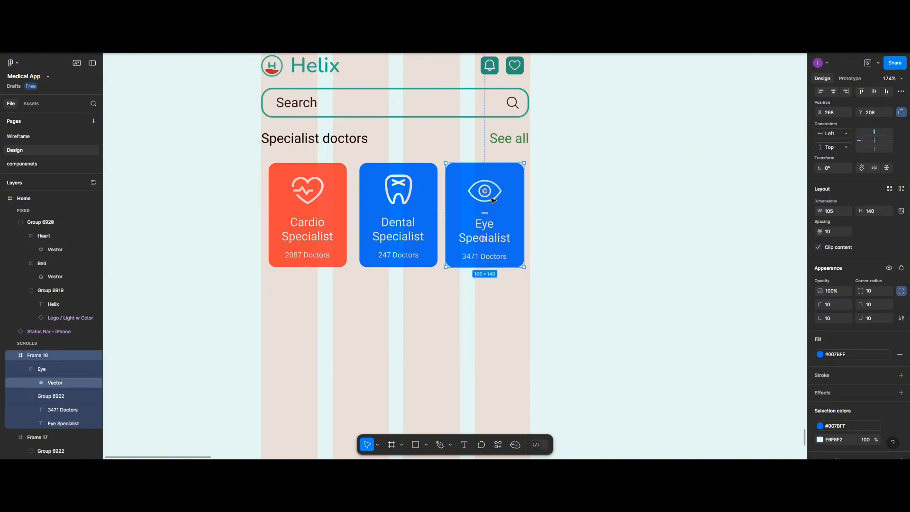
pyautogui.hotkey('ctrl', 'g')
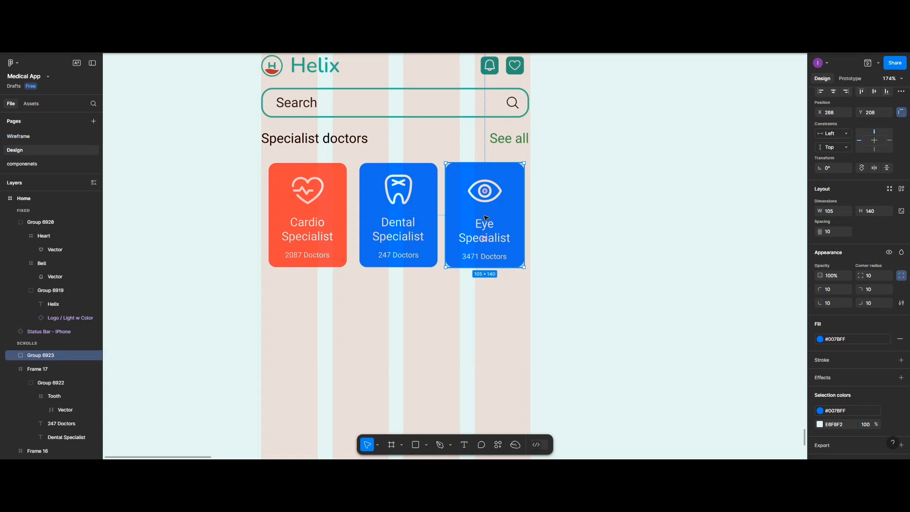
# Detach the blue color style from the Eye Specialist card's fill and apply the secondary_default style instead
pyautogui.doubleClick(486, 217)
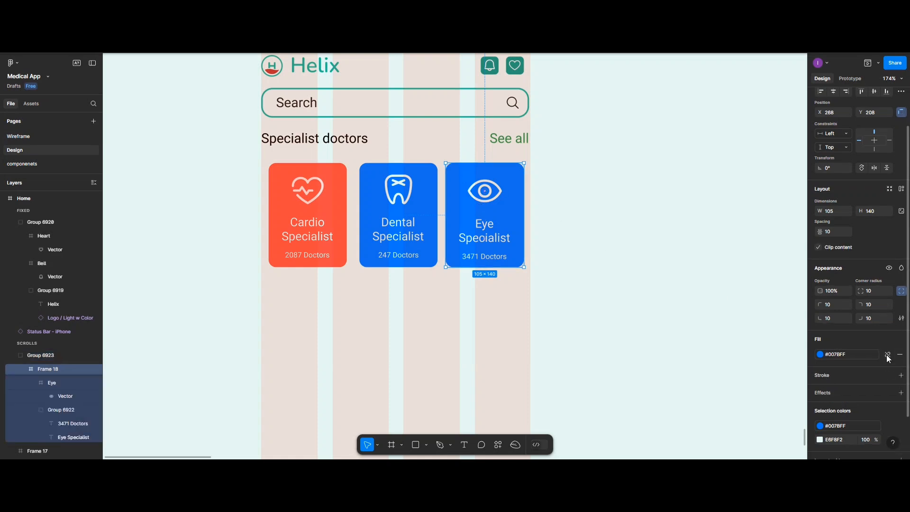
pyautogui.click(890, 355)
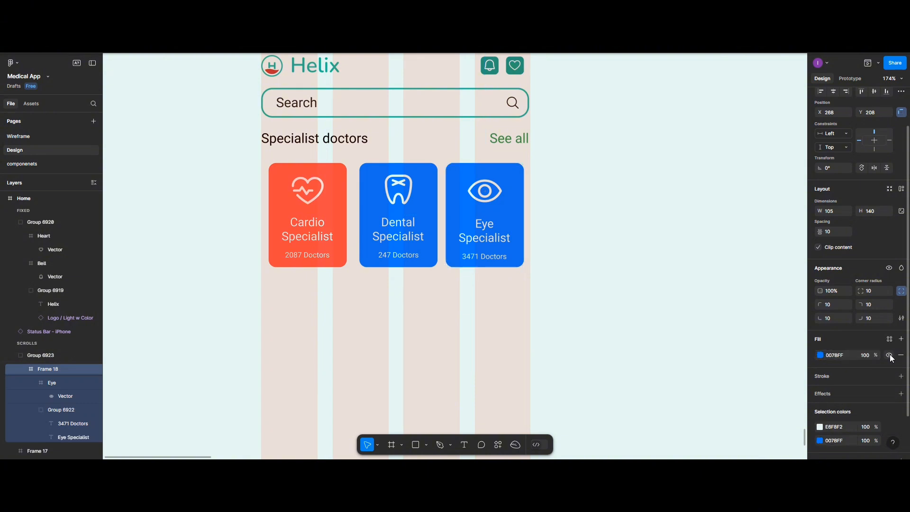
pyautogui.click(819, 355)
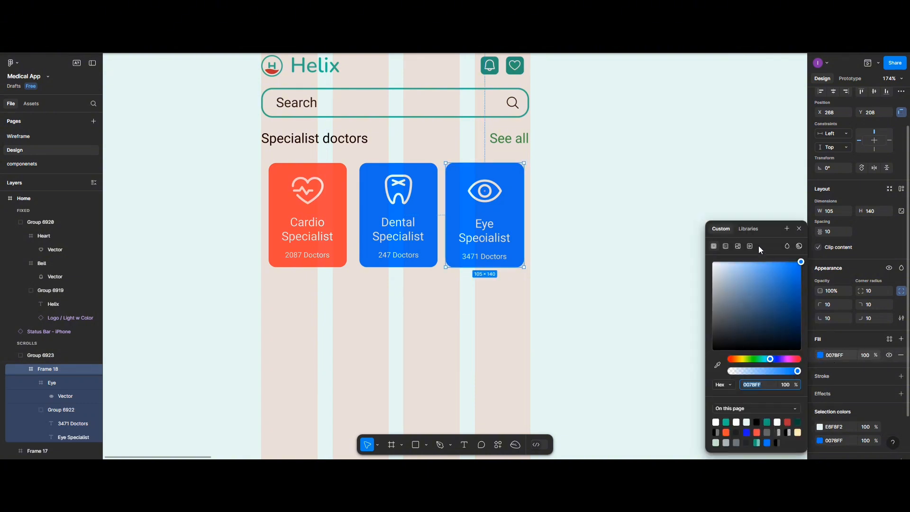
pyautogui.click(751, 230)
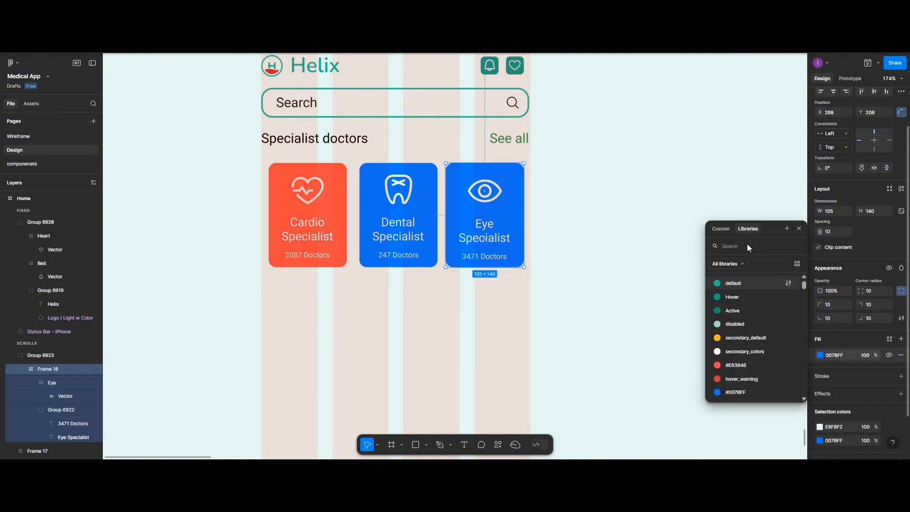
pyautogui.click(720, 339)
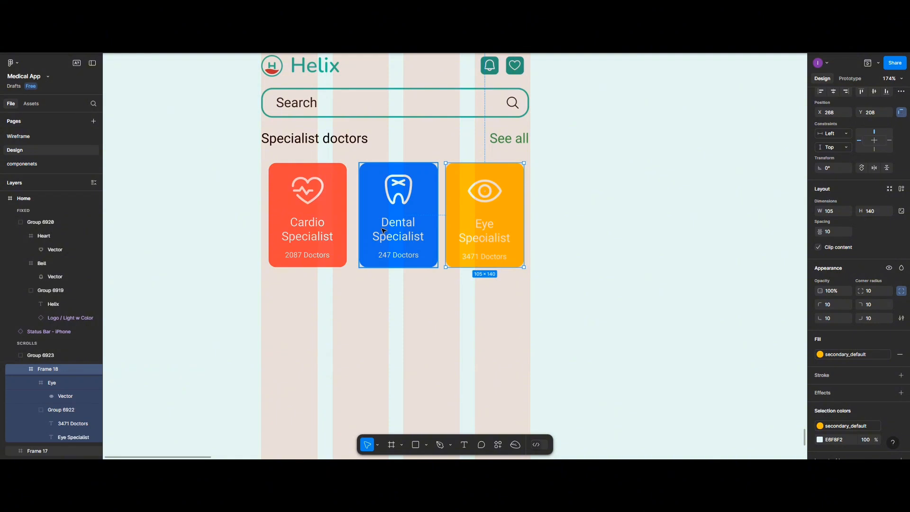
# Duplicate the "Specialist doctors" heading below the cards at X 17, Y 361 and change its text to "Top Doctors"
pyautogui.click(334, 144)
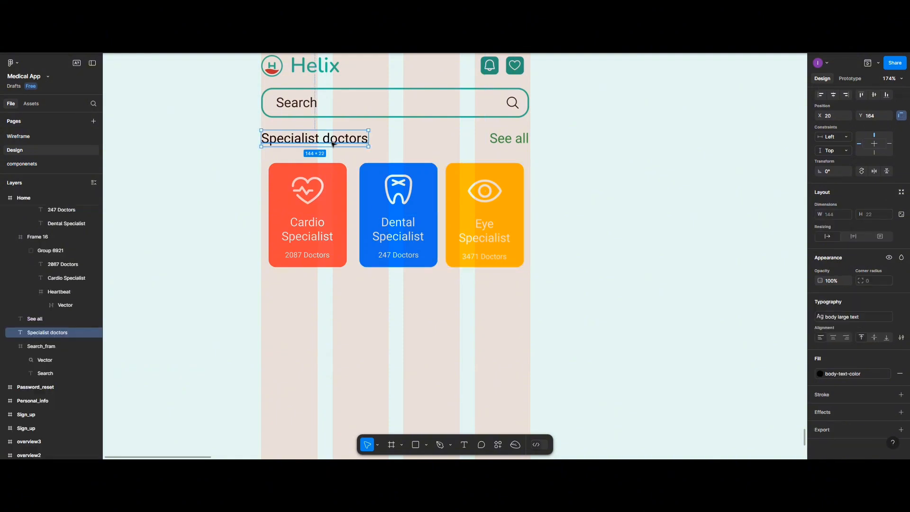
pyautogui.moveTo(332, 144); pyautogui.dragTo(330, 291)
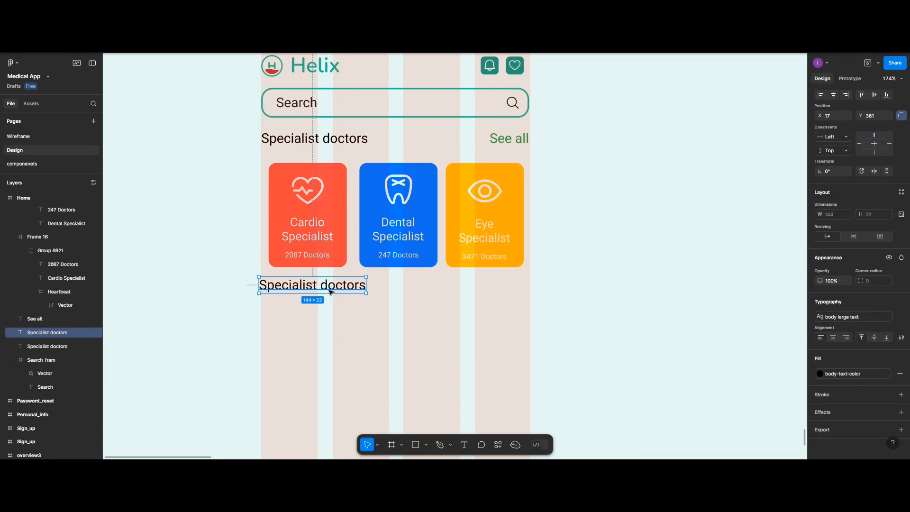
pyautogui.doubleClick(330, 291)
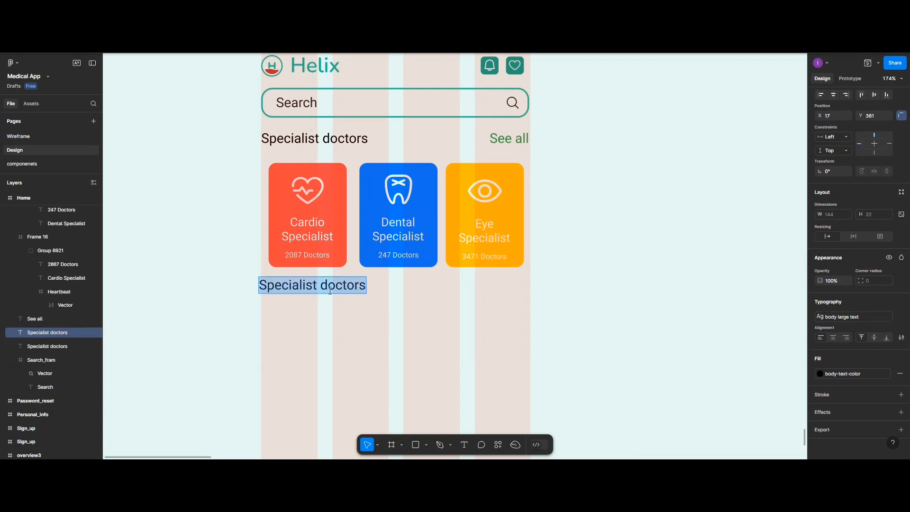
pyautogui.write('T')
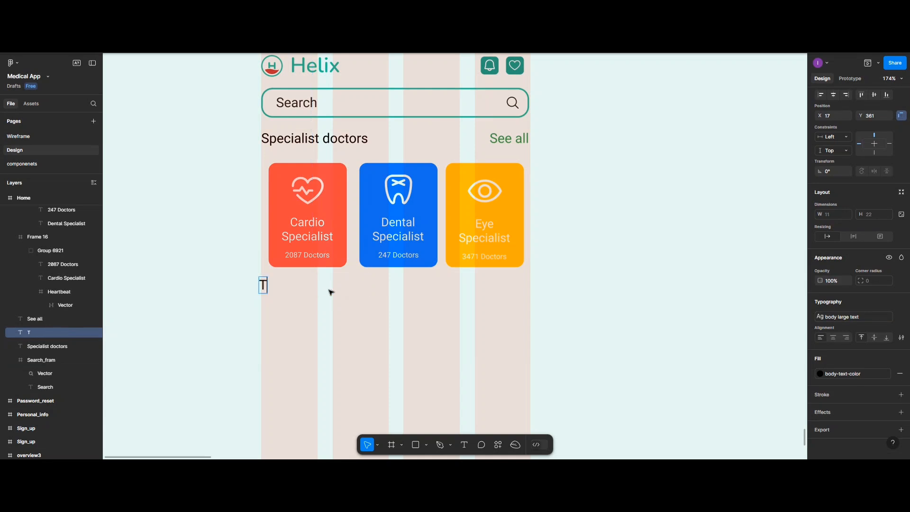
pyautogui.write('op Doctors')
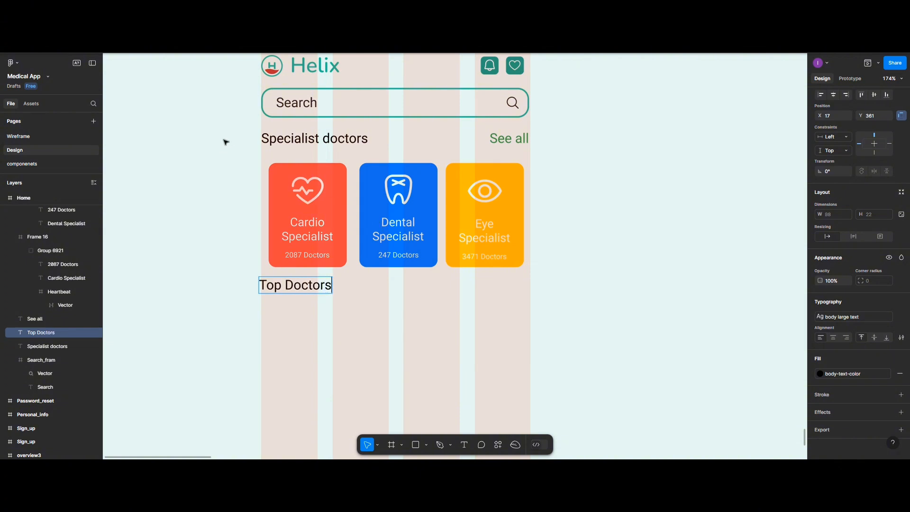
# Capitalize the second word of the upper section heading so it reads "Specialist Doctors"
pyautogui.doubleClick(333, 139)
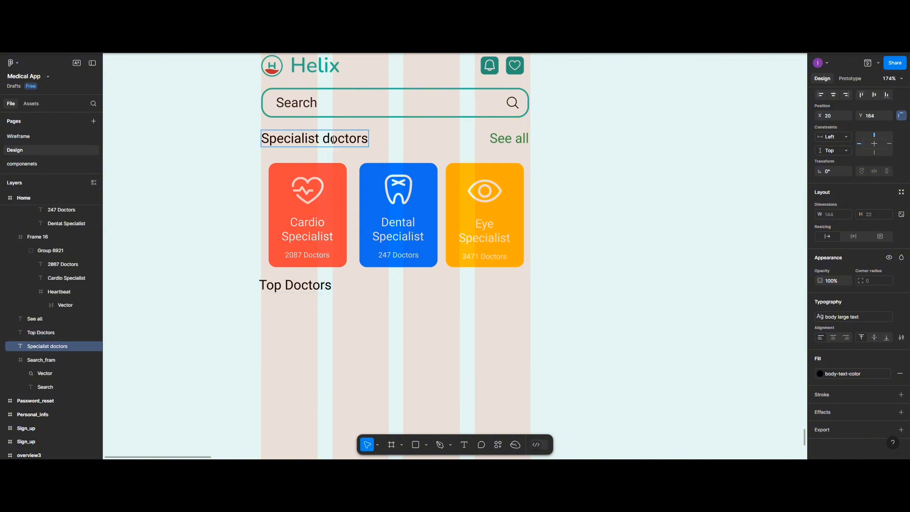
pyautogui.press('BackSpace')
pyautogui.write('D')
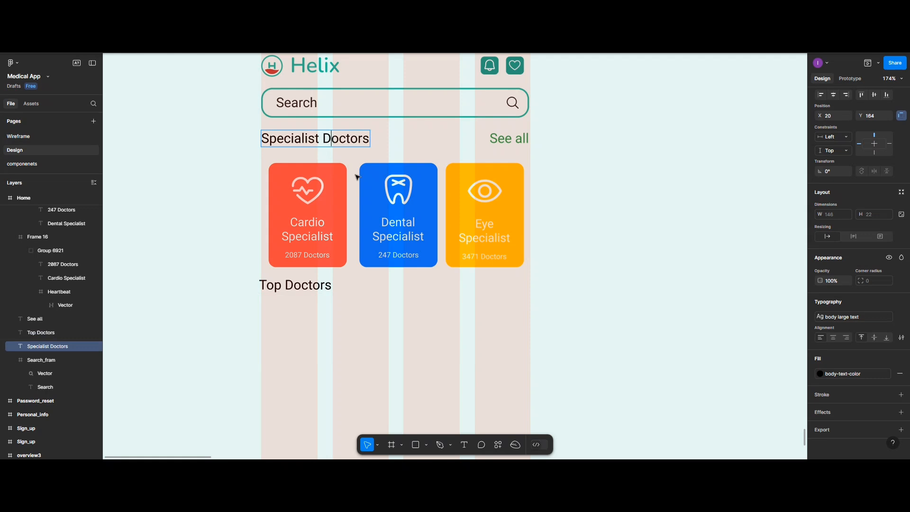
pyautogui.press('Escape')
# Duplicate the "See all" text below the cards at X 327, Y 366, in line with the Top Doctors heading
pyautogui.click(493, 144)
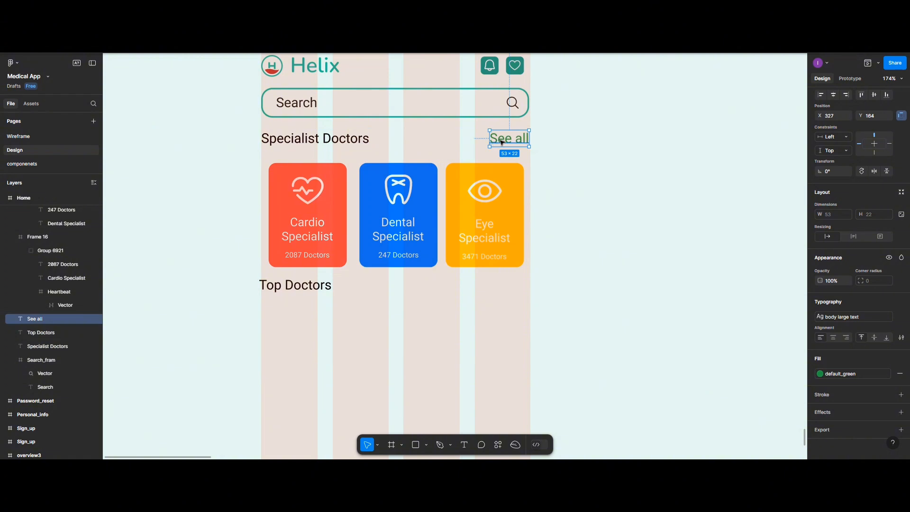
pyautogui.keyDown('alt'); pyautogui.moveTo(503, 142); pyautogui.dragTo(503, 289); pyautogui.keyUp('alt')
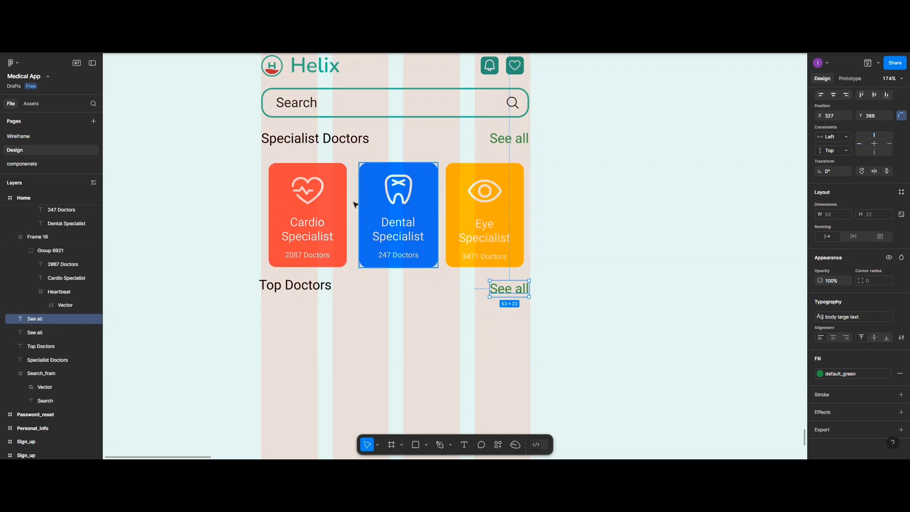
pyautogui.keyDown('shift'); pyautogui.click(291, 143); pyautogui.keyUp('shift')
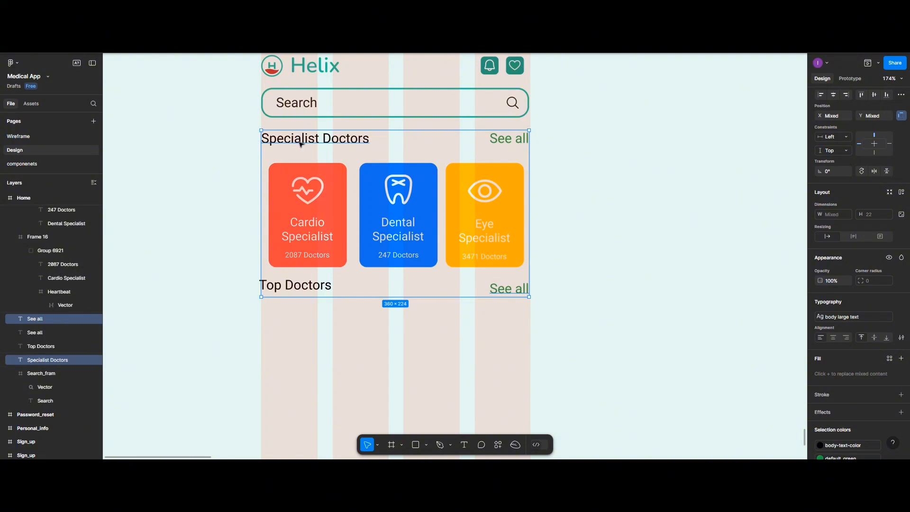
pyautogui.click(223, 146)
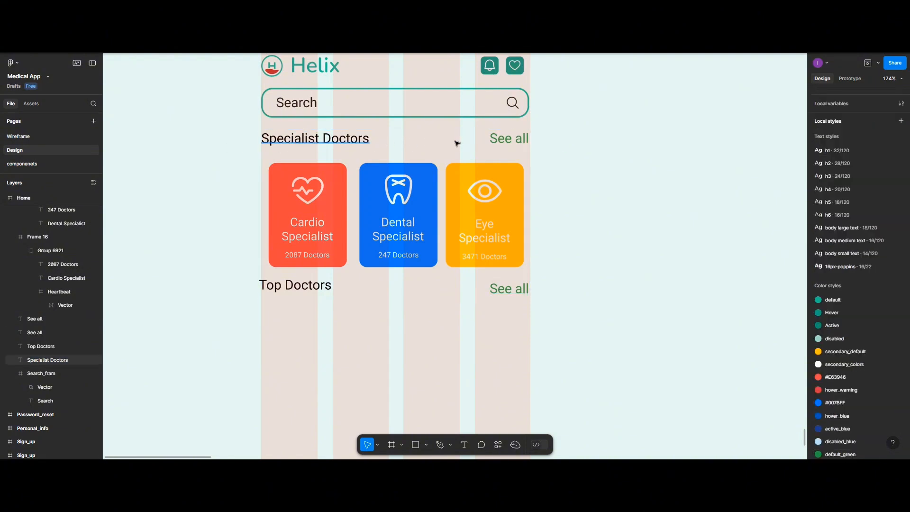
# Align the "Specialist Doctors" heading and its "See all" text on their vertical centers and group them
pyautogui.click(340, 142)
pyautogui.keyDown('shift'); pyautogui.click(505, 141); pyautogui.keyUp('shift')
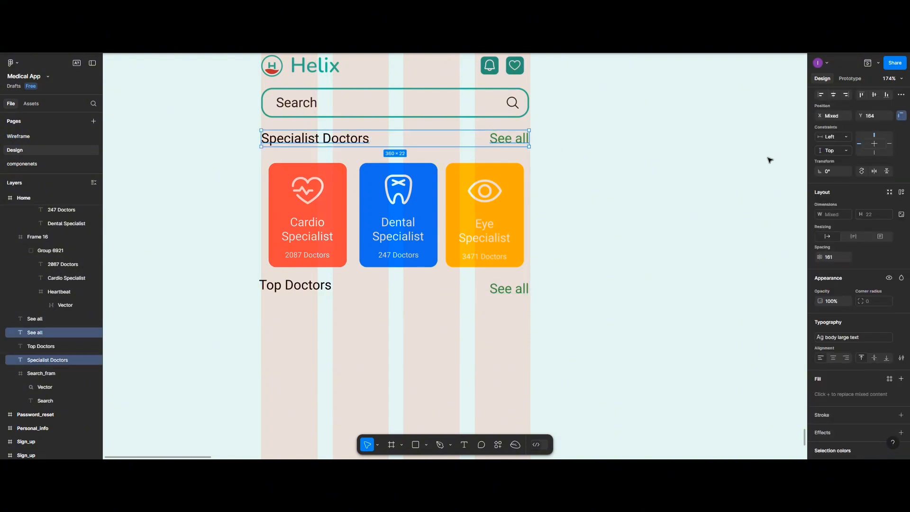
pyautogui.click(876, 96)
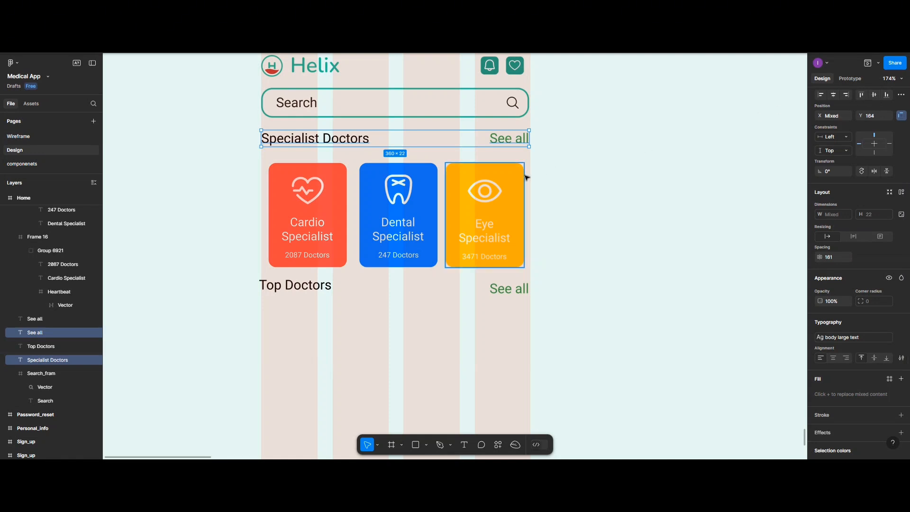
pyautogui.hotkey('ctrl', 'g')
# Distribute the Cardio, Dental and Eye Specialist cards evenly with equal horizontal spacing
pyautogui.click(302, 214)
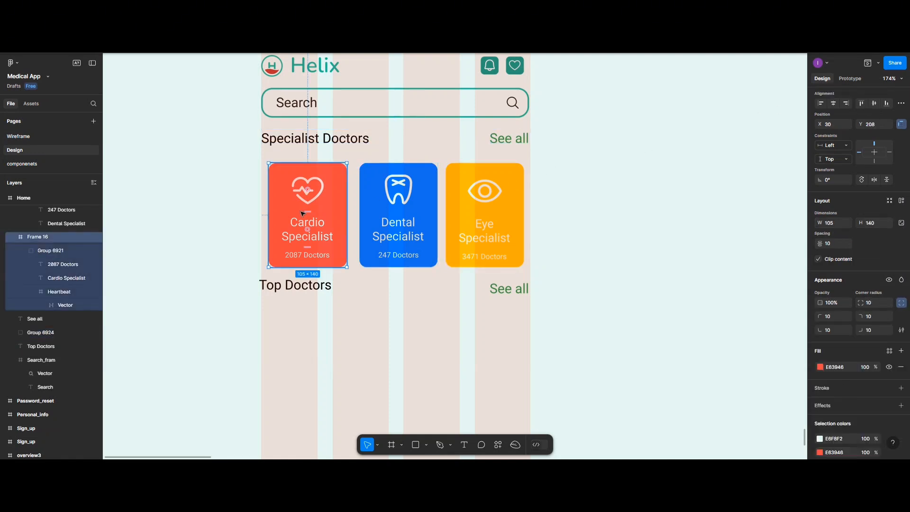
pyautogui.keyDown('shift'); pyautogui.click(429, 212); pyautogui.keyUp('shift')
pyautogui.keyDown('shift'); pyautogui.click(464, 212); pyautogui.keyUp('shift')
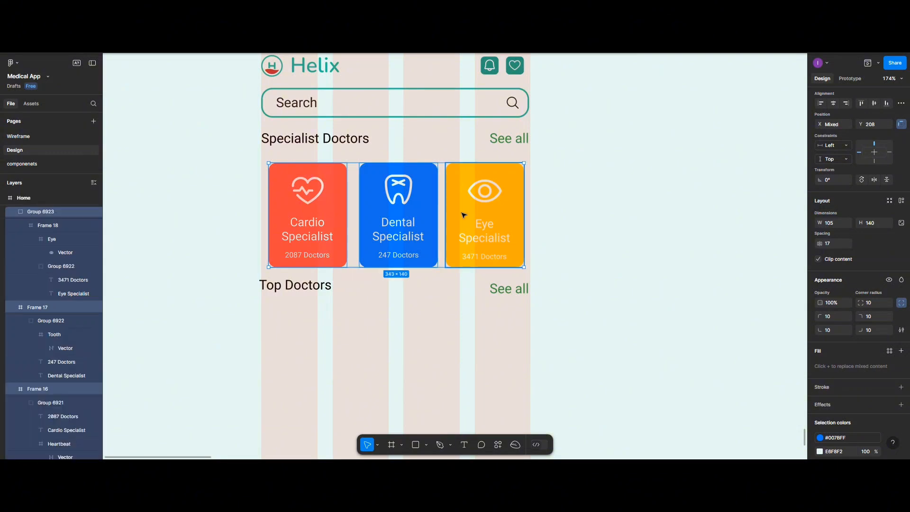
pyautogui.click(901, 103)
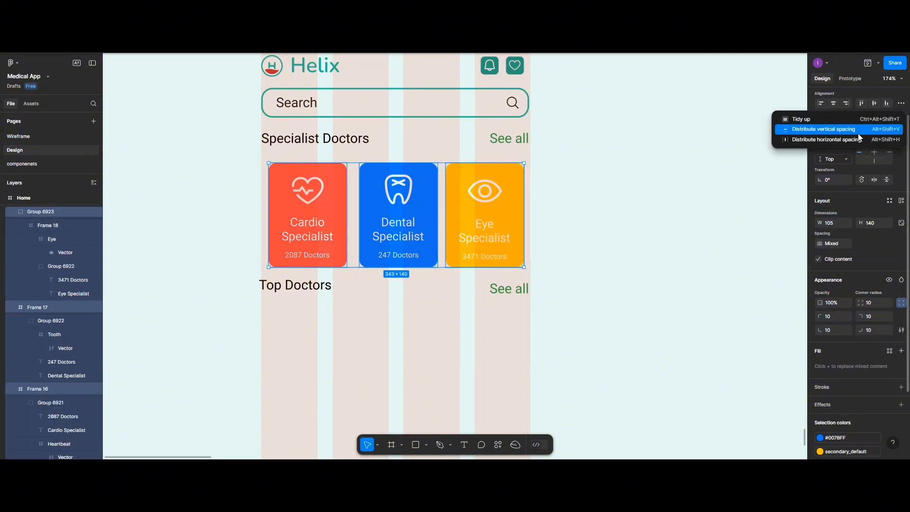
pyautogui.click(857, 139)
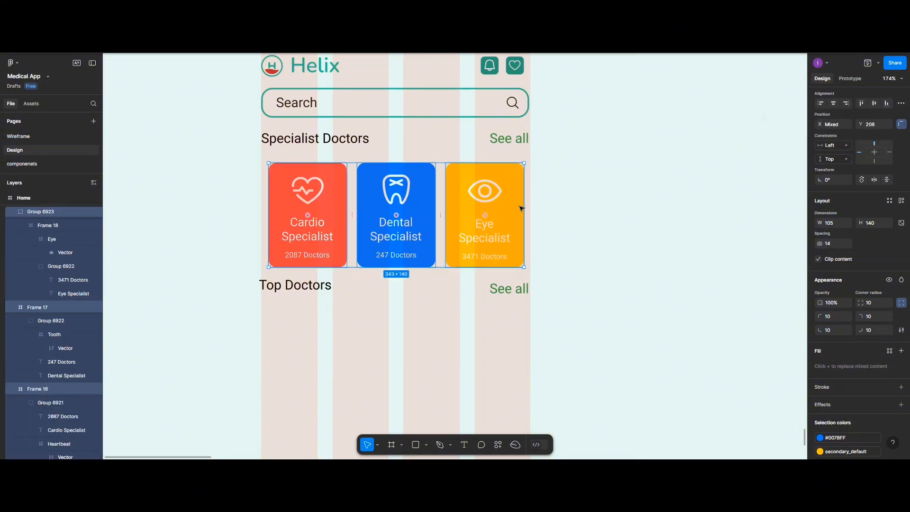
# Set the horizontal spacing between the three specialist cards to 15 and group the cards
pyautogui.click(831, 245)
pyautogui.write('15')
pyautogui.hotkey('ctrl', 'g')
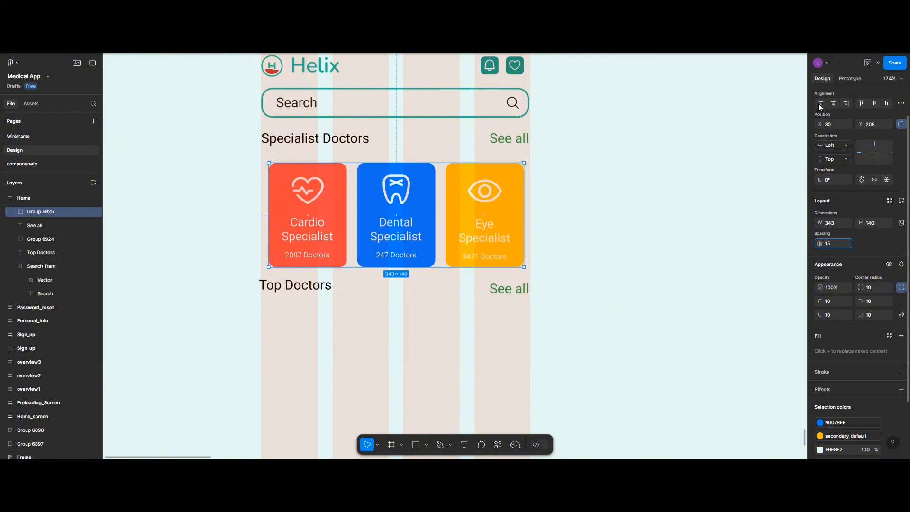
pyautogui.press('Return')
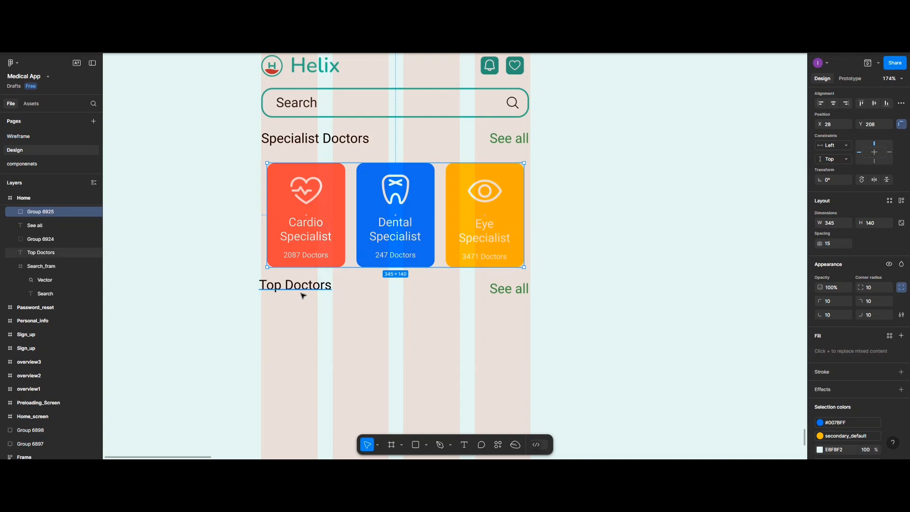
# Distribute the vertical spacing between the Specialist Doctors heading group and the group of specialist cards
pyautogui.keyDown('shift'); pyautogui.click(304, 140); pyautogui.keyUp('shift')
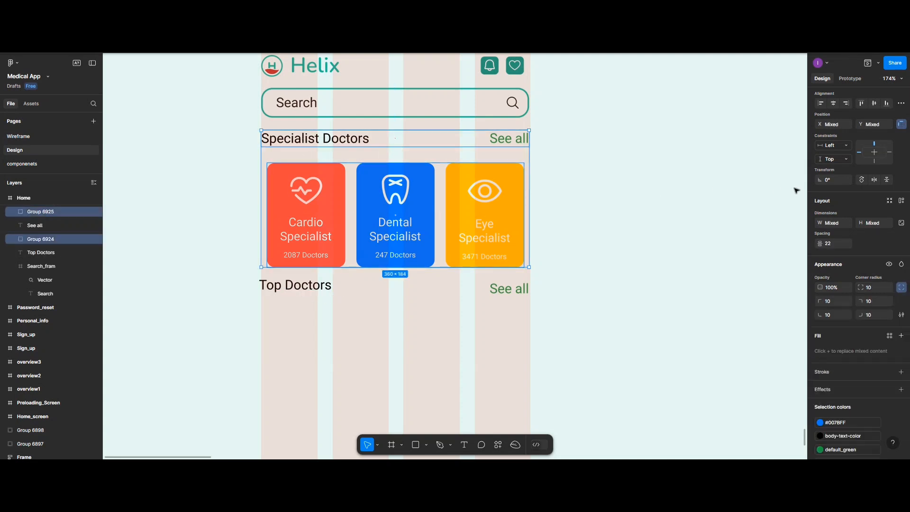
pyautogui.click(902, 103)
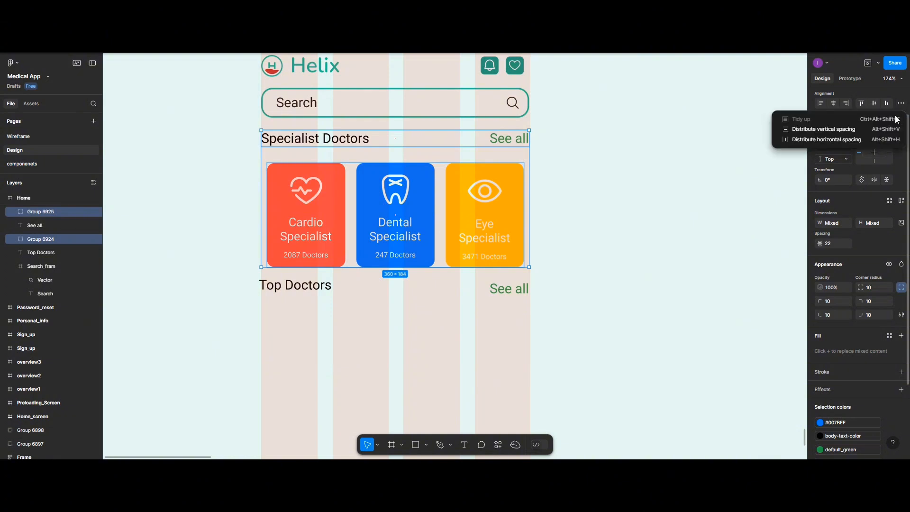
pyautogui.click(852, 131)
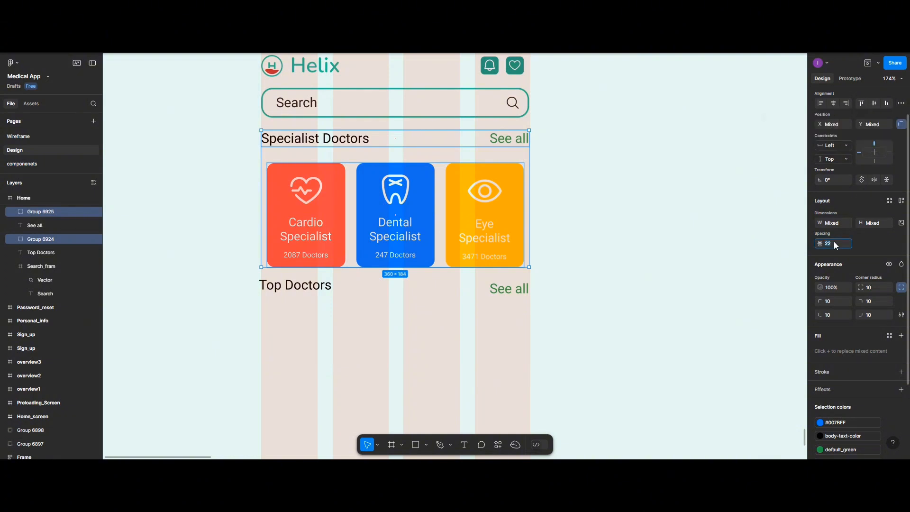
# Set the spacing between the Specialist Doctors heading row and the specialist cards to 20
pyautogui.press('Return')
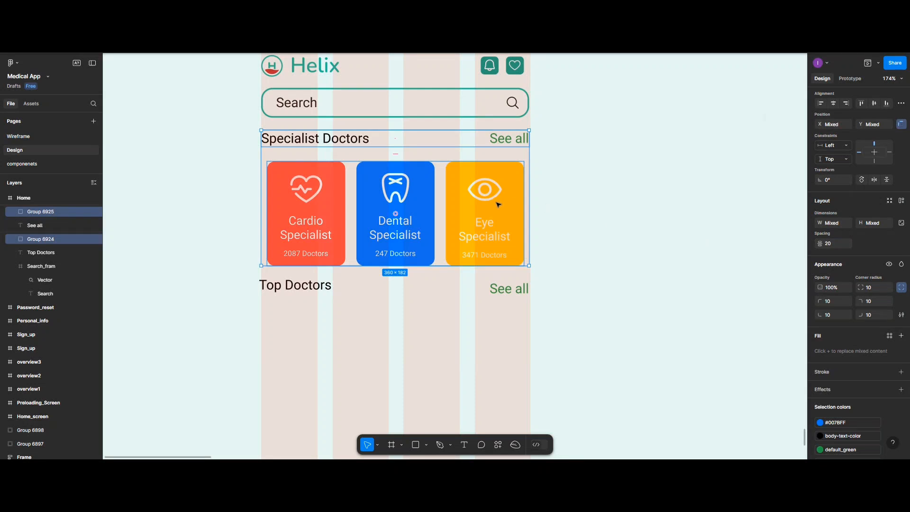
# Align the Top Doctors heading and its See all link on their vertical centres and group them
pyautogui.click(295, 283)
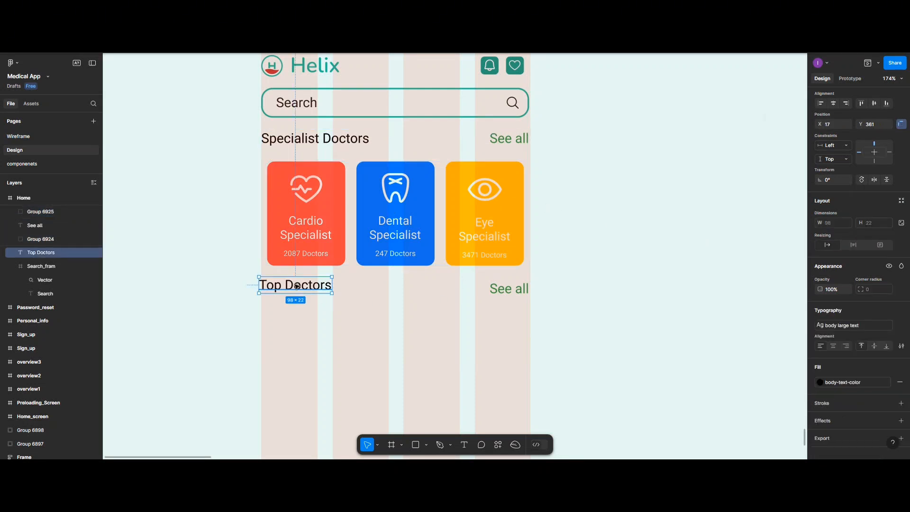
pyautogui.keyDown('shift'); pyautogui.click(517, 288); pyautogui.keyUp('shift')
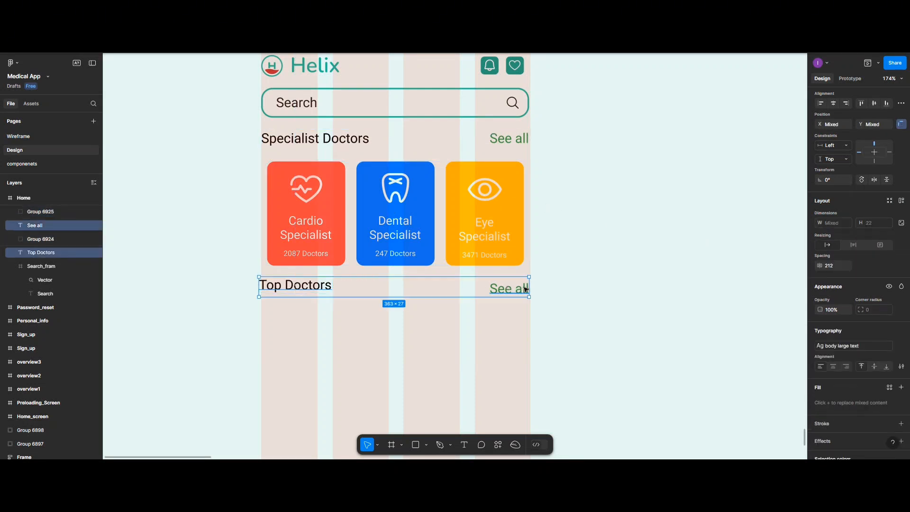
pyautogui.click(875, 104)
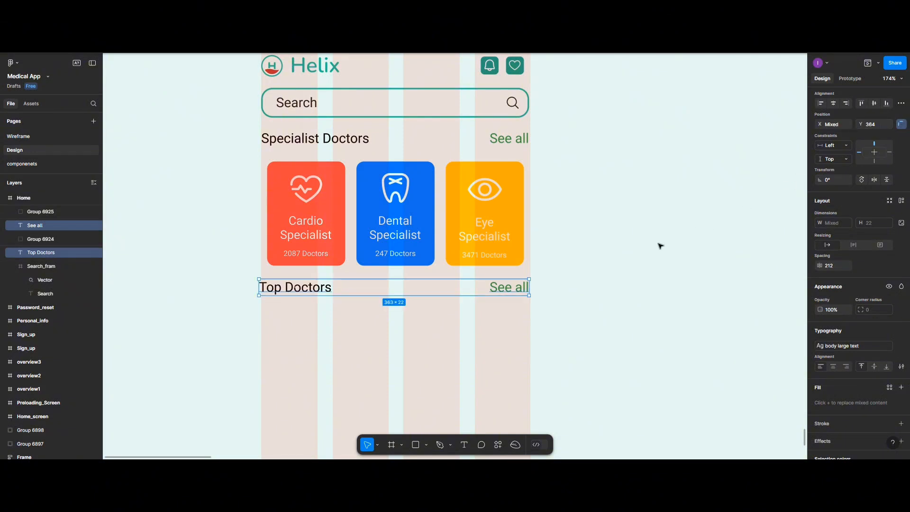
pyautogui.hotkey('ctrl', 'g')
# Rename the group of three specialist cards as Specilist_card
pyautogui.click(385, 221)
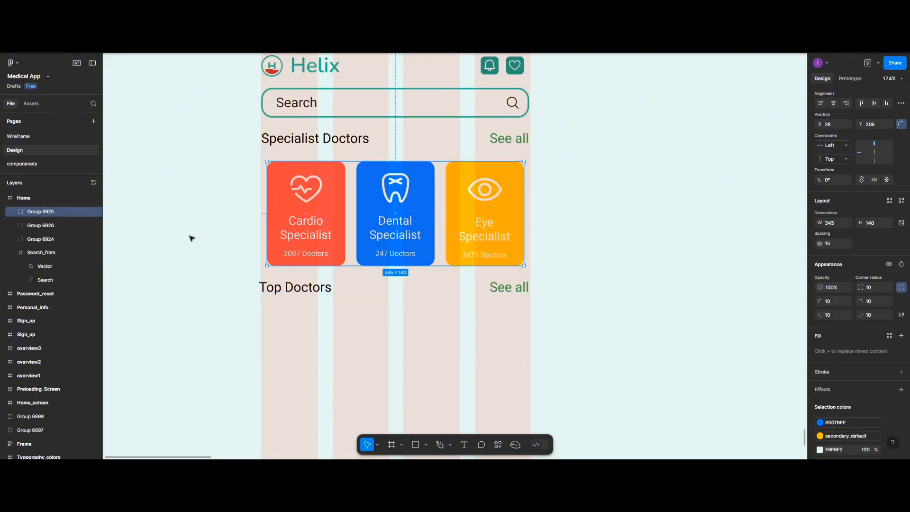
pyautogui.doubleClick(53, 211)
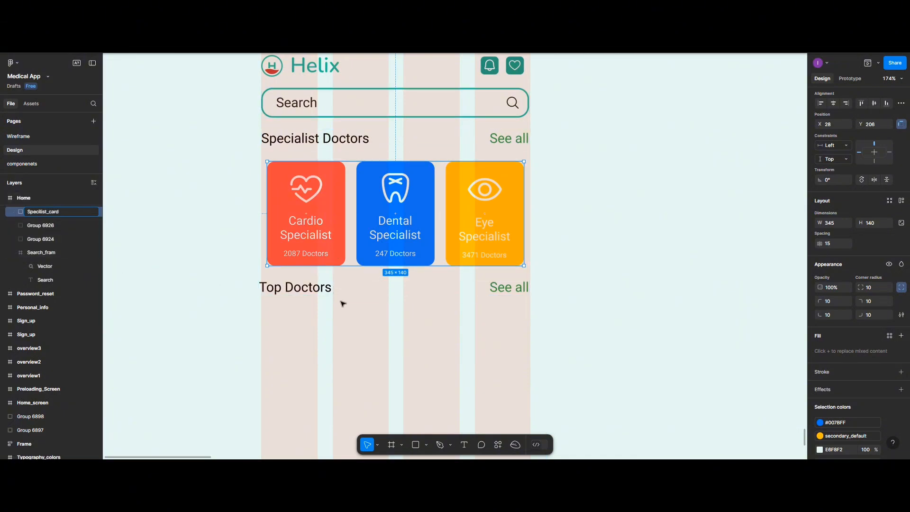
pyautogui.scroll(-2, 342, 305)
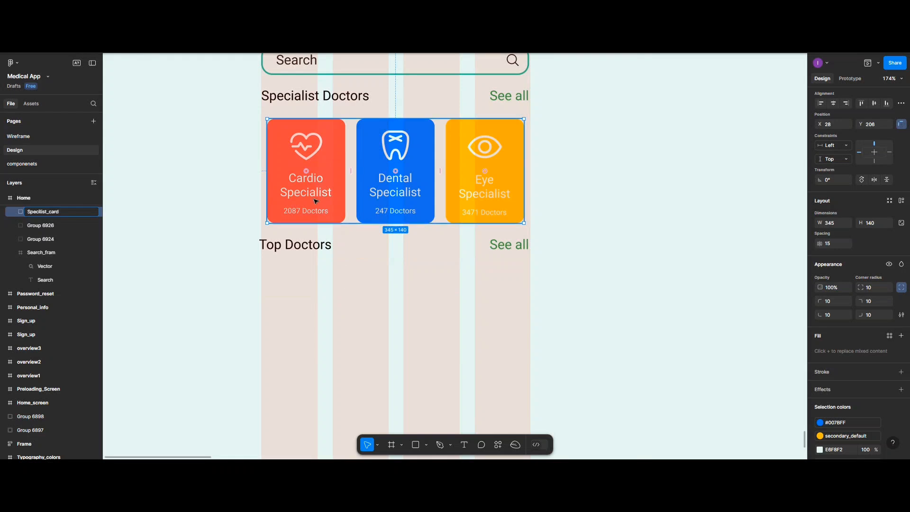
pyautogui.click(332, 301)
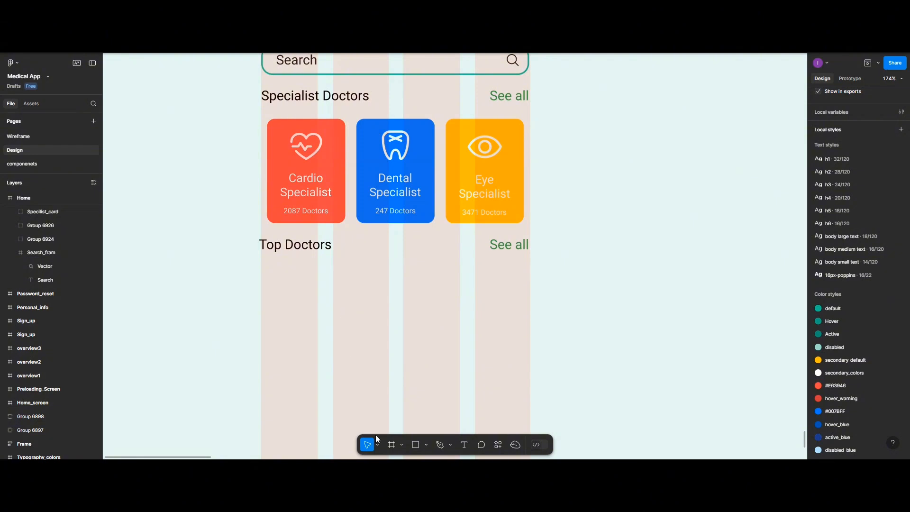
# Draw a frame below the Top Doctors heading and set its size to 100 × 130
pyautogui.click(392, 446)
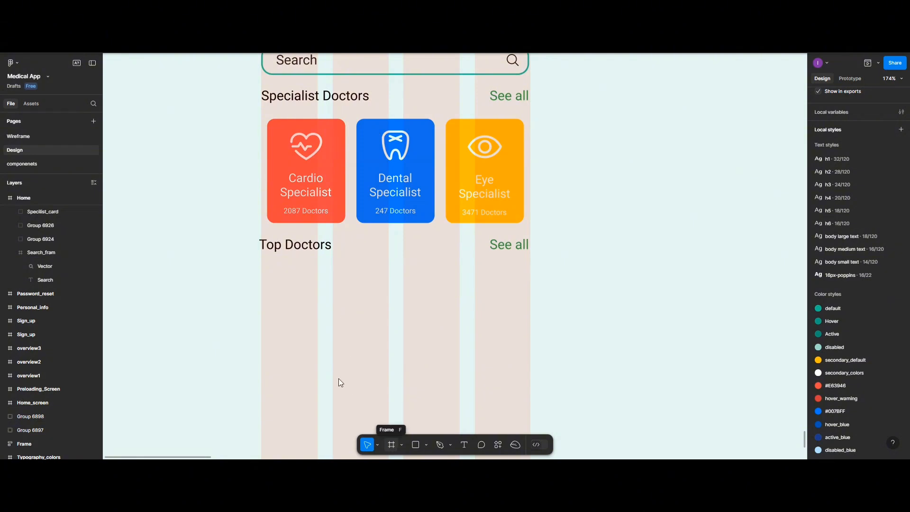
pyautogui.moveTo(266, 262); pyautogui.dragTo(354, 361)
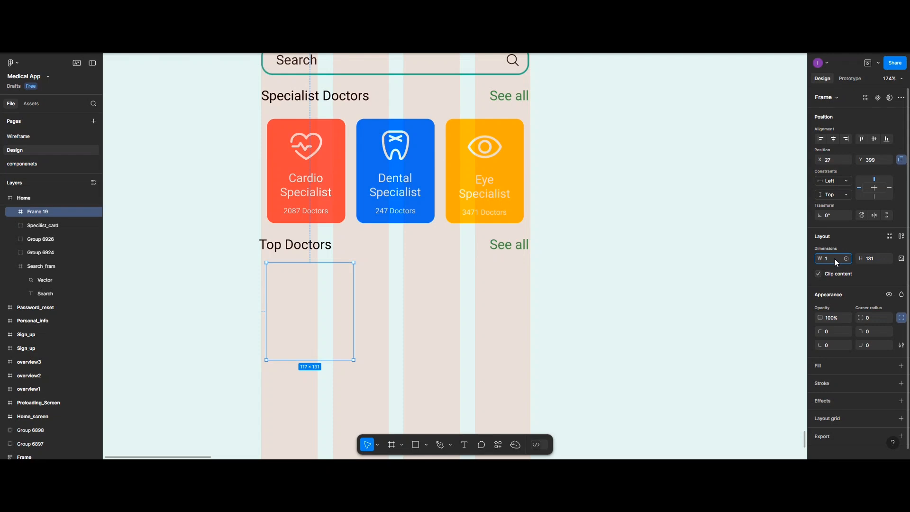
pyautogui.click(872, 260)
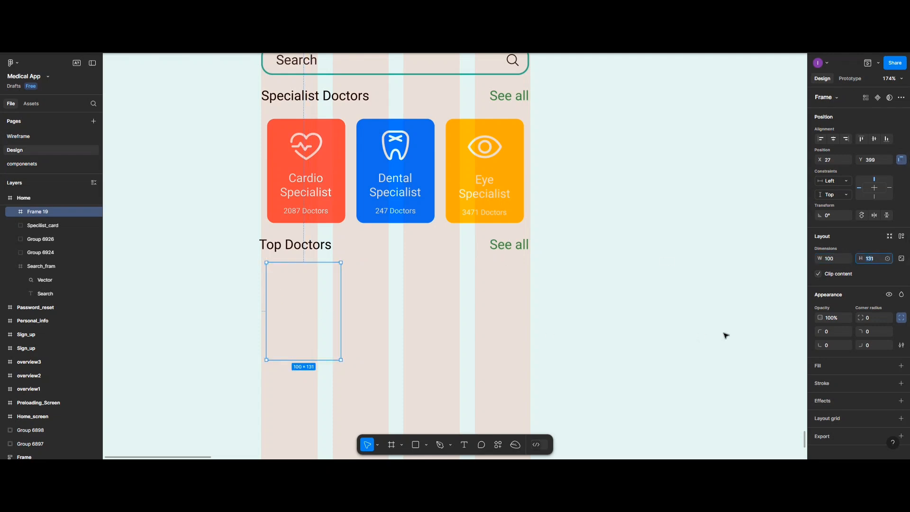
pyautogui.write('1')
pyautogui.write('00')
# Add a black inside stroke of weight 1 to the new frame and set its corner radius to 10
pyautogui.click(900, 384)
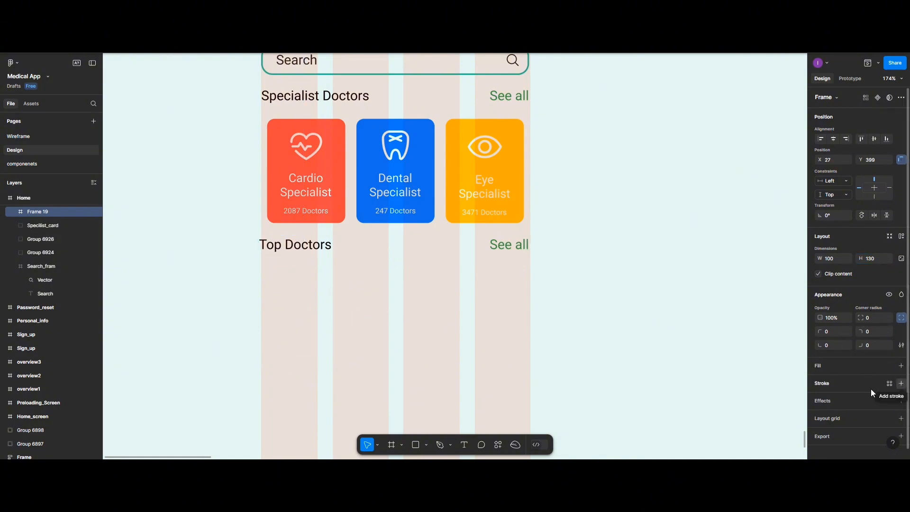
pyautogui.click(902, 383)
pyautogui.press('Return')
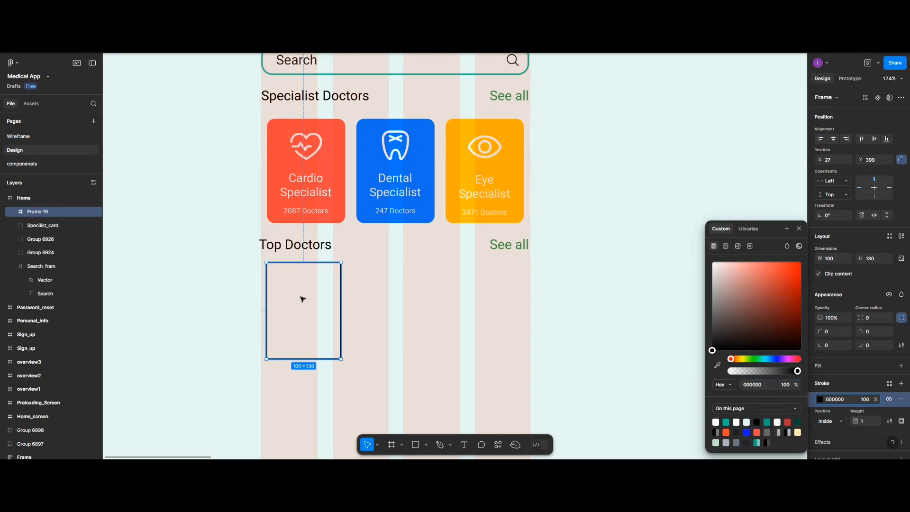
pyautogui.click(874, 318)
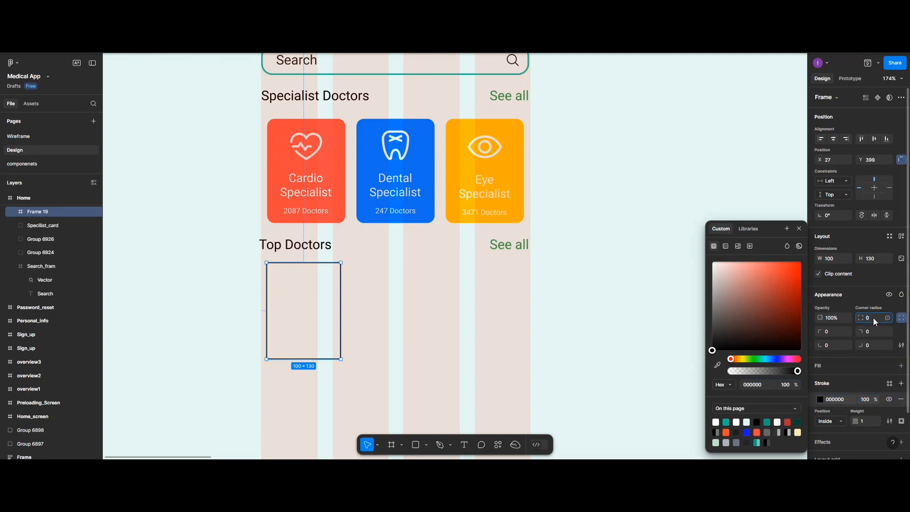
pyautogui.write('10')
pyautogui.press('Return')
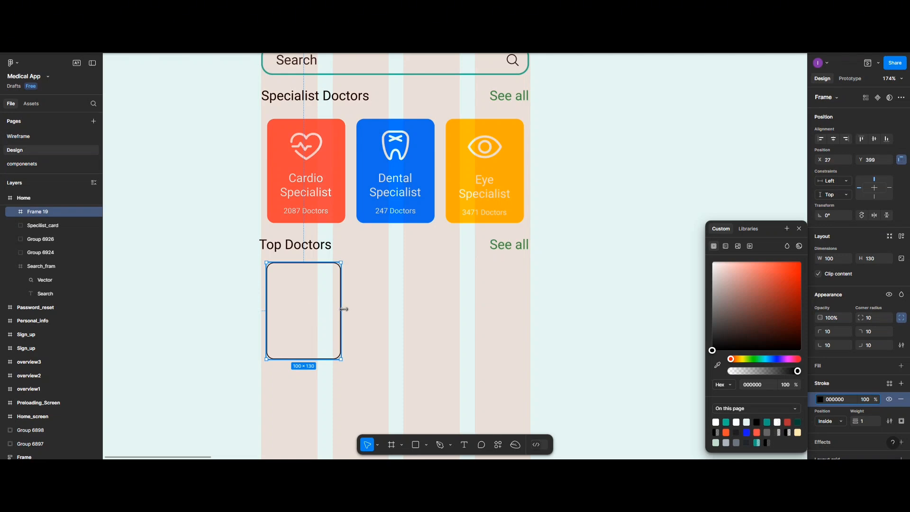
# Launch the Content Reel plugin from the list of available plugins
pyautogui.scroll(3, 346, 311)
pyautogui.scroll(-2, 348, 311)
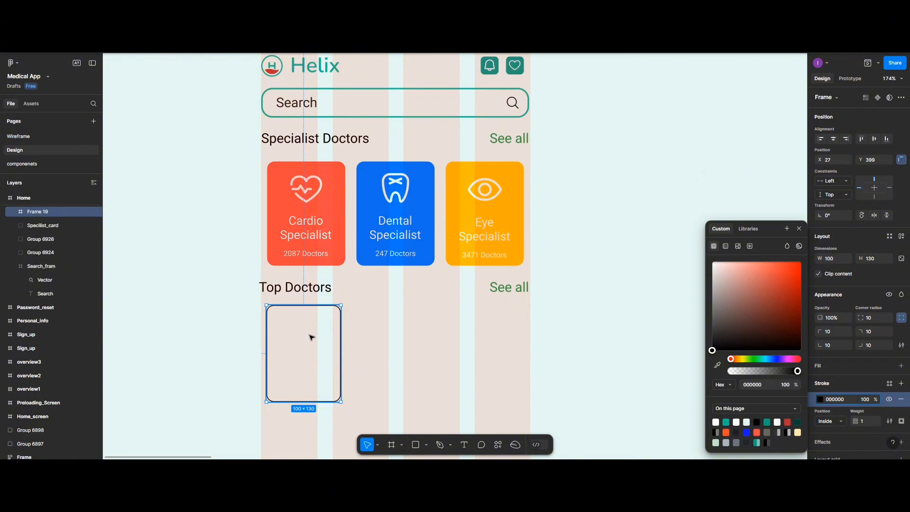
pyautogui.rightClick(438, 350)
pyautogui.moveTo(453, 358)
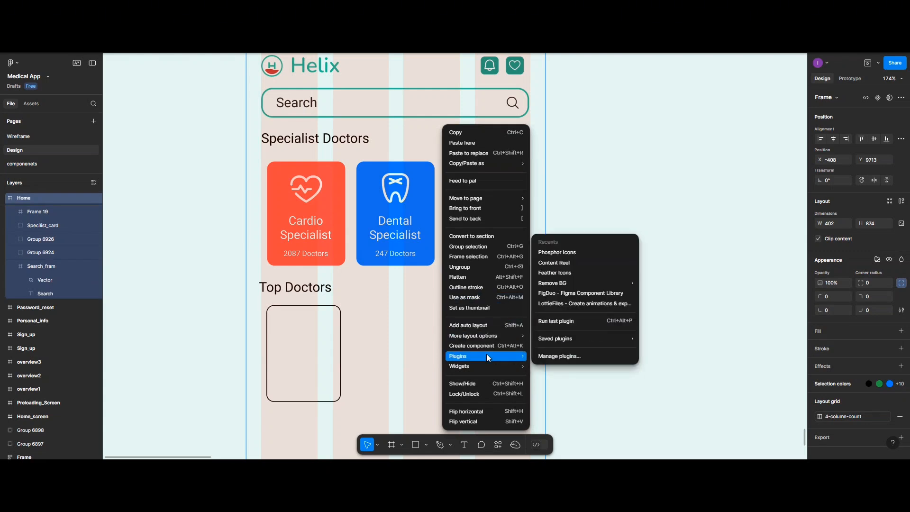
pyautogui.click(544, 356)
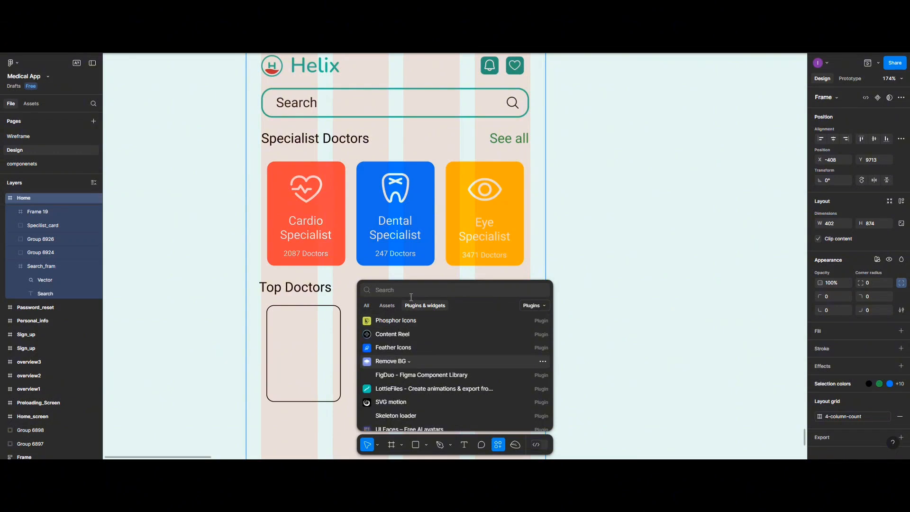
pyautogui.click(385, 335)
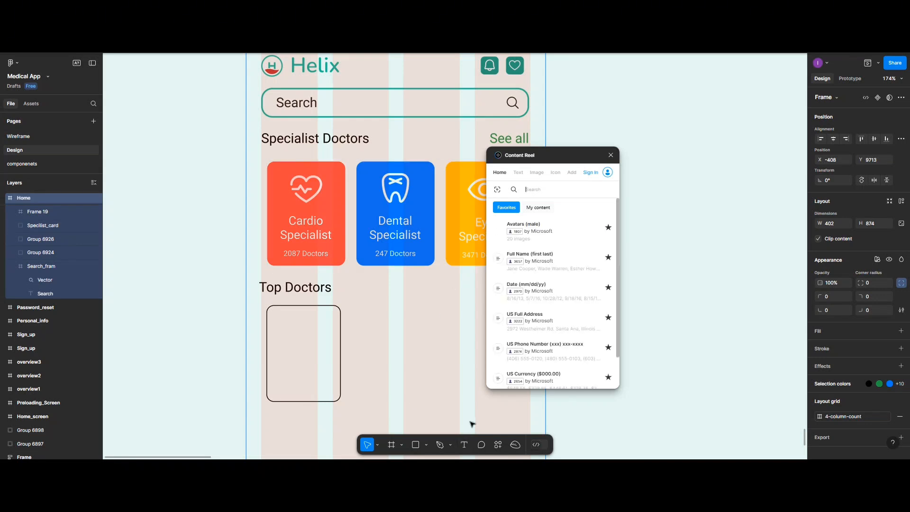
# Add a text beside the empty card, fill it with a Full Name from Content Reel, and prefix it with "Dr."
pyautogui.click(464, 444)
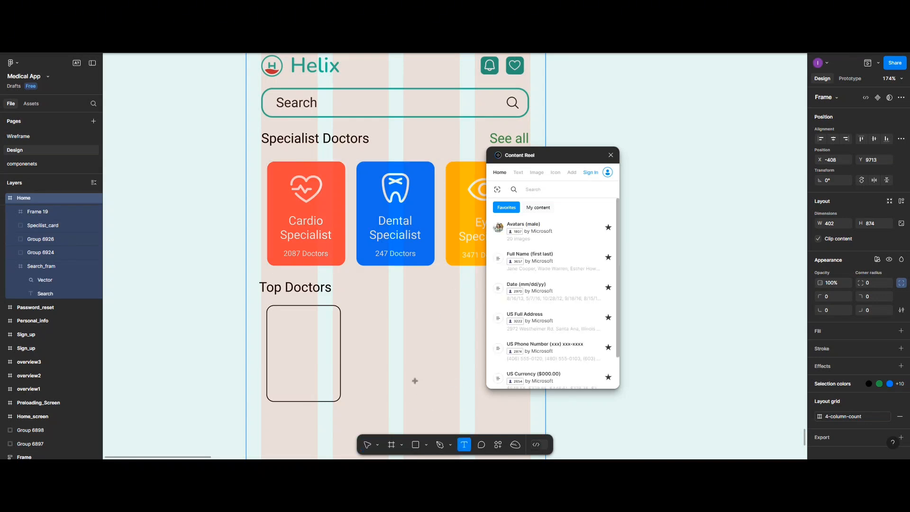
pyautogui.click(397, 344)
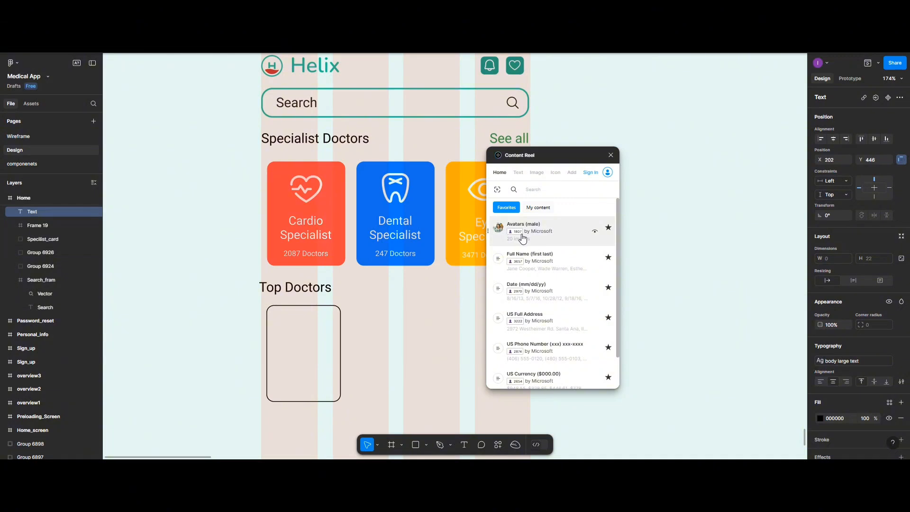
pyautogui.click(515, 262)
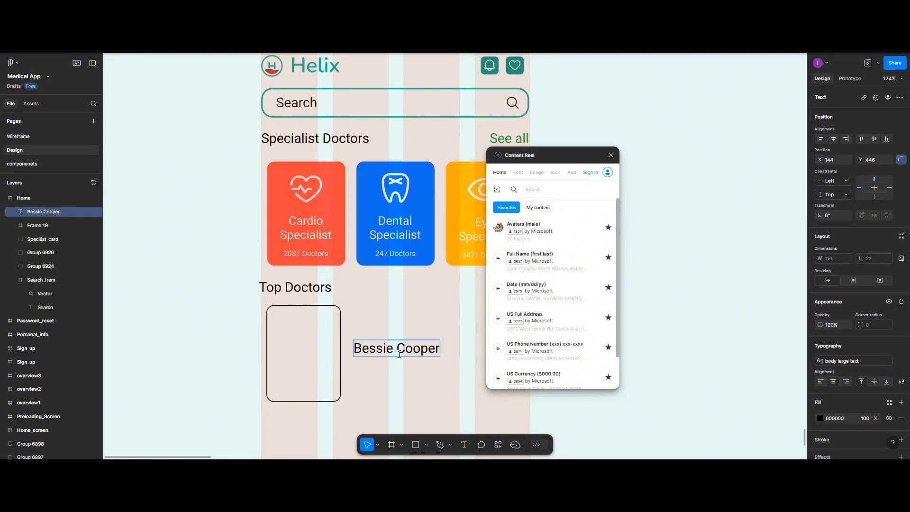
pyautogui.click(354, 351)
pyautogui.write('Dr.')
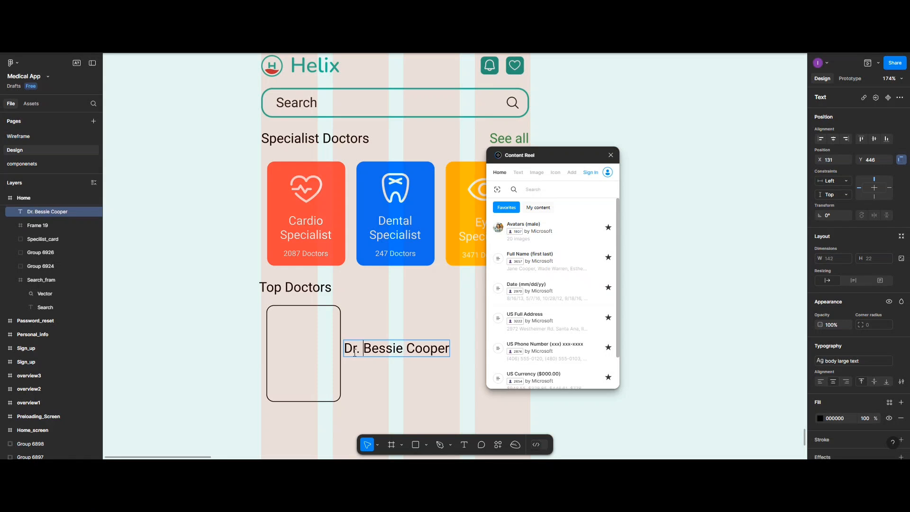
pyautogui.press('Escape')
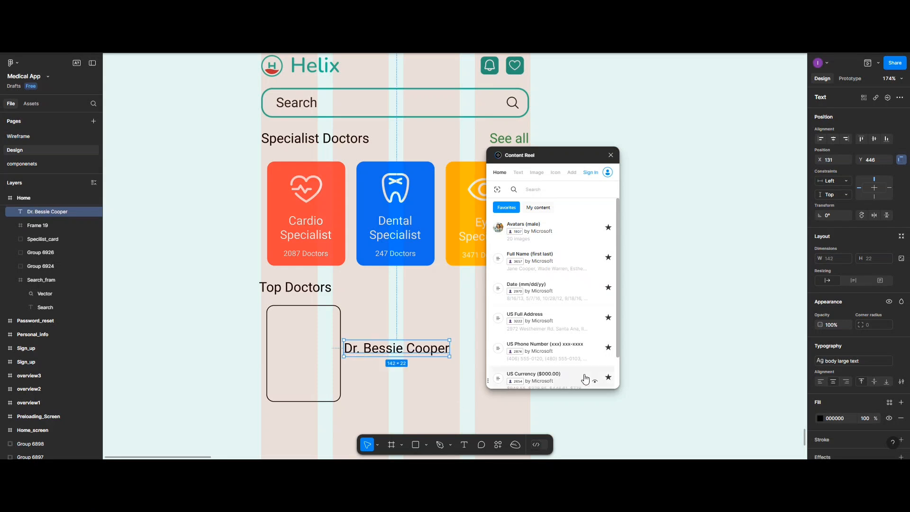
pyautogui.click(611, 155)
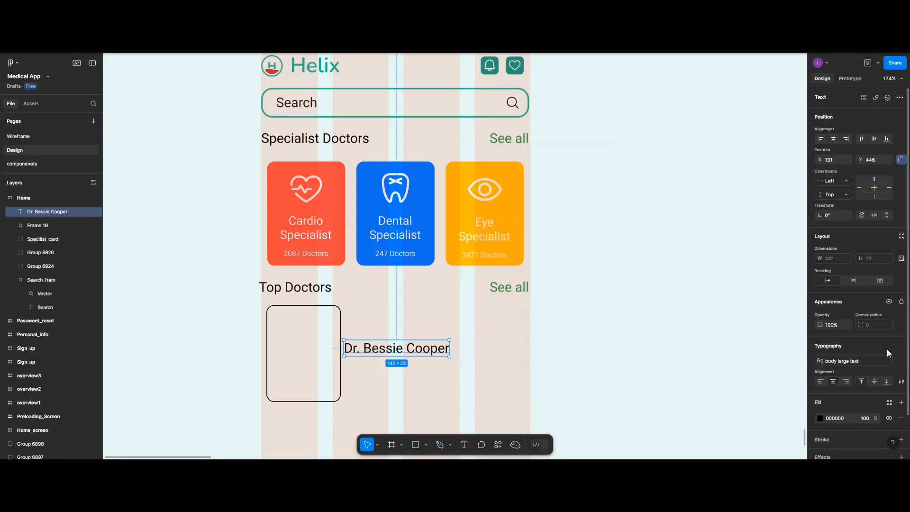
# Set the doctor name's font size to 10 and move it into the lower part of the Top Doctors card
pyautogui.click(896, 364)
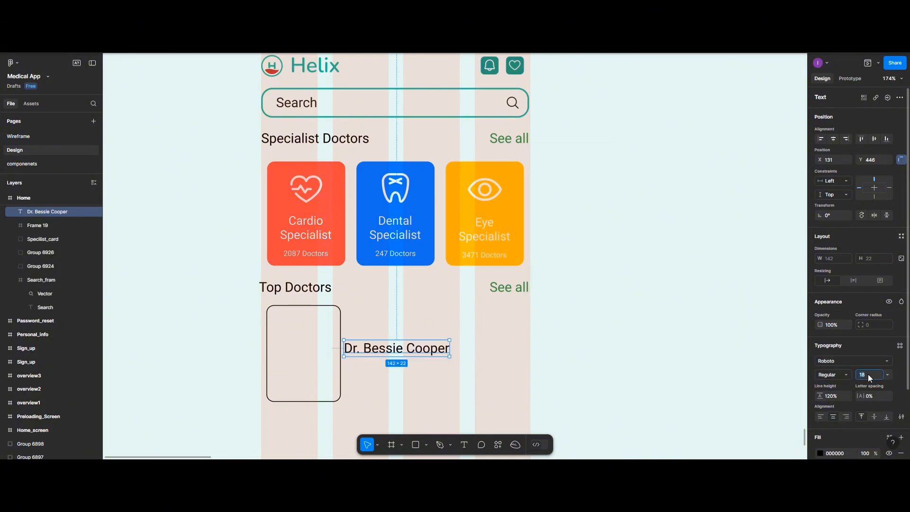
pyautogui.click(868, 374)
pyautogui.write('10')
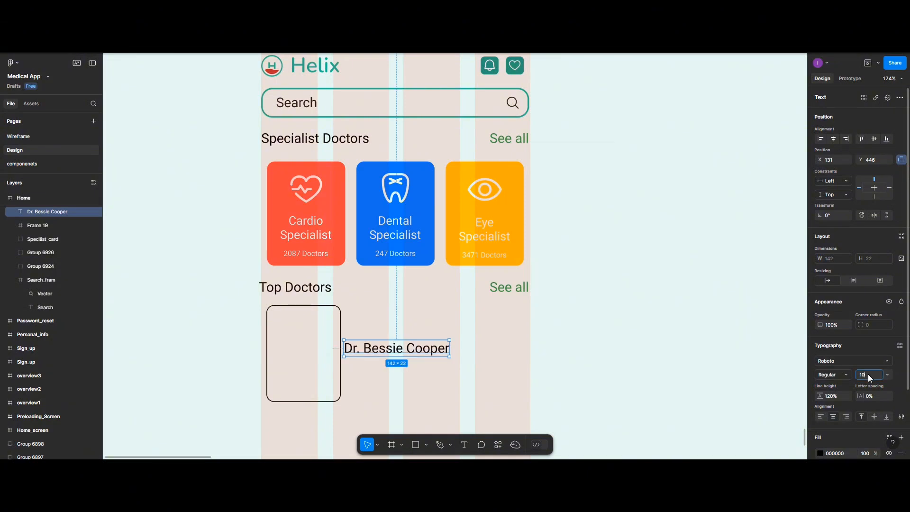
pyautogui.click(406, 381)
pyautogui.moveTo(377, 348); pyautogui.dragTo(308, 382)
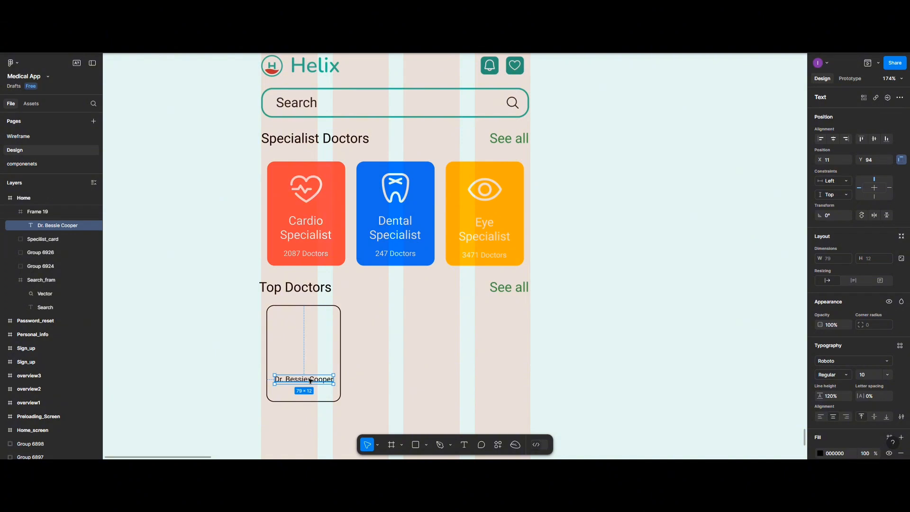
# Duplicate the doctor card to its right and delete the name text from the copy
pyautogui.scroll(5, 310, 381)
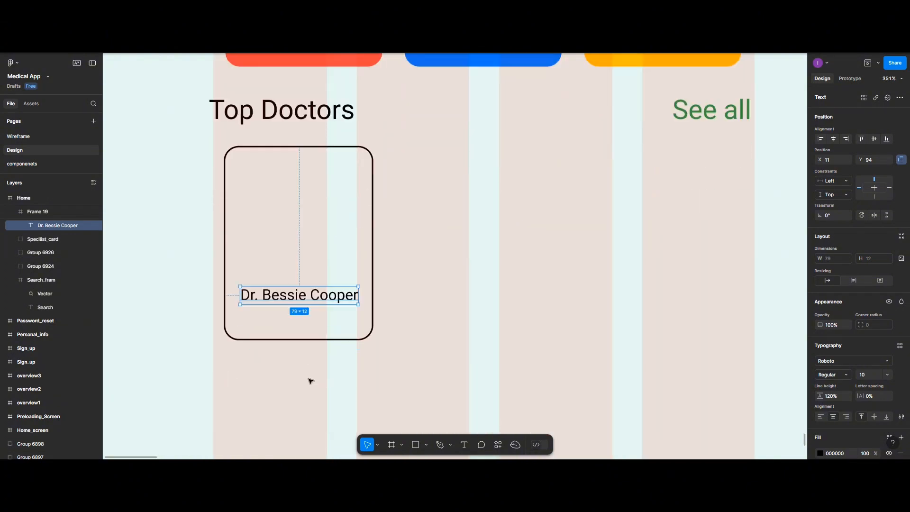
pyautogui.click(291, 236)
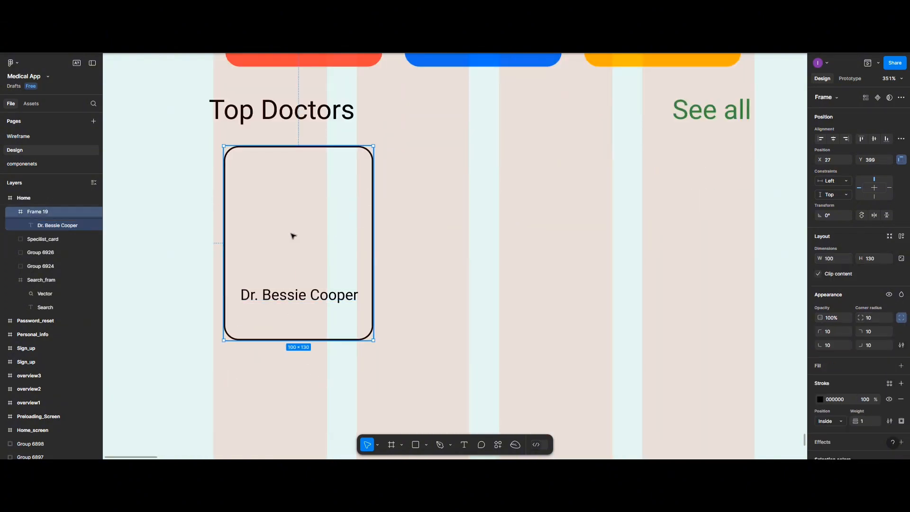
pyautogui.moveTo(292, 236); pyautogui.dragTo(468, 236)
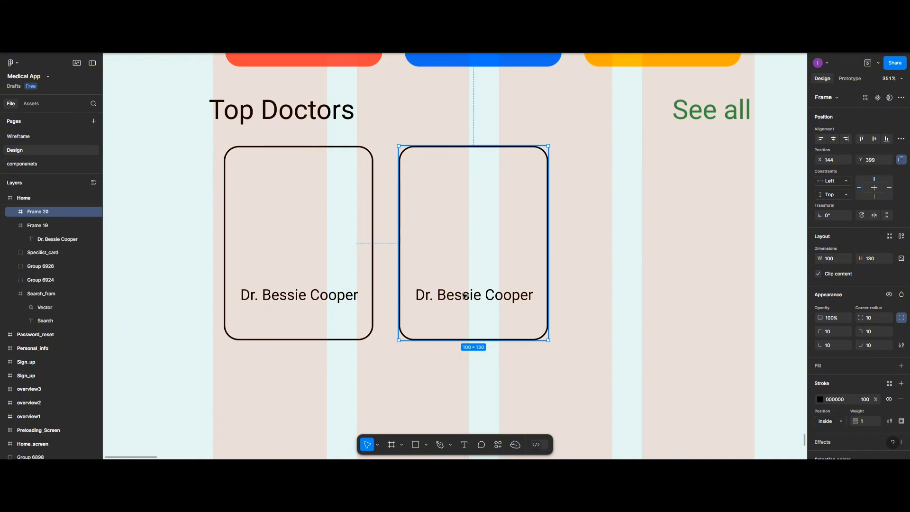
pyautogui.doubleClick(468, 297)
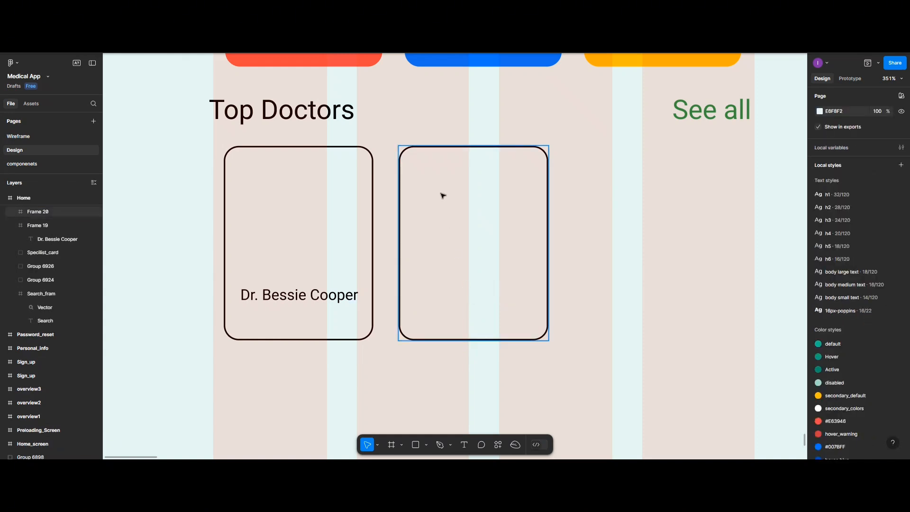
# Shorten the empty card copy to a height of 94 and set both of its lower corner radii to 0
pyautogui.moveTo(483, 338); pyautogui.dragTo(480, 287)
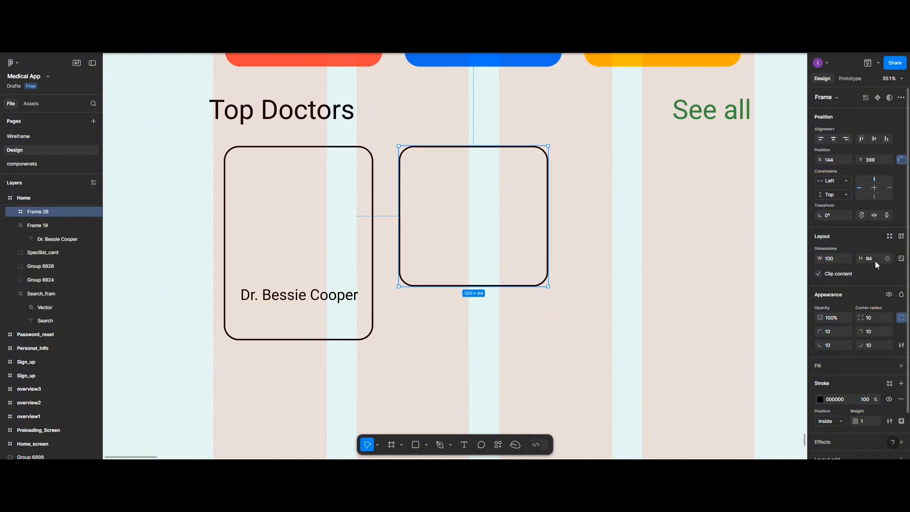
pyautogui.click(868, 345)
pyautogui.click(827, 346)
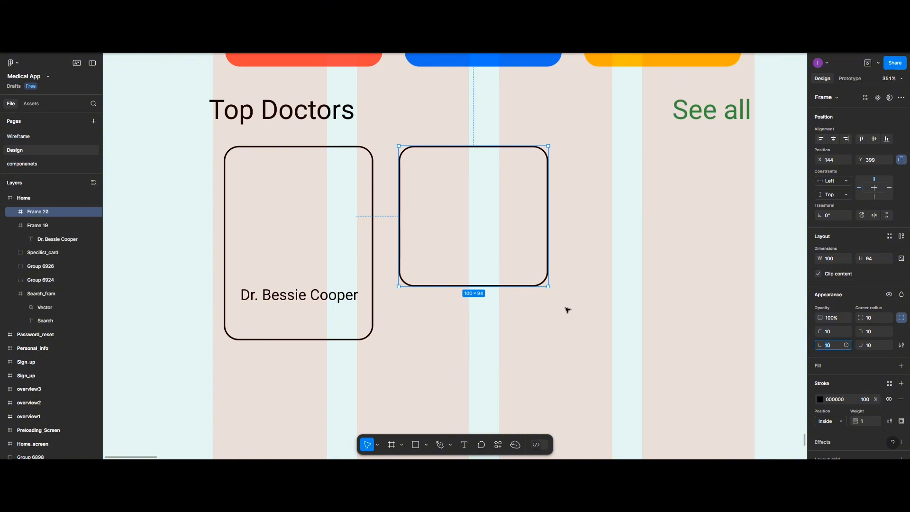
pyautogui.click(902, 319)
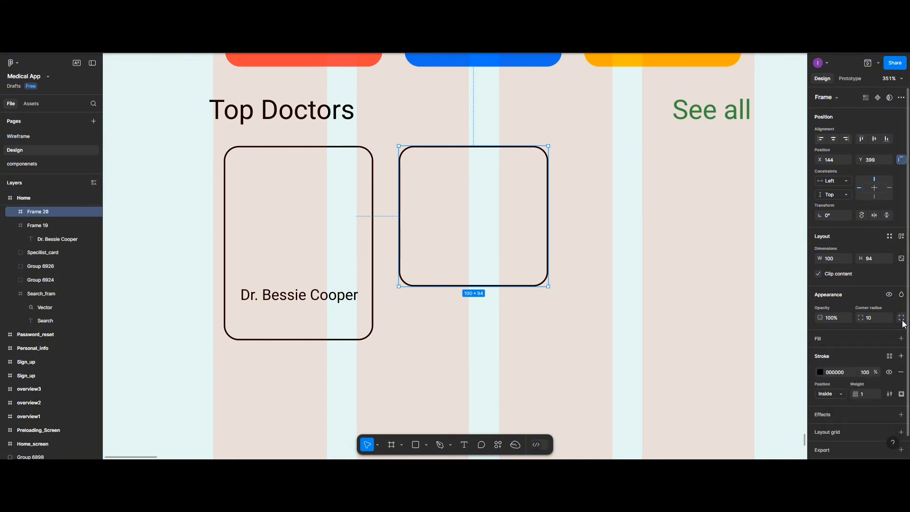
pyautogui.click(902, 320)
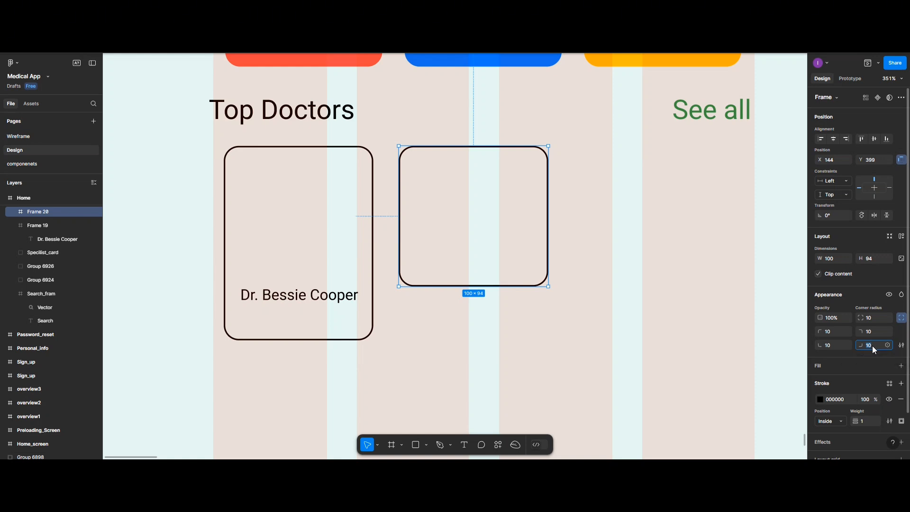
pyautogui.write('0')
pyautogui.click(833, 346)
pyautogui.write('0')
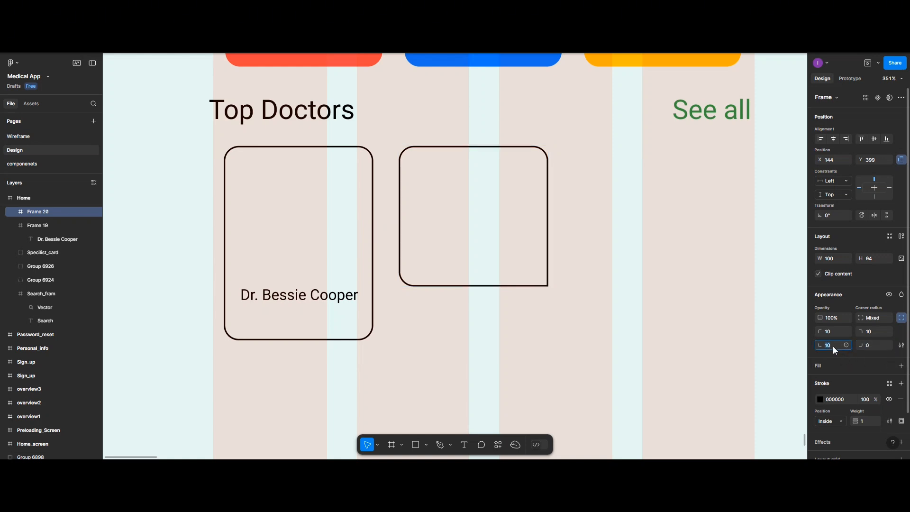
pyautogui.press('Return')
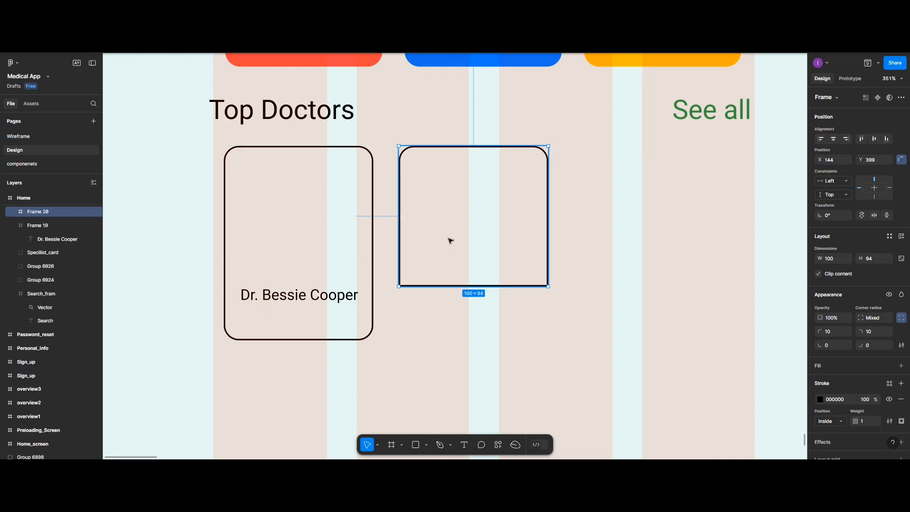
# Place a duplicate of the shortened frame, rotated by 180°, directly beneath the original so their square edges meet
pyautogui.moveTo(450, 240); pyautogui.dragTo(453, 319)
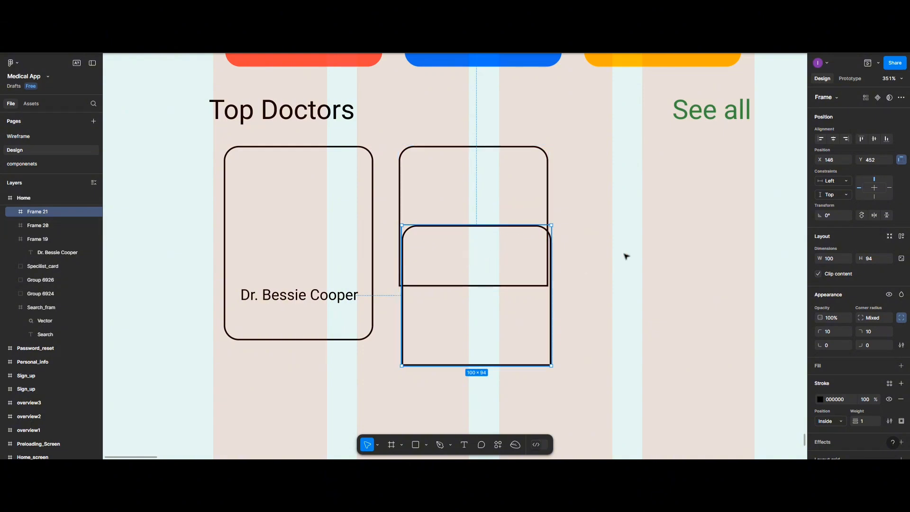
pyautogui.moveTo(471, 256); pyautogui.dragTo(661, 232)
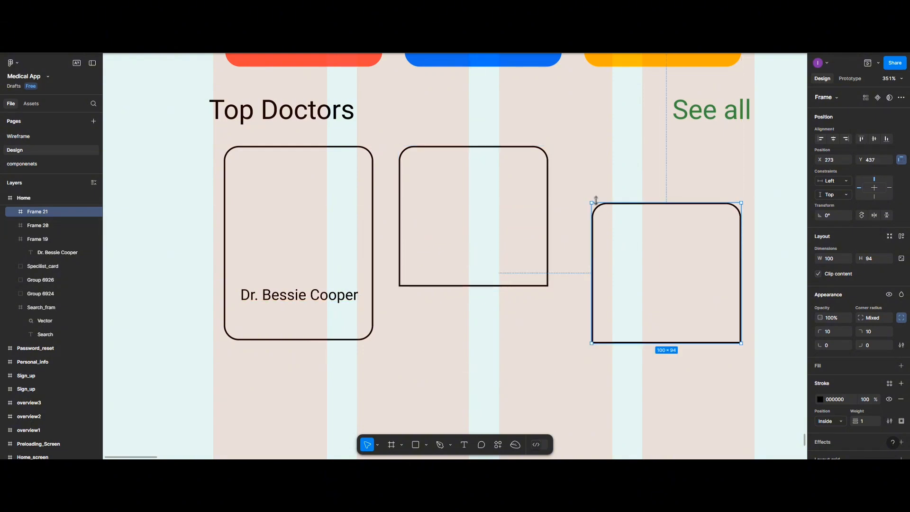
pyautogui.moveTo(588, 202); pyautogui.dragTo(715, 316)
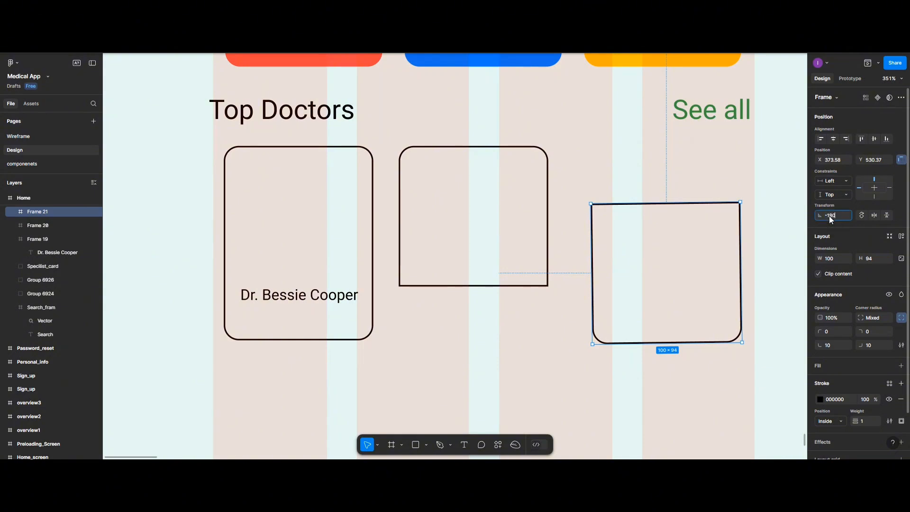
pyautogui.press('Return')
pyautogui.press('Escape')
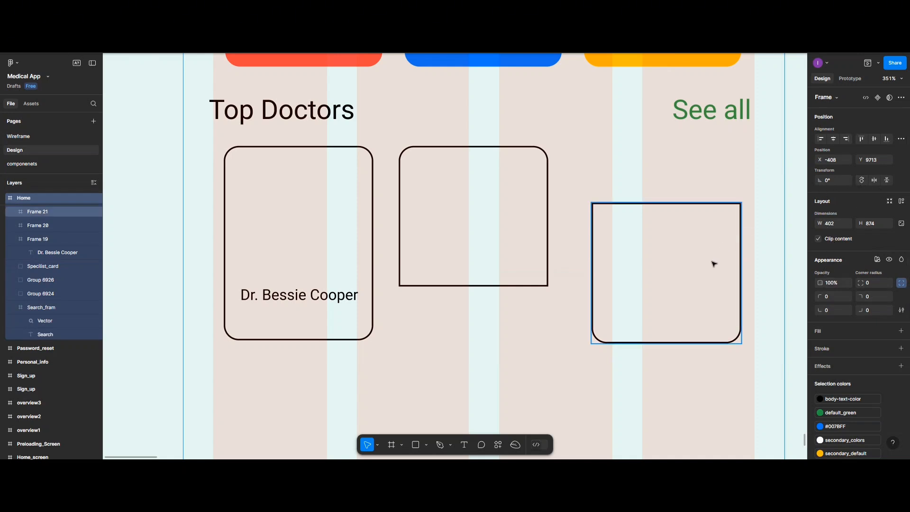
pyautogui.click(687, 292)
pyautogui.moveTo(687, 292); pyautogui.dragTo(501, 372)
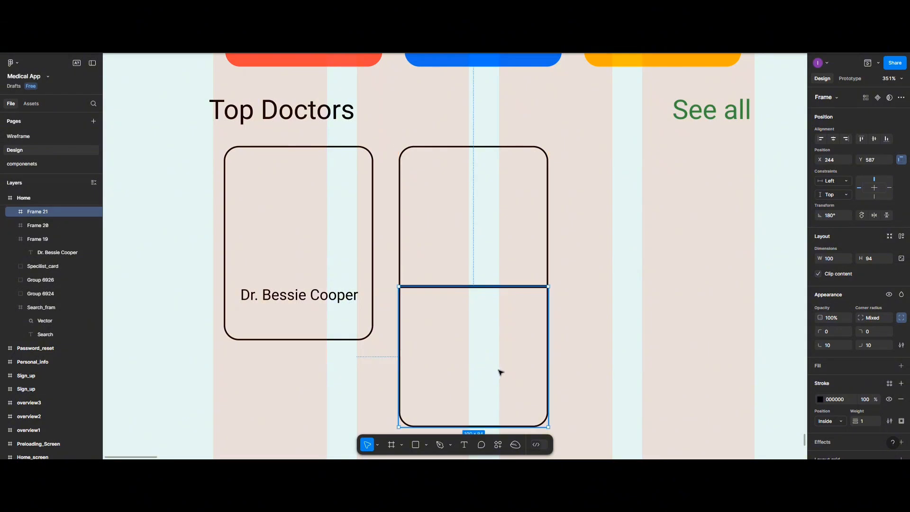
# Reduce the rotated lower frame's height to 36 so its lower edge aligns with the first doctor card
pyautogui.click(313, 212)
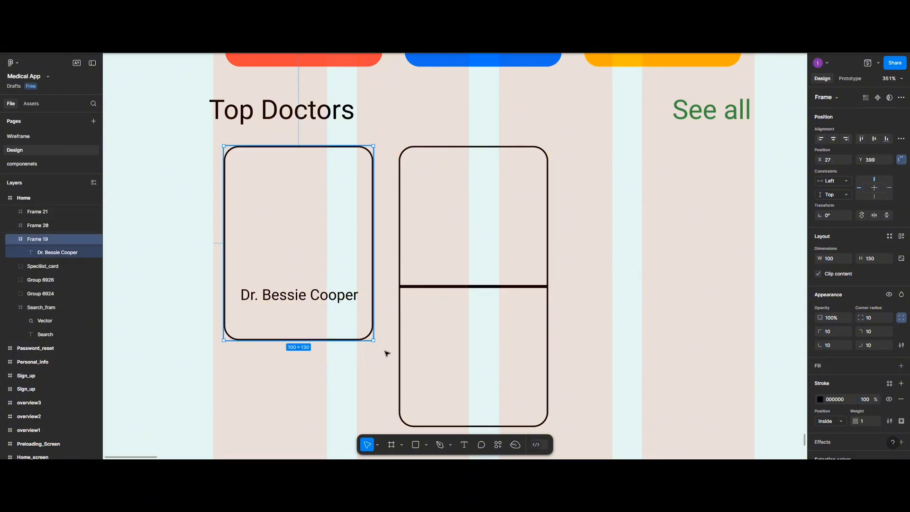
pyautogui.click(448, 386)
pyautogui.moveTo(472, 427); pyautogui.dragTo(484, 341)
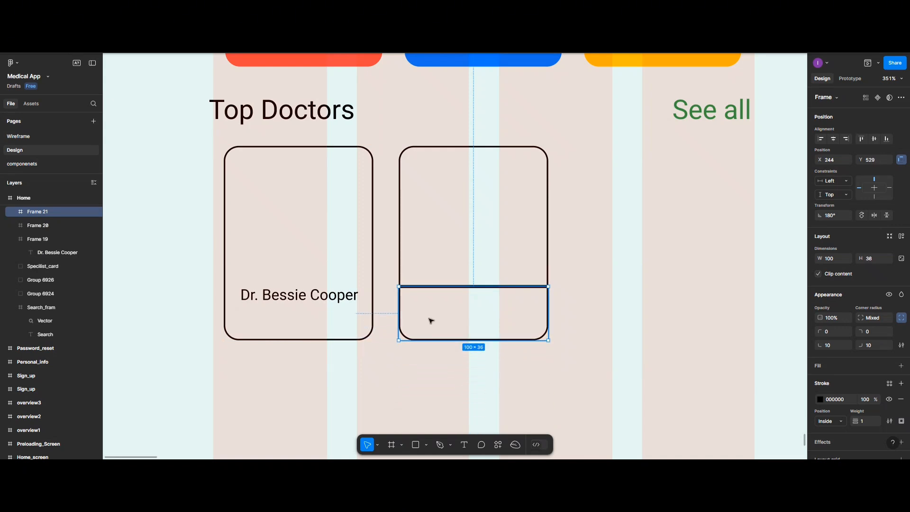
# Move the 36-high frame into the lower part of the first doctor card and place the doctor's name inside it
pyautogui.doubleClick(287, 296)
pyautogui.moveTo(288, 295); pyautogui.dragTo(267, 329)
pyautogui.click(445, 331)
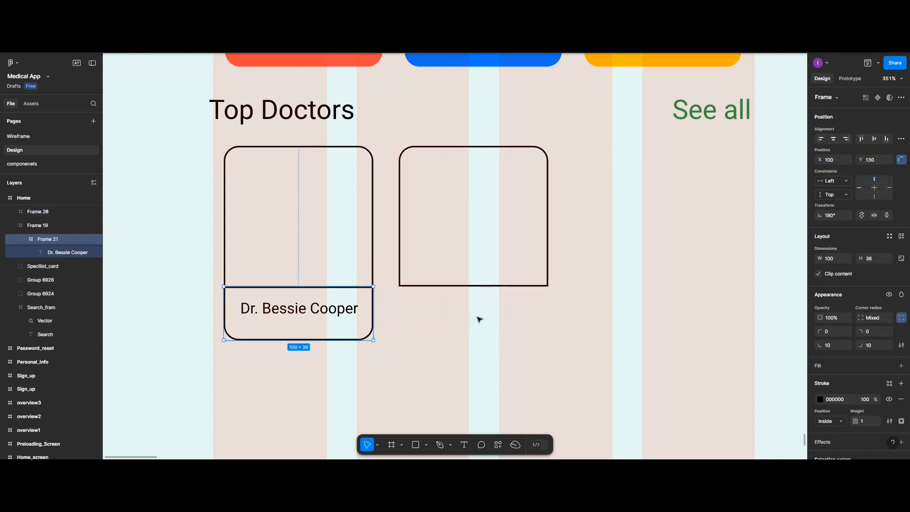
# Duplicate the doctor's name directly below itself and change the copy's text to "Cardio Specialist"
pyautogui.doubleClick(285, 314)
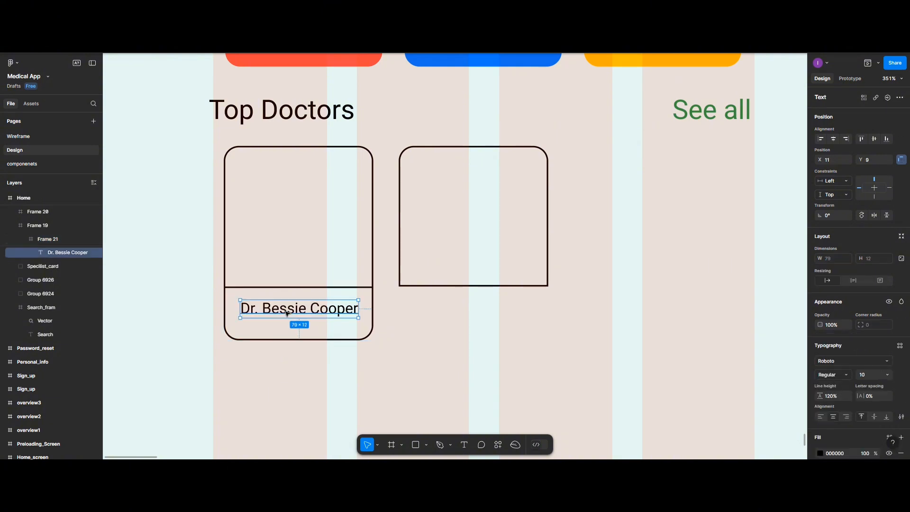
pyautogui.hotkey('ctrl', 'd')
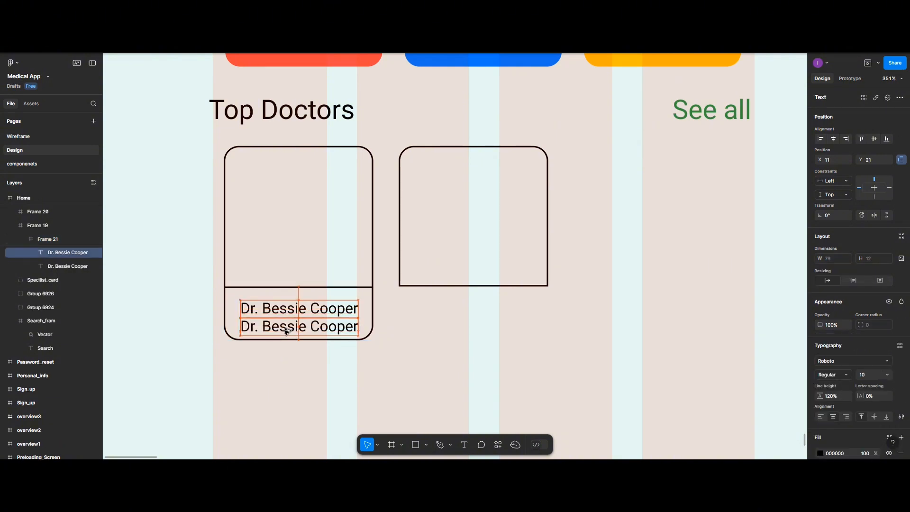
pyautogui.doubleClick(285, 331)
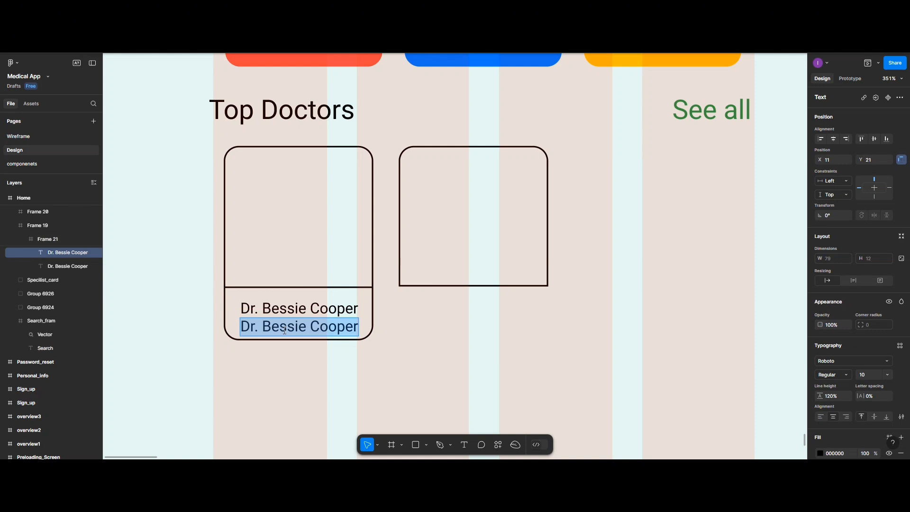
pyautogui.write('Cadi')
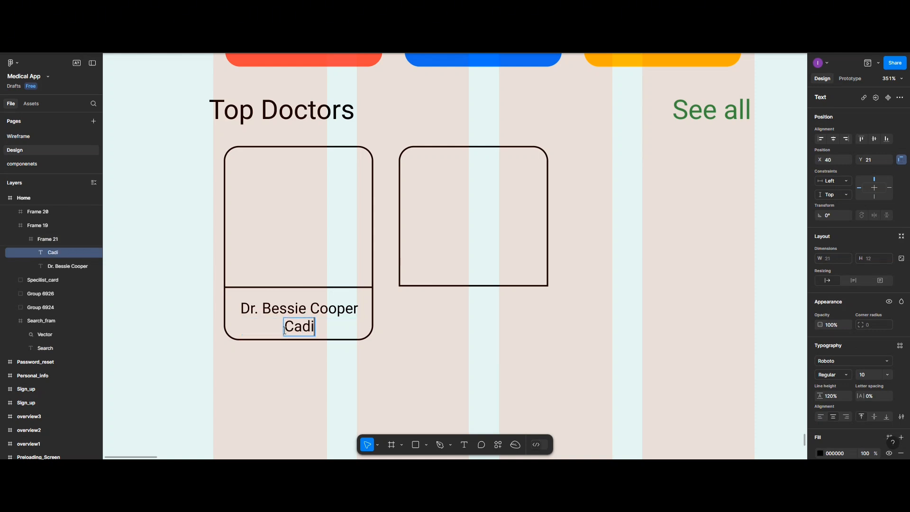
pyautogui.write('o Speci')
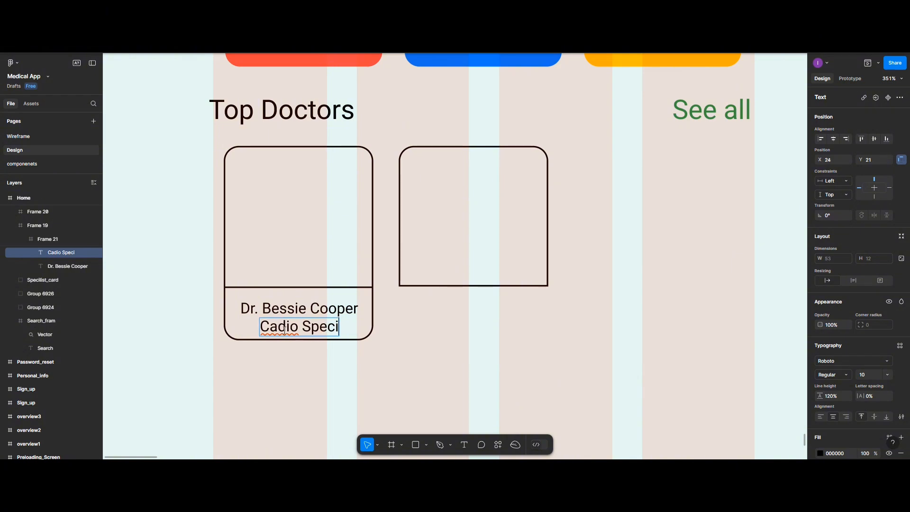
pyautogui.write('alist')
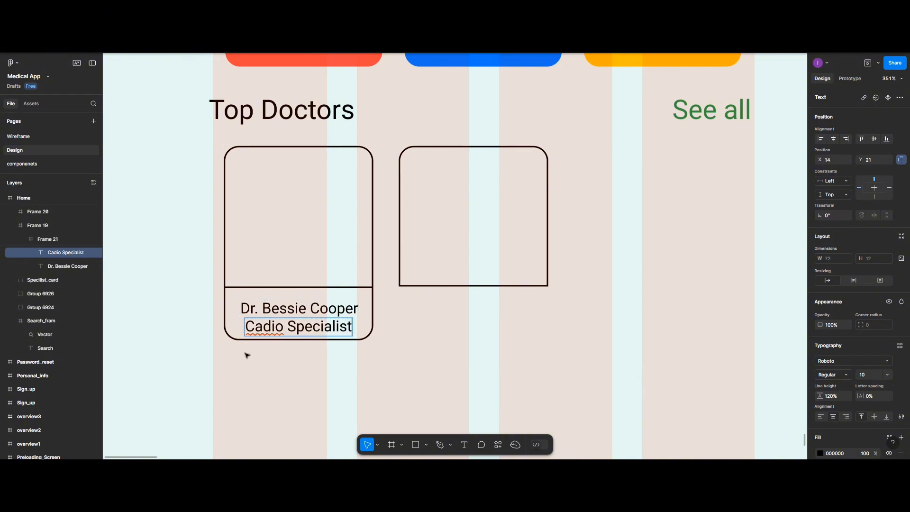
pyautogui.click(264, 328)
pyautogui.write('r')
pyautogui.press('Escape')
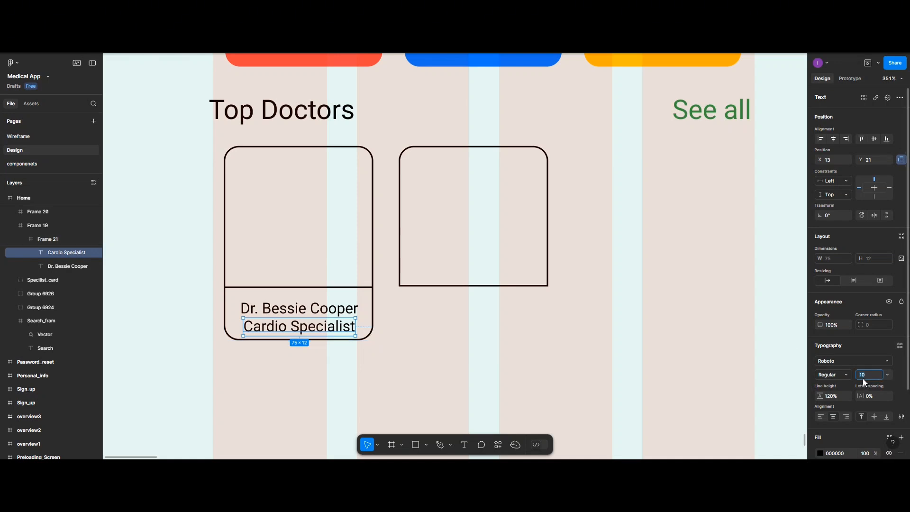
# Set the "Cardio Specialist" text to font size 8 and its fill opacity to 70%
pyautogui.write('8')
pyautogui.scroll(-3, 852, 430)
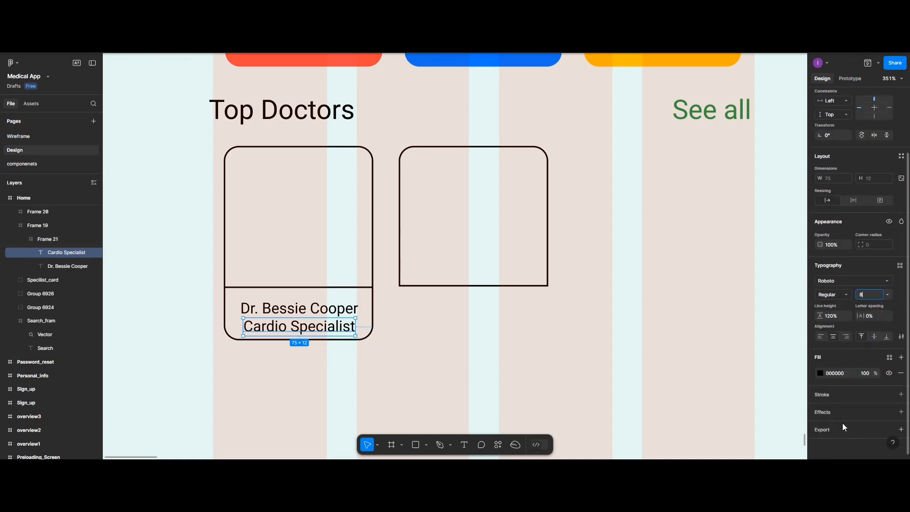
pyautogui.click(820, 374)
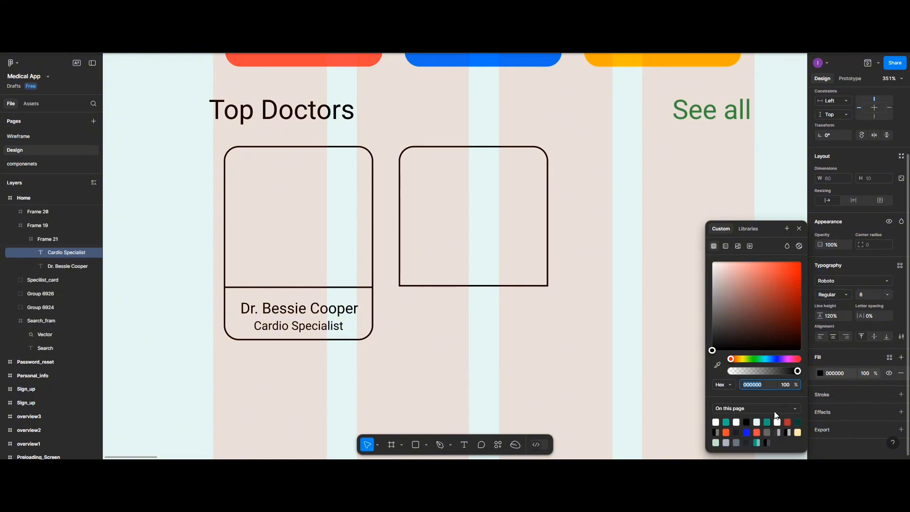
pyautogui.click(864, 373)
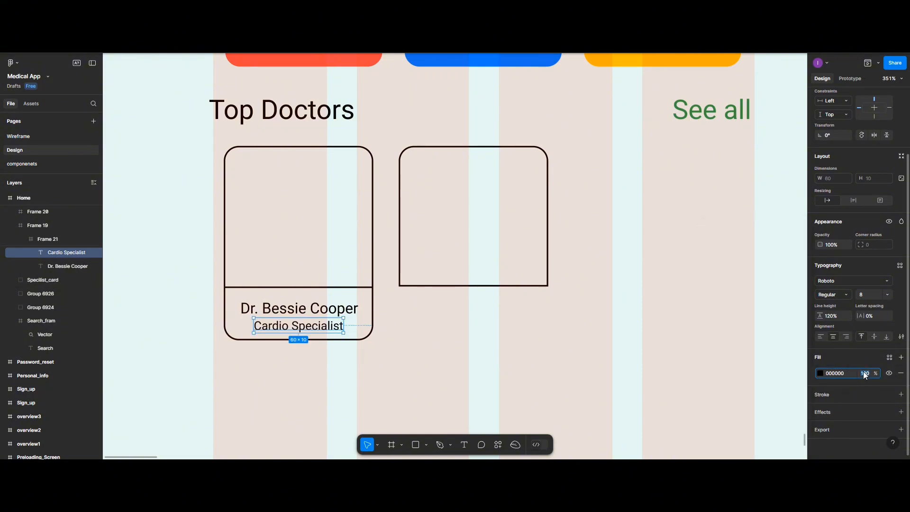
pyautogui.write('70')
pyautogui.press('Return')
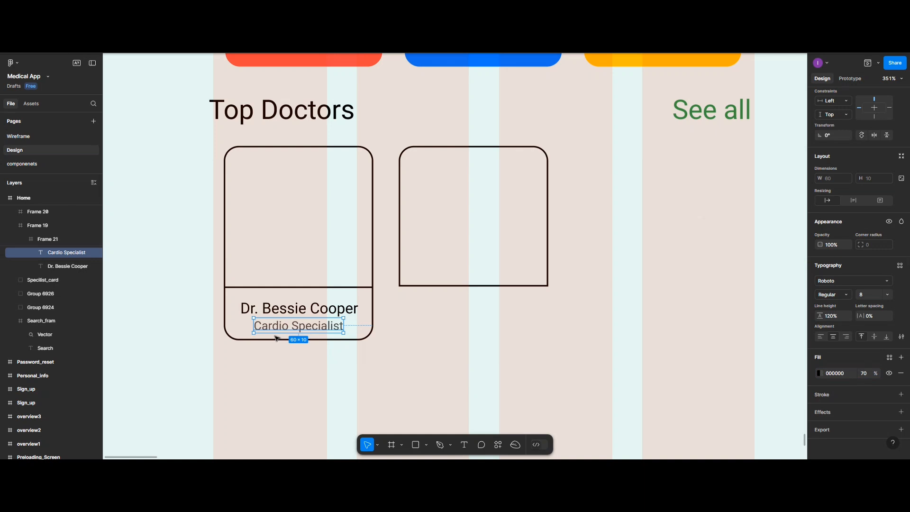
# Remove the stroke from the frame behind the doctor's details and give it a white FFFFFF fill
pyautogui.click(330, 307)
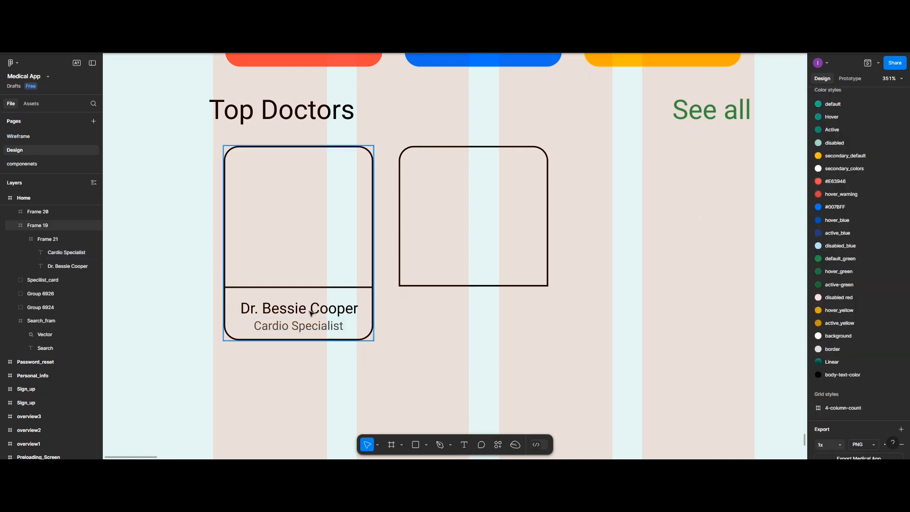
pyautogui.click(321, 298)
pyautogui.click(340, 294)
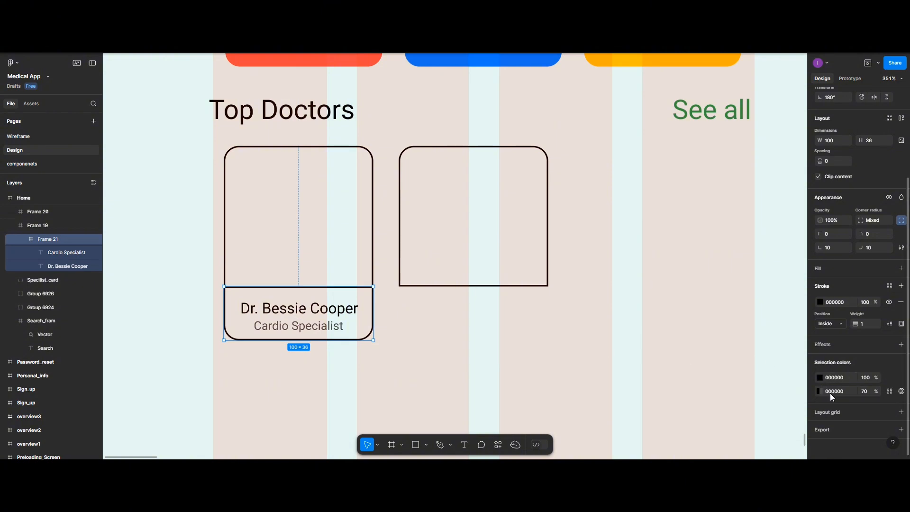
pyautogui.scroll(2, 867, 390)
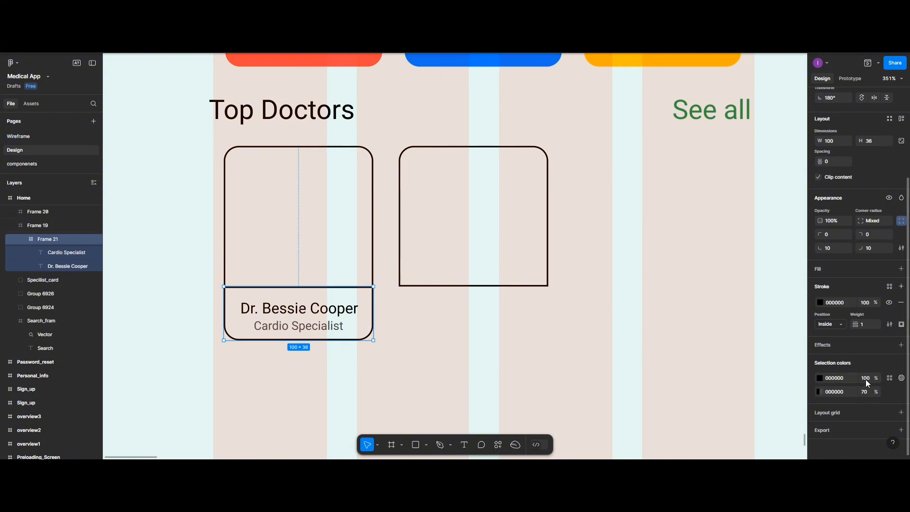
pyautogui.click(901, 350)
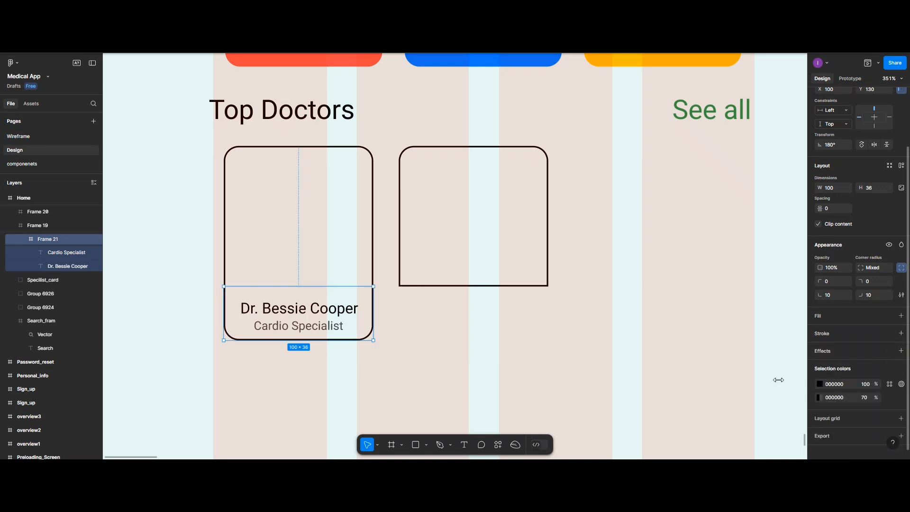
pyautogui.click(816, 316)
pyautogui.click(820, 331)
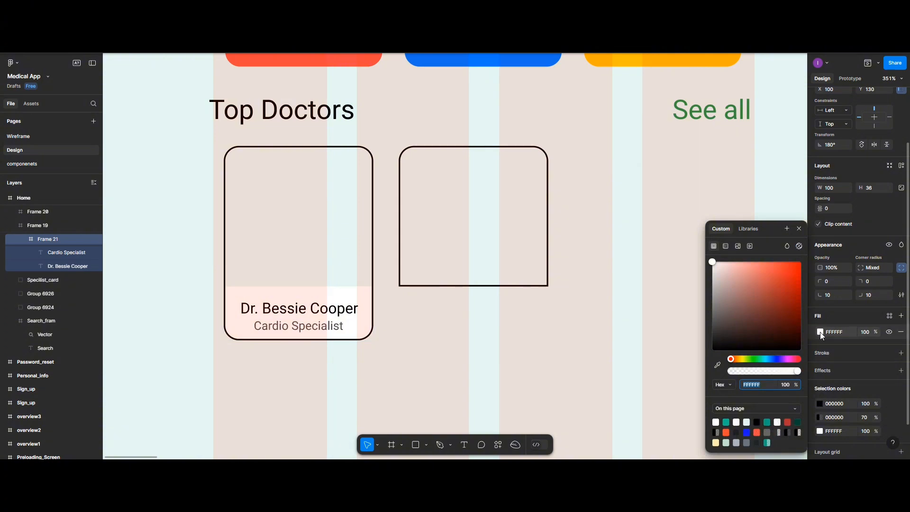
# Launch the UI Faces – Free AI avatars plugin from the full list of plugins
pyautogui.click(416, 230)
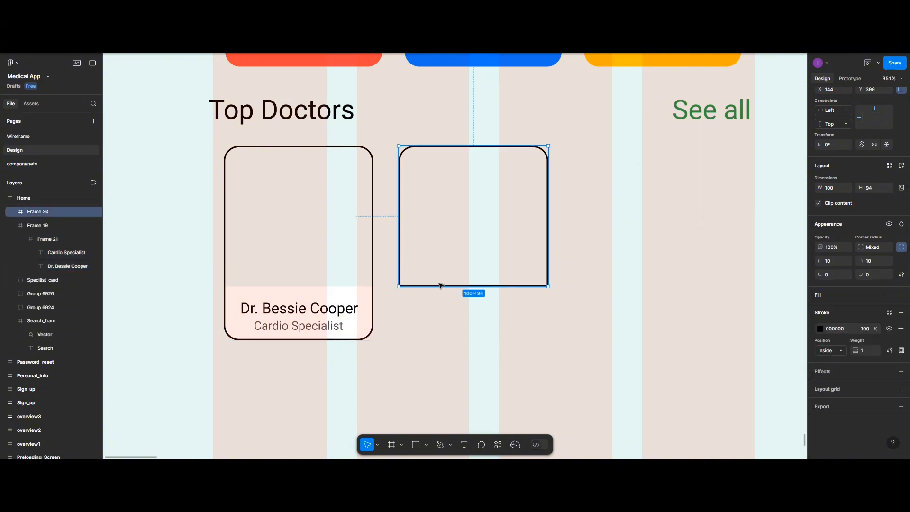
pyautogui.rightClick(474, 365)
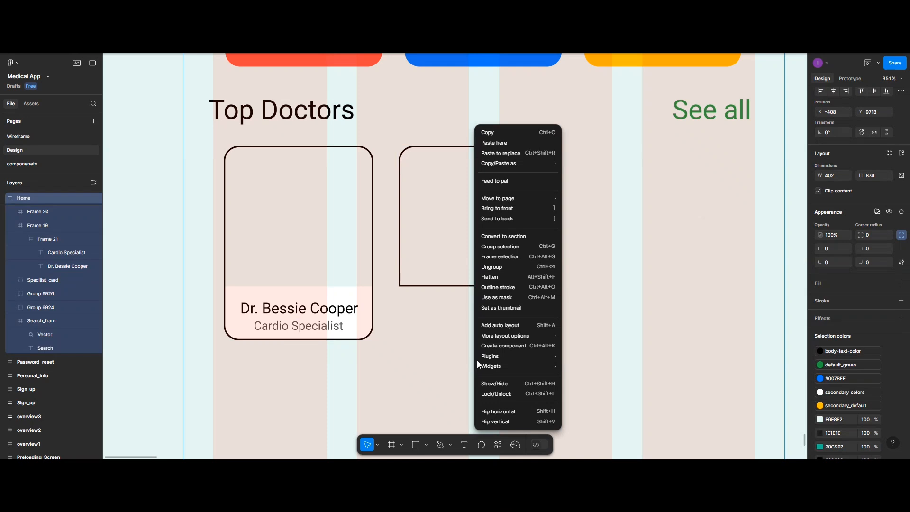
pyautogui.moveTo(487, 359)
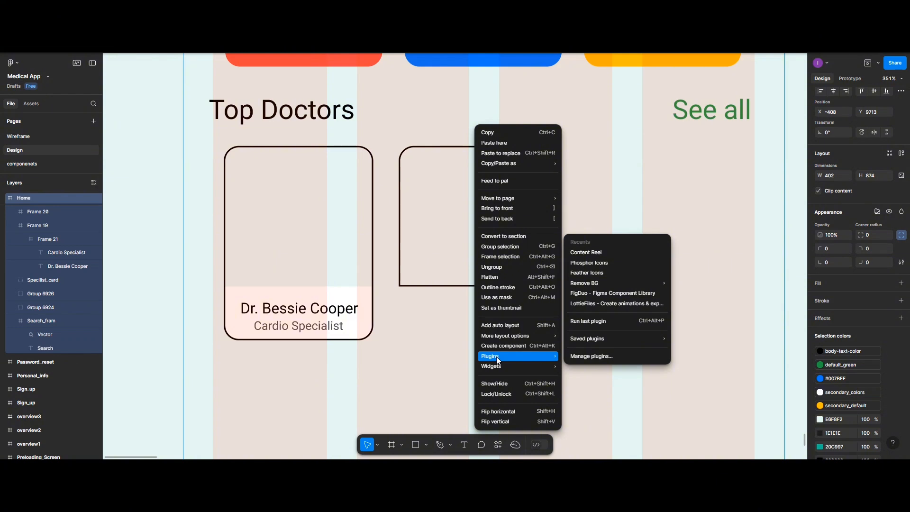
pyautogui.click(575, 356)
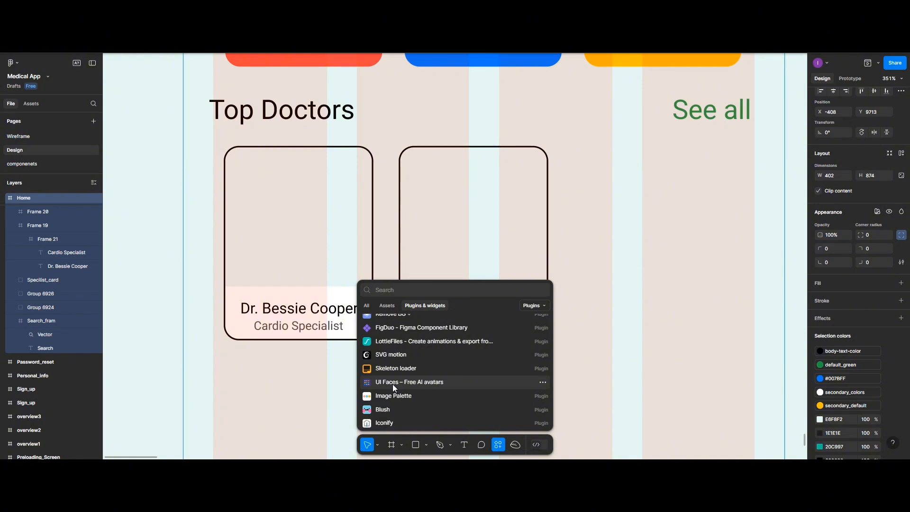
pyautogui.click(393, 384)
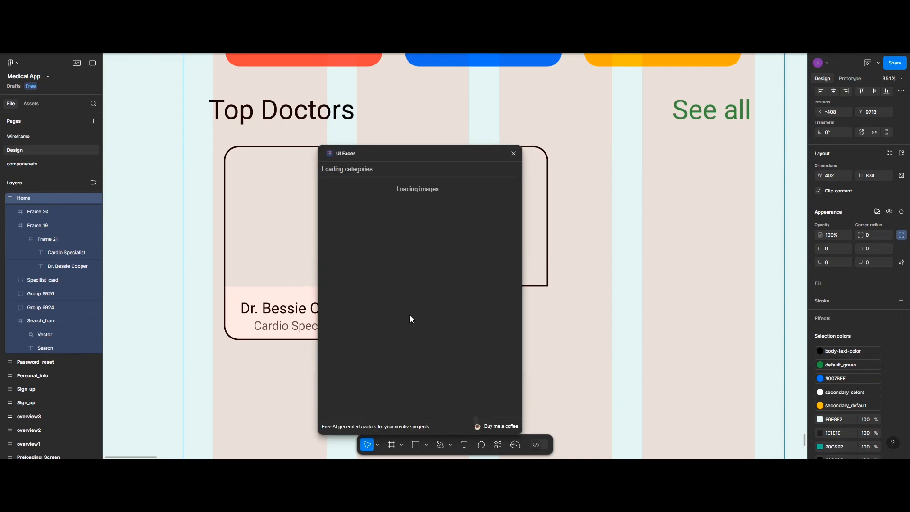
pyautogui.moveTo(403, 160); pyautogui.dragTo(278, 171)
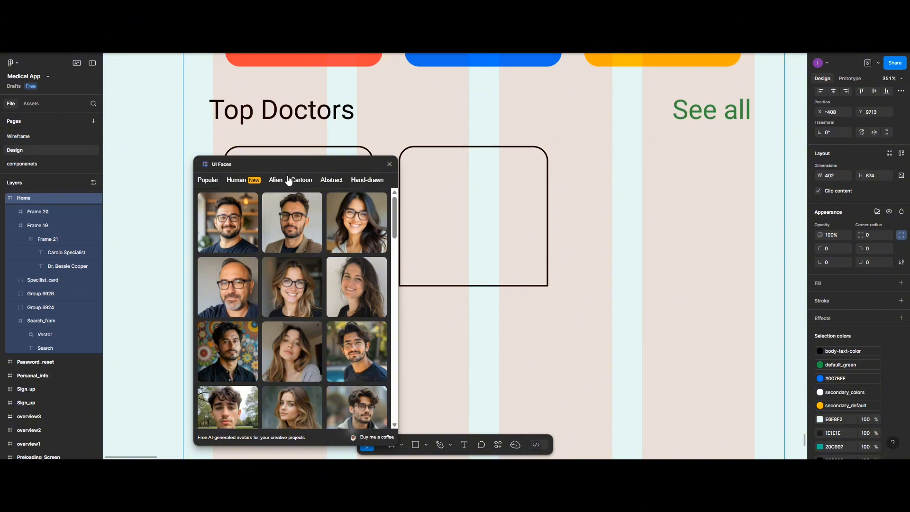
pyautogui.scroll(-5, 293, 255)
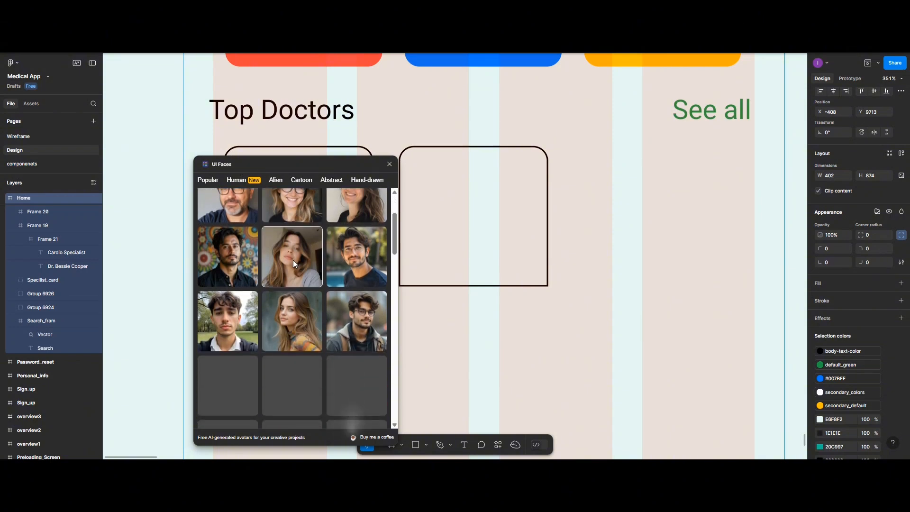
pyautogui.scroll(-1, 293, 260)
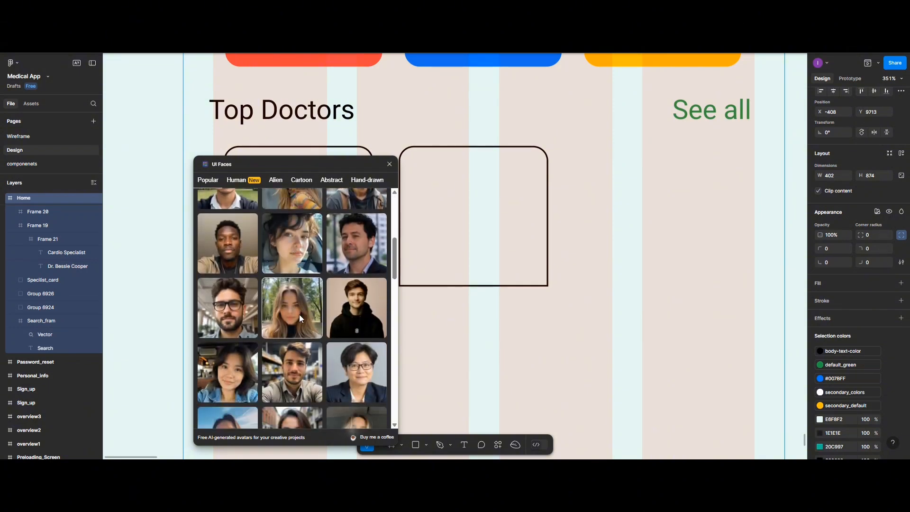
pyautogui.scroll(-1, 273, 352)
pyautogui.scroll(-4, 273, 351)
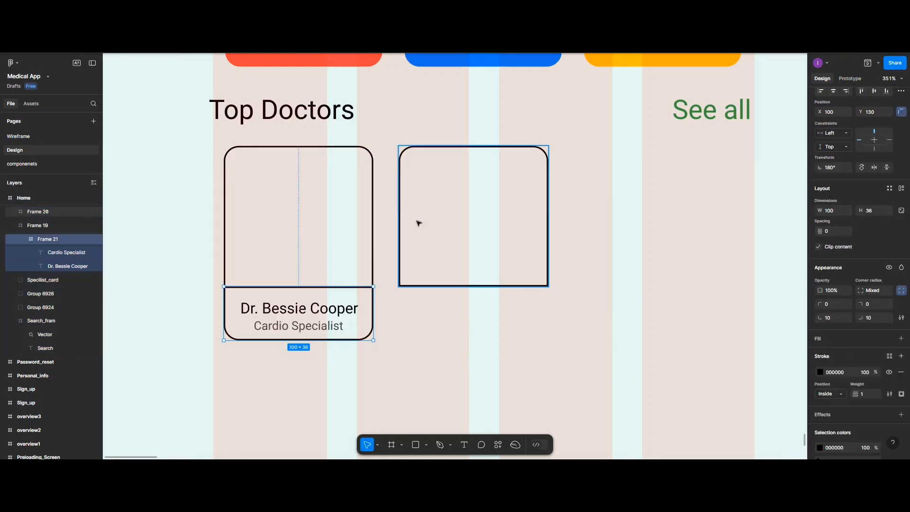
# Fill the empty frame beside the doctor's card with the UI Faces avatar of a man in glasses and a white doctor's coat
pyautogui.click(418, 223)
pyautogui.rightClick(421, 228)
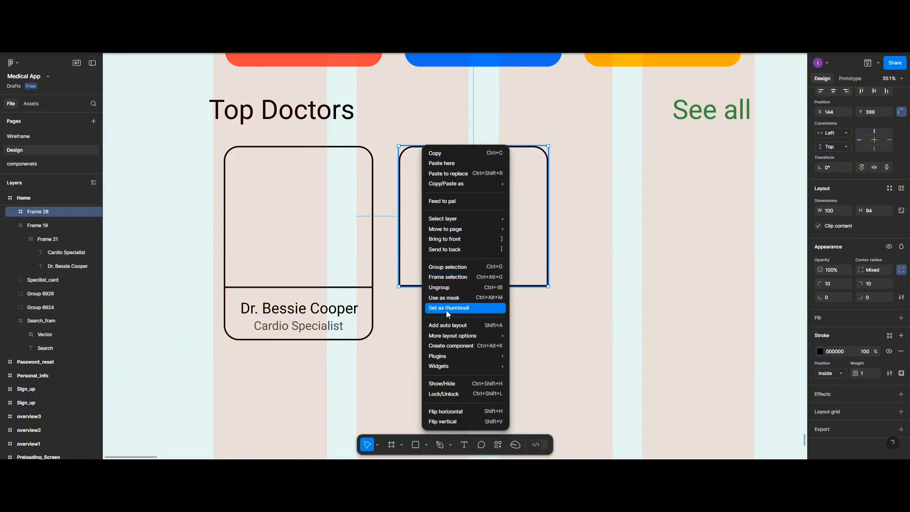
pyautogui.moveTo(456, 357)
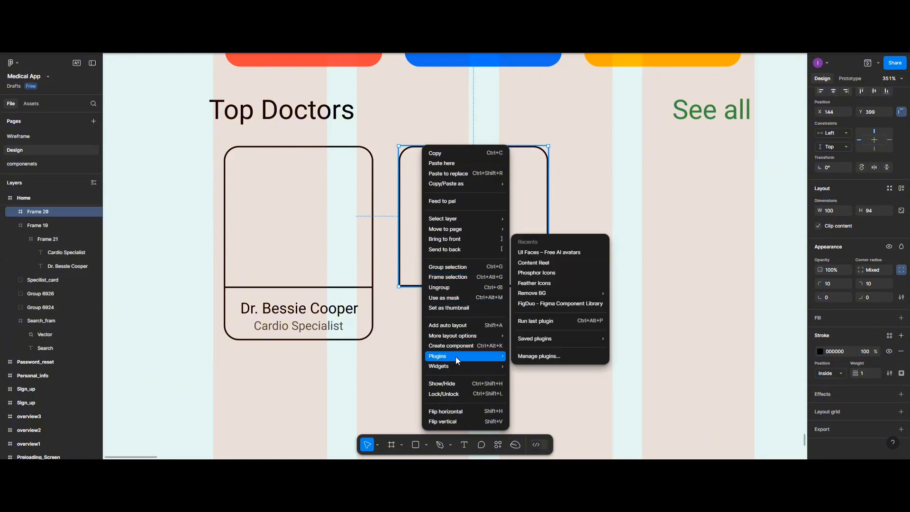
pyautogui.click(540, 252)
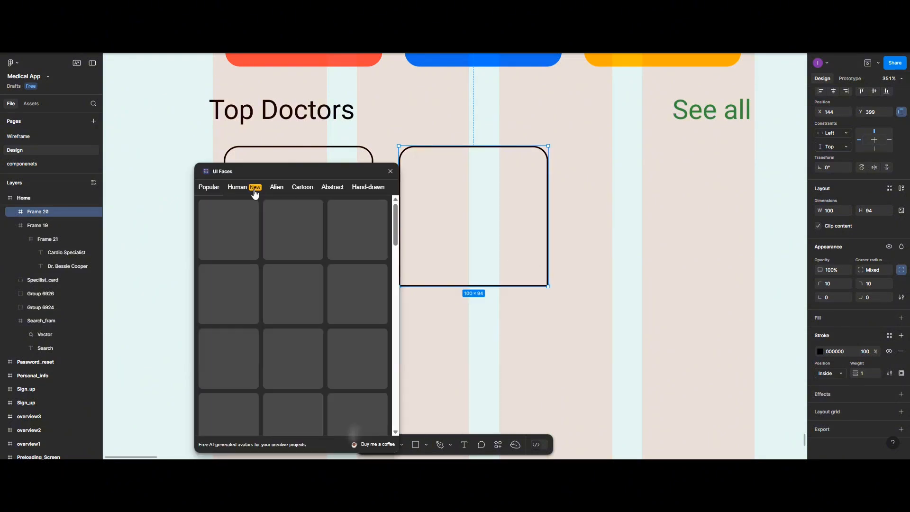
pyautogui.scroll(-5, 279, 275)
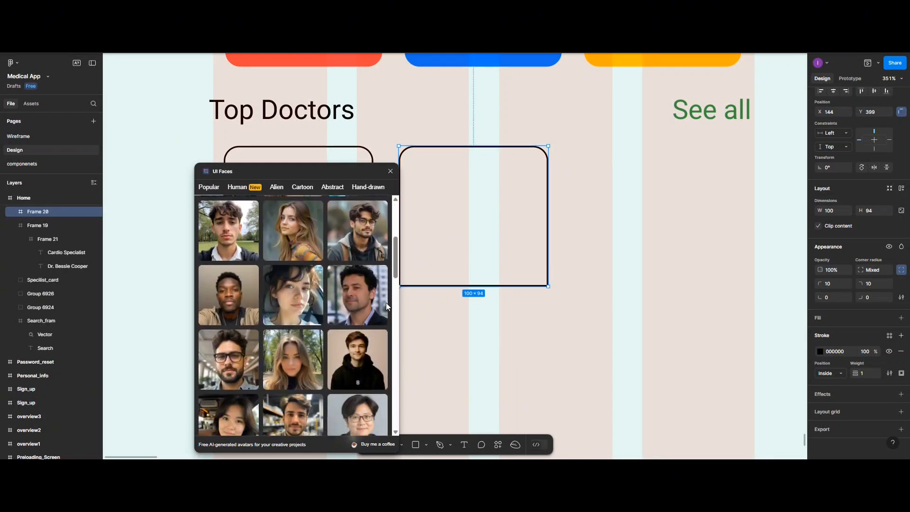
pyautogui.scroll(-5, 375, 306)
pyautogui.scroll(-3, 315, 319)
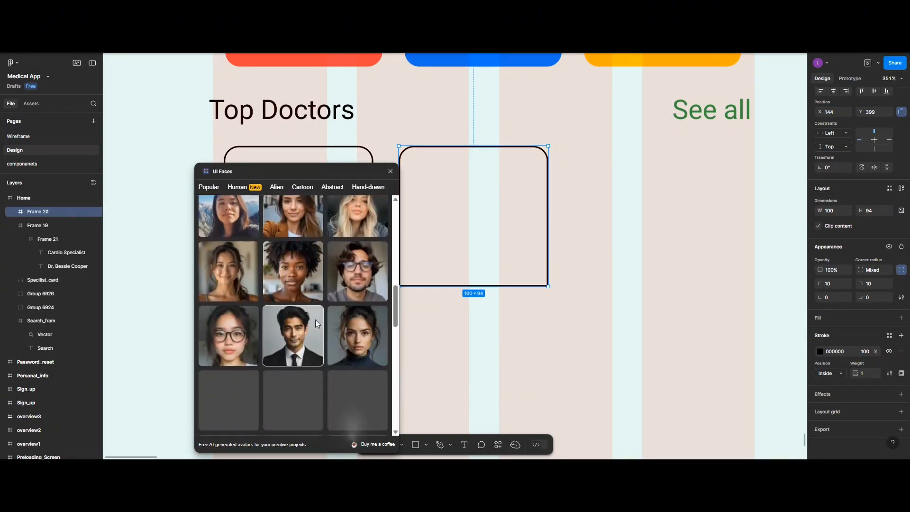
pyautogui.click(297, 343)
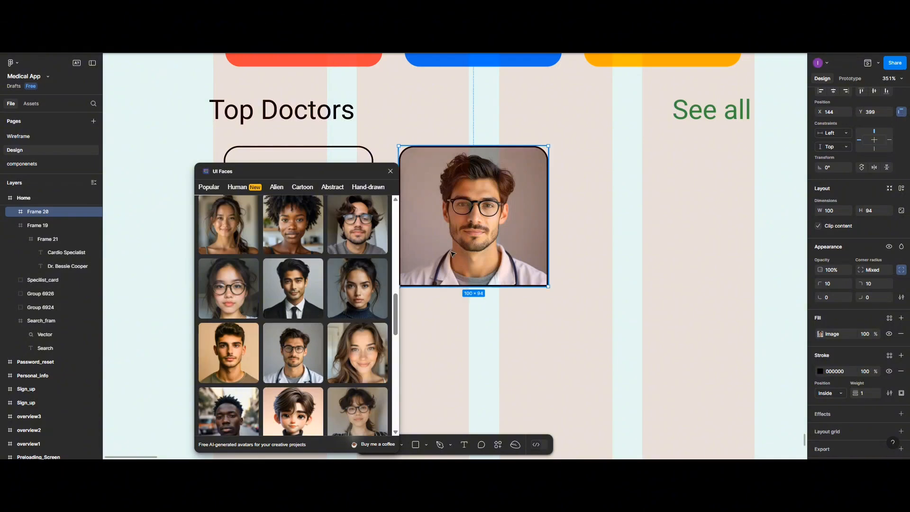
pyautogui.click(390, 171)
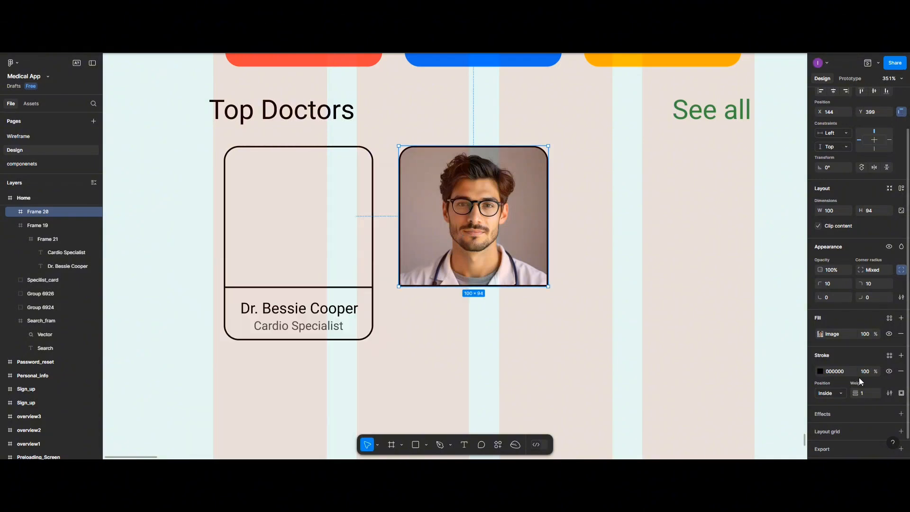
# Remove the stroke from the photo frame and place it inside the doctor's card, filling the area above the name and specialty
pyautogui.click(901, 371)
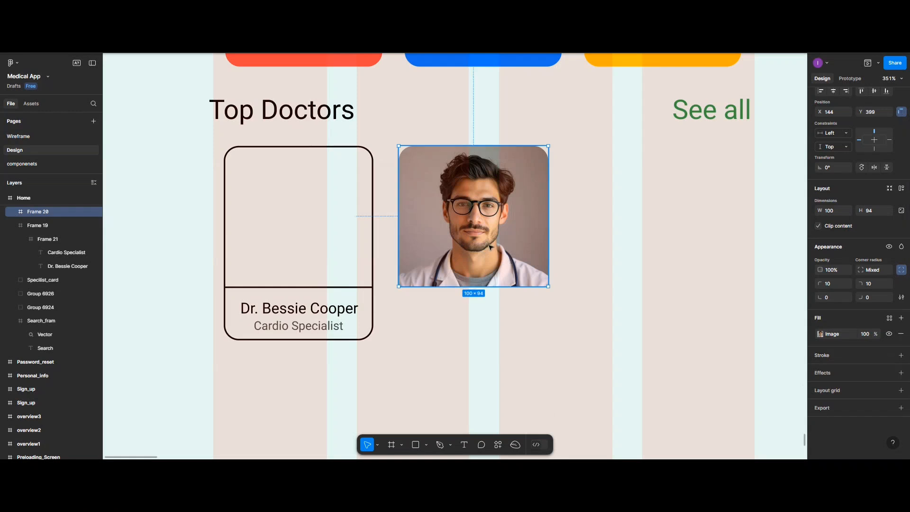
pyautogui.press('Left')
pyautogui.press('Left')
pyautogui.moveTo(338, 253); pyautogui.dragTo(314, 250)
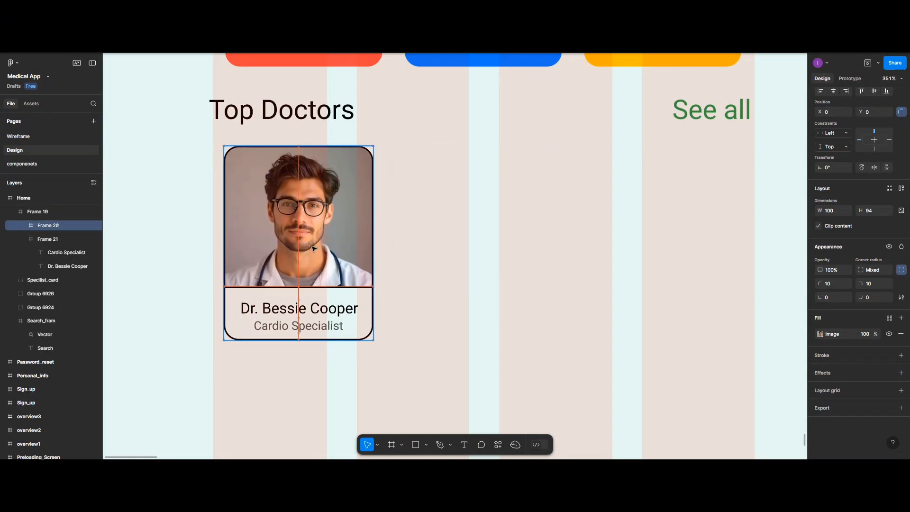
# Remove the strokes from the frame behind the doctor's details and from the outer card frame
pyautogui.click(298, 301)
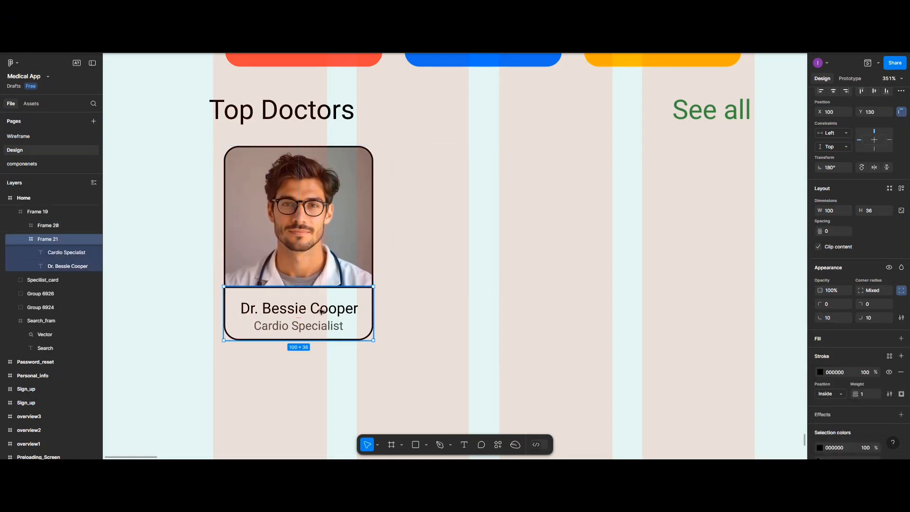
pyautogui.click(902, 373)
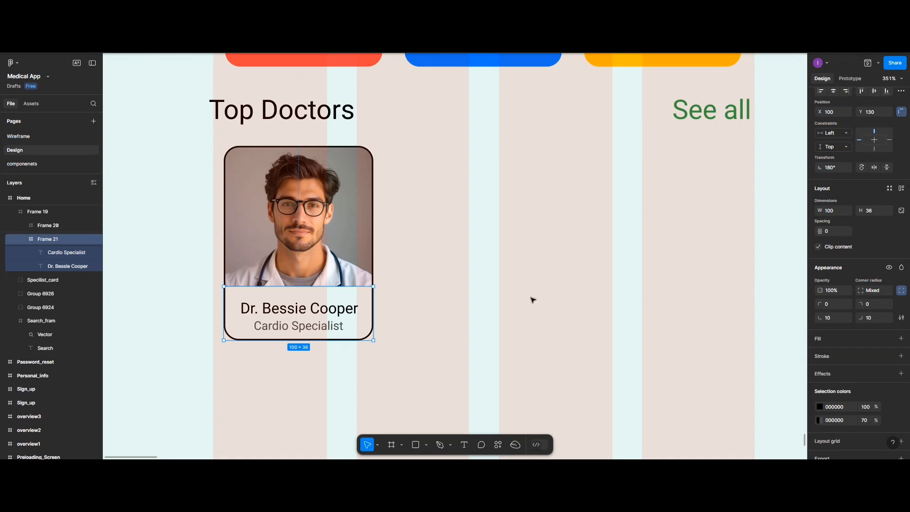
pyautogui.click(253, 175)
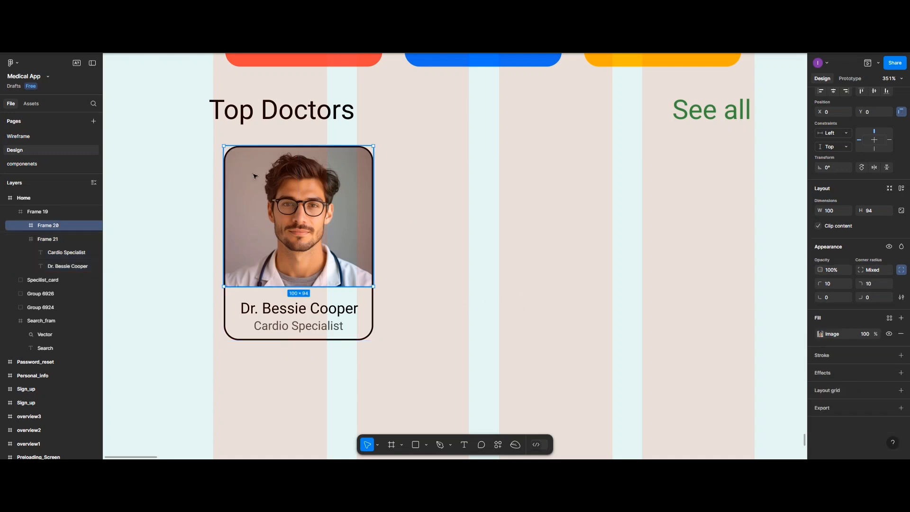
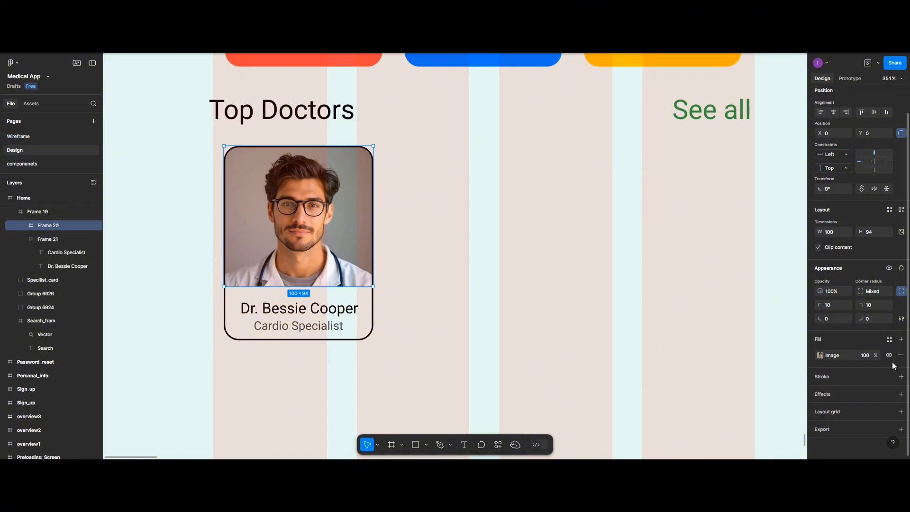
pyautogui.click(366, 140)
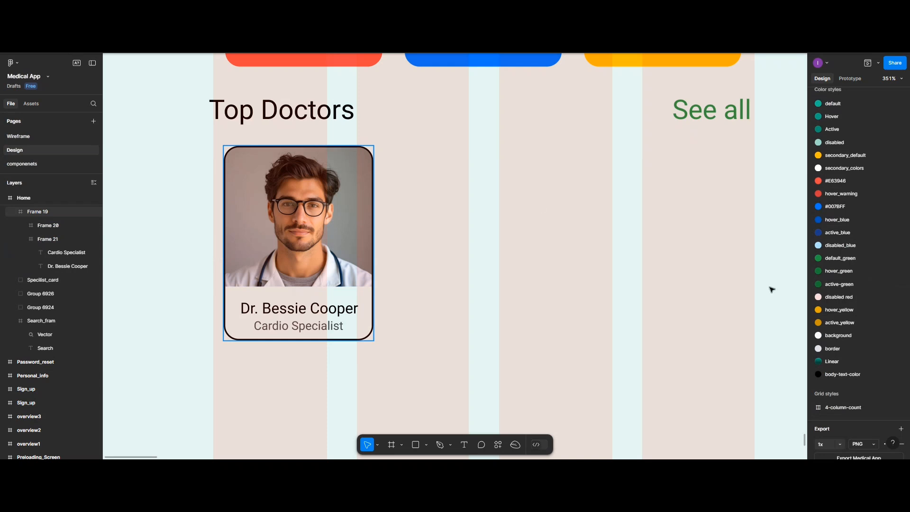
pyautogui.scroll(1, 859, 409)
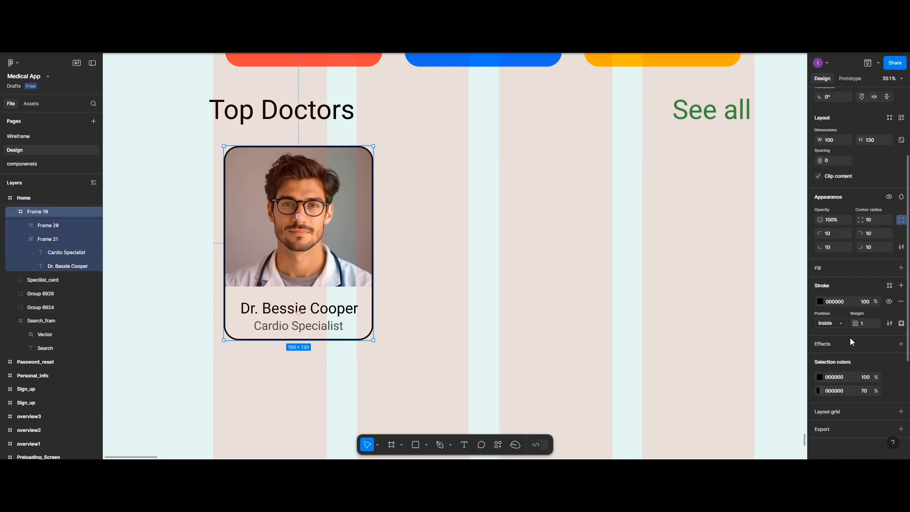
pyautogui.click(901, 303)
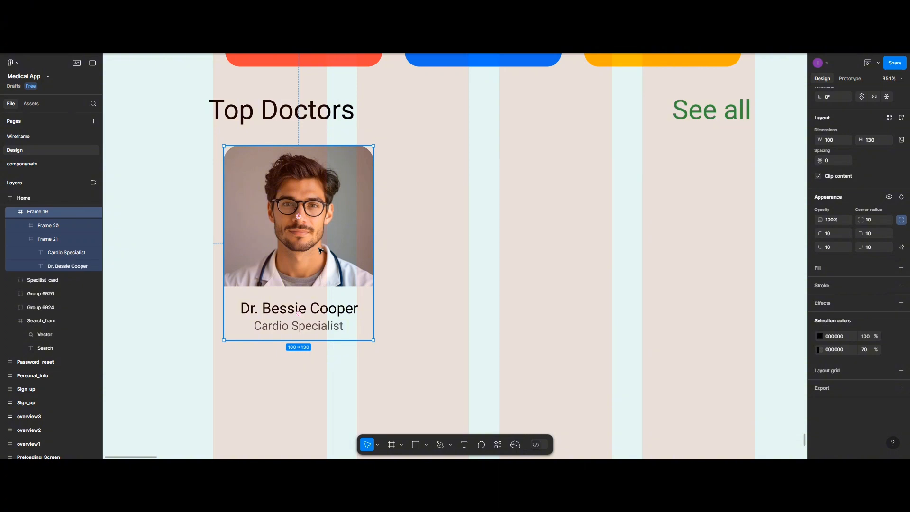
# Duplicate the doctor card alongside the first and replace the copy's name with one from Content Reel's "Full Name (first last)" list
pyautogui.moveTo(321, 251); pyautogui.dragTo(486, 251)
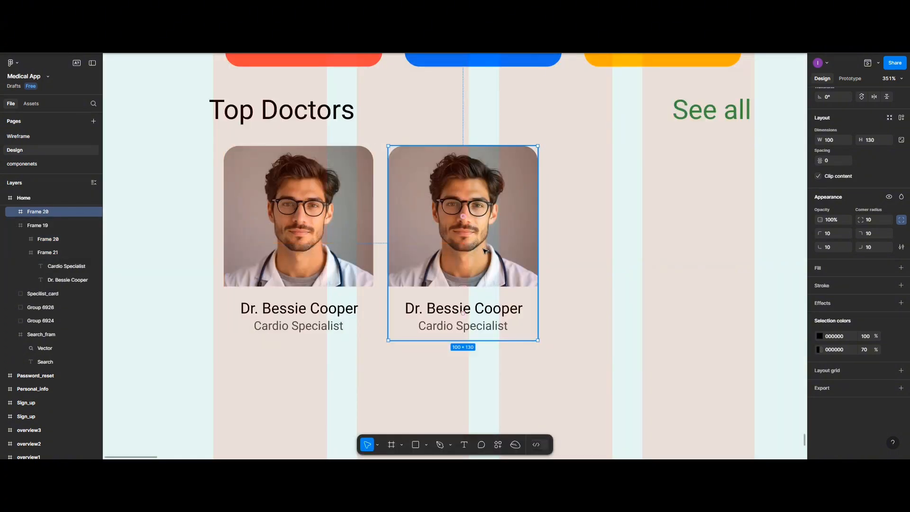
pyautogui.click(452, 313)
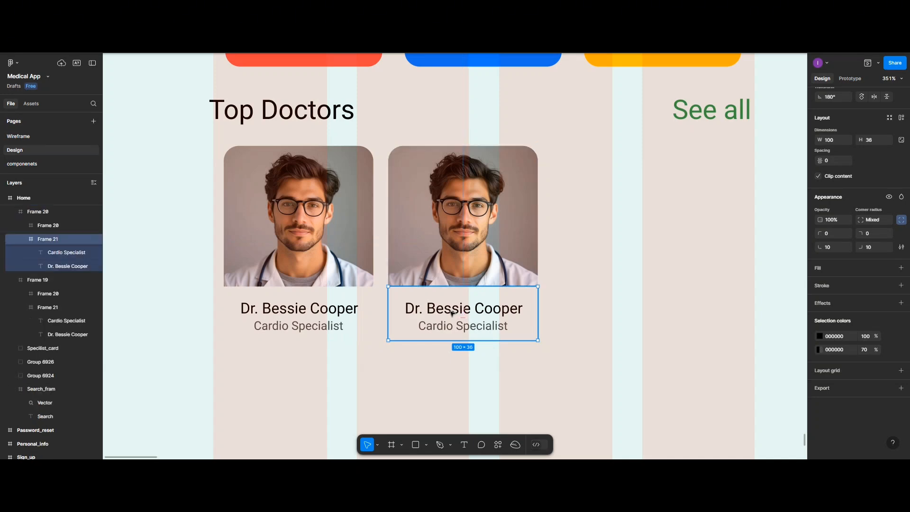
pyautogui.click(451, 313)
pyautogui.rightClick(452, 312)
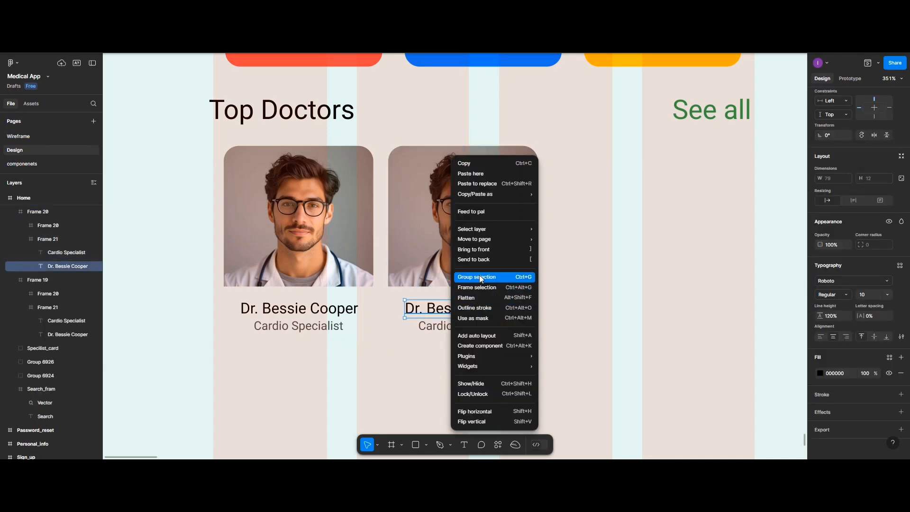
pyautogui.moveTo(482, 358)
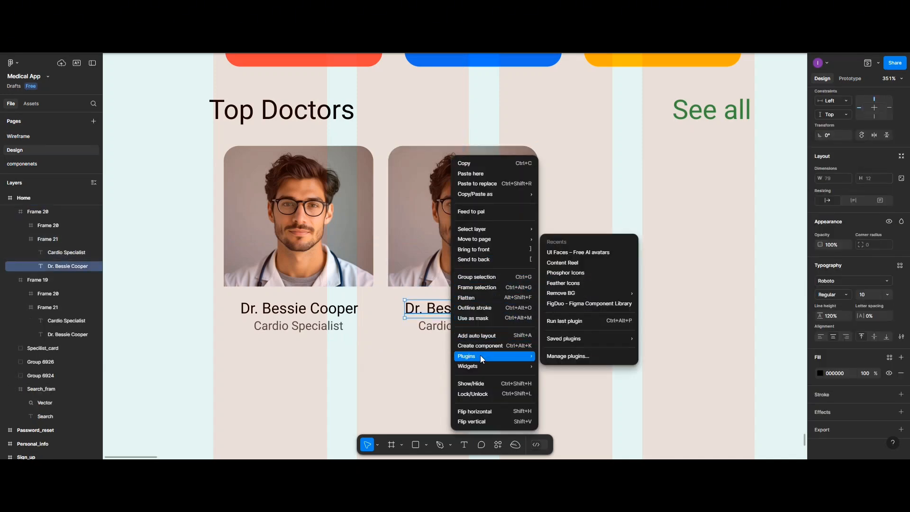
pyautogui.click(559, 264)
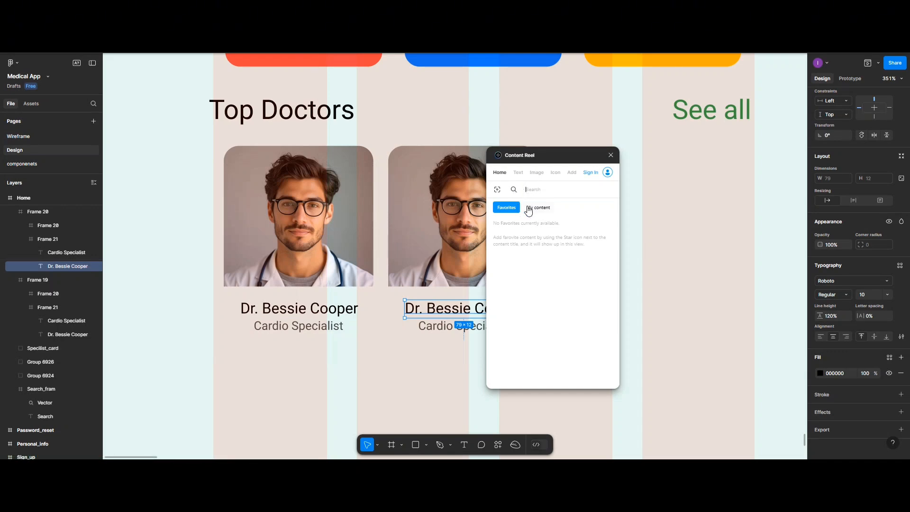
pyautogui.click(529, 210)
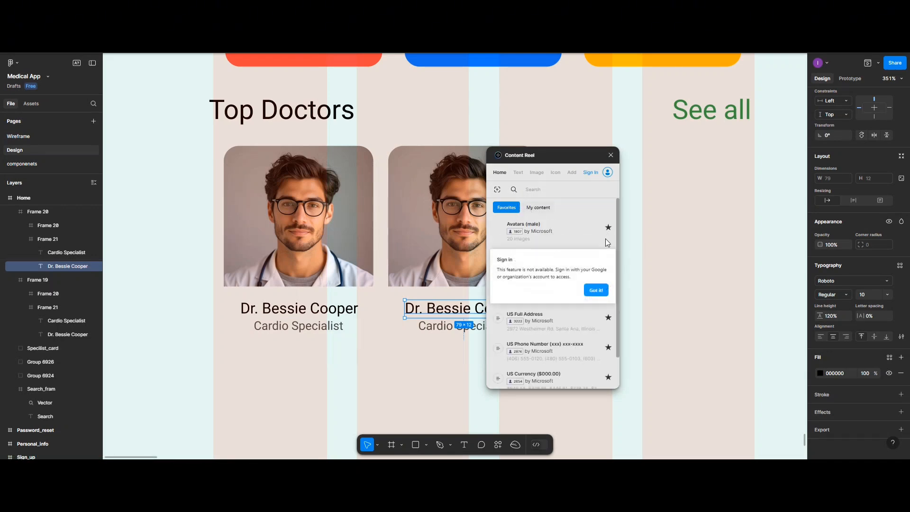
pyautogui.click(596, 290)
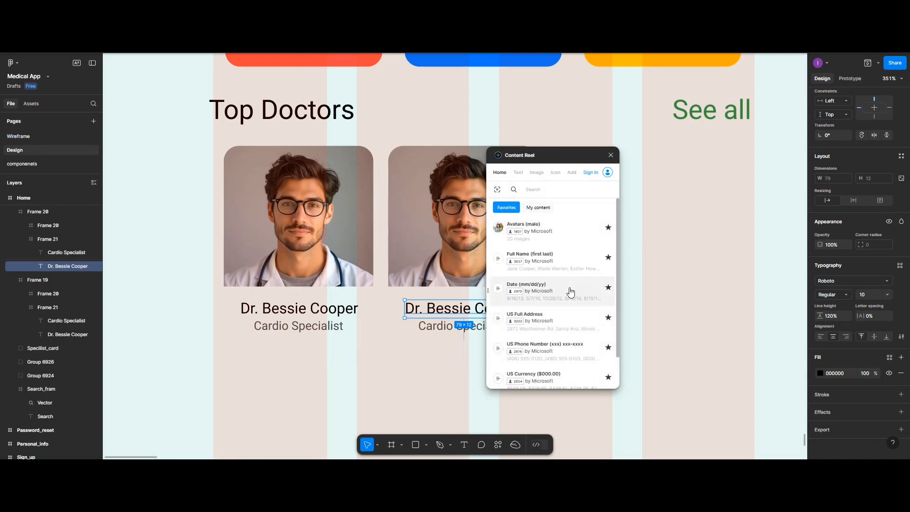
pyautogui.click(522, 268)
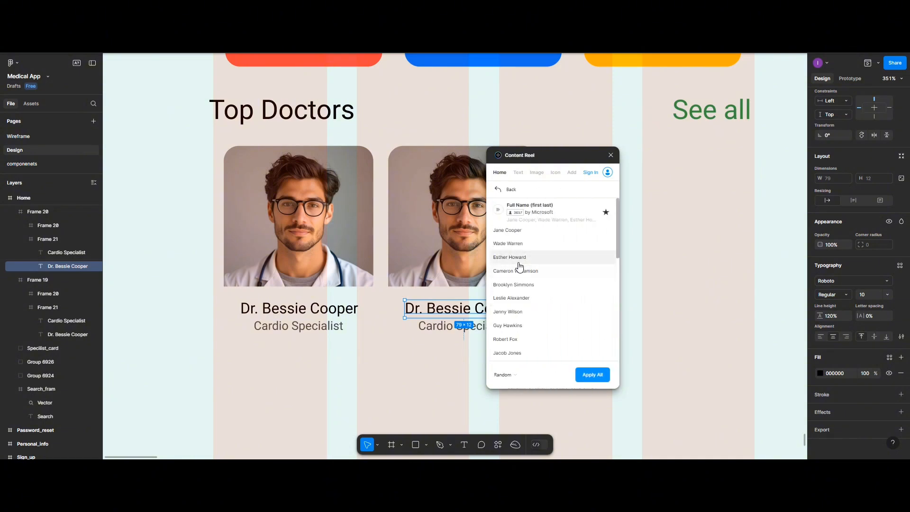
pyautogui.click(520, 266)
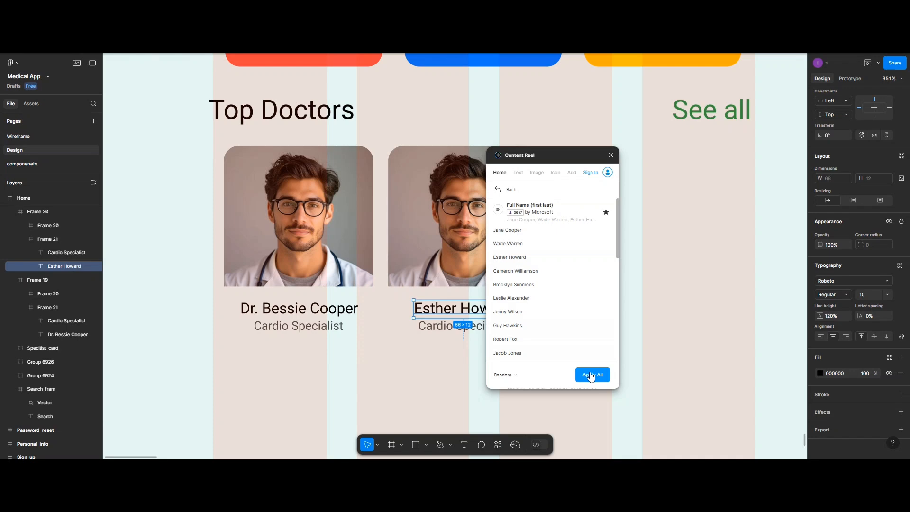
pyautogui.click(447, 356)
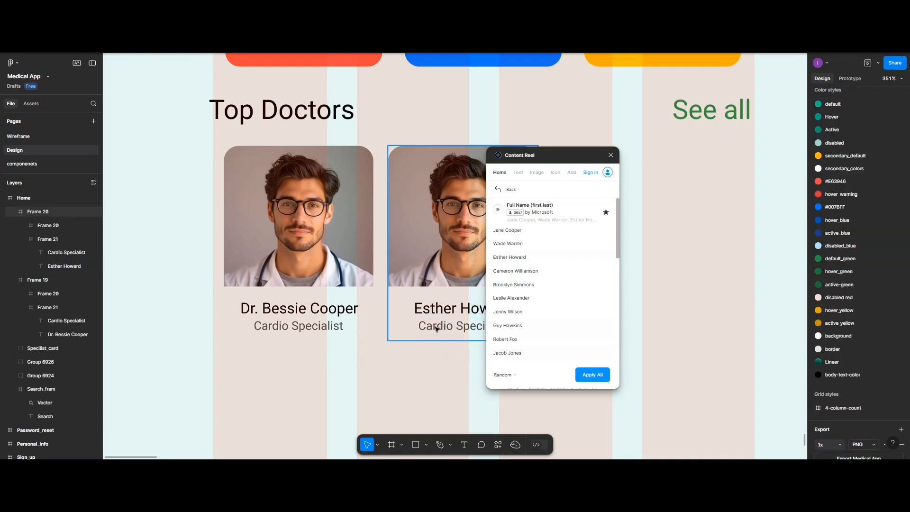
pyautogui.click(610, 155)
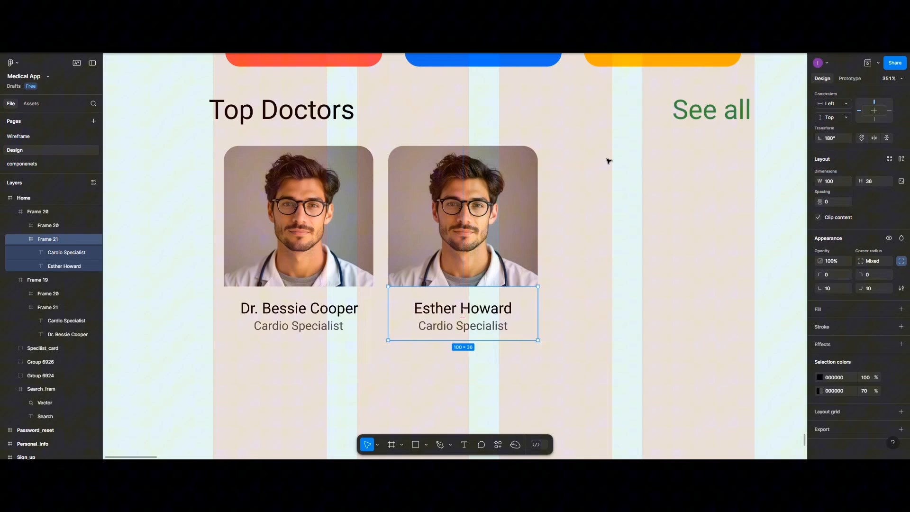
# Change the specialty text on the duplicated card to "Dental Specialist"
pyautogui.doubleClick(456, 328)
pyautogui.doubleClick(457, 328)
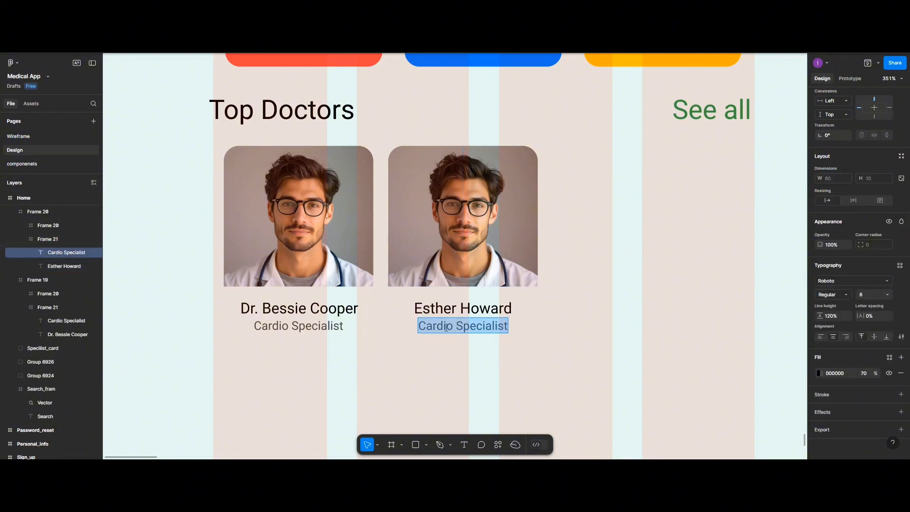
pyautogui.click(447, 327)
pyautogui.moveTo(451, 326); pyautogui.dragTo(422, 324)
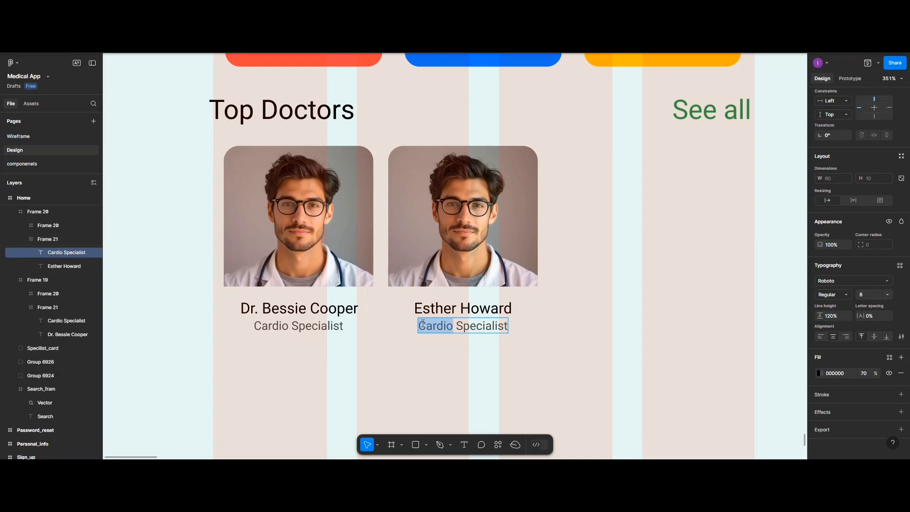
pyautogui.write('Denta')
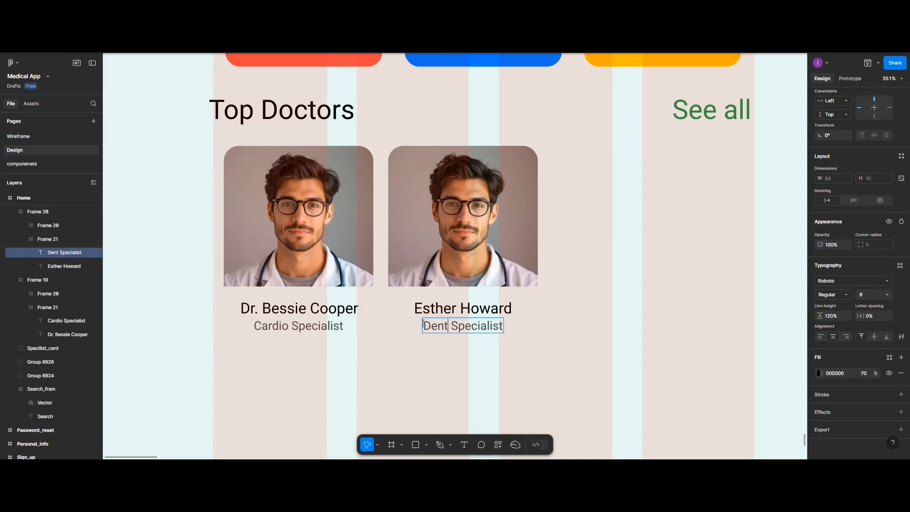
pyautogui.write('l')
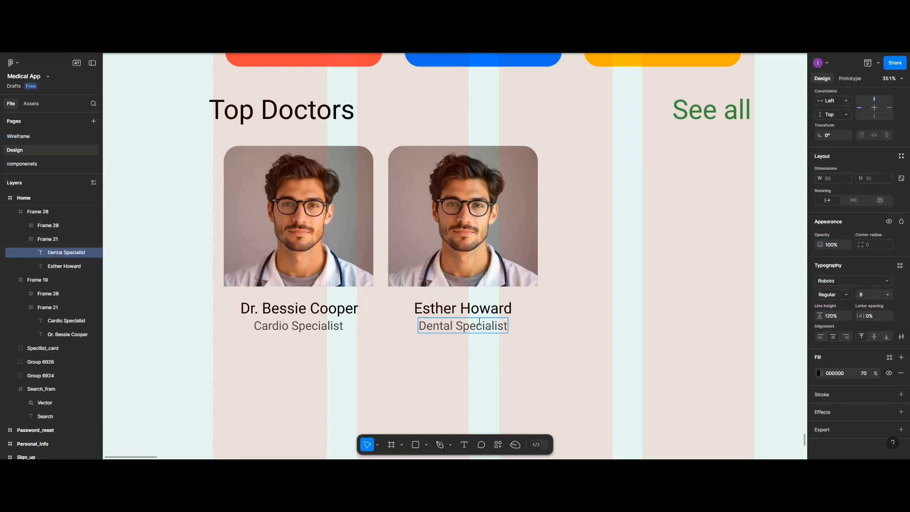
# Replace the photo on the Dental Specialist card with the UI Faces avatar of a dark-haired woman in a light blue shirt
pyautogui.press('Escape')
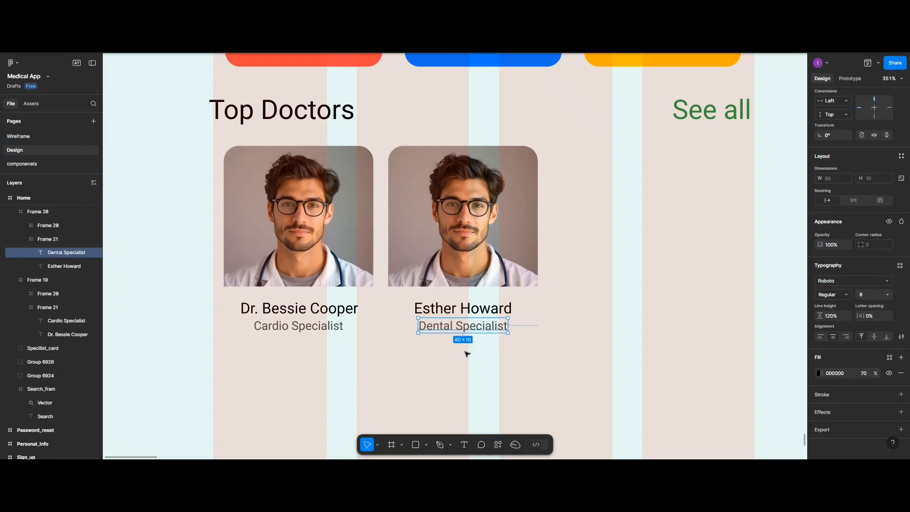
pyautogui.click(438, 311)
pyautogui.click(450, 241)
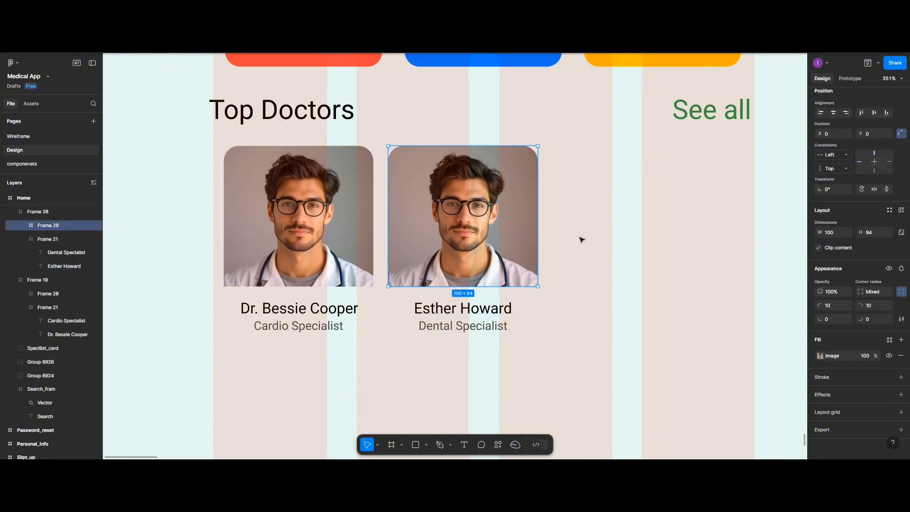
pyautogui.rightClick(582, 240)
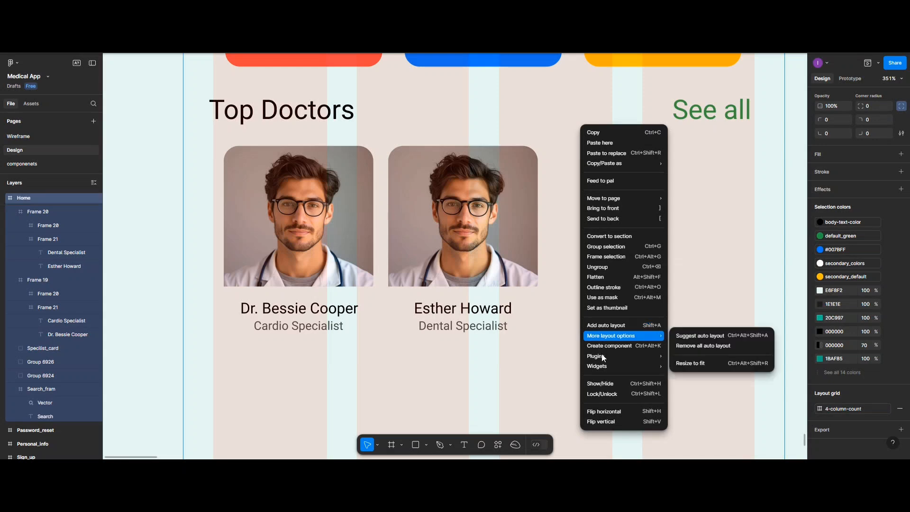
pyautogui.moveTo(603, 357)
pyautogui.click(703, 262)
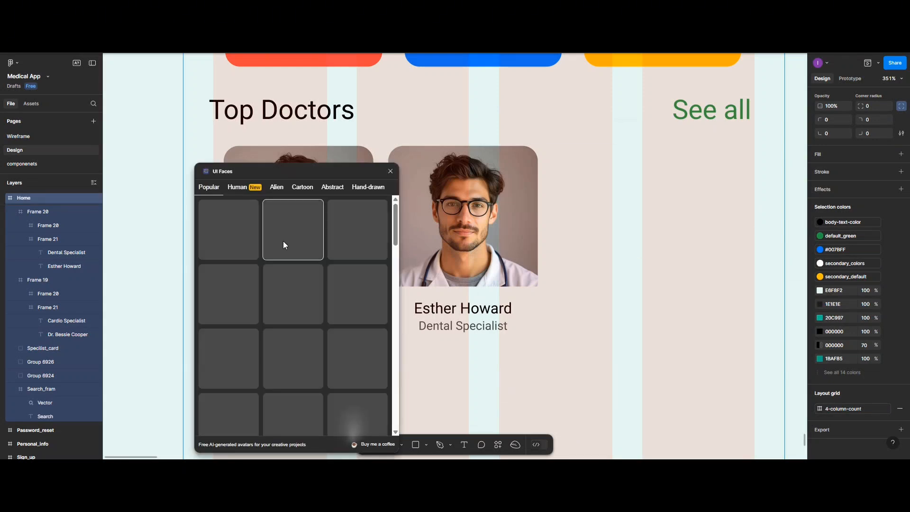
pyautogui.scroll(-5, 280, 250)
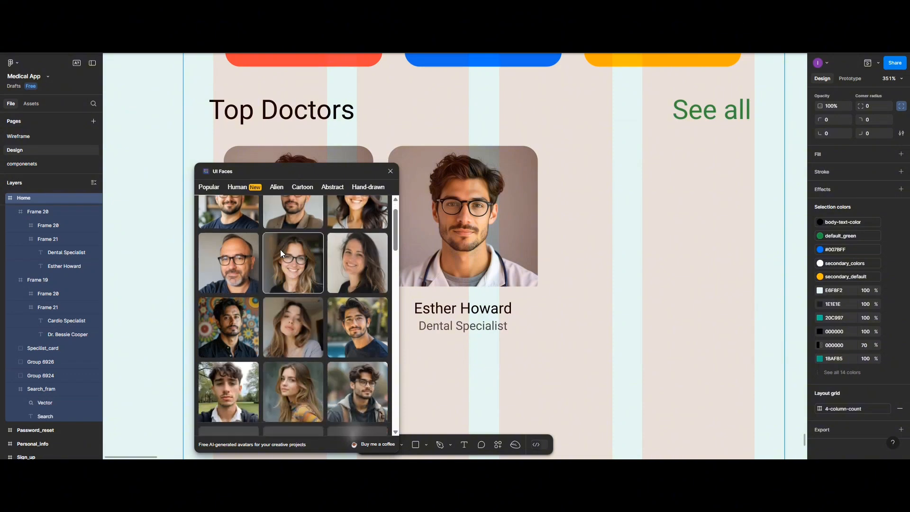
pyautogui.scroll(-3, 286, 337)
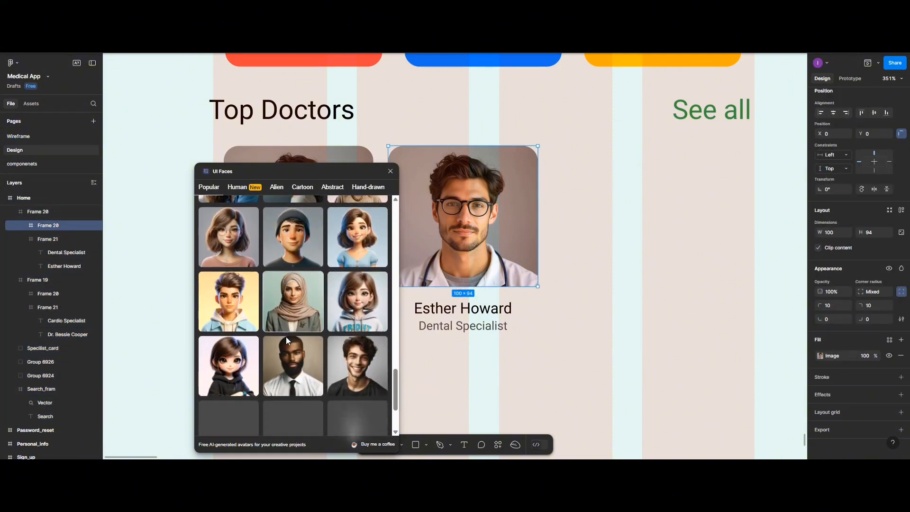
pyautogui.scroll(-1, 286, 345)
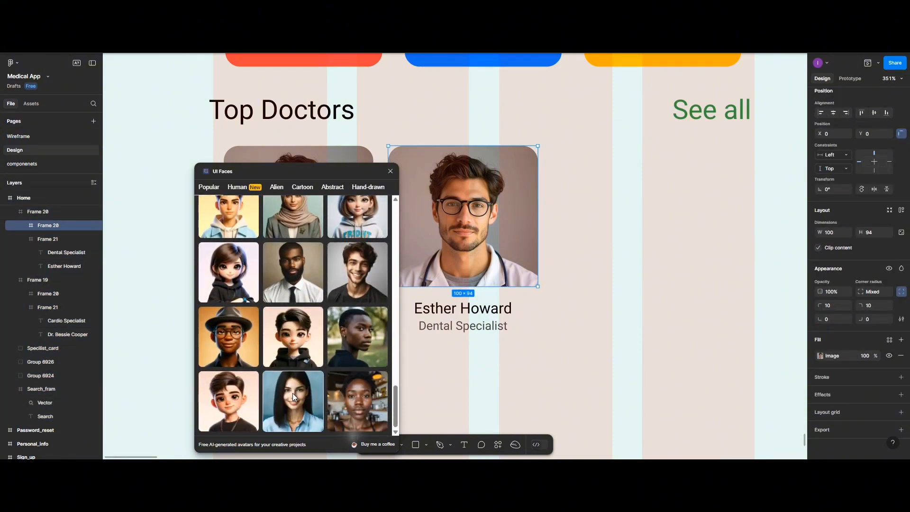
pyautogui.click(292, 392)
pyautogui.click(576, 231)
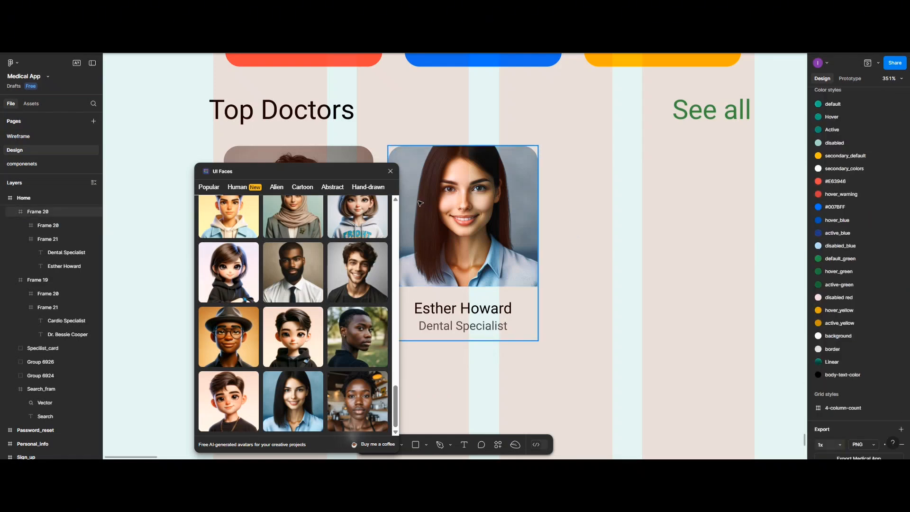
# Duplicate the Dental Specialist card beside it as a third Top Doctors card and change the copy's specialty to "Eye Specialist"
pyautogui.click(413, 180)
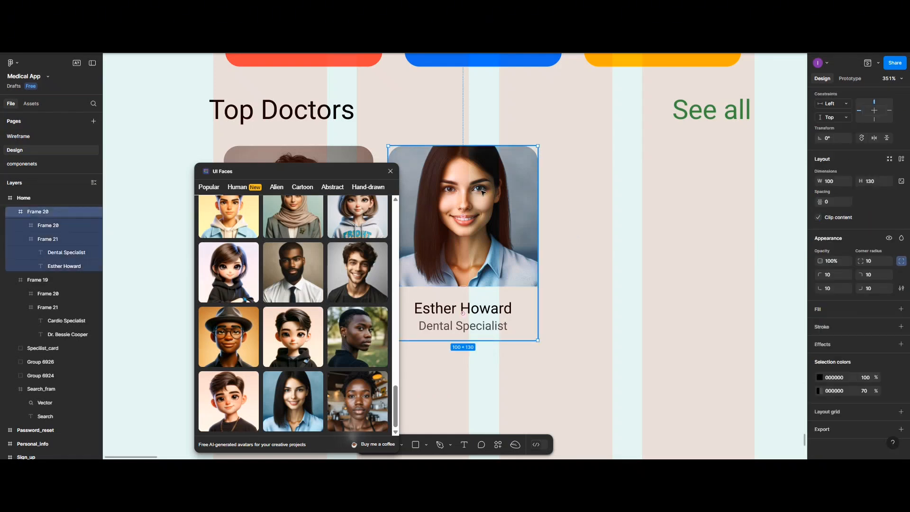
pyautogui.moveTo(483, 193); pyautogui.dragTo(595, 182)
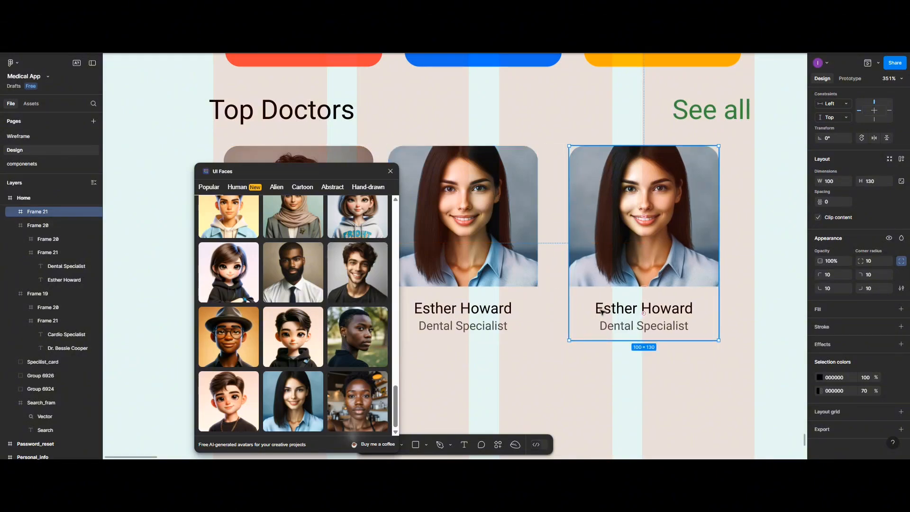
pyautogui.click(618, 327)
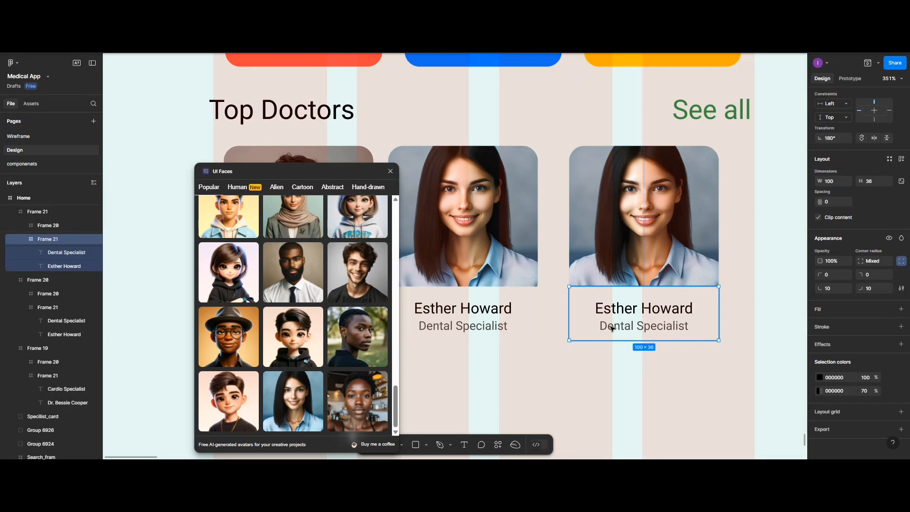
pyautogui.click(610, 328)
pyautogui.doubleClick(609, 329)
pyautogui.moveTo(600, 327); pyautogui.dragTo(633, 327)
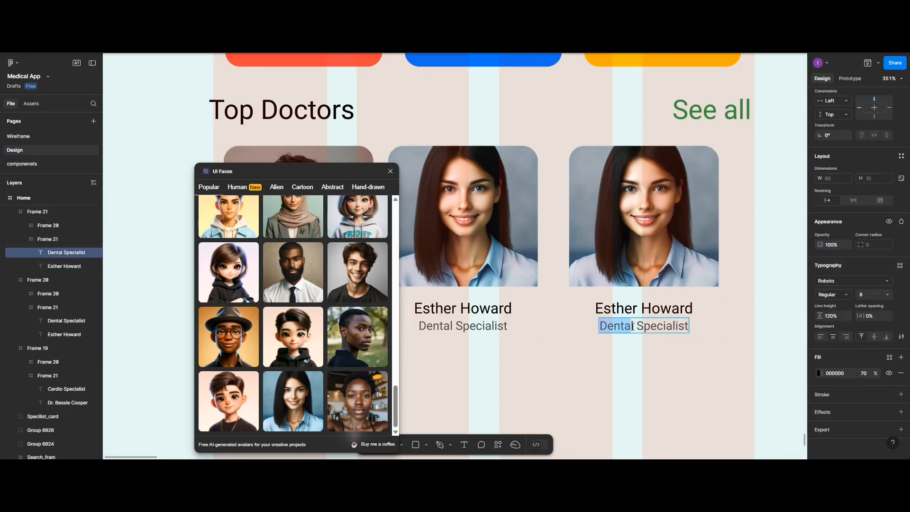
pyautogui.write('I')
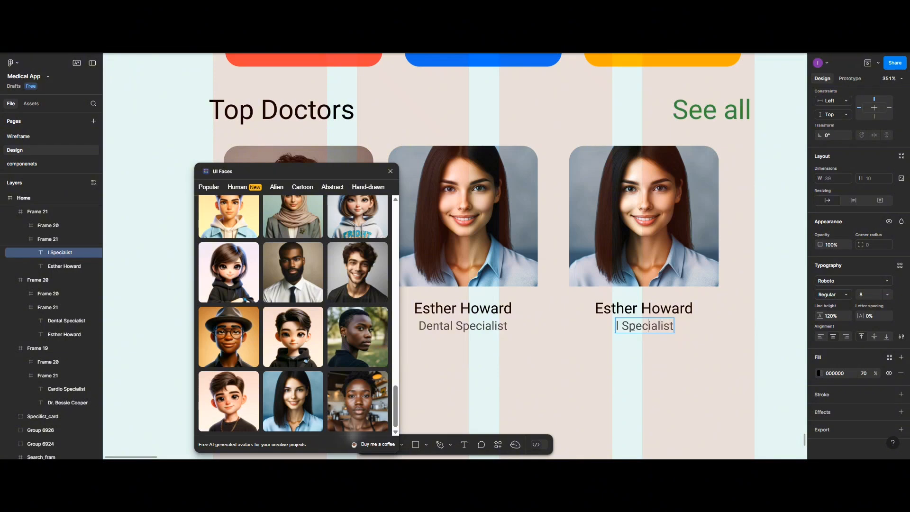
pyautogui.press('BackSpace')
pyautogui.press('Delete')
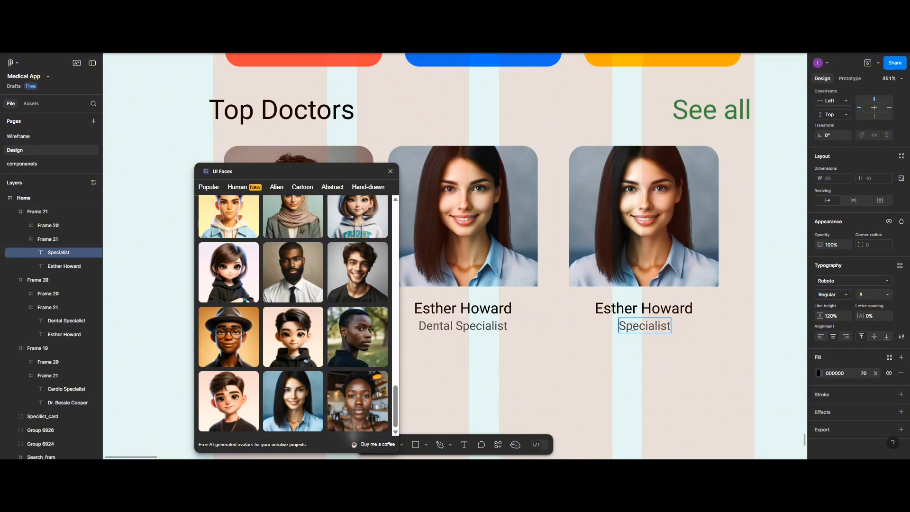
pyautogui.write('Eye')
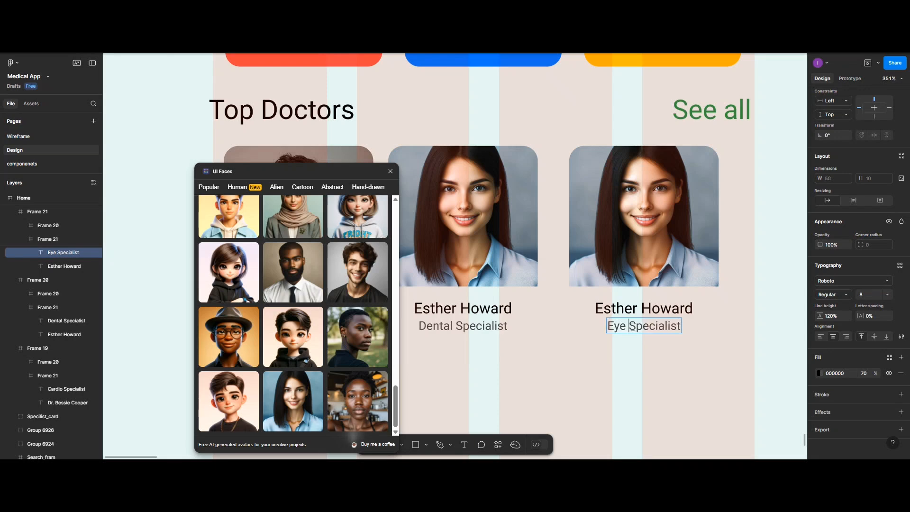
# Replace the doctor's first name on the Eye Specialist card with a different first name, keeping the surname
pyautogui.click(596, 308)
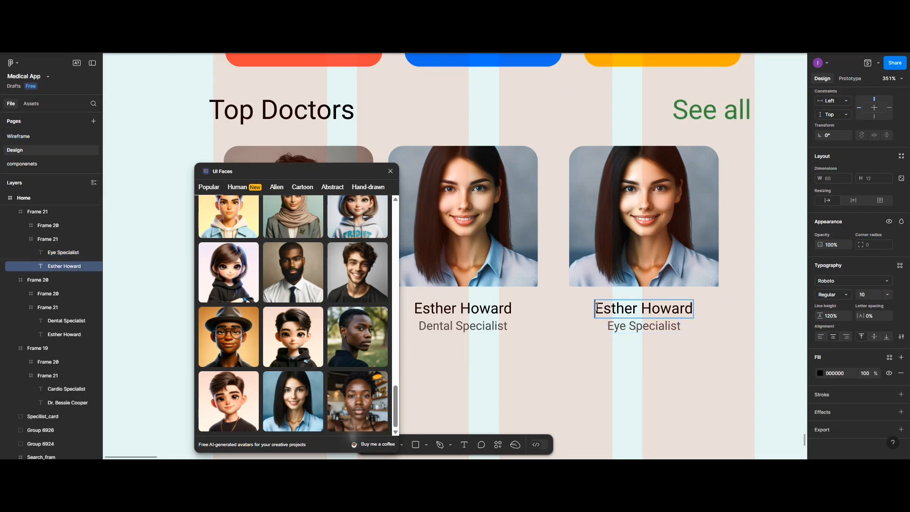
pyautogui.moveTo(596, 308); pyautogui.dragTo(637, 308)
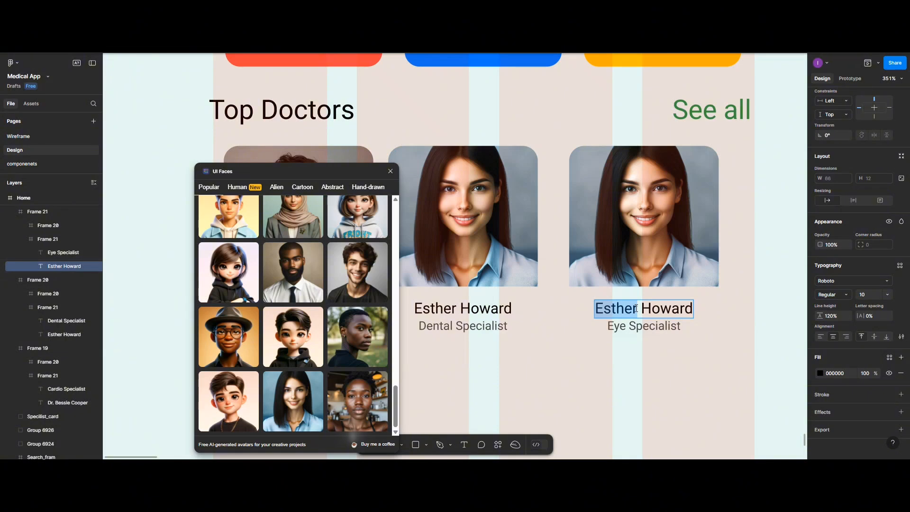
pyautogui.write('Frank')
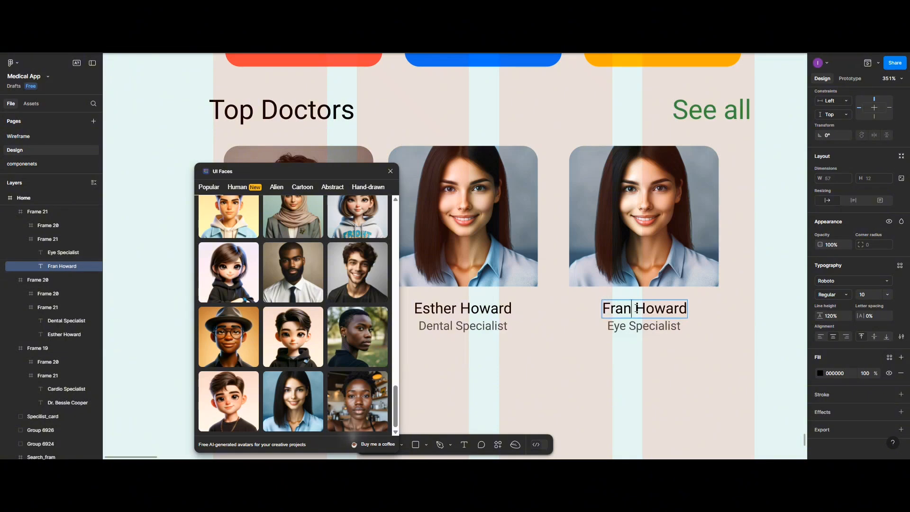
# Fill the Eye Specialist card's photo frame with the UI Faces avatar of the bearded man standing in a store aisle
pyautogui.click(632, 214)
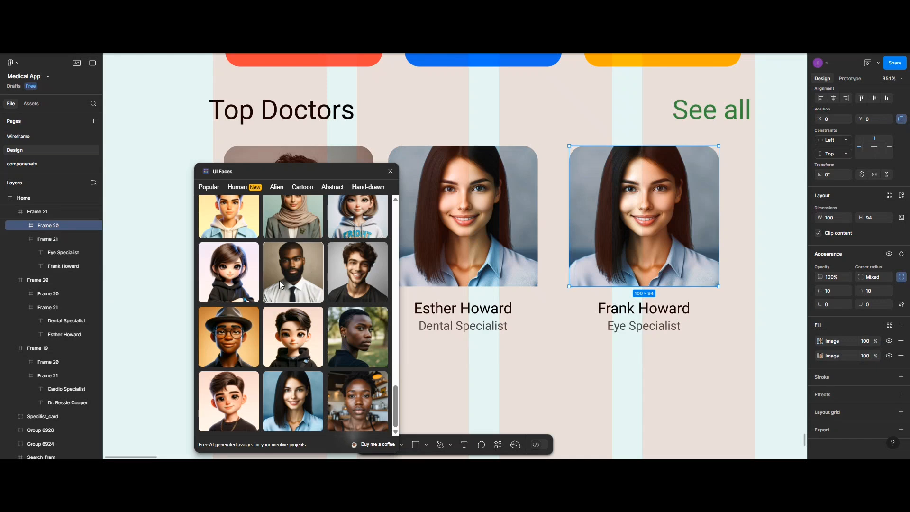
pyautogui.scroll(1, 291, 285)
pyautogui.scroll(5, 291, 286)
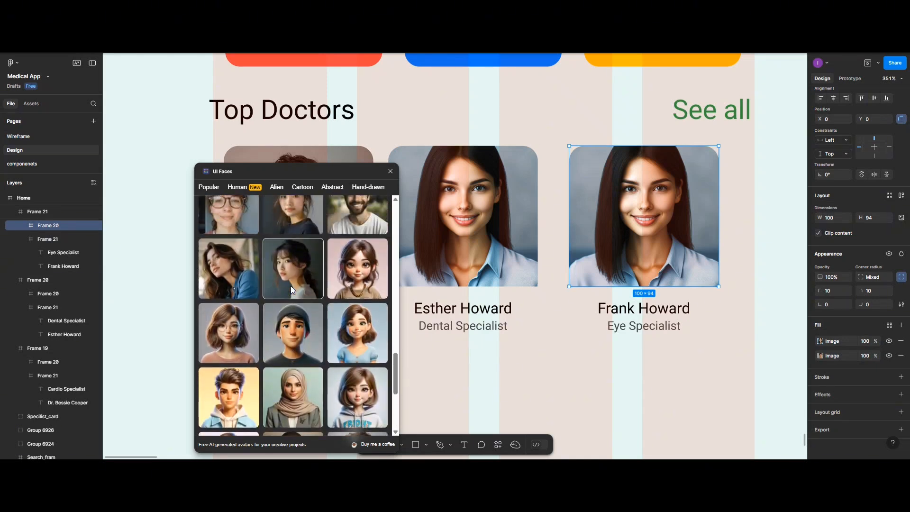
pyautogui.scroll(5, 291, 286)
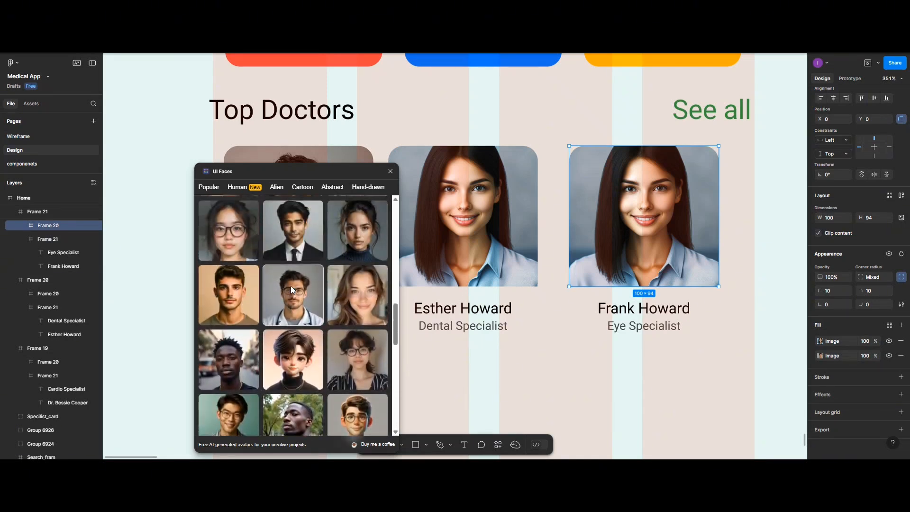
pyautogui.scroll(2, 291, 287)
pyautogui.scroll(-7, 291, 287)
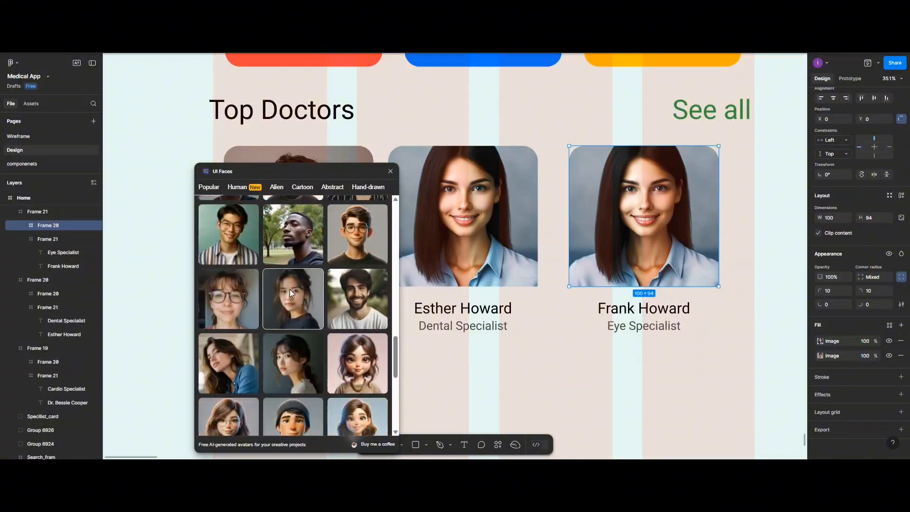
pyautogui.scroll(4, 290, 290)
pyautogui.scroll(4, 291, 293)
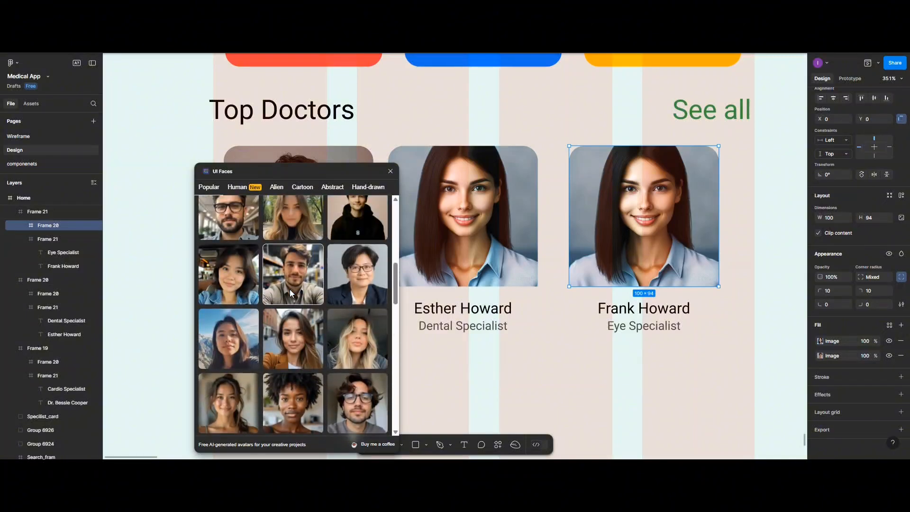
pyautogui.click(290, 293)
pyautogui.scroll(-1, 290, 292)
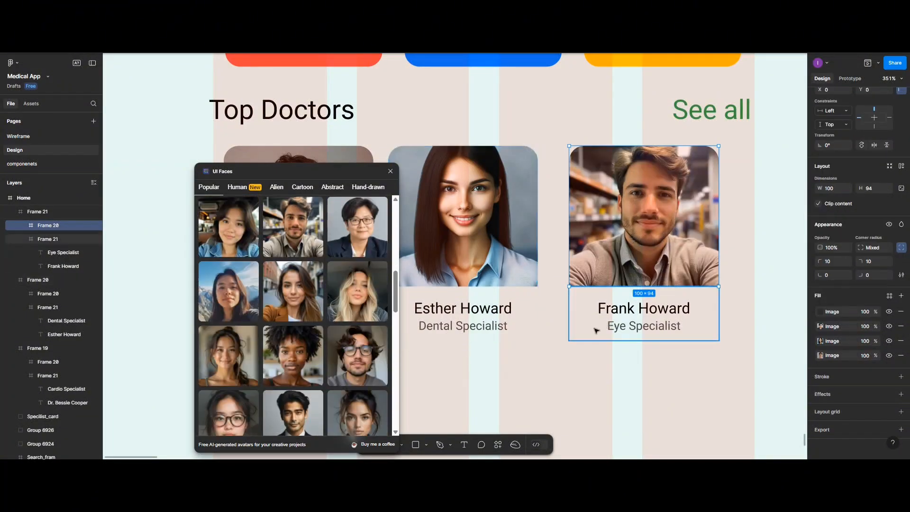
pyautogui.scroll(-5, 590, 333)
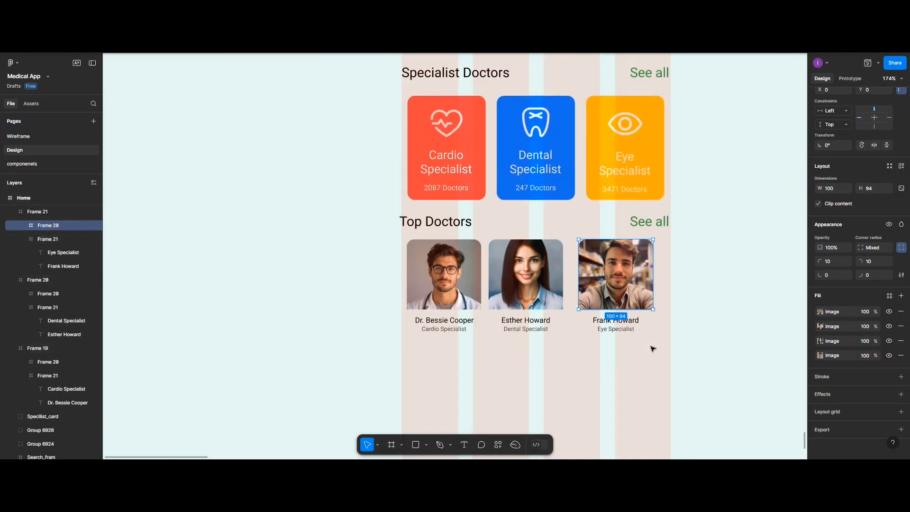
# Duplicate the Eye Specialist card and place the copy just outside the Home frame, level with the Top Doctors row
pyautogui.click(588, 349)
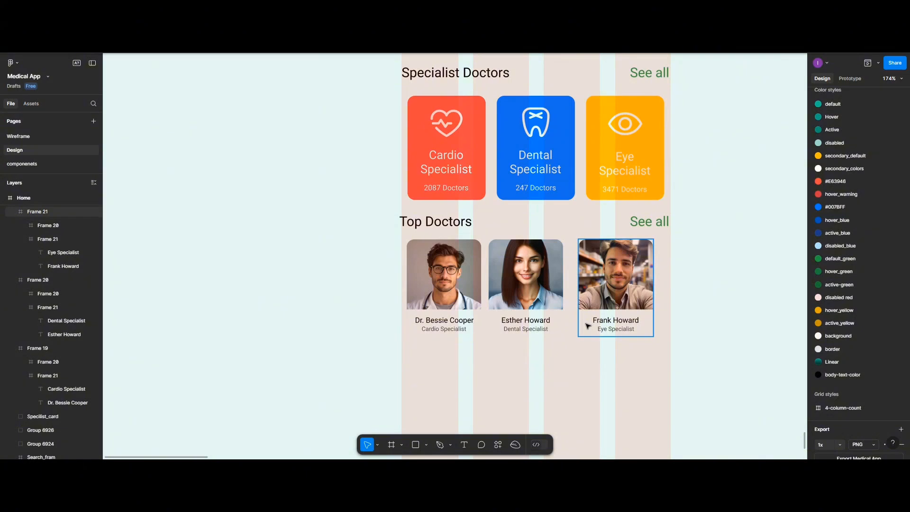
pyautogui.moveTo(588, 325); pyautogui.dragTo(710, 324)
pyautogui.hscroll(-5, 694, 332)
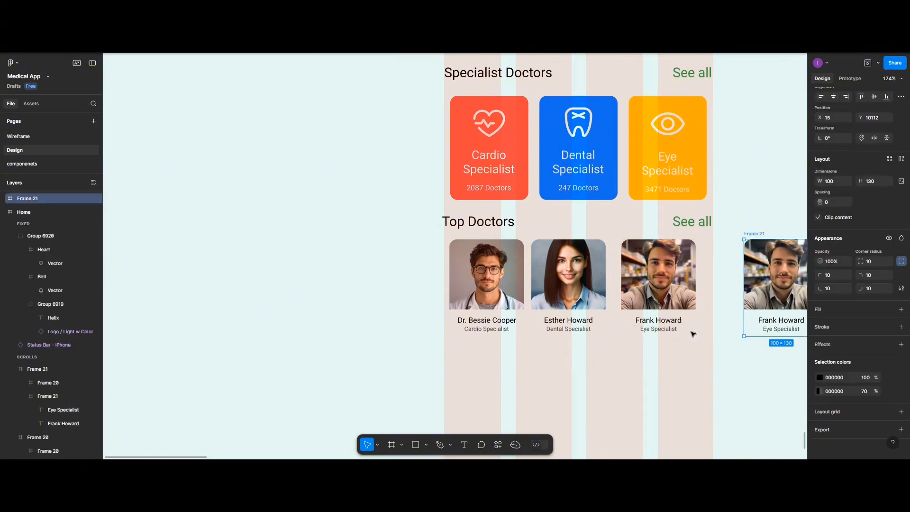
pyautogui.hscroll(7, 678, 336)
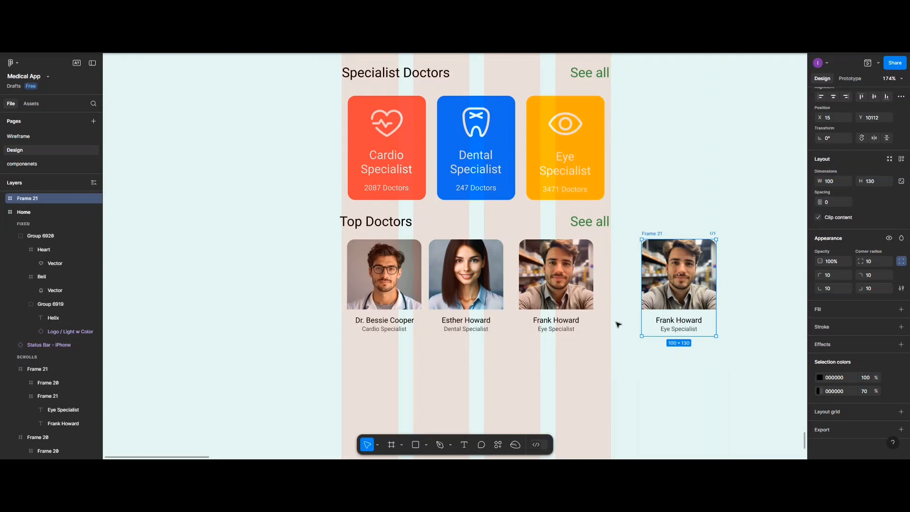
pyautogui.hscroll(2, 617, 325)
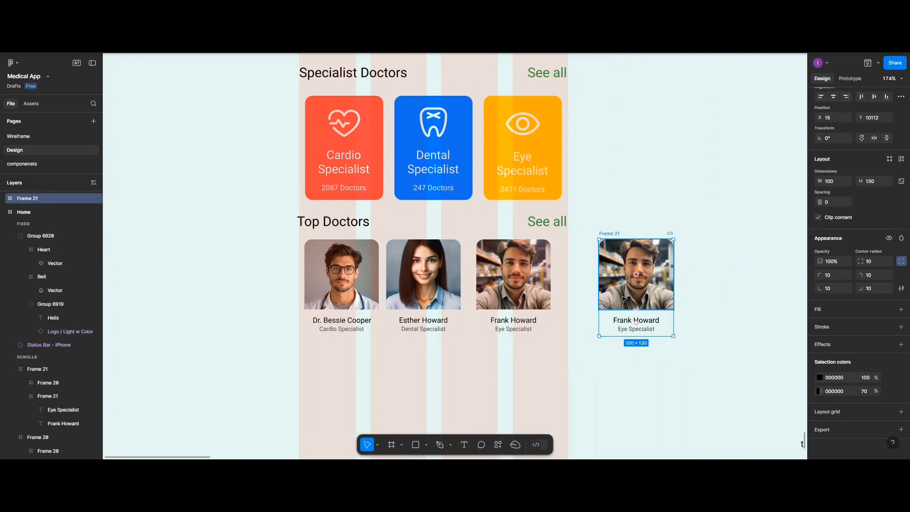
pyautogui.hscroll(2, 624, 299)
pyautogui.doubleClick(597, 292)
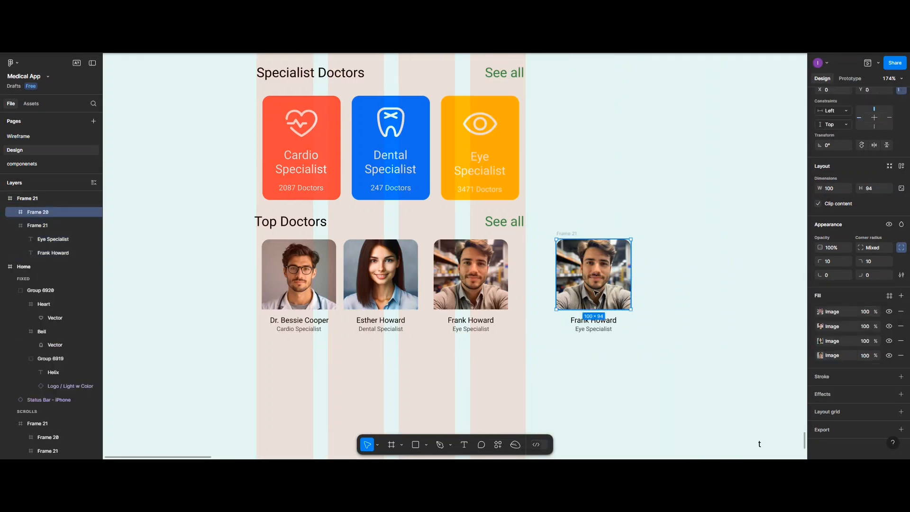
pyautogui.rightClick(597, 292)
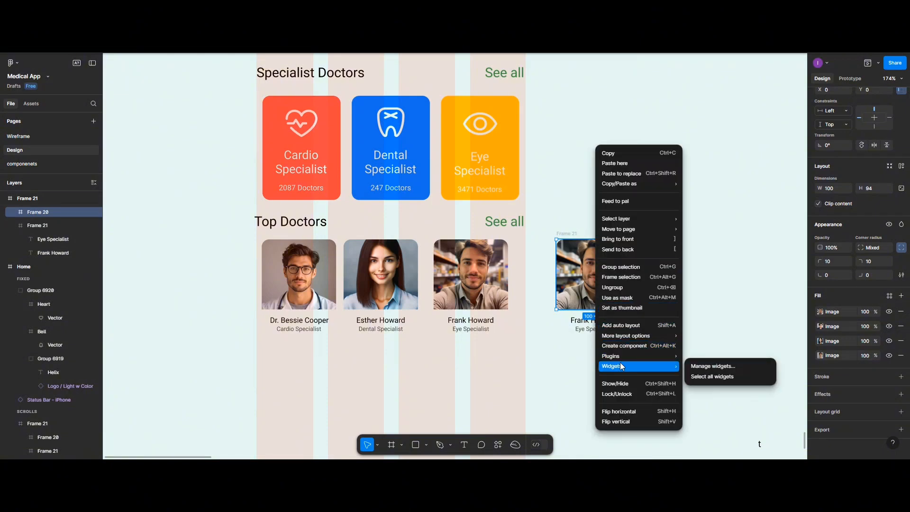
pyautogui.moveTo(624, 357)
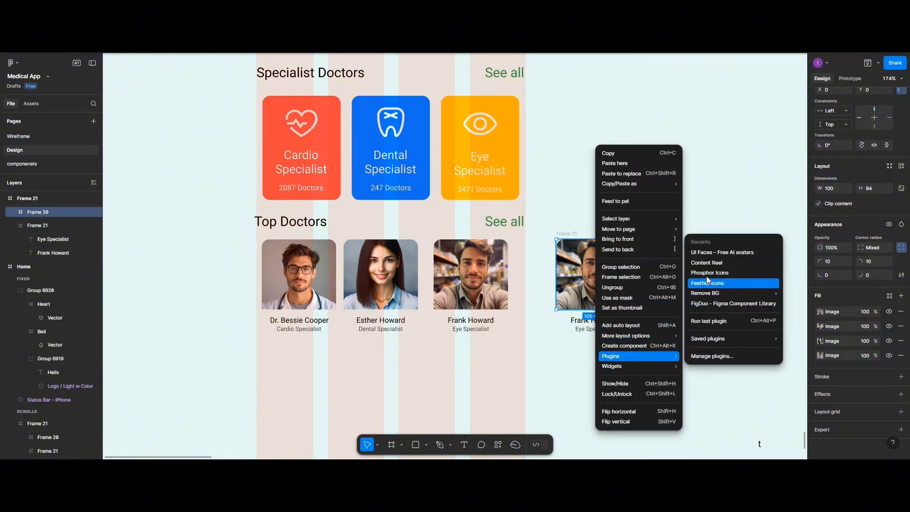
pyautogui.click(705, 356)
pyautogui.click(397, 376)
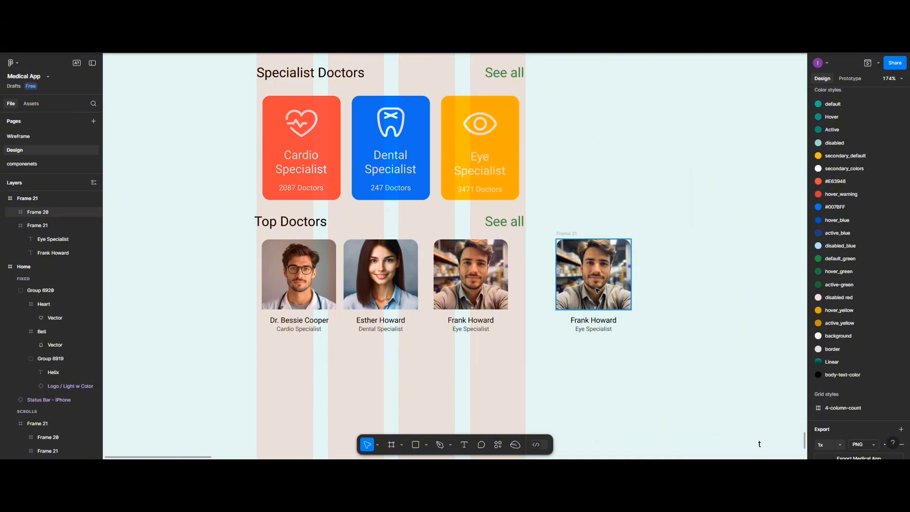
# Replace the photo on the copied Eye Specialist card outside the Home frame with the FigDuo component library's Doctor 1 avatar
pyautogui.rightClick(597, 289)
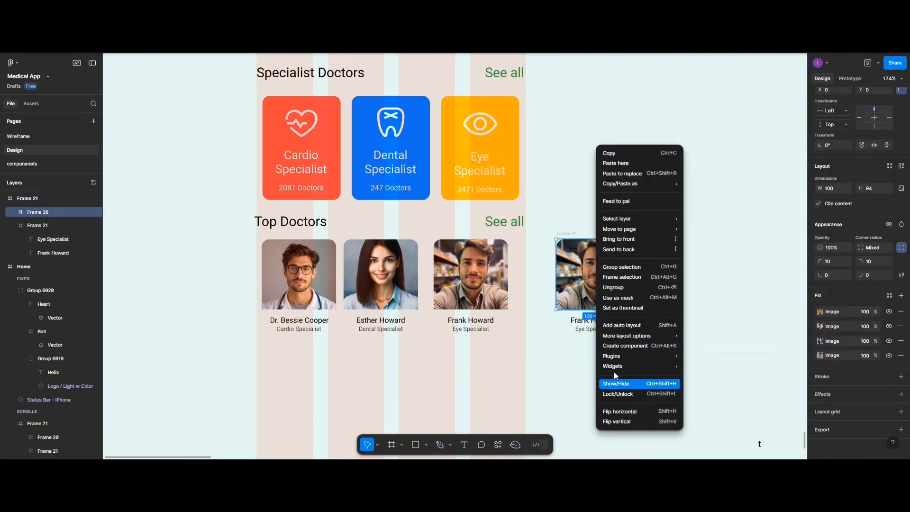
pyautogui.moveTo(619, 362)
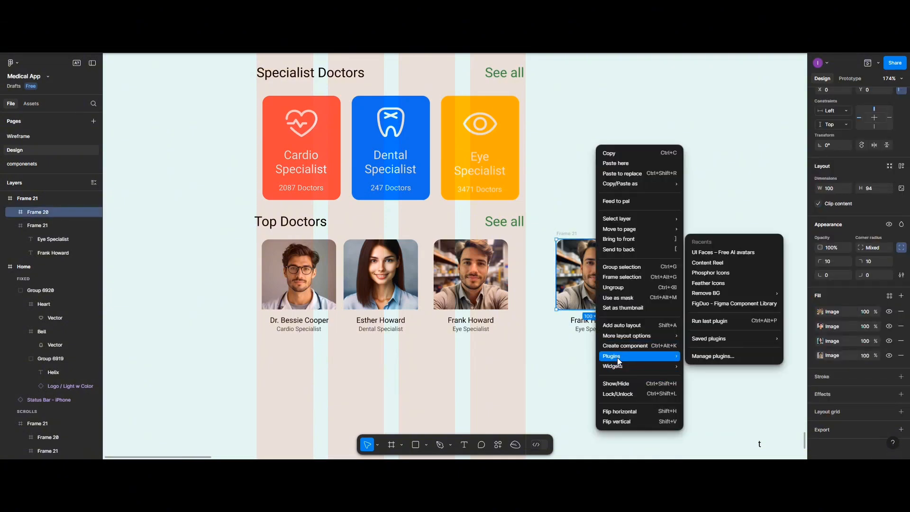
pyautogui.click(710, 307)
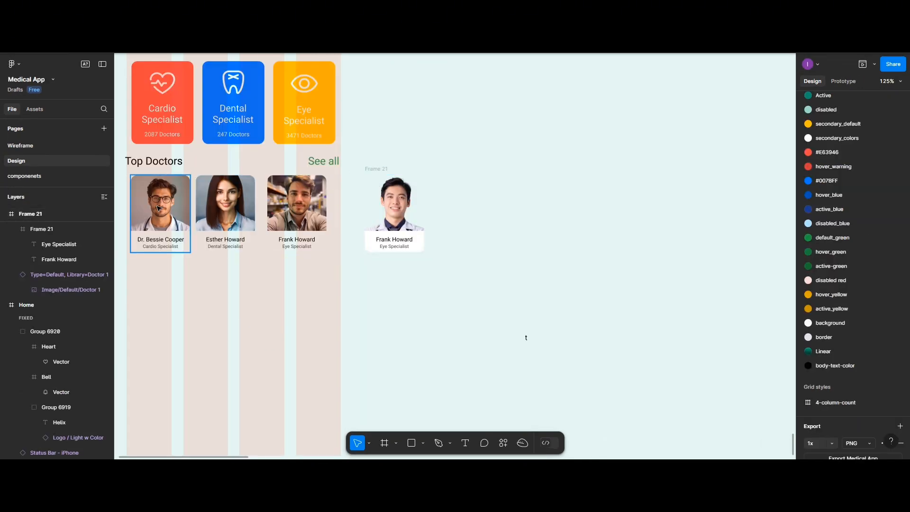
# Move the three Top Doctors cards out of the Home frame onto the empty canvas near the fourth card
pyautogui.click(160, 204)
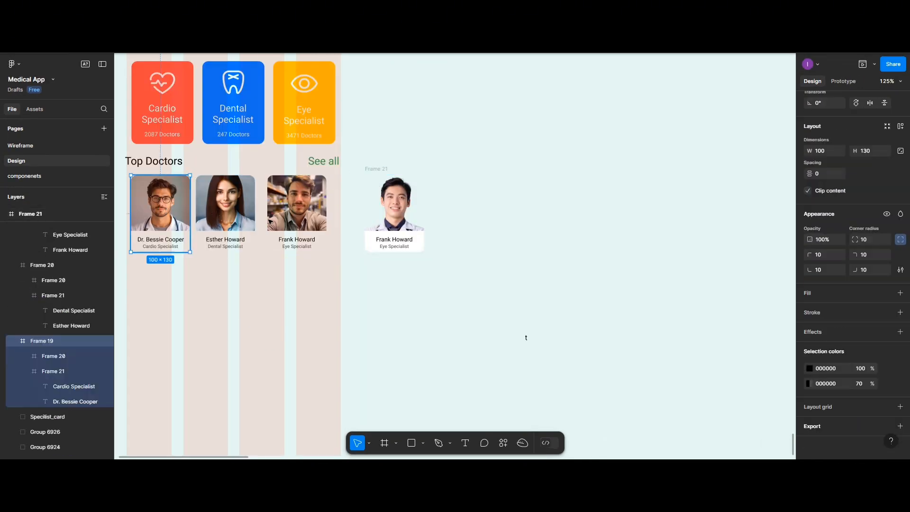
pyautogui.keyDown('shift'); pyautogui.click(226, 204); pyautogui.keyUp('shift')
pyautogui.keyDown('shift'); pyautogui.click(296, 204); pyautogui.keyUp('shift')
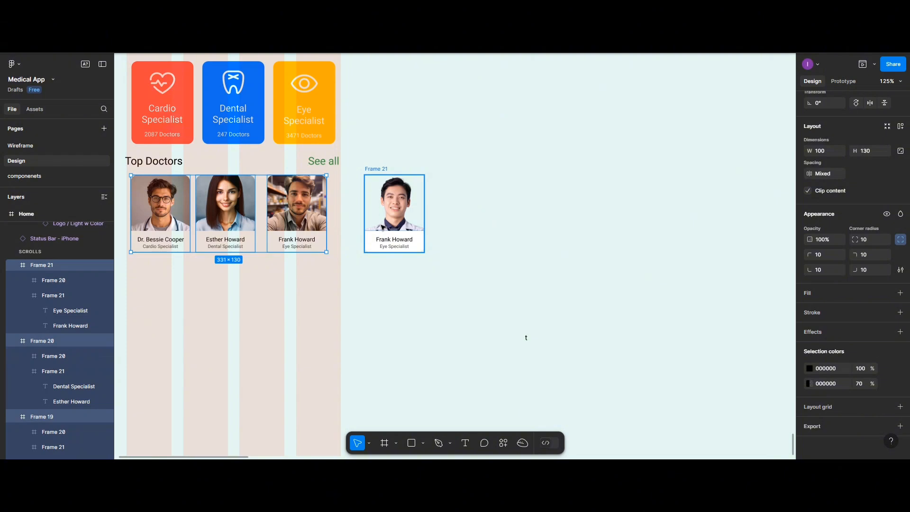
pyautogui.moveTo(382, 227); pyautogui.dragTo(606, 244)
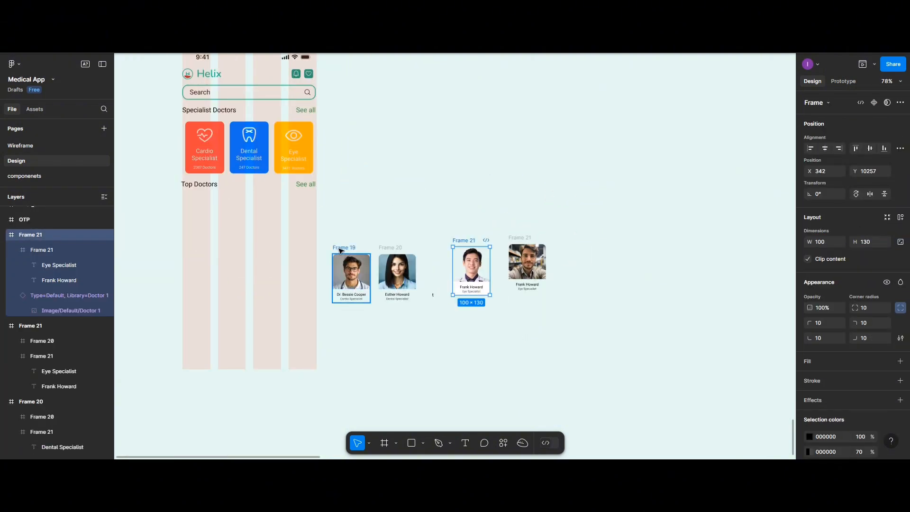
# Align the four doctor cards by their vertical centers and distribute them horizontally with a spacing of 20
pyautogui.click(365, 259)
pyautogui.keyDown('shift'); pyautogui.click(467, 241); pyautogui.keyUp('shift')
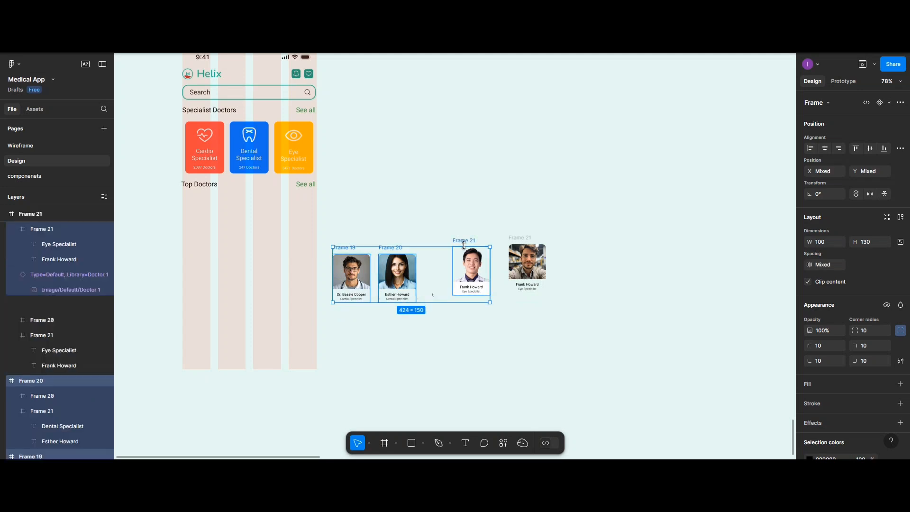
pyautogui.keyDown('shift'); pyautogui.click(521, 240); pyautogui.keyUp('shift')
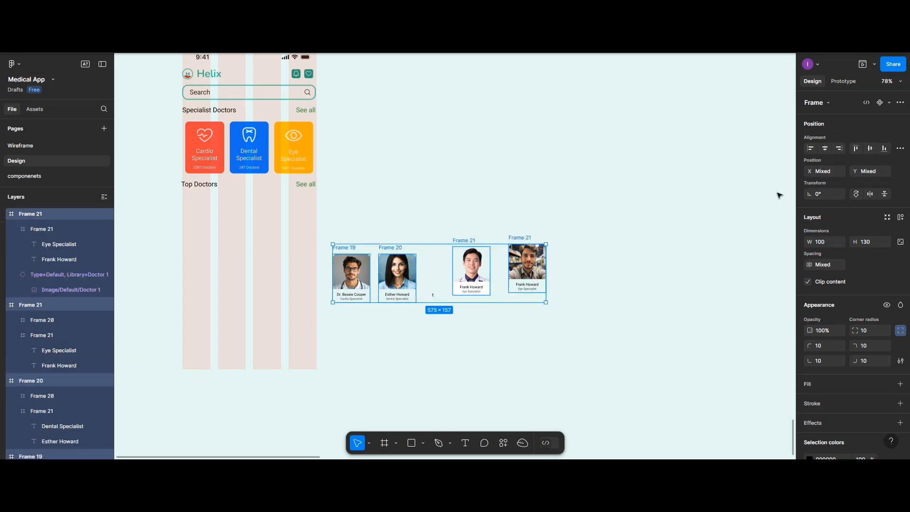
pyautogui.click(901, 103)
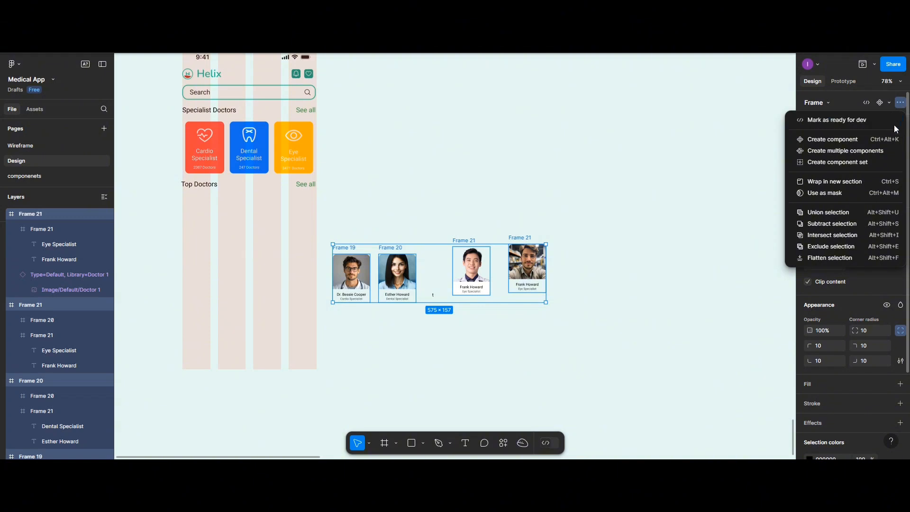
pyautogui.click(900, 103)
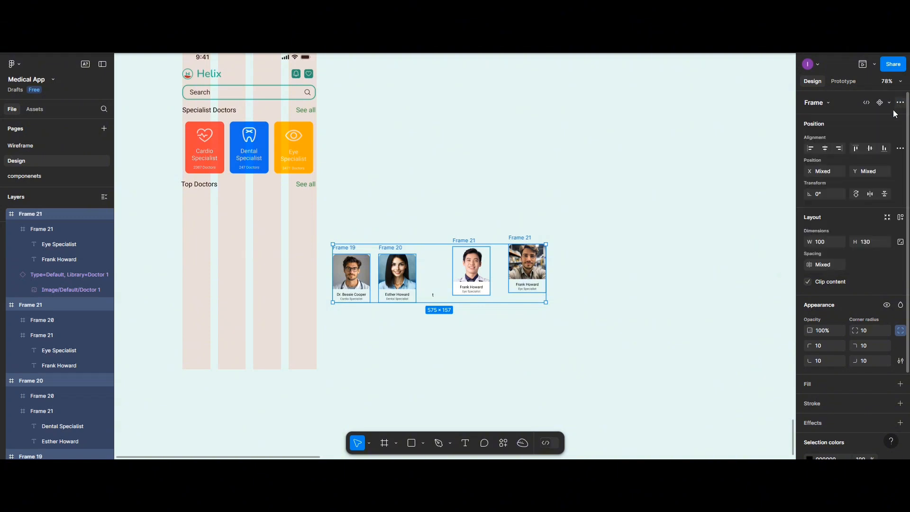
pyautogui.click(871, 149)
pyautogui.click(900, 150)
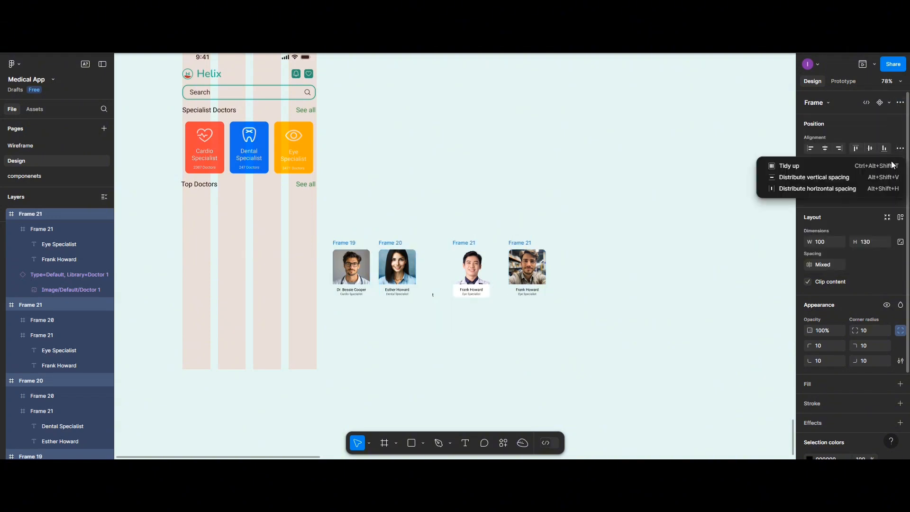
pyautogui.click(871, 190)
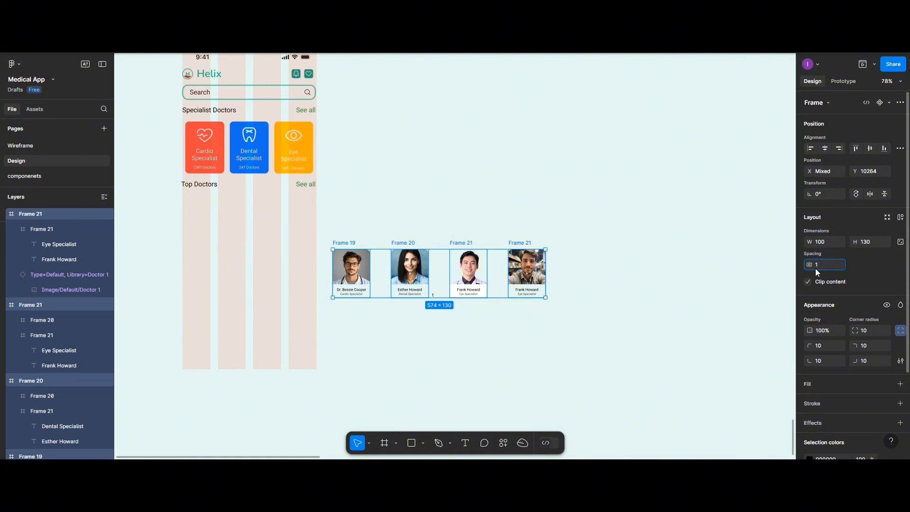
pyautogui.press('Return')
pyautogui.click(411, 280)
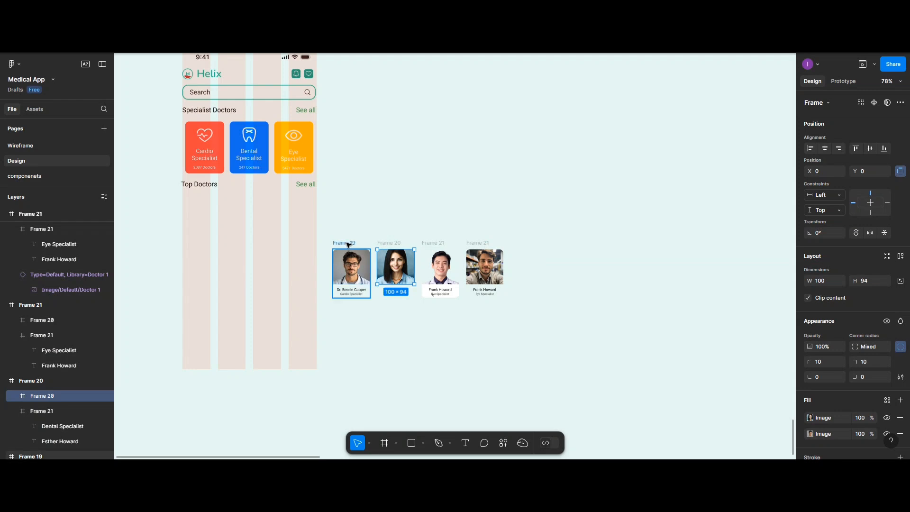
# Wrap the four doctor cards in one horizontal auto layout frame
pyautogui.click(349, 243)
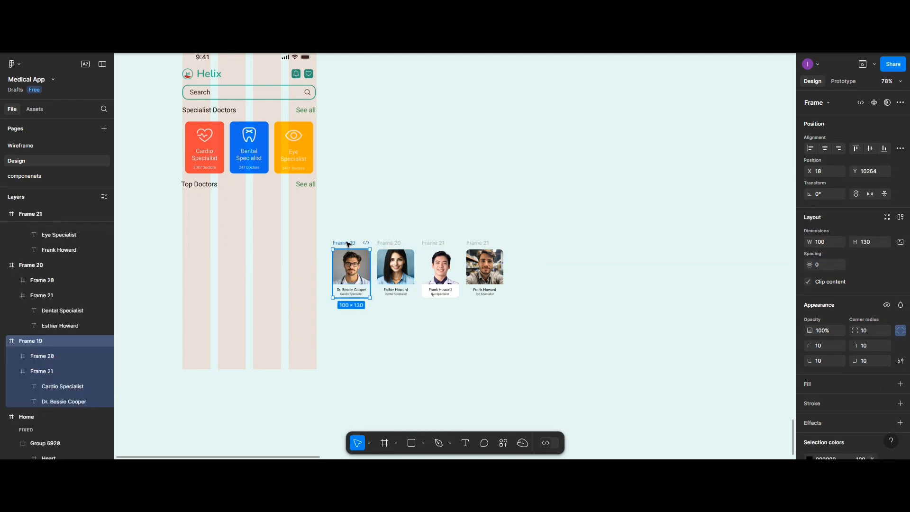
pyautogui.keyDown('shift'); pyautogui.click(388, 244); pyautogui.keyUp('shift')
pyautogui.keyDown('shift'); pyautogui.click(432, 243); pyautogui.keyUp('shift')
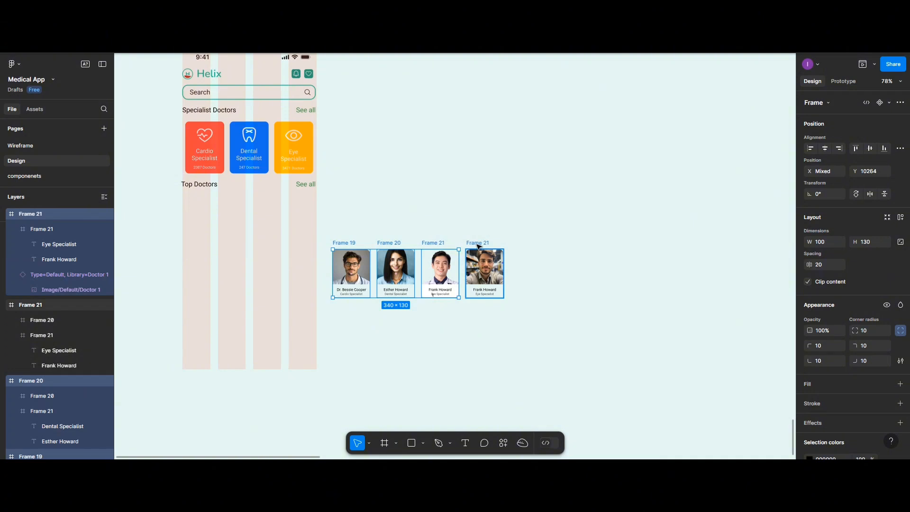
pyautogui.keyDown('shift'); pyautogui.click(479, 244); pyautogui.keyUp('shift')
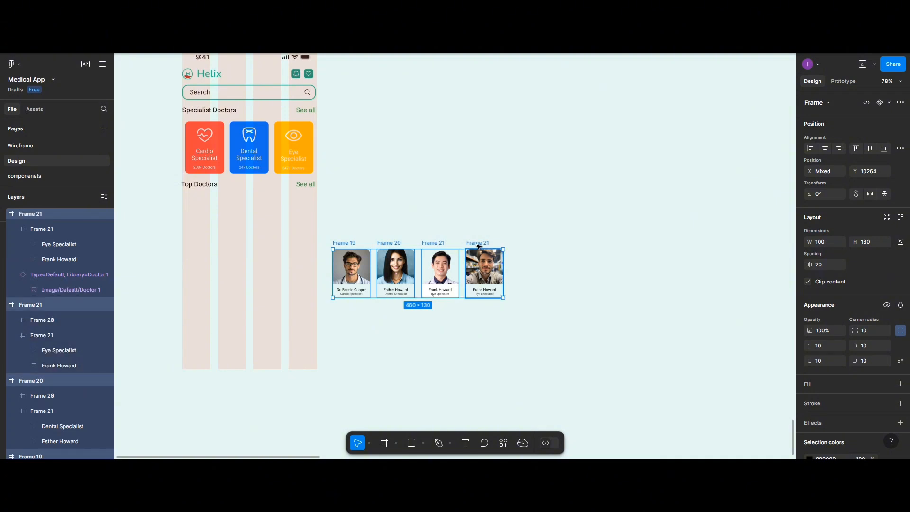
pyautogui.hotkey('shift', 'a')
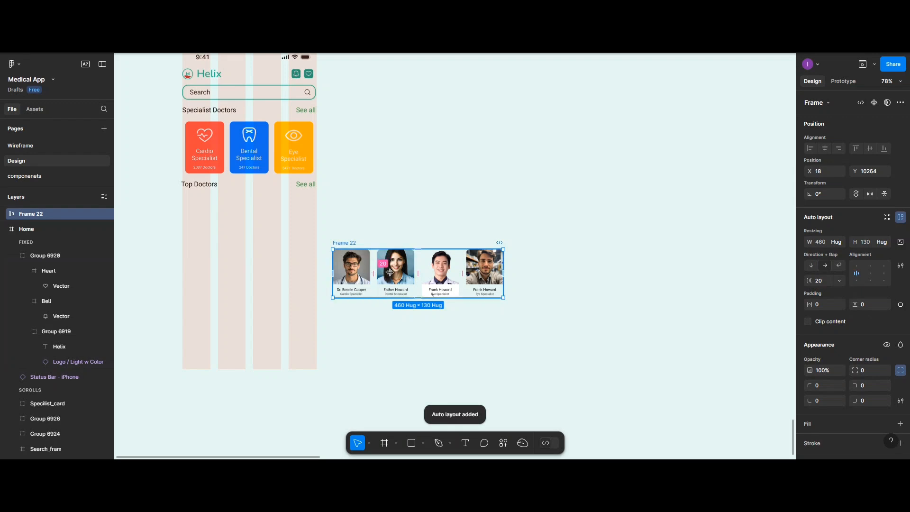
# Rename the auto layout frame of doctor cards as "Specialist_carousel"
pyautogui.doubleClick(352, 243)
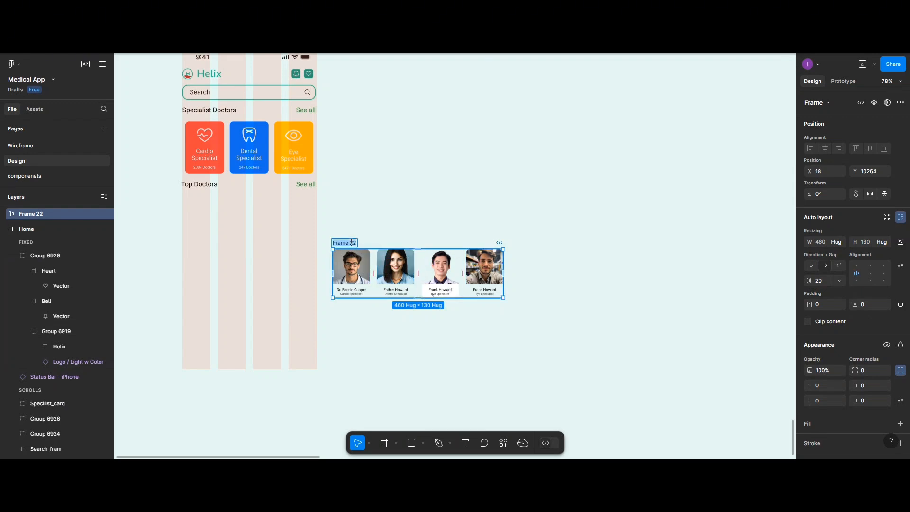
pyautogui.write('Specialist_car')
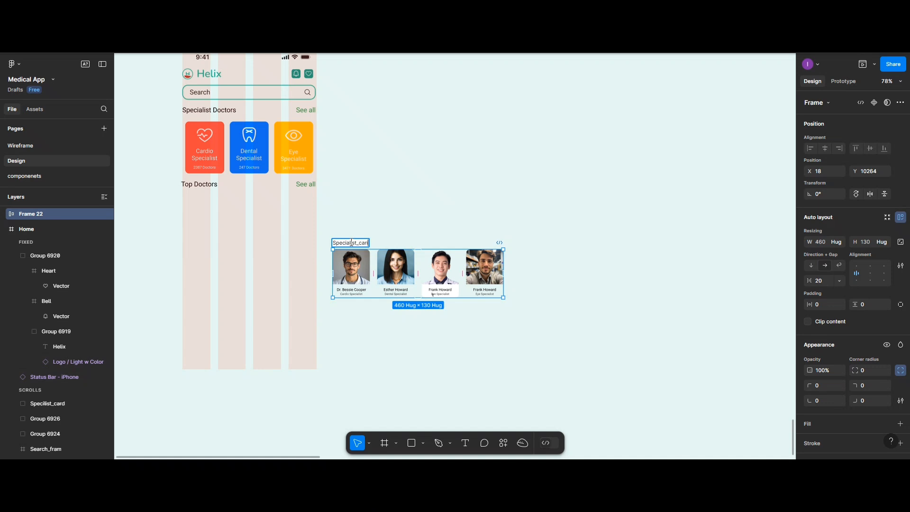
pyautogui.write('iusel')
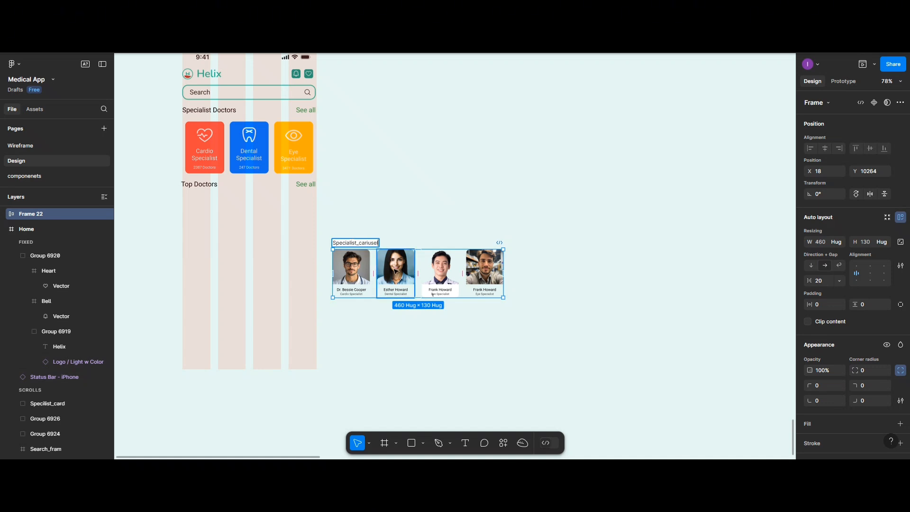
pyautogui.click(371, 244)
pyautogui.press('BackSpace')
pyautogui.press('BackSpace')
pyautogui.write('ou')
pyautogui.click(478, 272)
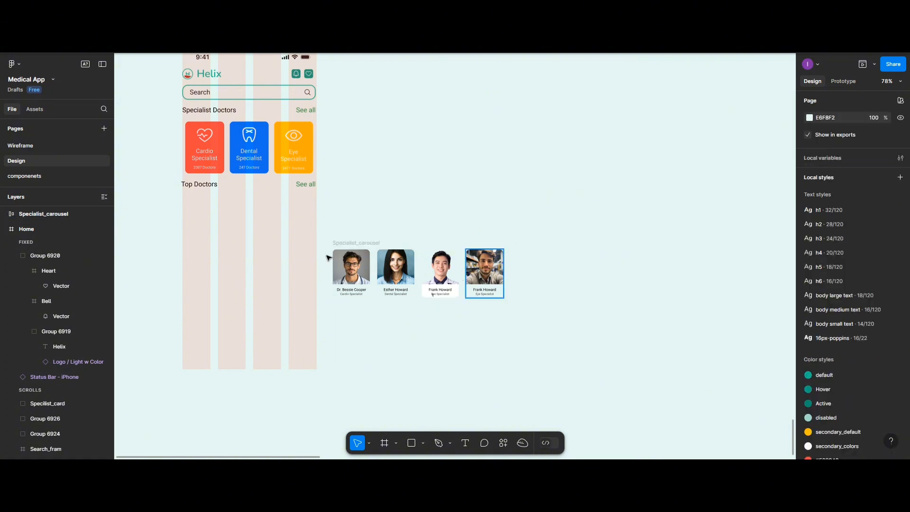
# Set the Specialist_carousel frame's prototype scroll overflow to Horizontal
pyautogui.click(354, 243)
pyautogui.click(351, 261)
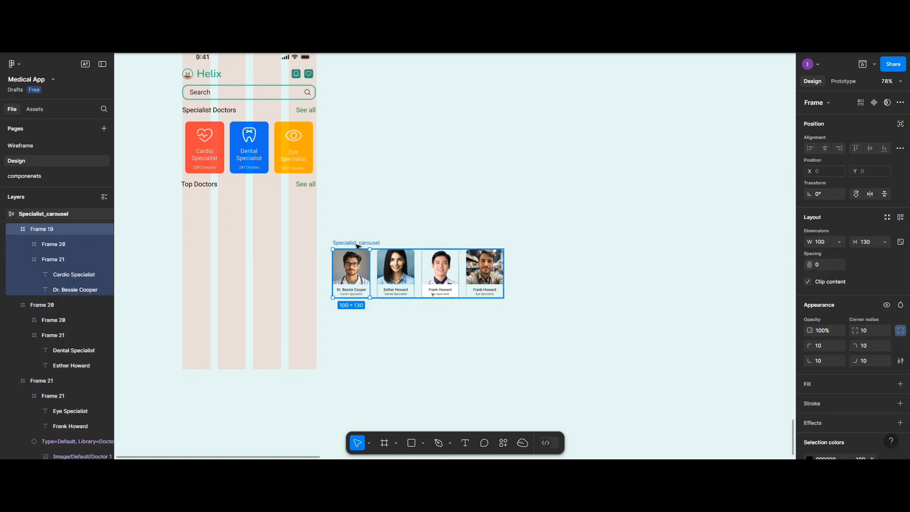
pyautogui.click(358, 243)
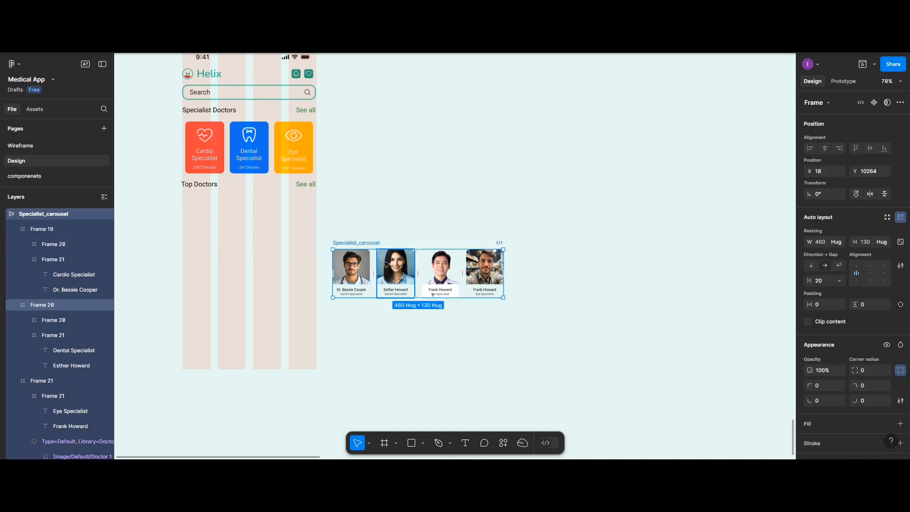
pyautogui.click(844, 81)
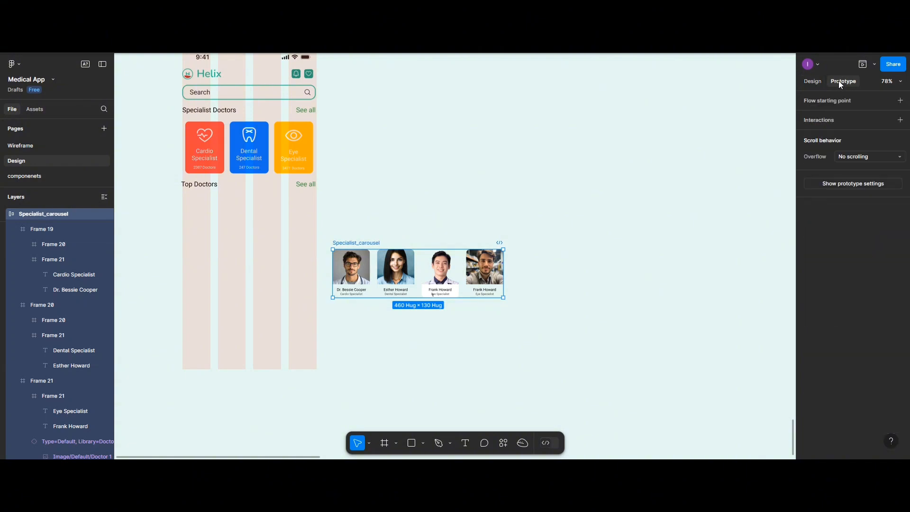
pyautogui.click(893, 158)
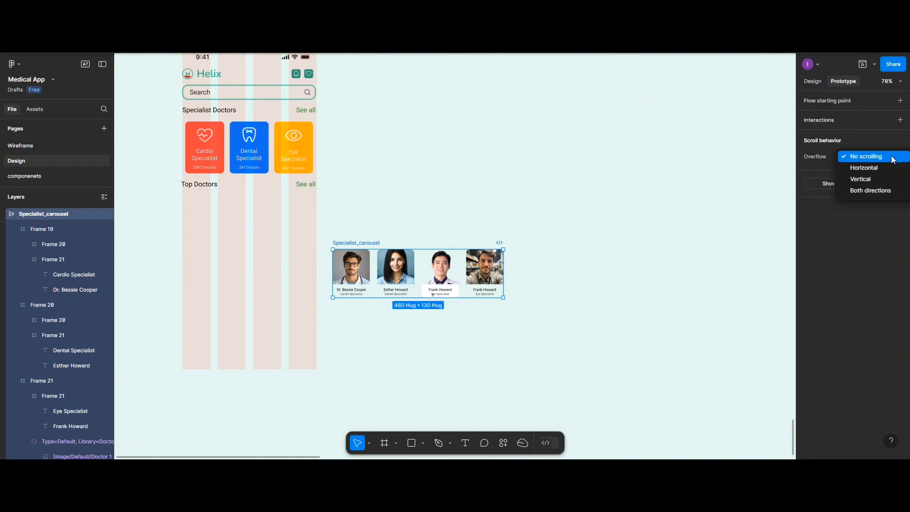
pyautogui.click(868, 167)
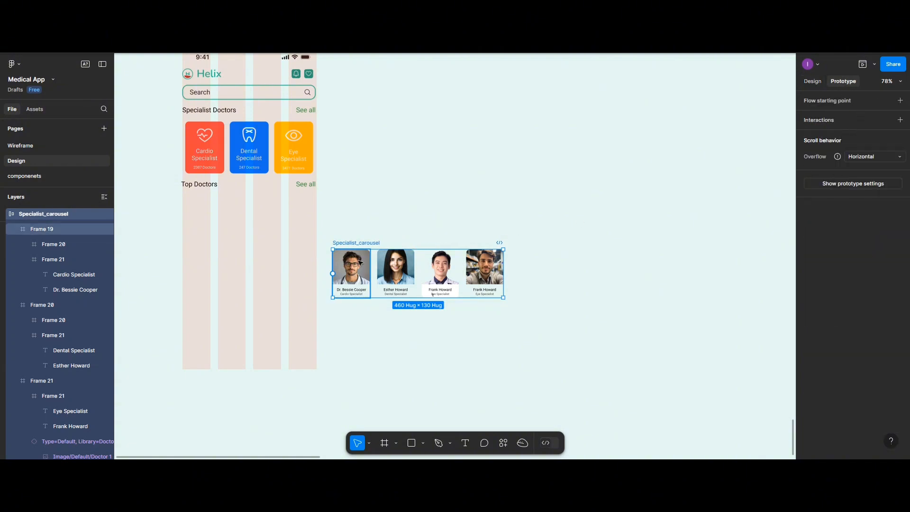
# Move the Specialist_carousel frame into the Home frame, below the Top Doctors heading
pyautogui.moveTo(355, 242); pyautogui.dragTo(214, 203)
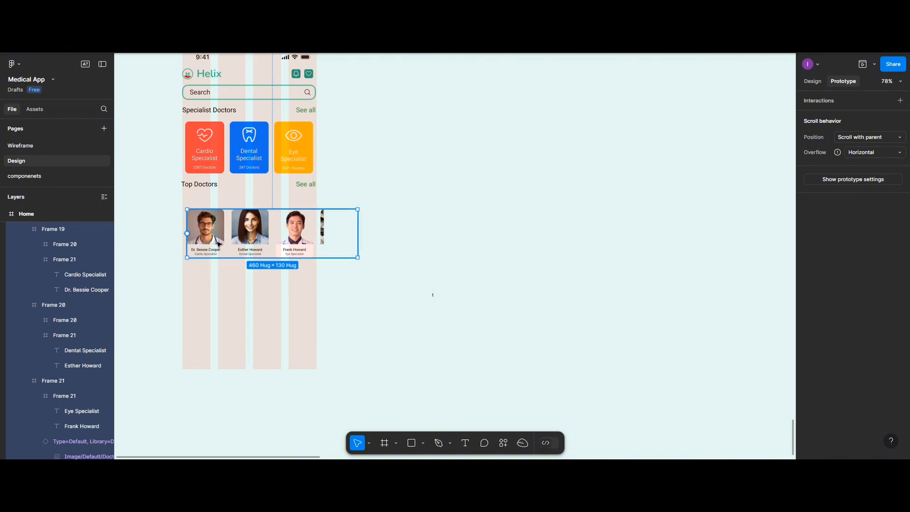
pyautogui.scroll(3, 218, 244)
pyautogui.hscroll(-3, 218, 244)
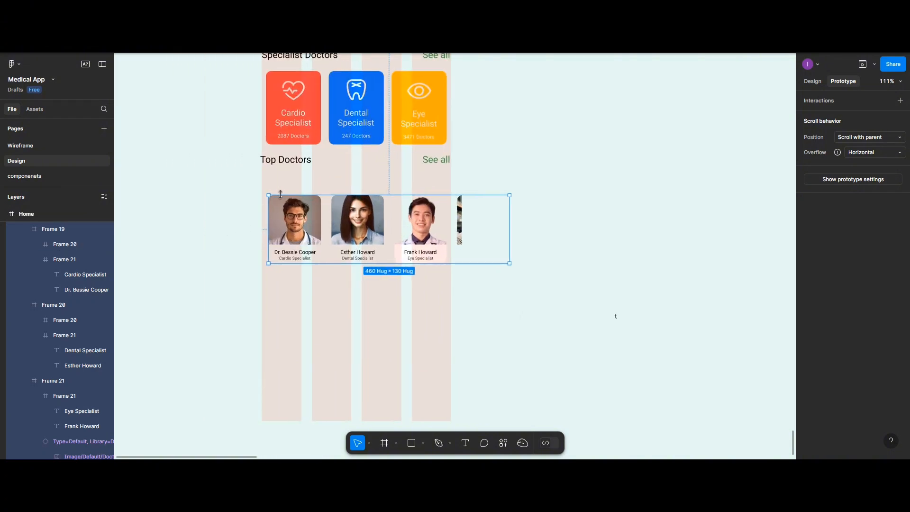
# Set the vertical spacing between the Top Doctors heading row and the Specialist_carousel frame to 20
pyautogui.click(284, 161)
pyautogui.keyDown('shift'); pyautogui.click(293, 209); pyautogui.keyUp('shift')
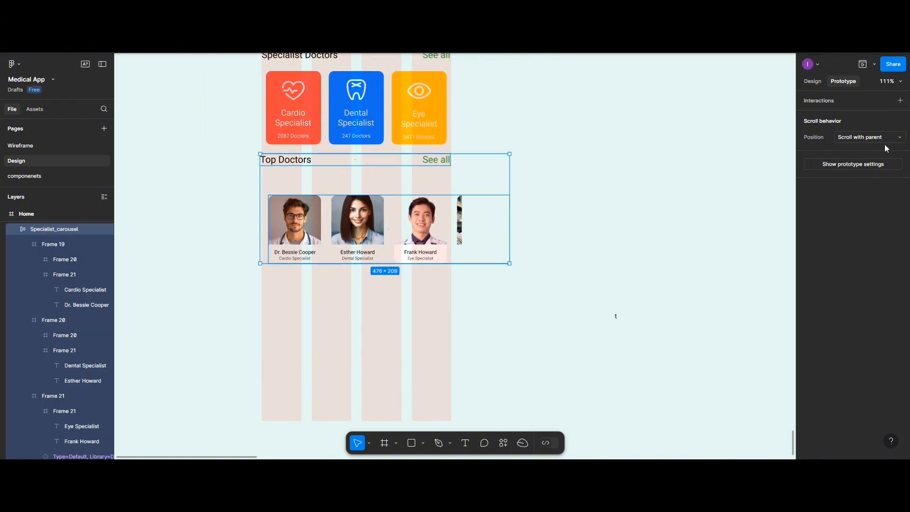
pyautogui.click(813, 82)
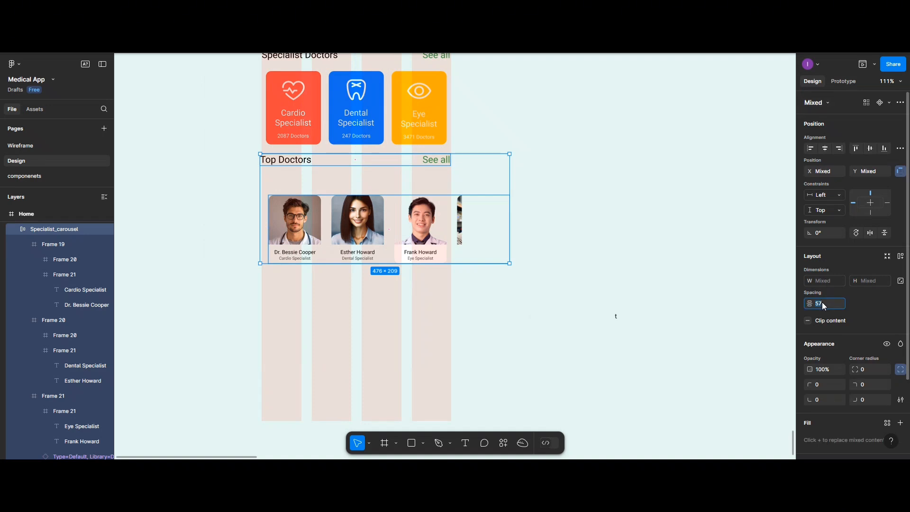
pyautogui.press('Return')
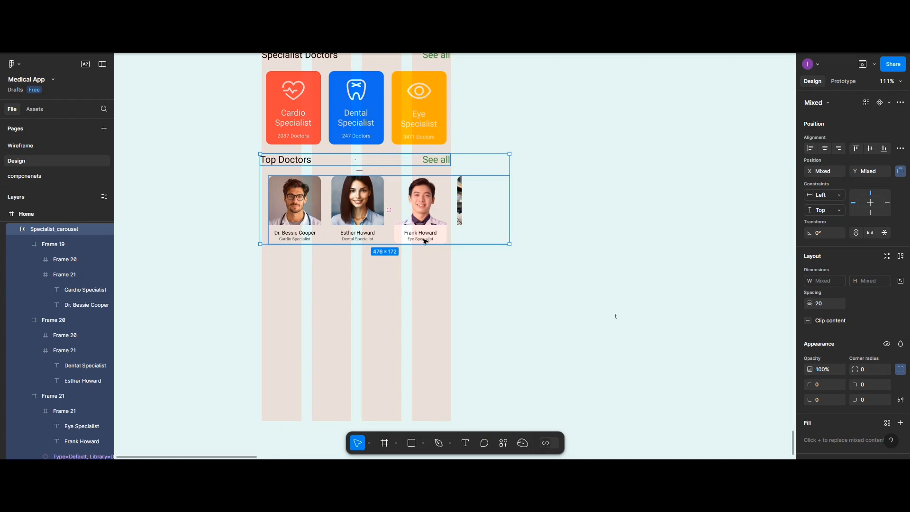
pyautogui.click(418, 305)
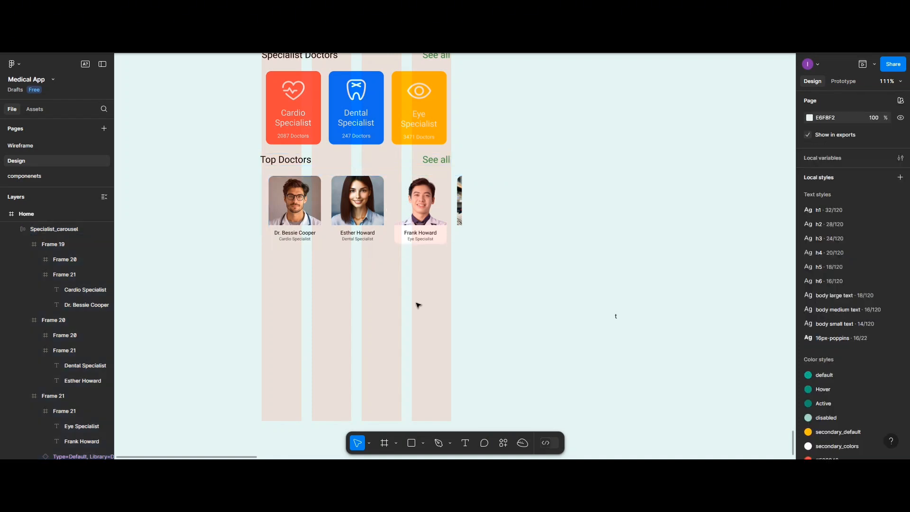
# Duplicate the Top Doctors heading row below the doctor cards and change the copy's heading text to "Recommendations"
pyautogui.click(311, 164)
pyautogui.moveTo(310, 165); pyautogui.dragTo(313, 275)
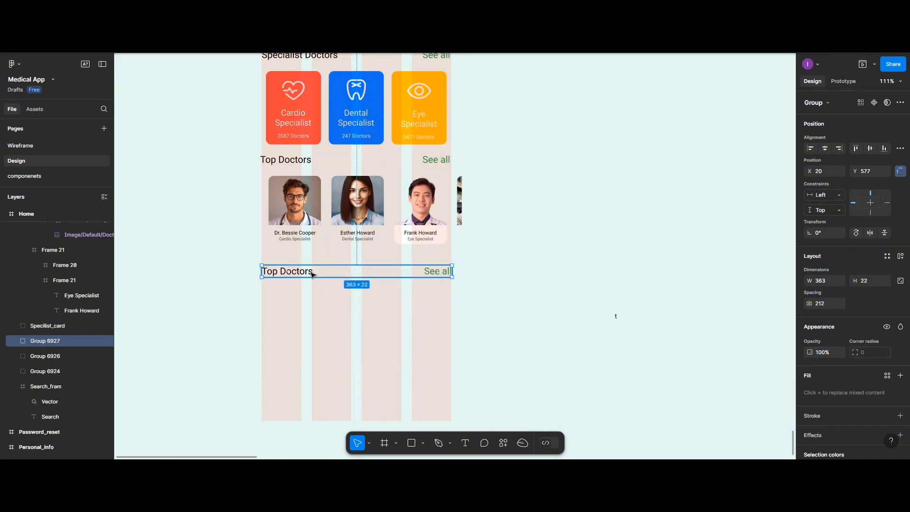
pyautogui.doubleClick(313, 274)
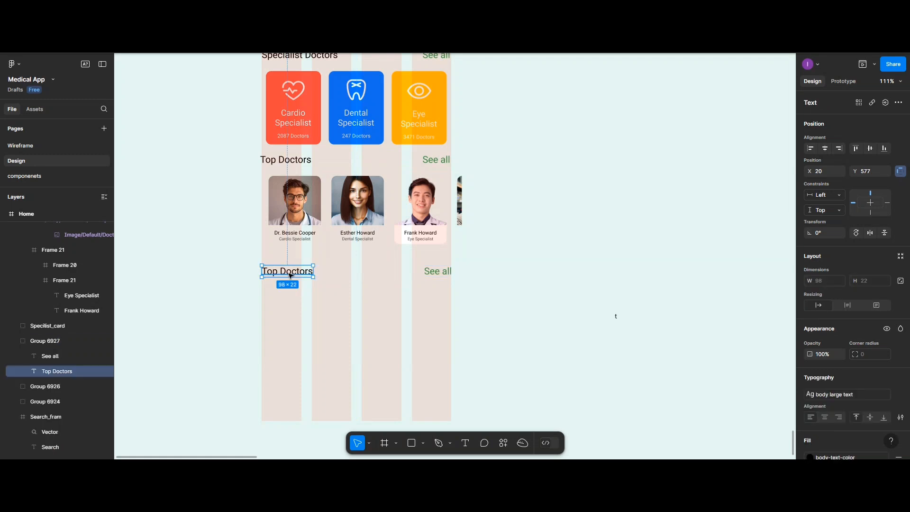
pyautogui.doubleClick(299, 277)
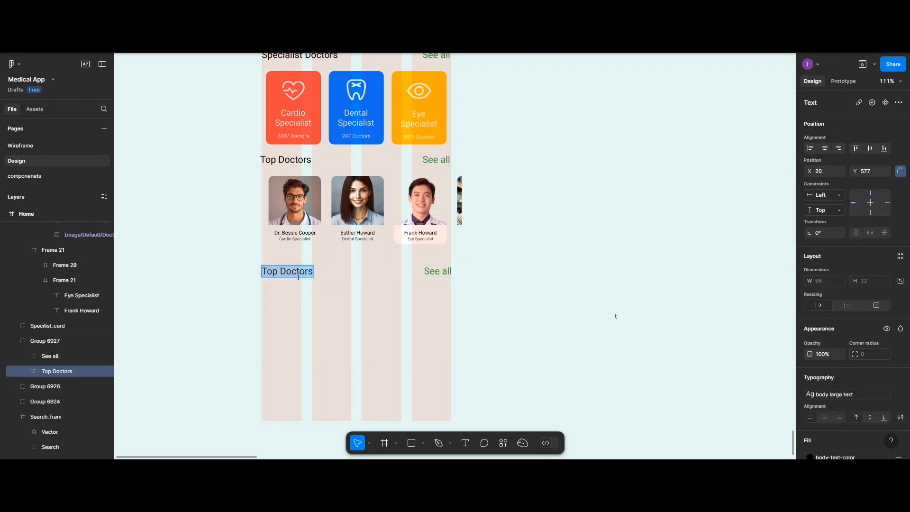
pyautogui.write('r')
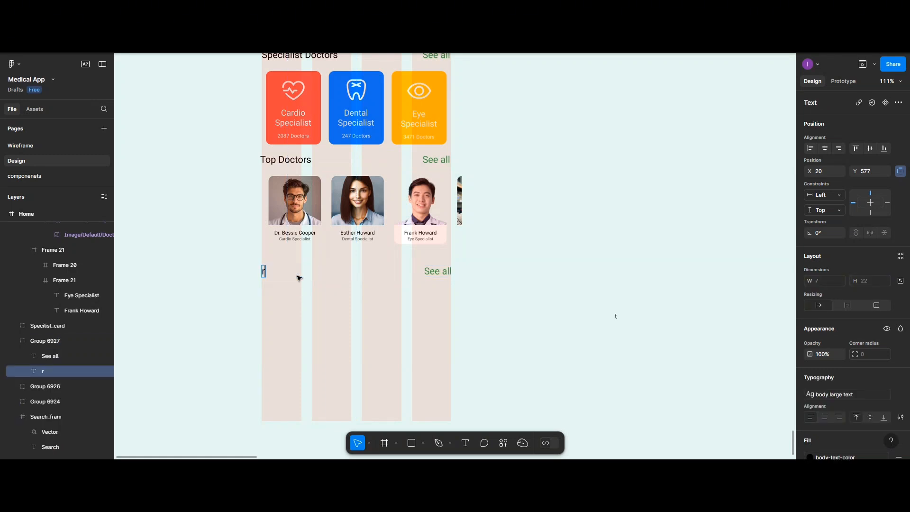
pyautogui.write('ecommendations')
pyautogui.press('Escape')
# Search the Phosphor Icons plugin for "home" and insert the House icon on the canvas
pyautogui.scroll(1, 299, 278)
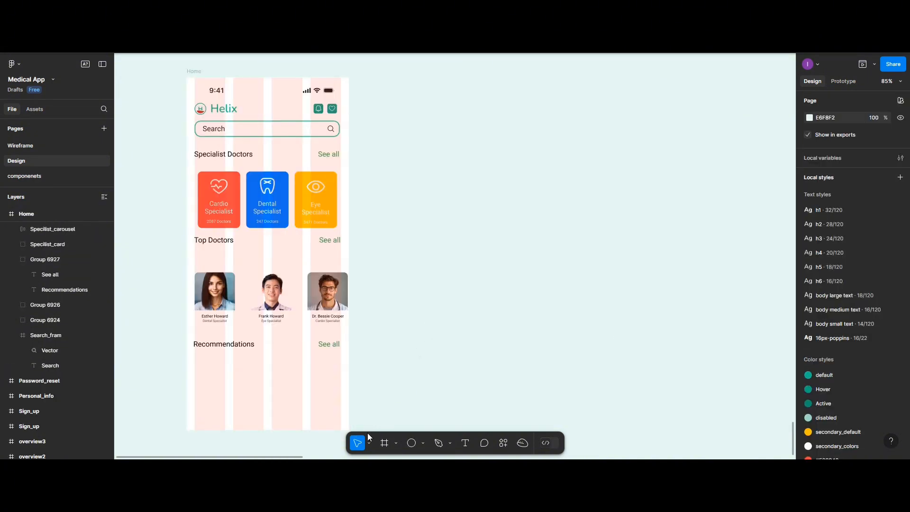
pyautogui.rightClick(385, 390)
pyautogui.moveTo(397, 405)
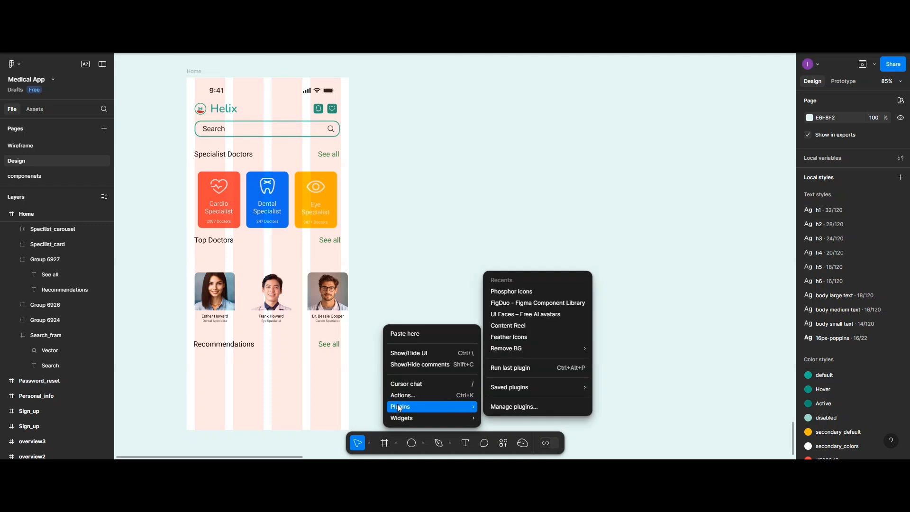
pyautogui.click(517, 297)
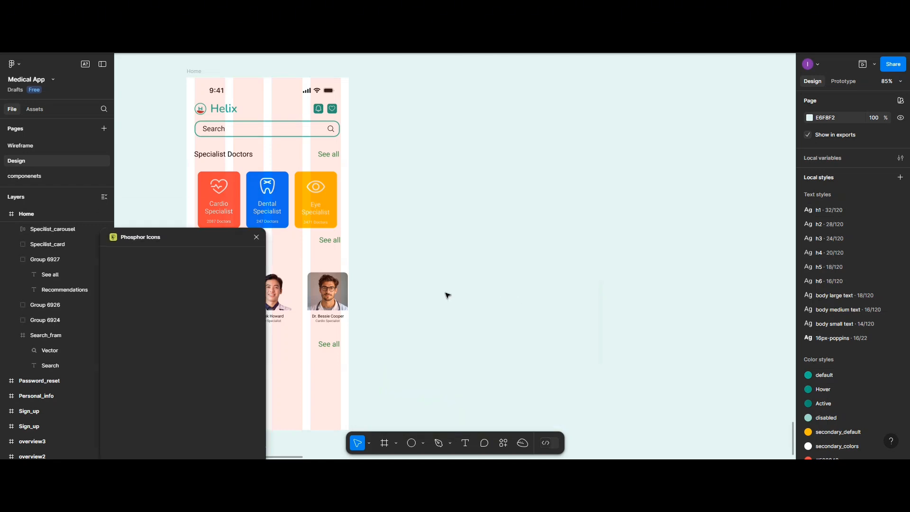
pyautogui.click(119, 258)
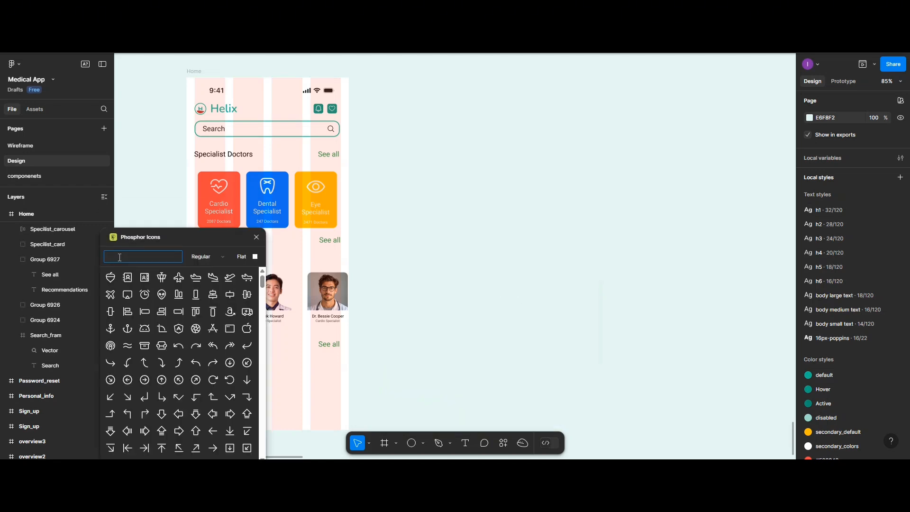
pyautogui.write('home')
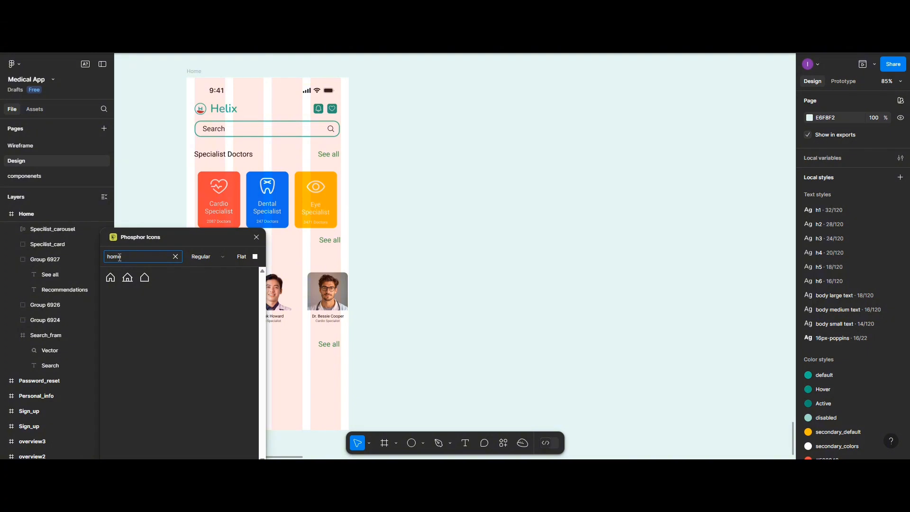
pyautogui.click(105, 277)
# Insert the ListDashes and CalendarDots icons from Phosphor Icons beside the House icon
pyautogui.moveTo(129, 258); pyautogui.dragTo(105, 257)
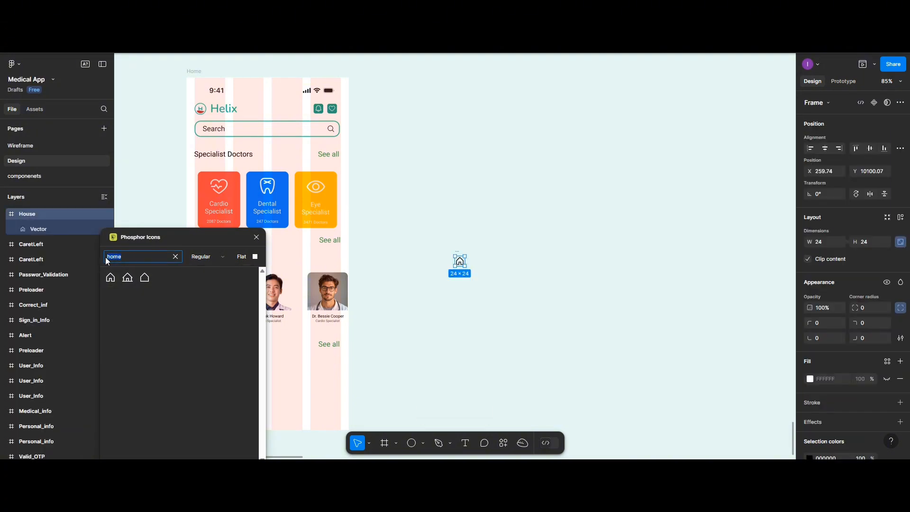
pyautogui.write('list')
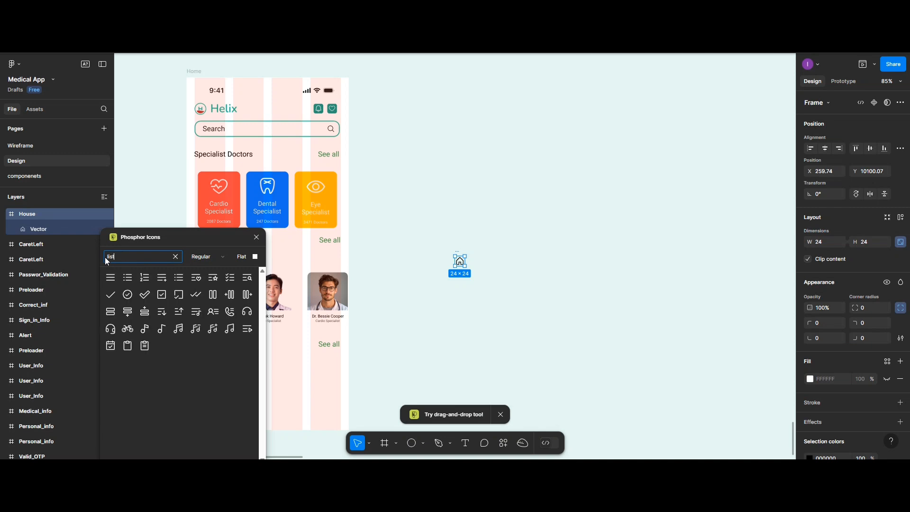
pyautogui.moveTo(126, 277); pyautogui.dragTo(98, 256)
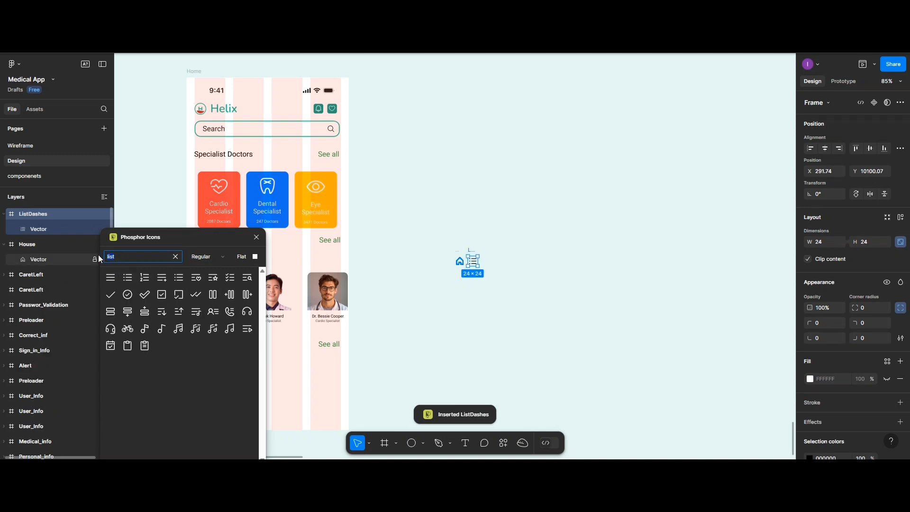
pyautogui.write('calende')
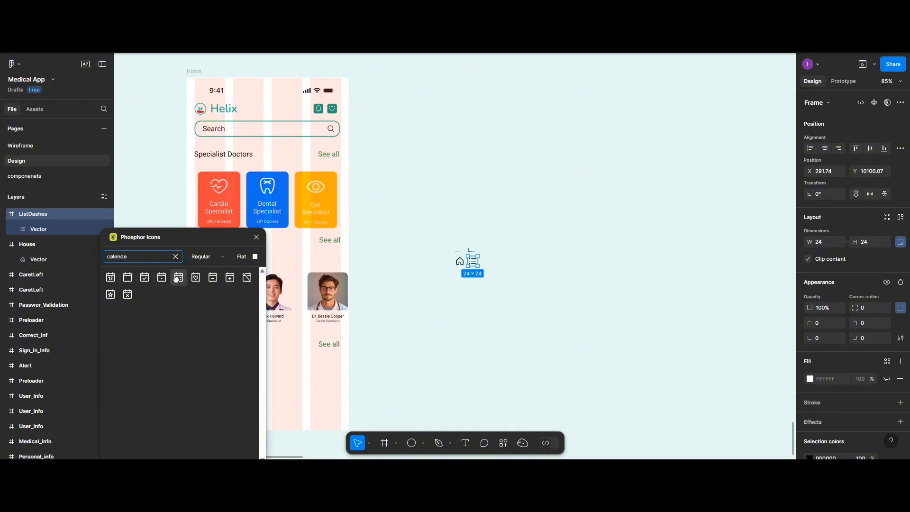
pyautogui.click(160, 275)
# Search Phosphor Icons for "user", insert the User icon, and close the plugin
pyautogui.moveTo(160, 274); pyautogui.dragTo(135, 260)
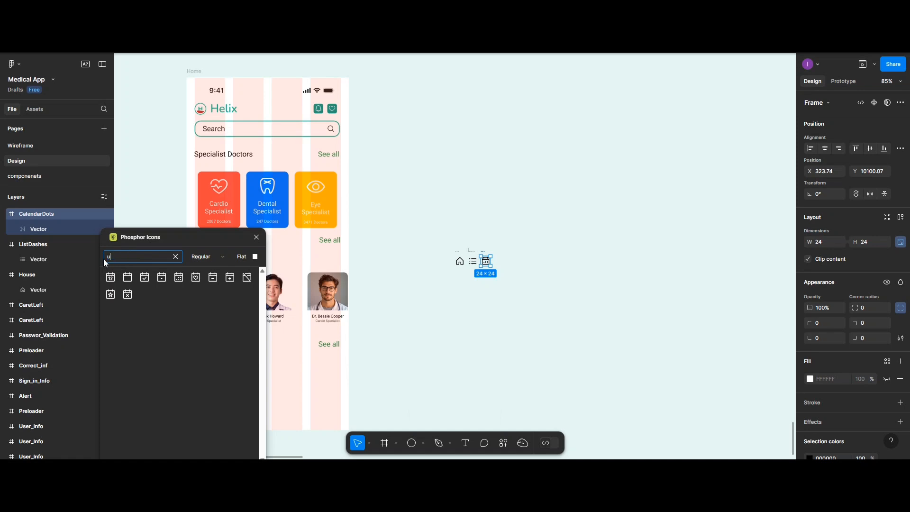
pyautogui.write('user')
pyautogui.click(110, 277)
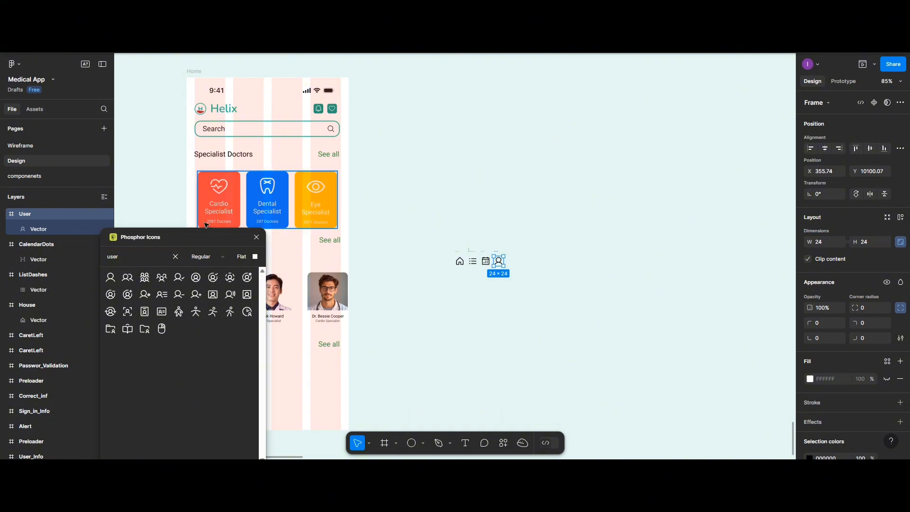
pyautogui.click(260, 238)
# Move the house vector out of its House frame onto the canvas below and delete the emptied frame
pyautogui.scroll(5, 422, 287)
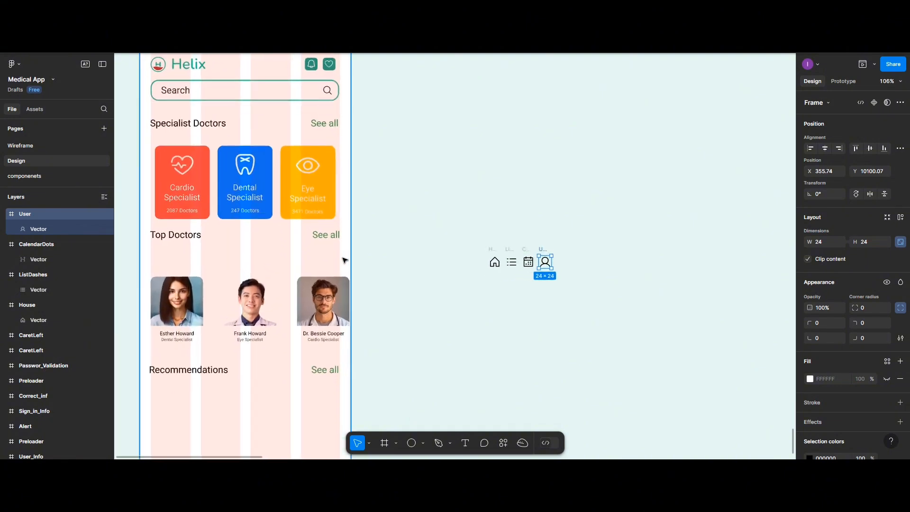
pyautogui.hscroll(6, 422, 287)
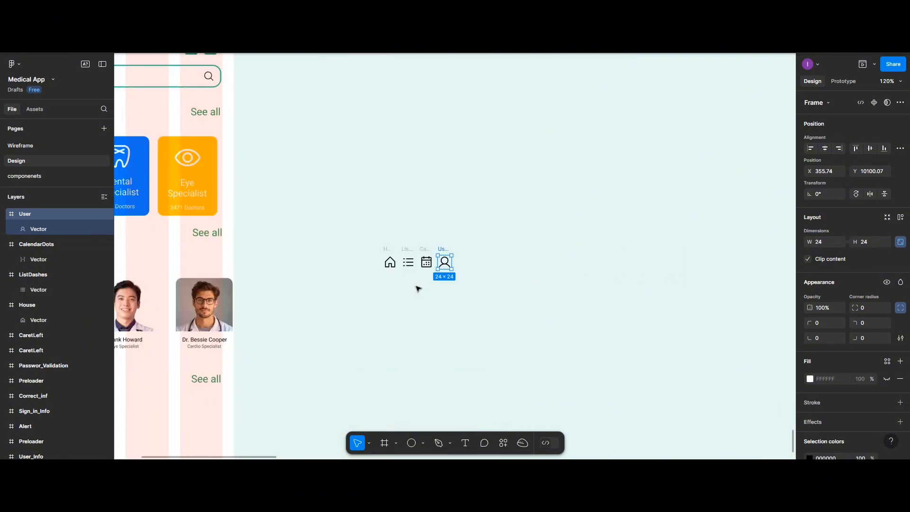
pyautogui.scroll(5, 378, 265)
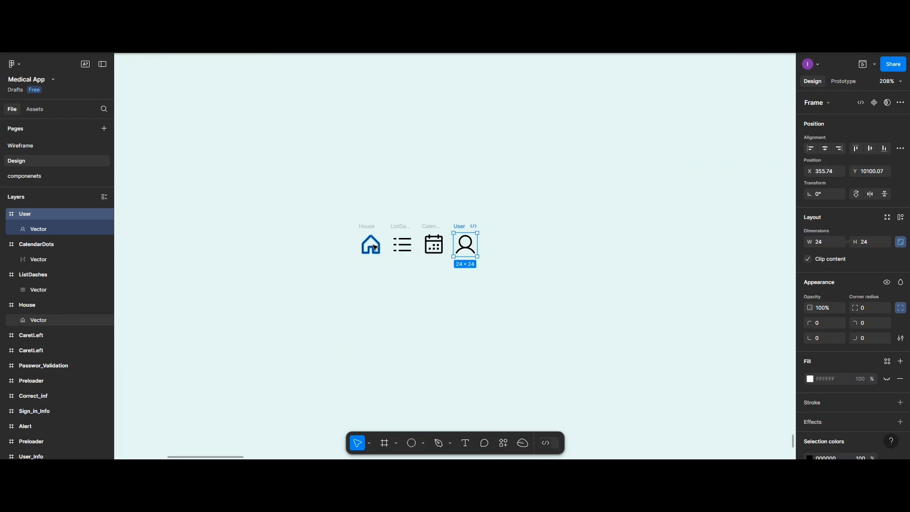
pyautogui.moveTo(374, 247); pyautogui.dragTo(384, 318)
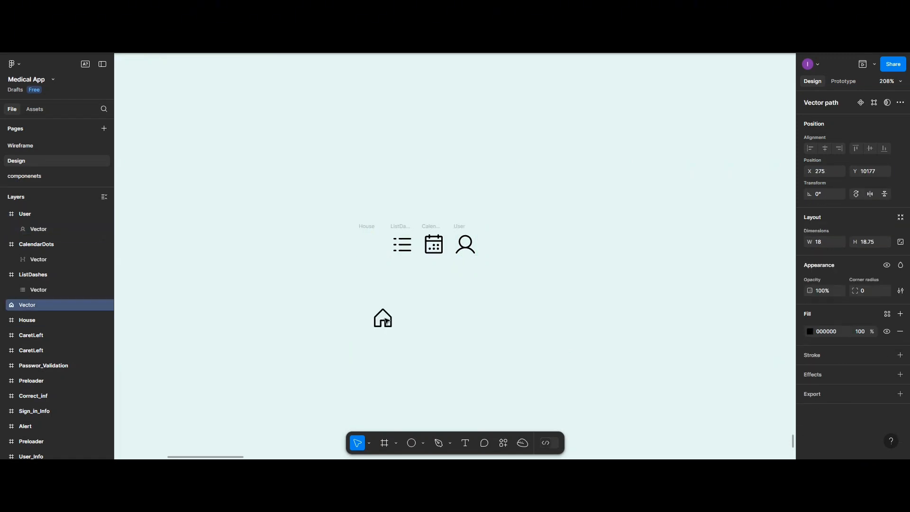
pyautogui.click(371, 244)
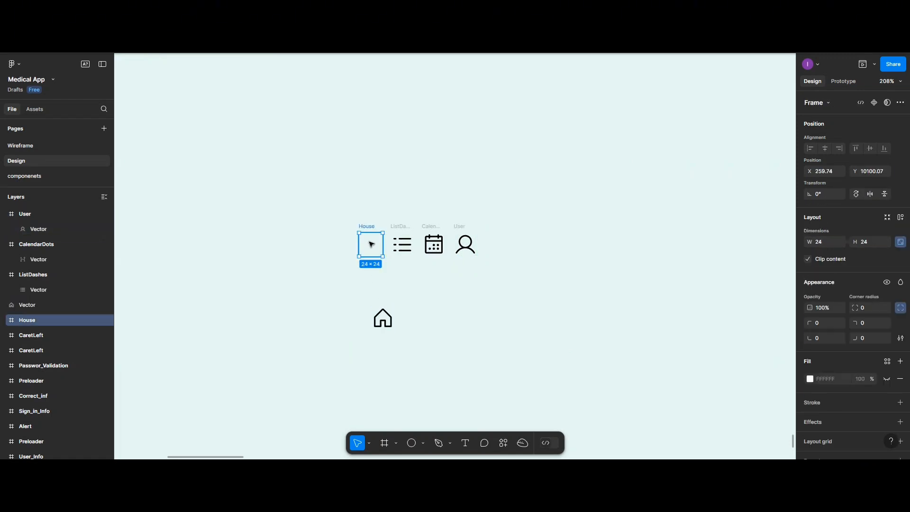
pyautogui.press('Delete')
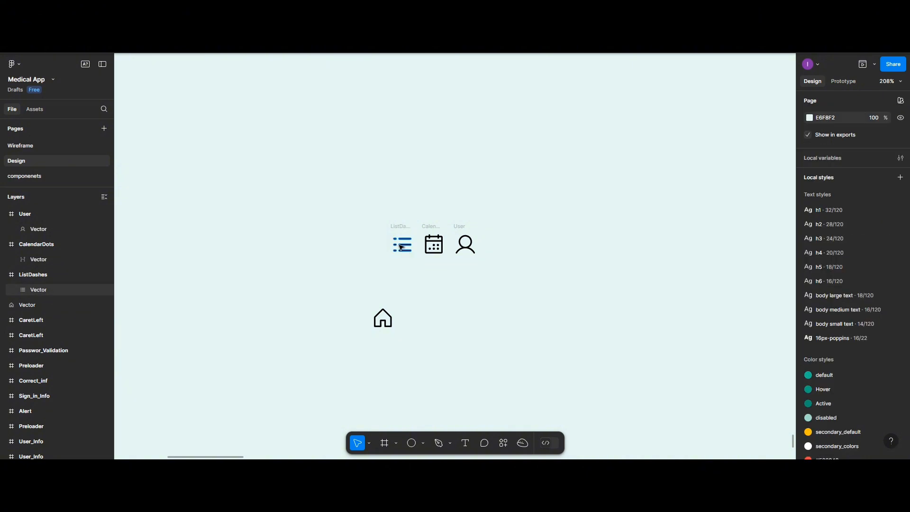
# Move the list, calendar and user vectors out of their frames beside the house icon and delete the emptied frames
pyautogui.moveTo(401, 247); pyautogui.dragTo(423, 317)
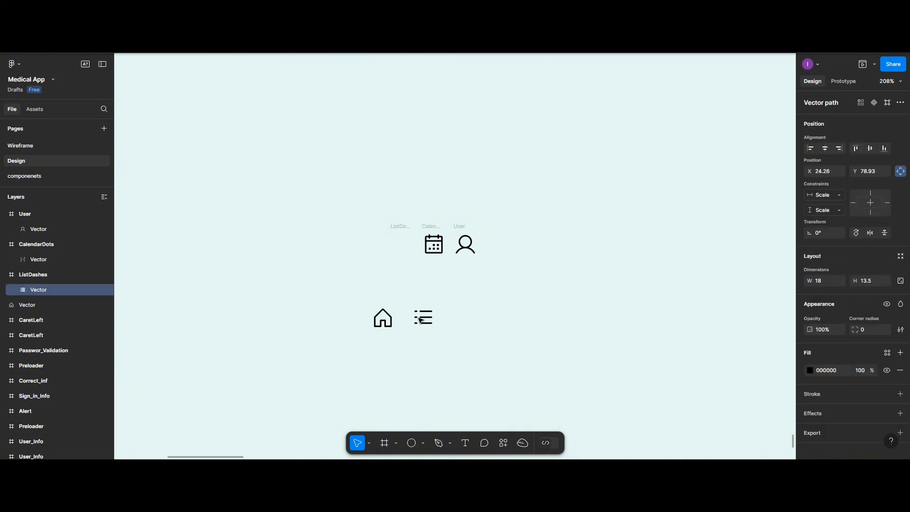
pyautogui.click(397, 232)
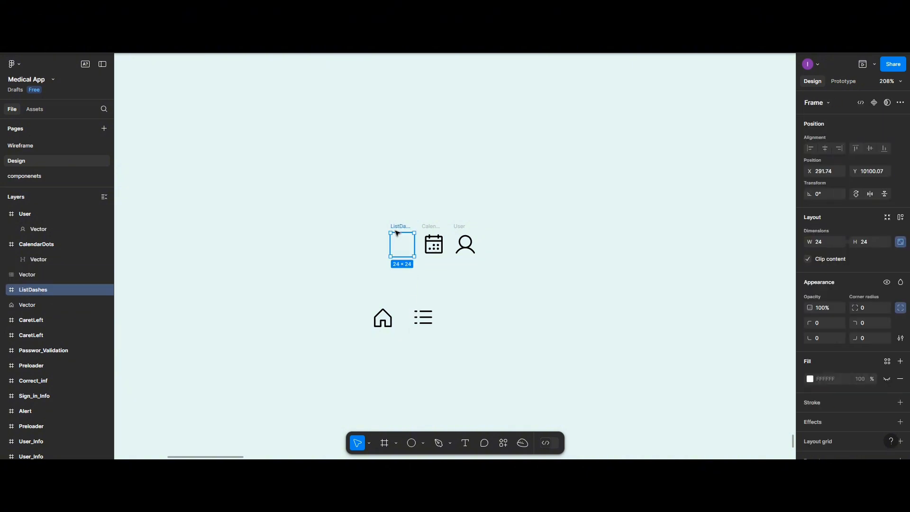
pyautogui.press('Delete')
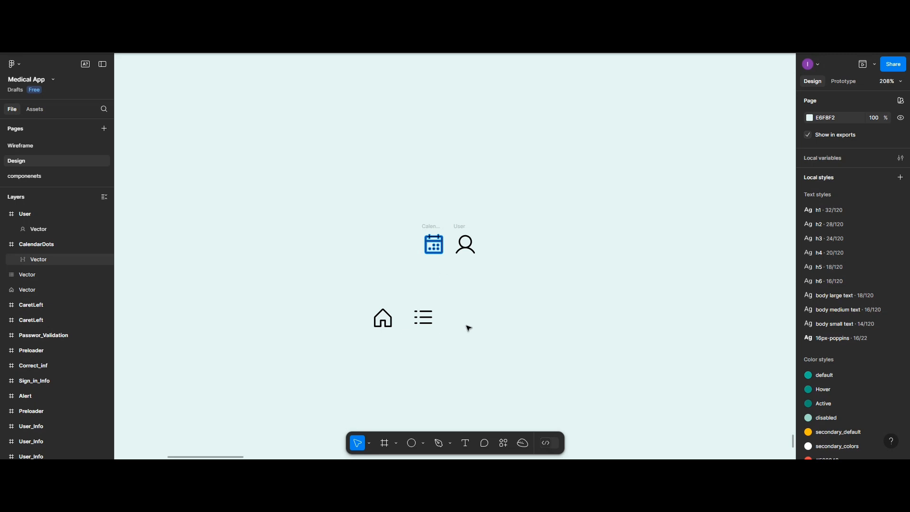
pyautogui.moveTo(434, 244); pyautogui.dragTo(470, 331)
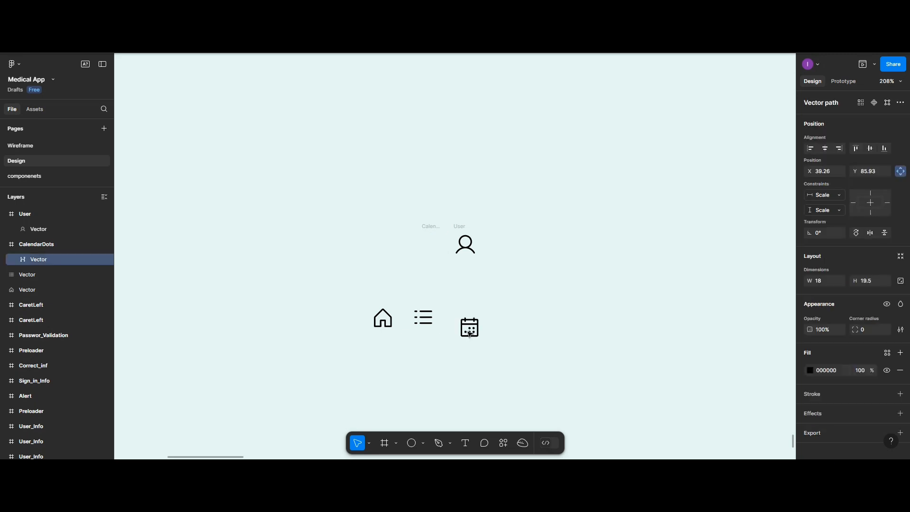
pyautogui.click(437, 244)
pyautogui.press('Delete')
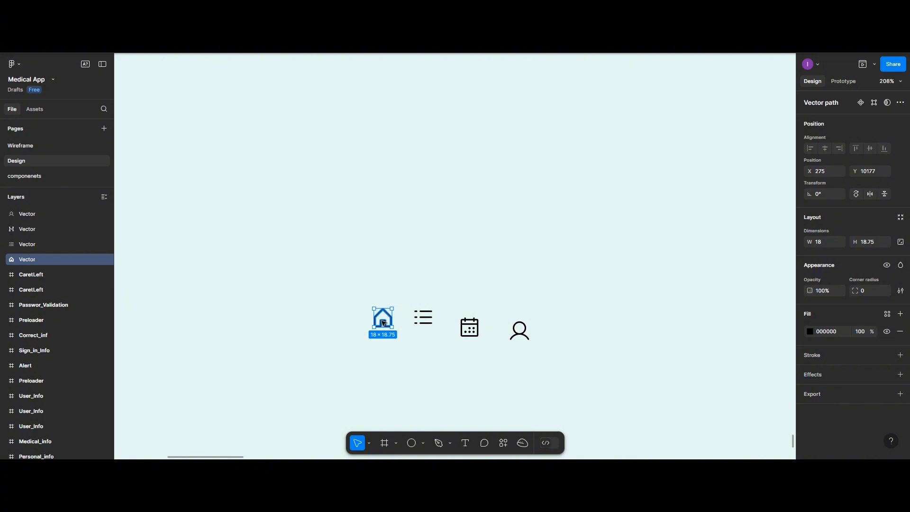
# Wrap the house and list icons in separate auto layout frames, moving the house frame farther from the other icons
pyautogui.hotkey('shift', 'a')
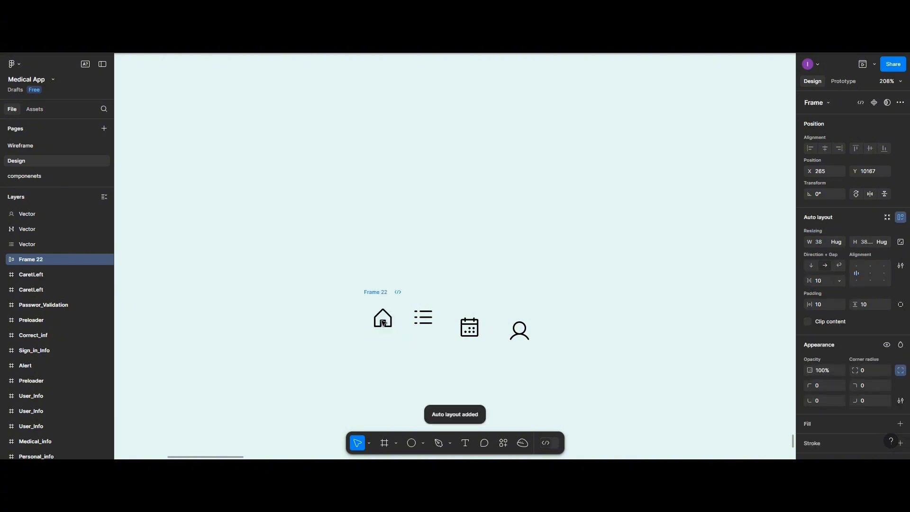
pyautogui.moveTo(383, 322); pyautogui.dragTo(308, 324)
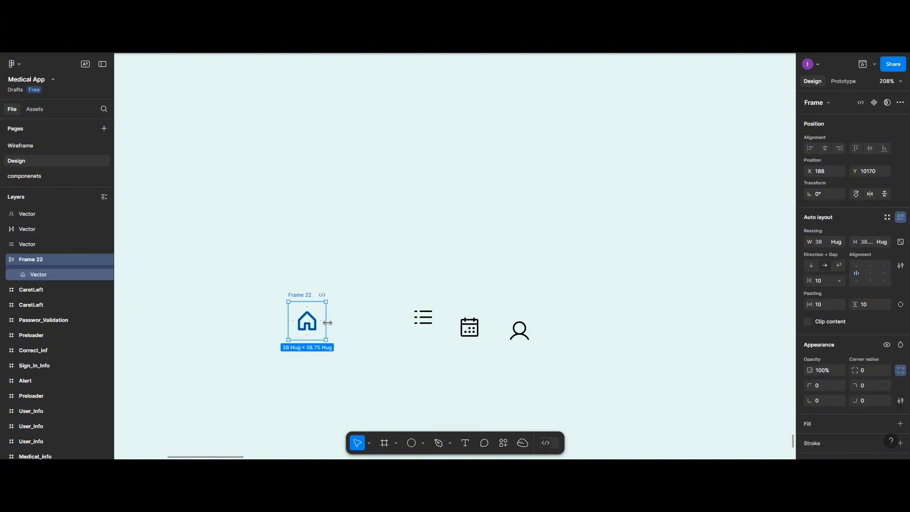
pyautogui.click(420, 323)
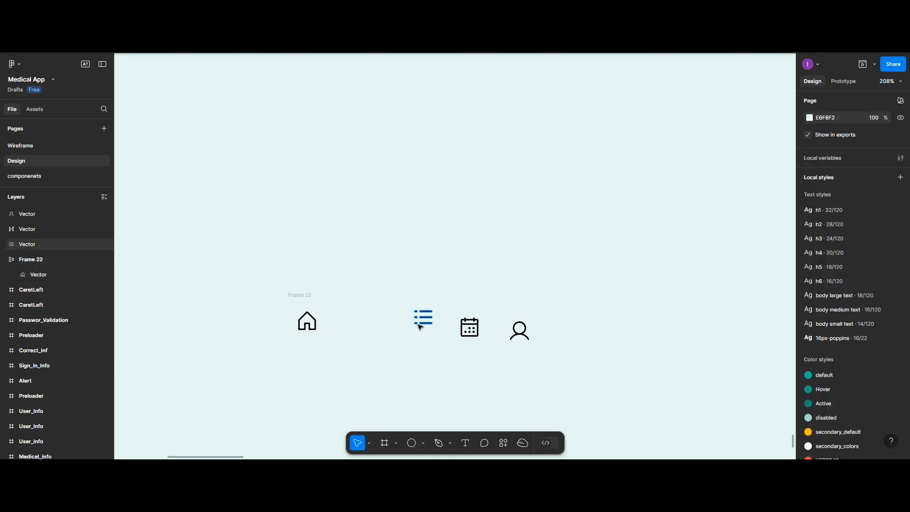
pyautogui.click(419, 324)
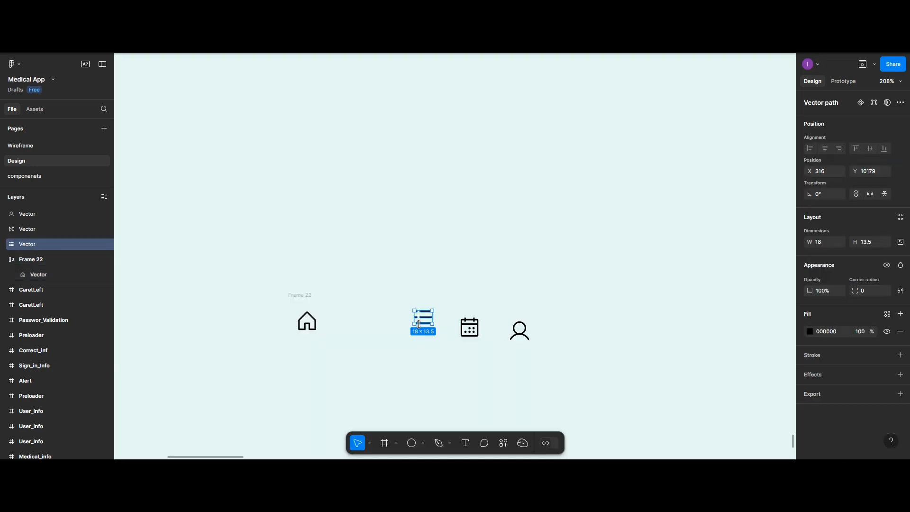
pyautogui.hotkey('shift', 'a')
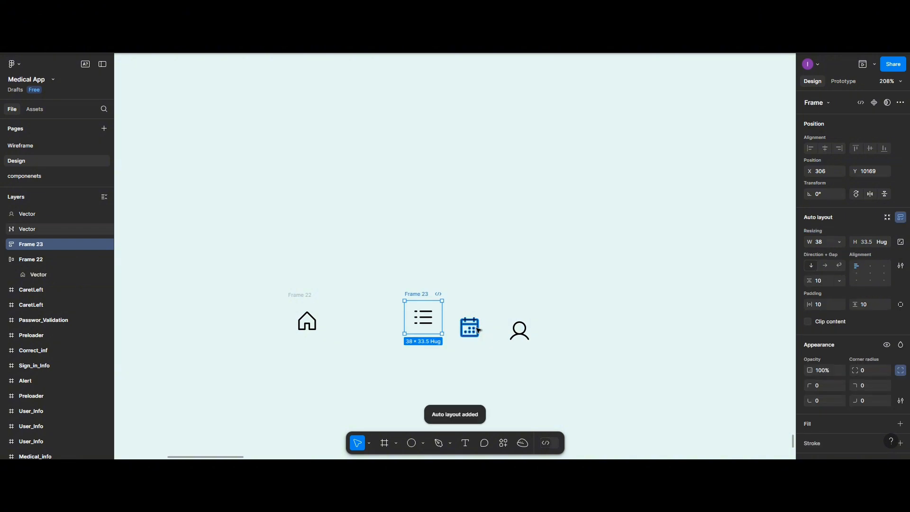
# Wrap the calendar and user icons each in their own auto layout frame
pyautogui.click(478, 330)
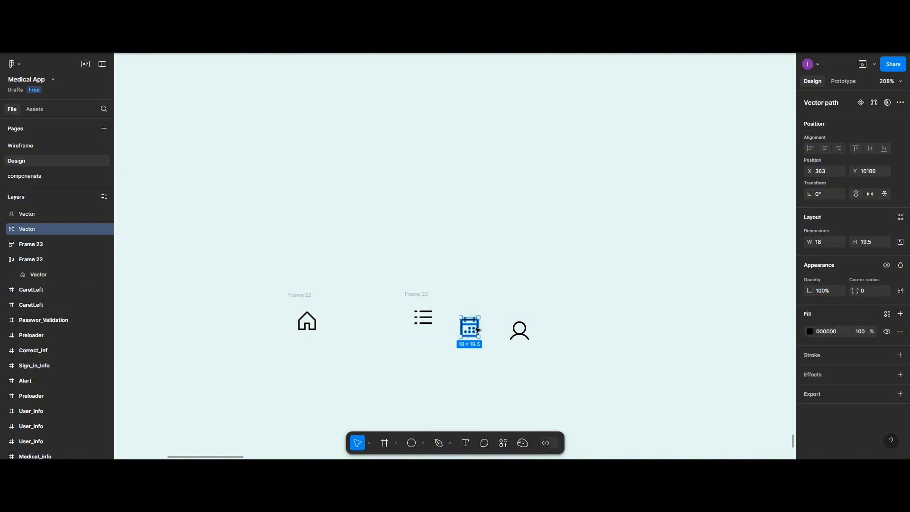
pyautogui.hotkey('shift', 'a')
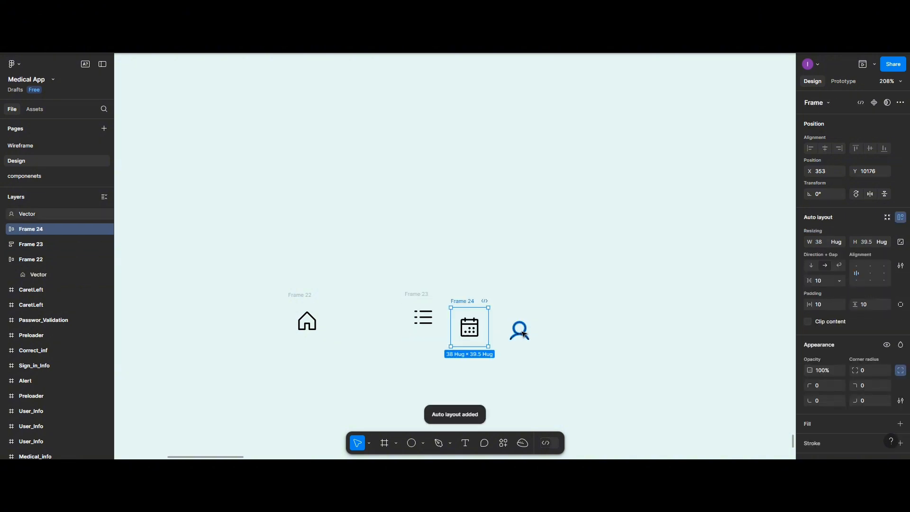
pyautogui.click(524, 333)
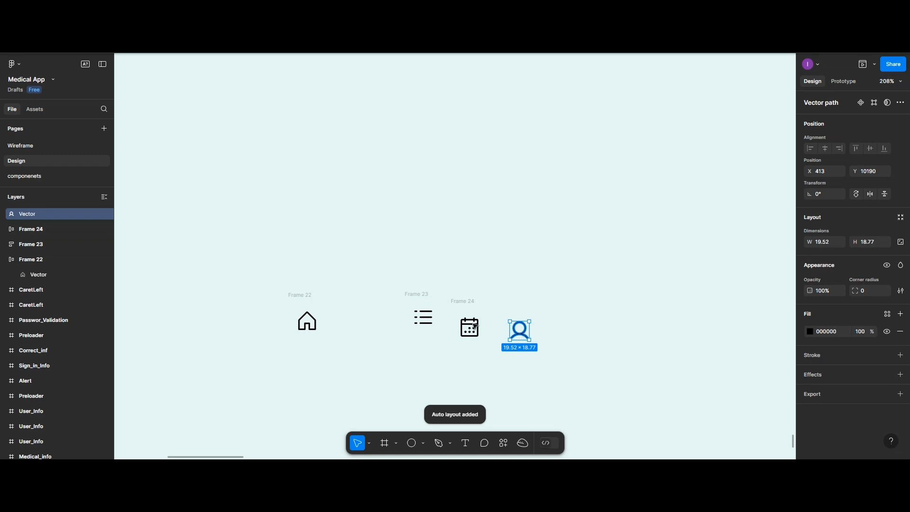
pyautogui.hotkey('shift', 'a')
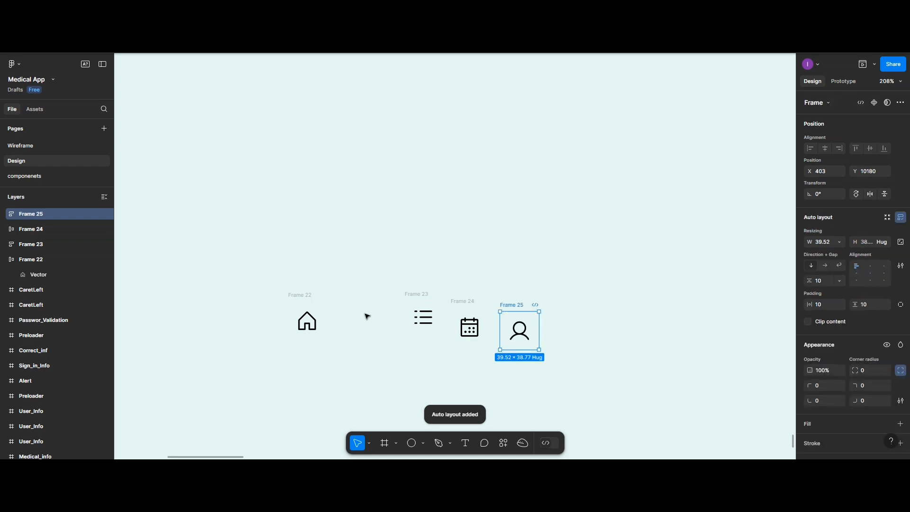
# Rename the house icon's frame as Home and the list icon's frame as booking
pyautogui.doubleClick(299, 296)
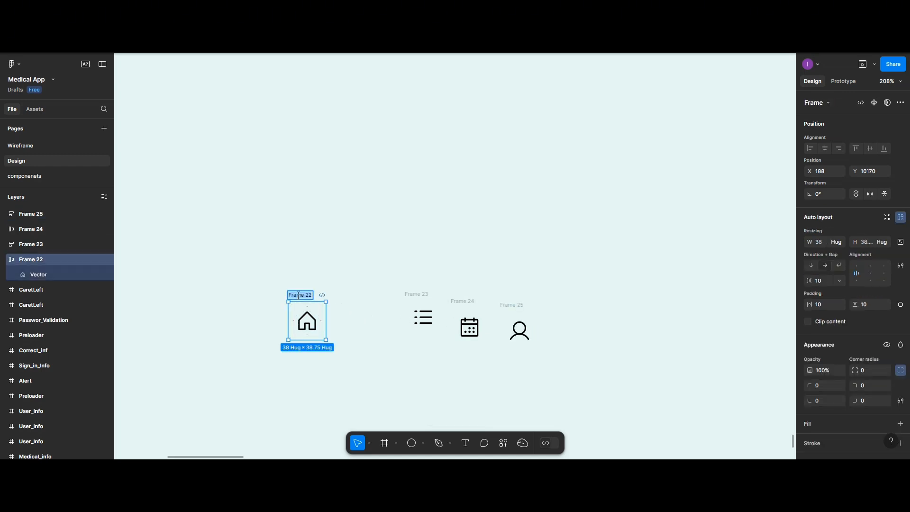
pyautogui.write('Home')
pyautogui.doubleClick(426, 294)
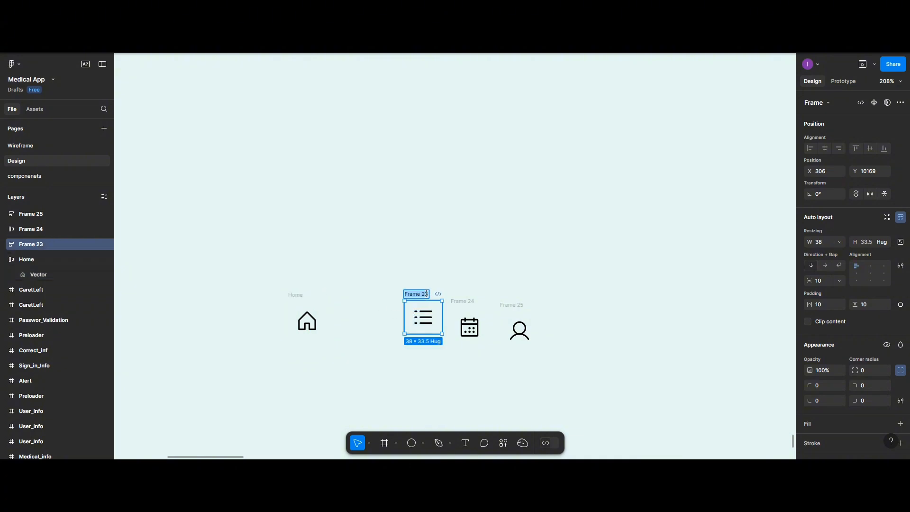
pyautogui.write('Abook')
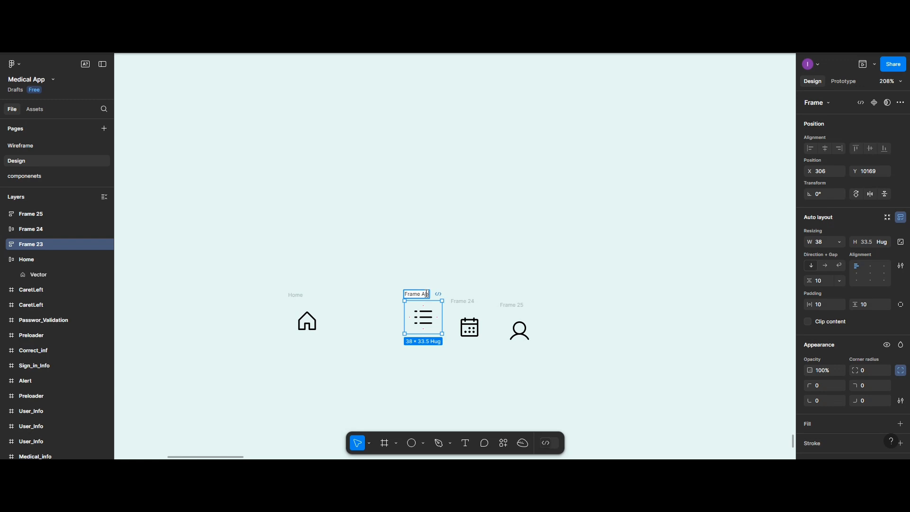
pyautogui.press('BackSpace')
pyautogui.press('BackSpace')
pyautogui.press('BackSpace')
pyautogui.press('BackSpace')
pyautogui.press('BackSpace')
pyautogui.press('BackSpace')
pyautogui.press('BackSpace')
pyautogui.press('BackSpace')
pyautogui.press('BackSpace')
pyautogui.press('BackSpace')
pyautogui.press('BackSpace')
pyautogui.write('booking')
# Rename the calendar icon's frame as Specialist and the user icon's frame as User
pyautogui.click(460, 301)
pyautogui.doubleClick(463, 302)
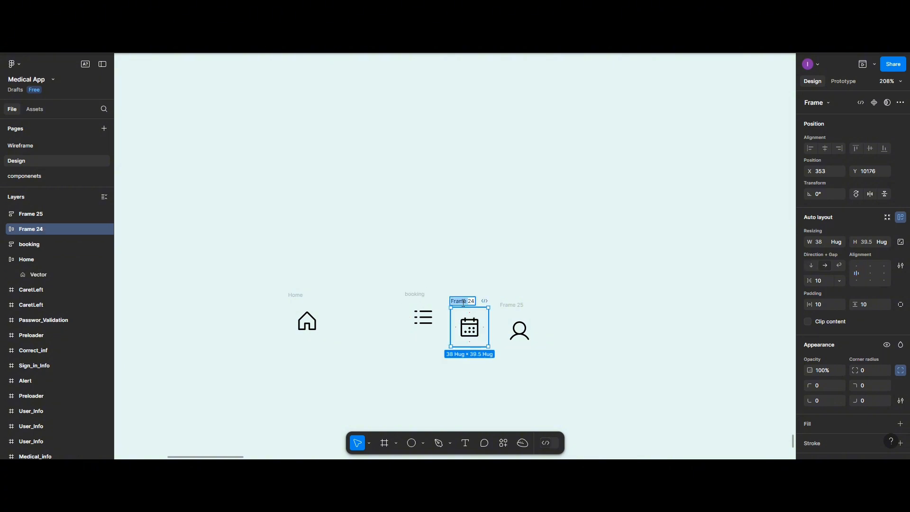
pyautogui.write('Specialist')
pyautogui.press('BackSpace')
pyautogui.press('BackSpace')
pyautogui.doubleClick(524, 305)
pyautogui.write('User')
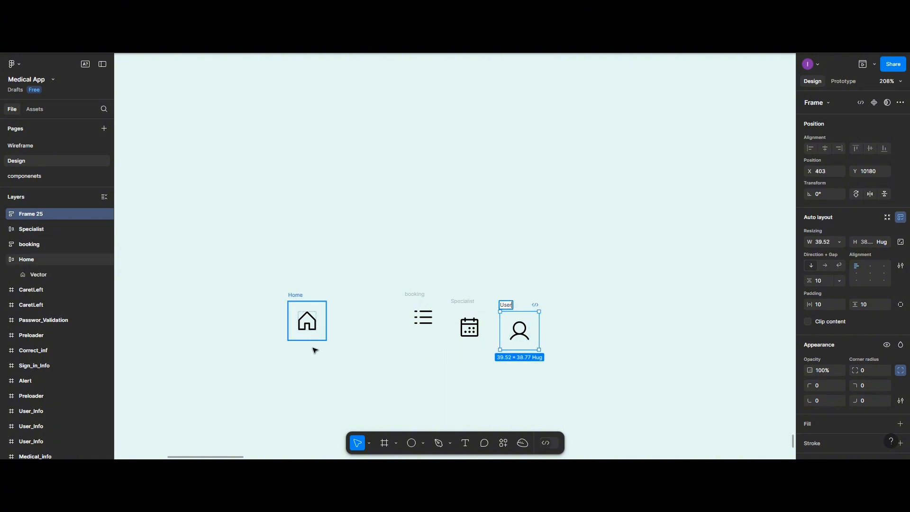
# Add the text "Home" beside the house icon inside its auto layout frame
pyautogui.click(466, 445)
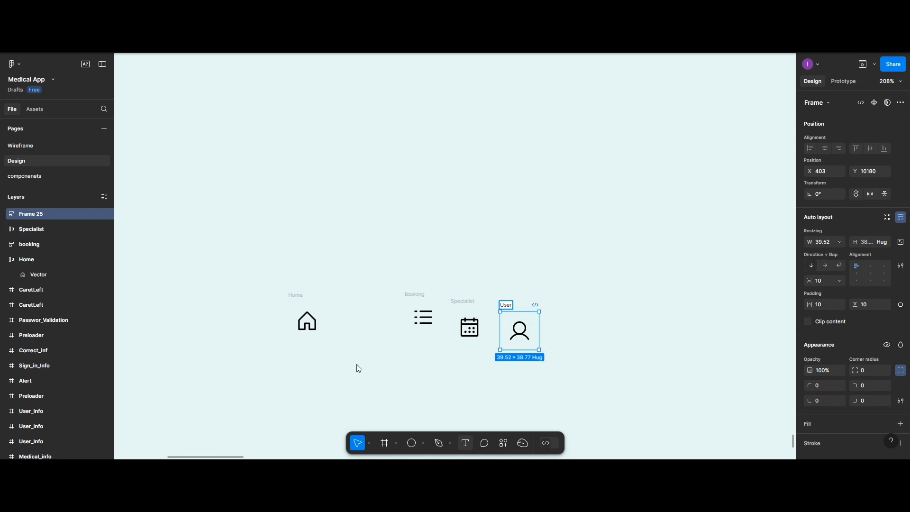
pyautogui.click(322, 324)
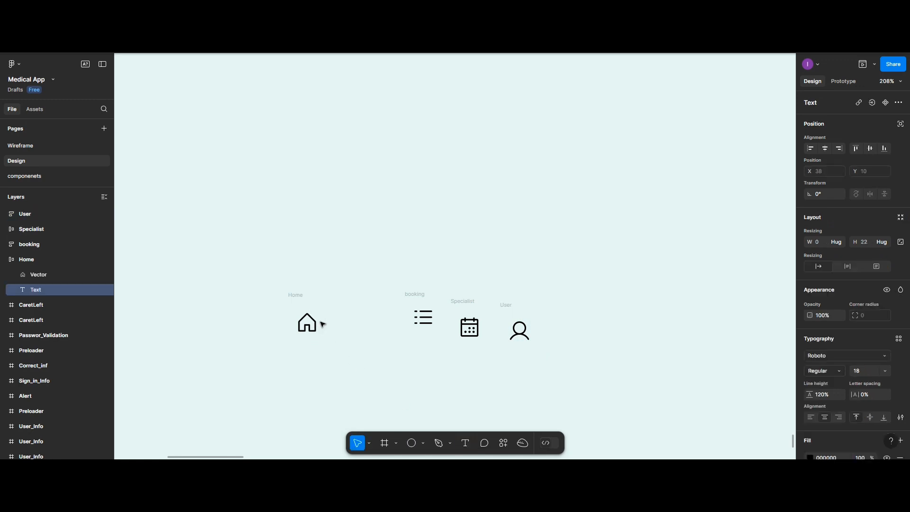
pyautogui.write('Home')
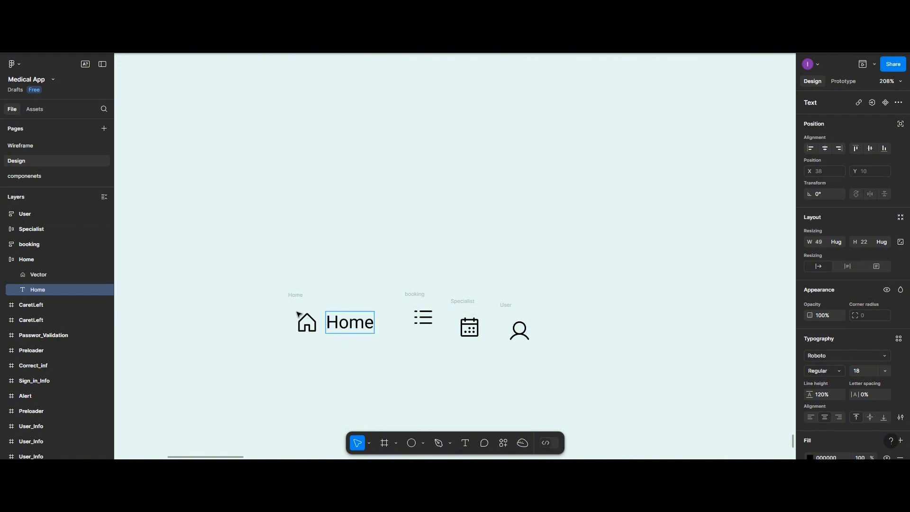
pyautogui.press('Escape')
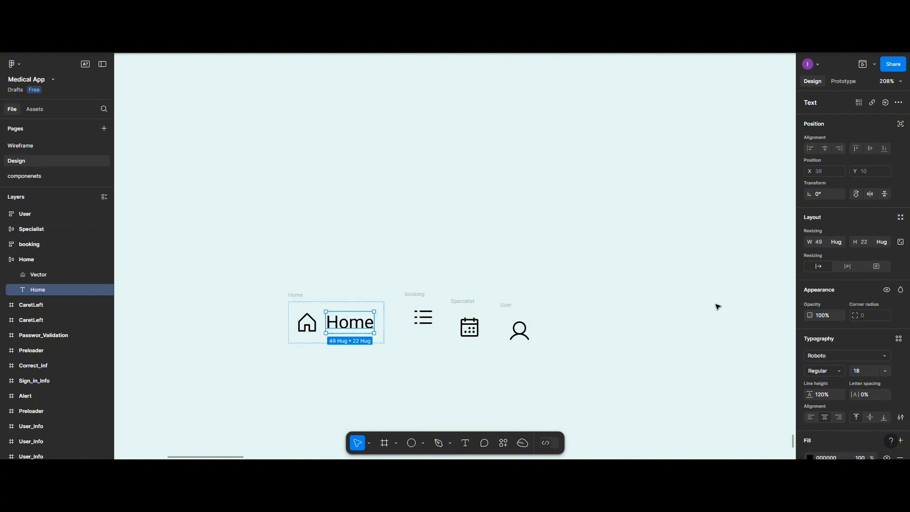
# Give the Home icon frame a teal 20C997 fill from the page colours
pyautogui.scroll(-2, 822, 351)
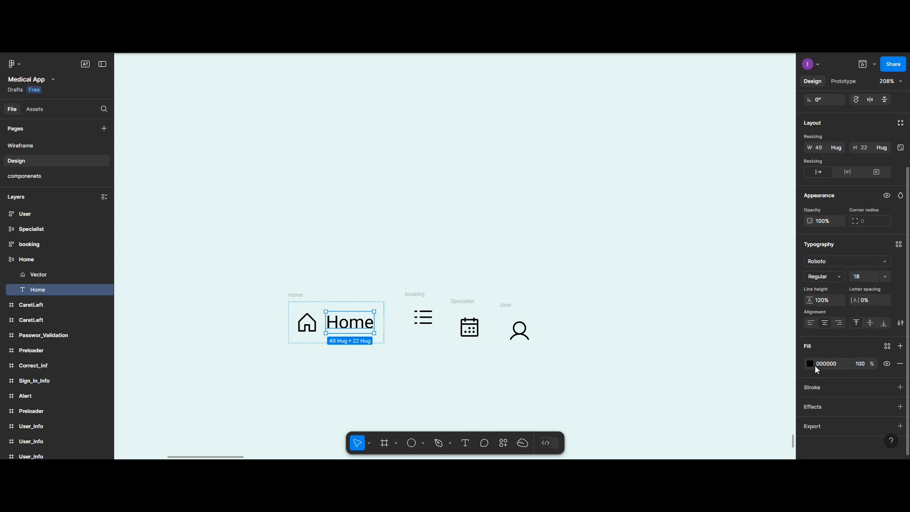
pyautogui.click(296, 296)
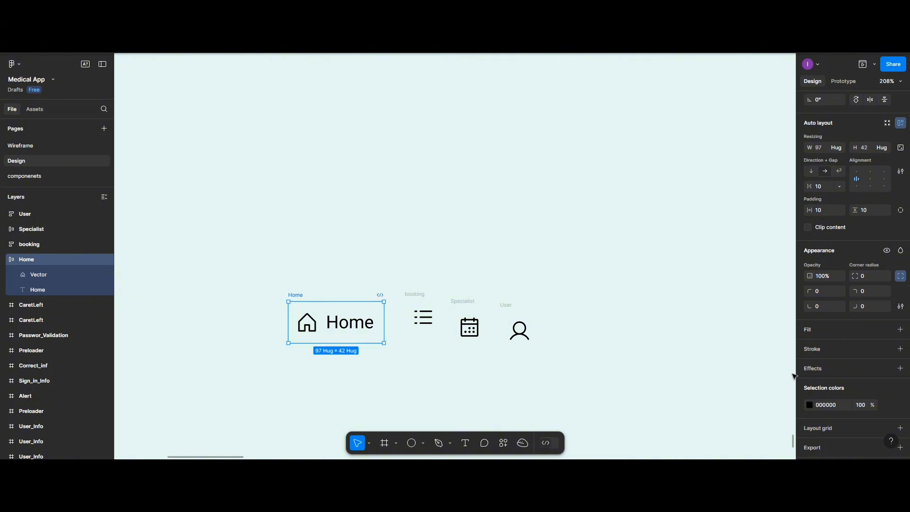
pyautogui.click(805, 331)
pyautogui.click(810, 347)
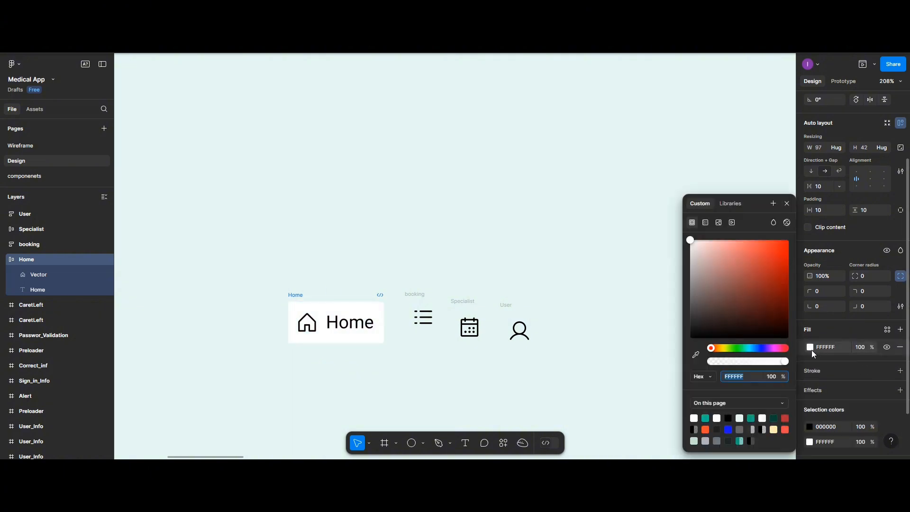
pyautogui.click(706, 417)
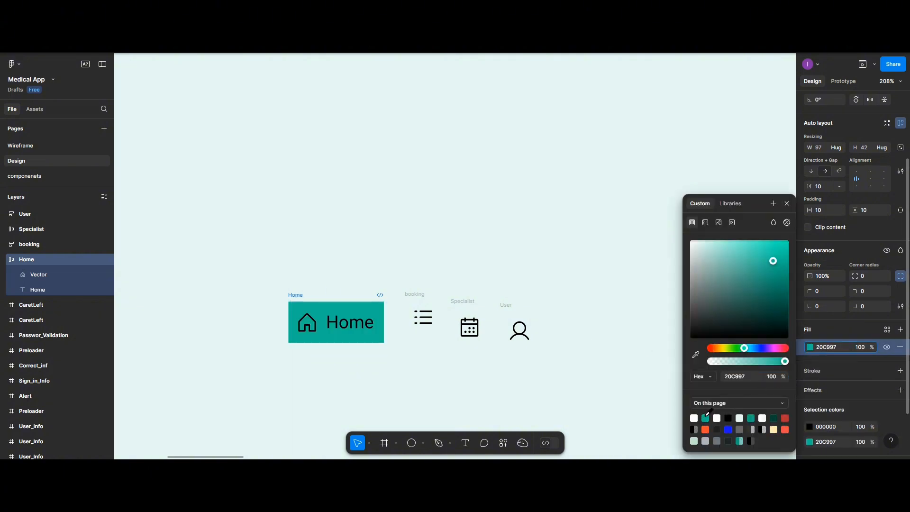
# Recolour the house icon and its label to E6F8F2 and round the Home button's corners to 15
pyautogui.click(809, 427)
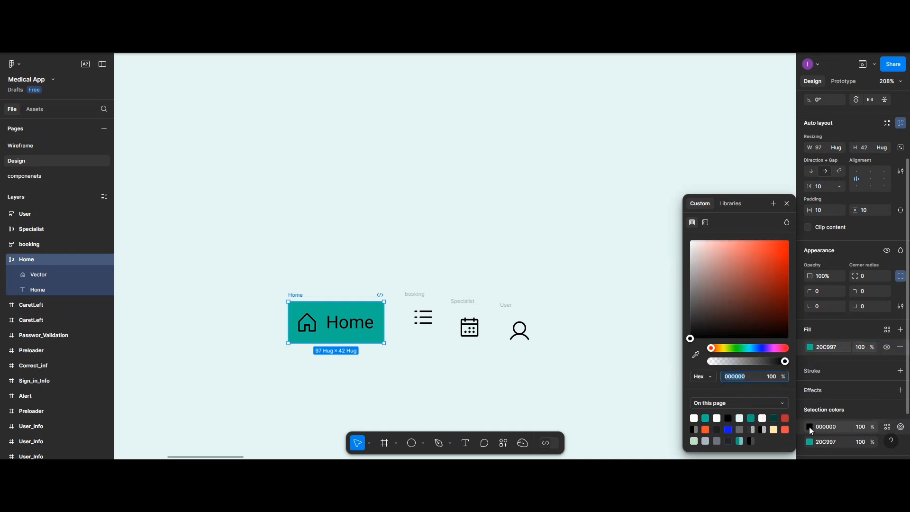
pyautogui.click(741, 418)
pyautogui.click(786, 206)
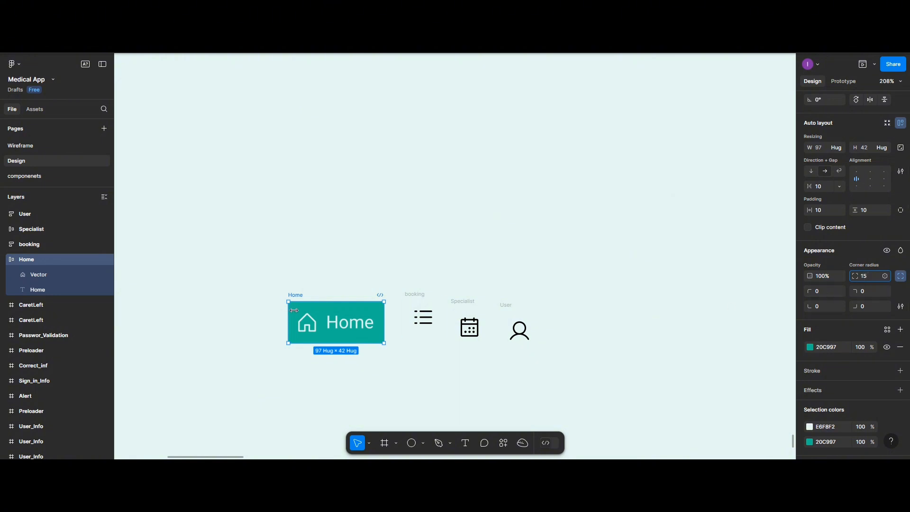
pyautogui.press('Return')
pyautogui.click(230, 285)
# Wrap the Home, booking, Specialist and User frames in one horizontal auto layout with a gap of 80
pyautogui.moveTo(371, 349); pyautogui.dragTo(583, 362)
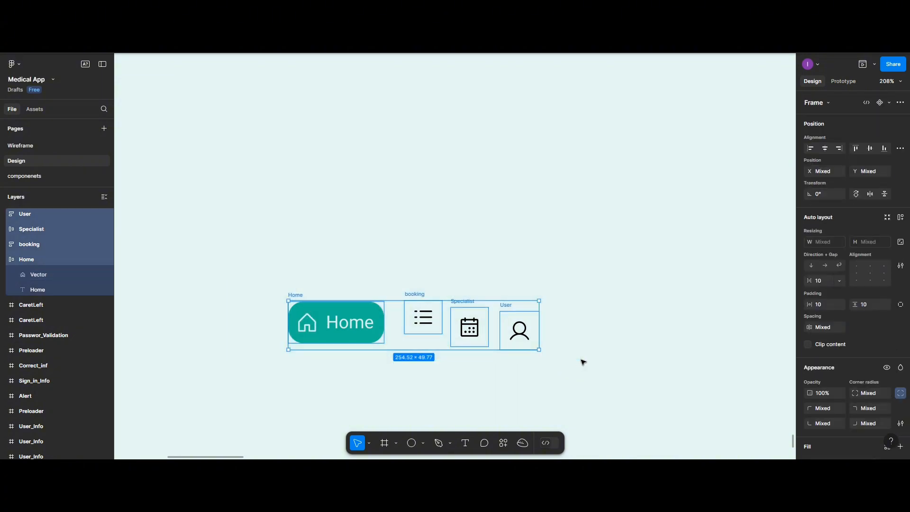
pyautogui.hotkey('shift', 'a')
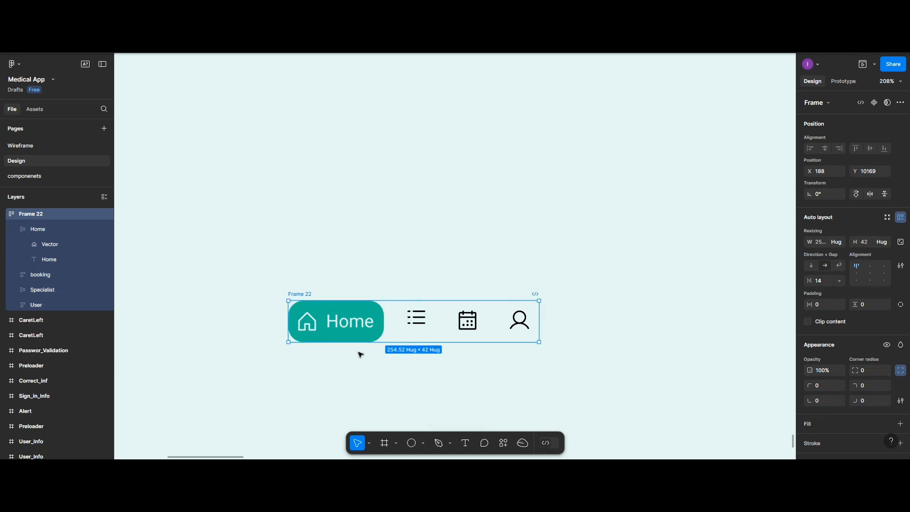
pyautogui.click(826, 282)
pyautogui.write('80')
pyautogui.press('Return')
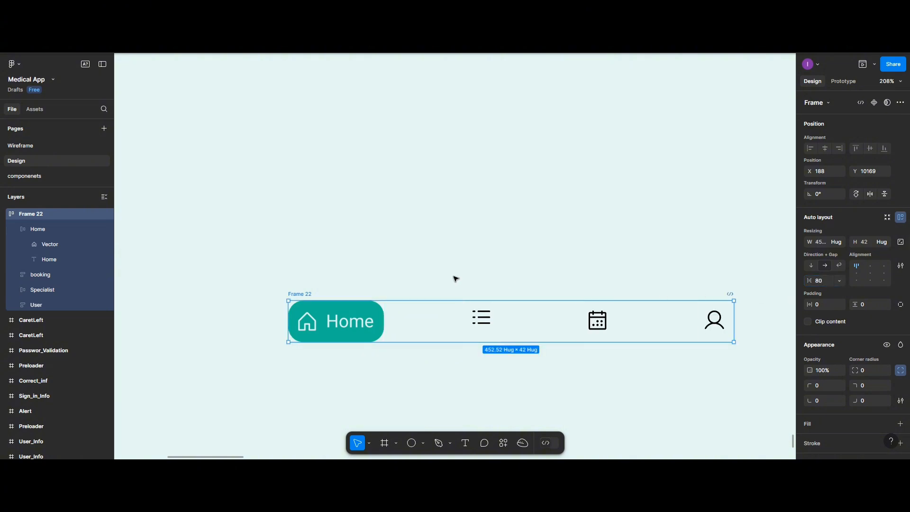
# Try the navigation bar on the Home screen below Recommendations, and move it back out beside the screen
pyautogui.scroll(-5, 387, 273)
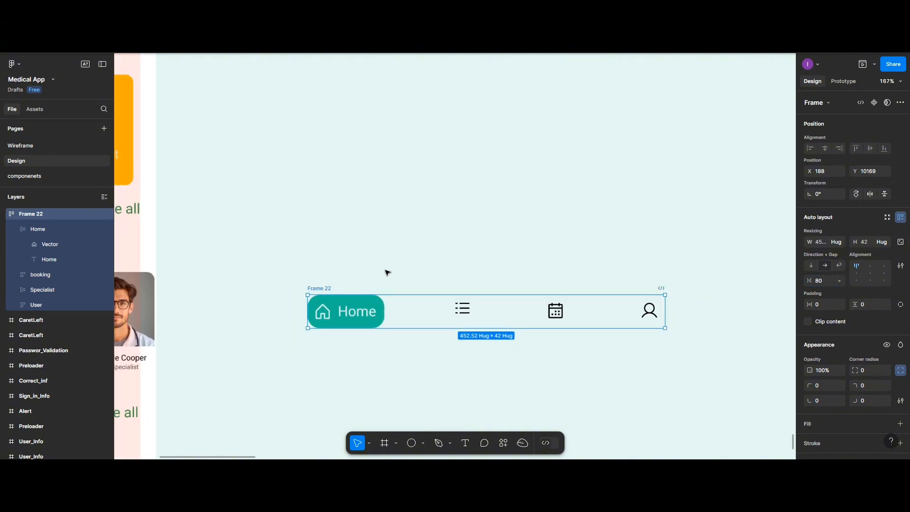
pyautogui.hscroll(-3, 387, 273)
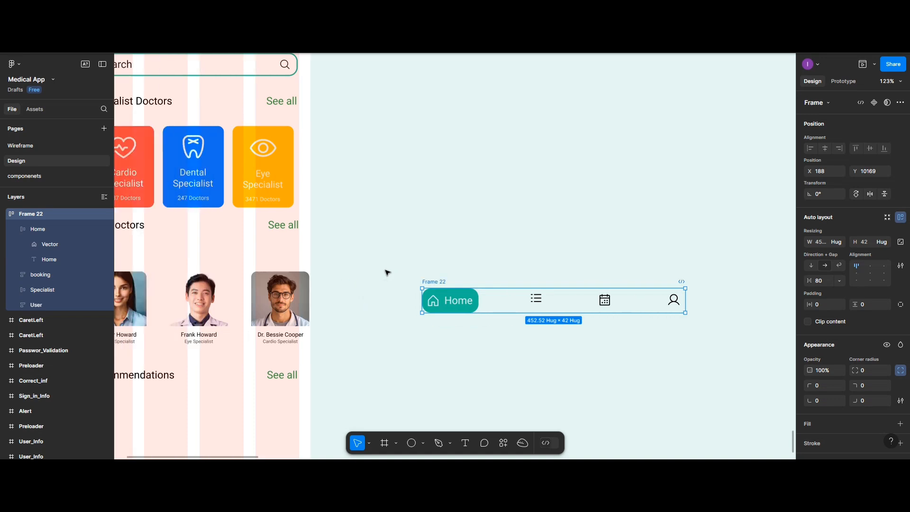
pyautogui.scroll(-3, 443, 286)
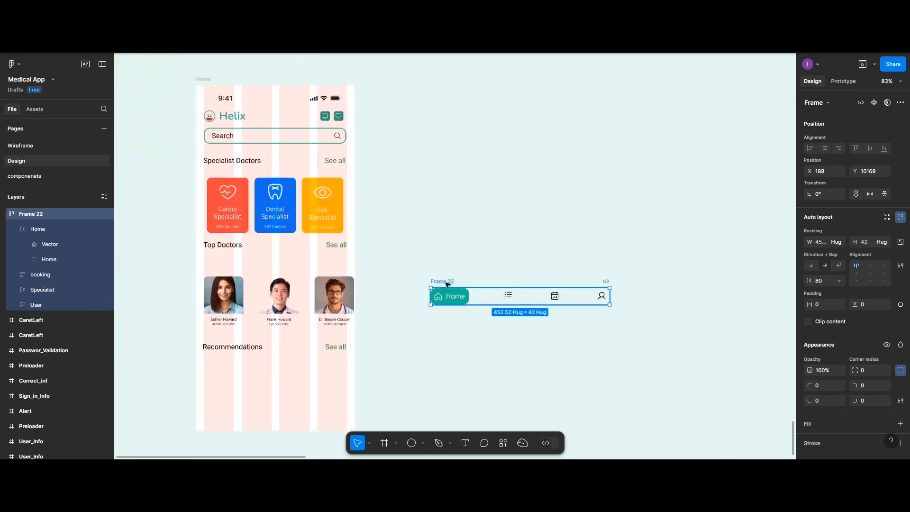
pyautogui.moveTo(432, 289); pyautogui.dragTo(194, 381)
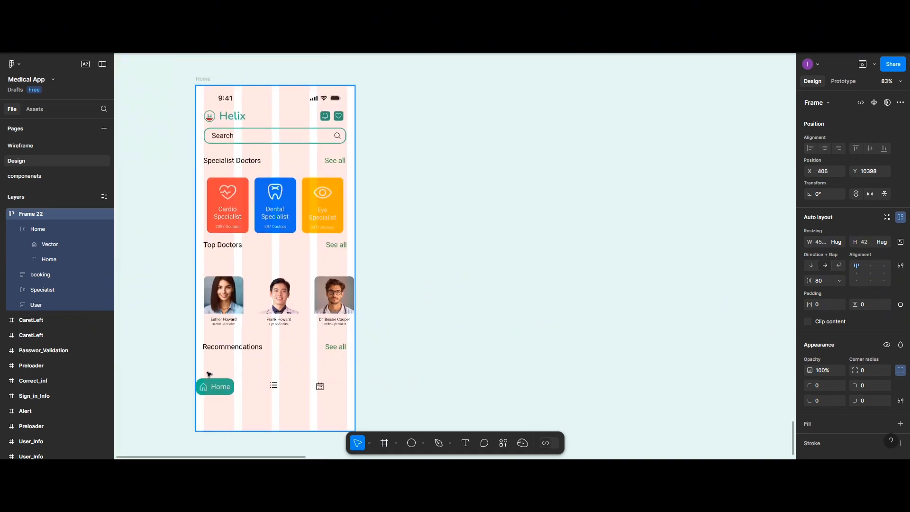
pyautogui.moveTo(358, 368); pyautogui.dragTo(420, 353)
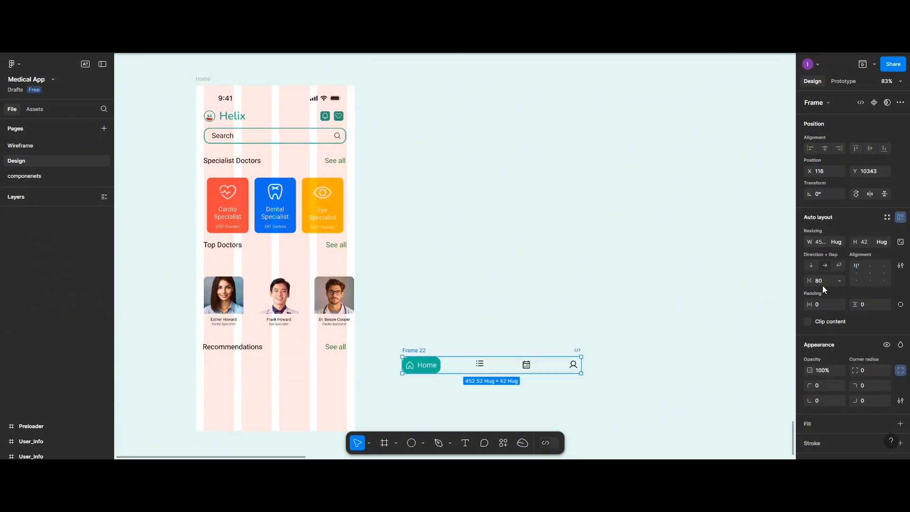
# Set the navigation bar's item gap to 50, its vertical padding to 20 and its horizontal padding to 10
pyautogui.click(823, 284)
pyautogui.write('5')
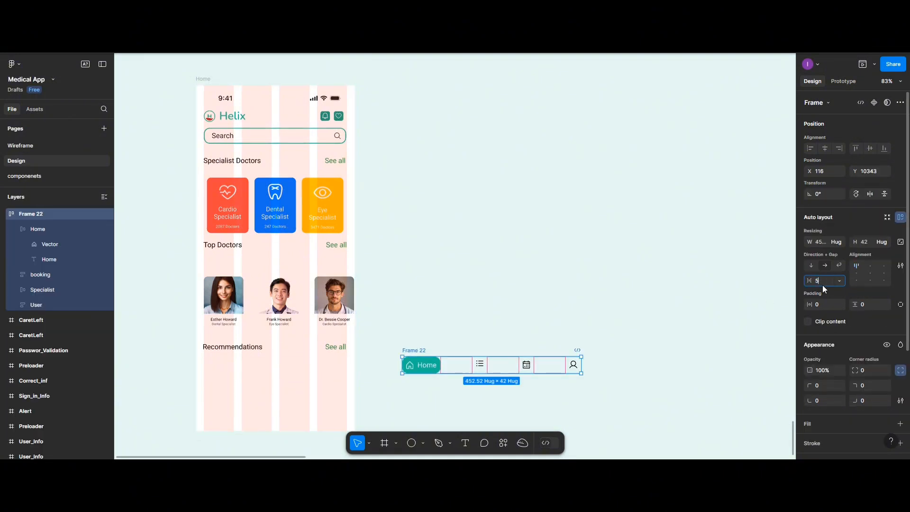
pyautogui.write('0')
pyautogui.press('Return')
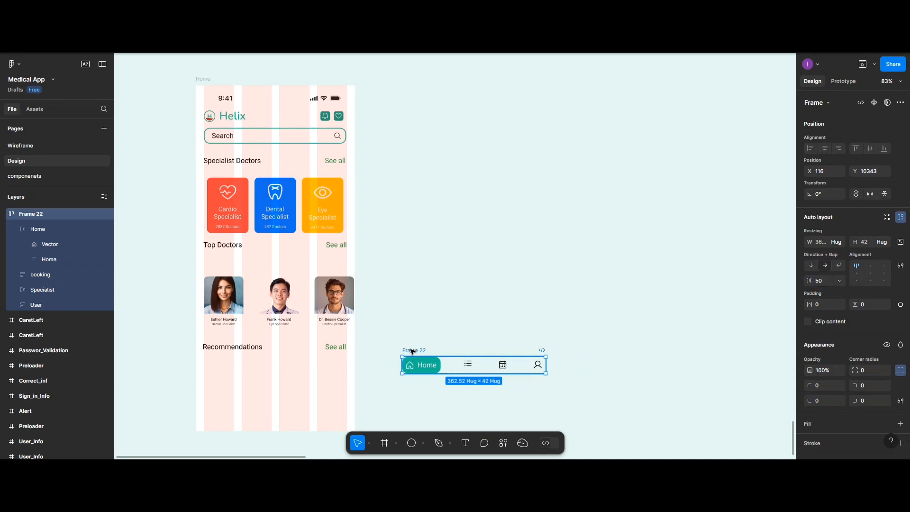
pyautogui.moveTo(447, 367); pyautogui.dragTo(433, 354)
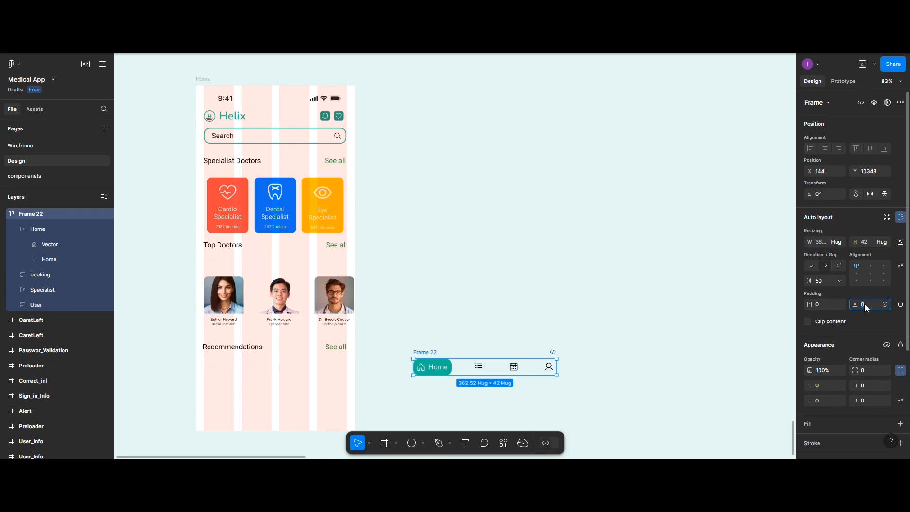
pyautogui.press('Return')
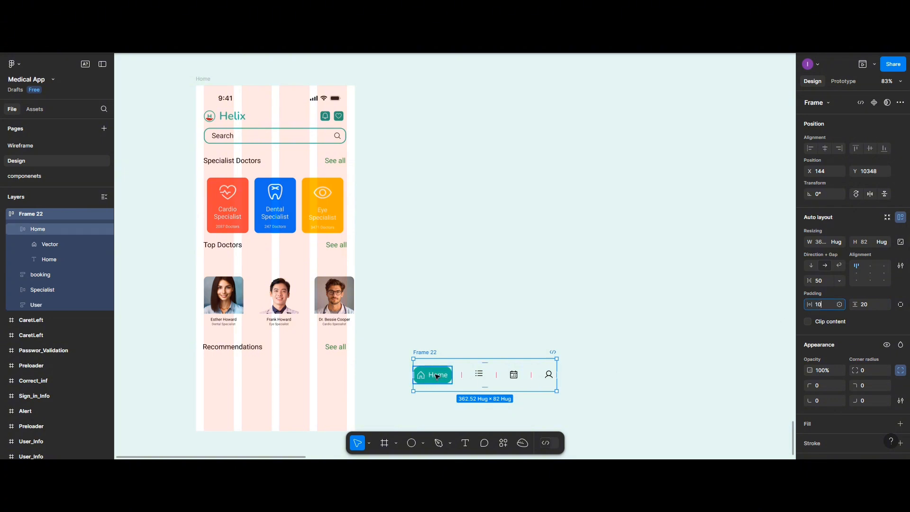
pyautogui.press('Return')
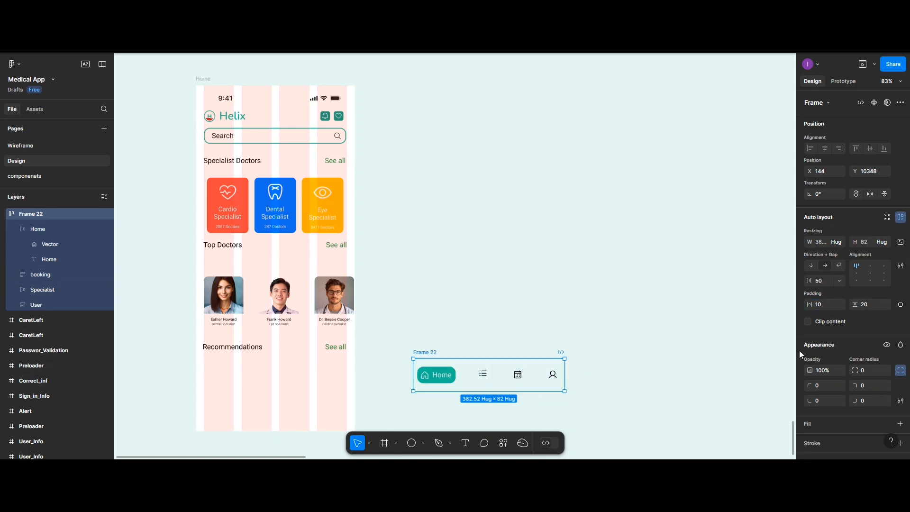
# Add a black inside stroke of weight 1 to the navigation bar's top side only and set its corner radius to 15
pyautogui.scroll(-3, 836, 398)
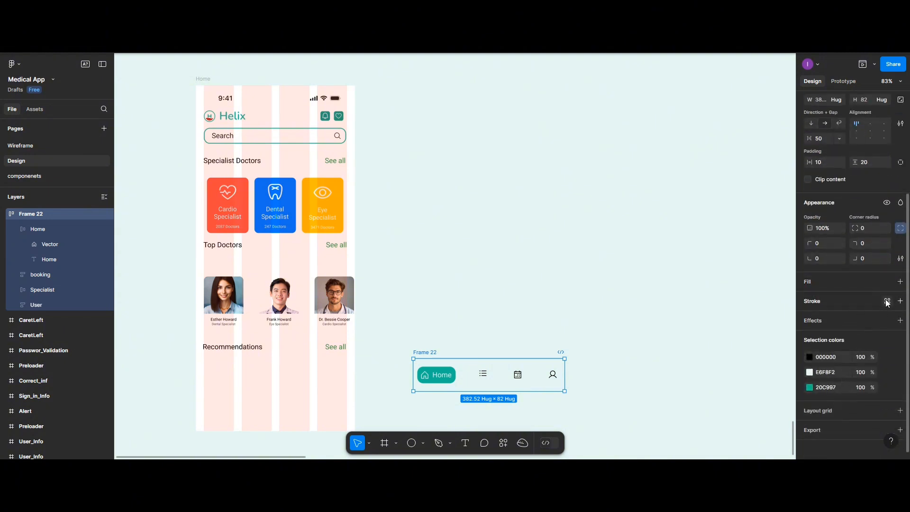
pyautogui.click(887, 302)
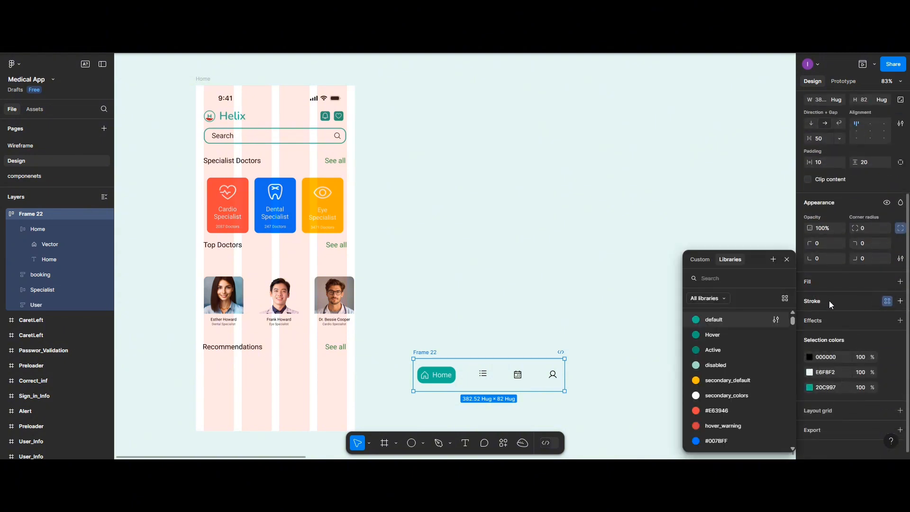
pyautogui.click(900, 302)
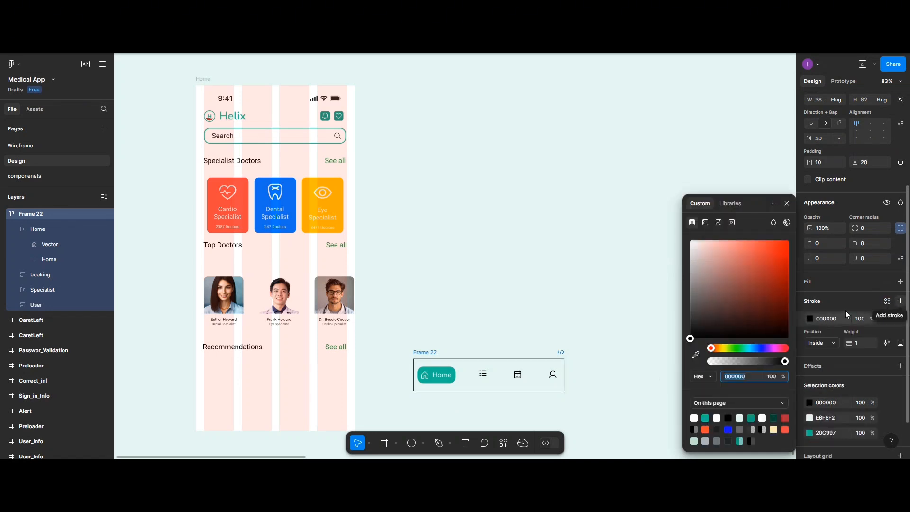
pyautogui.click(786, 205)
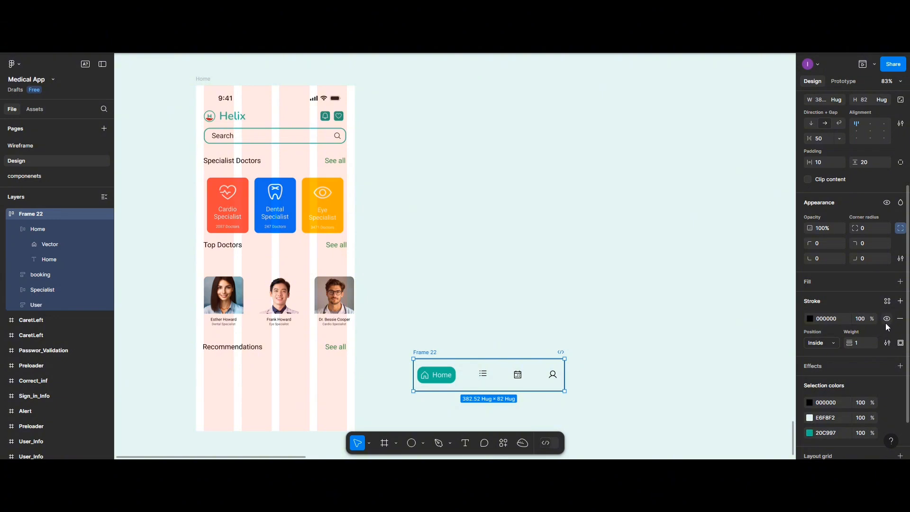
pyautogui.click(900, 344)
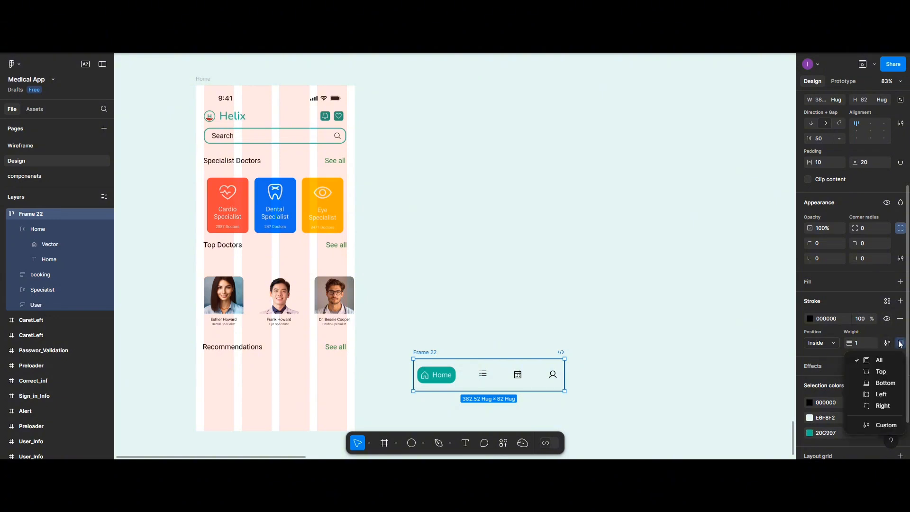
pyautogui.click(878, 371)
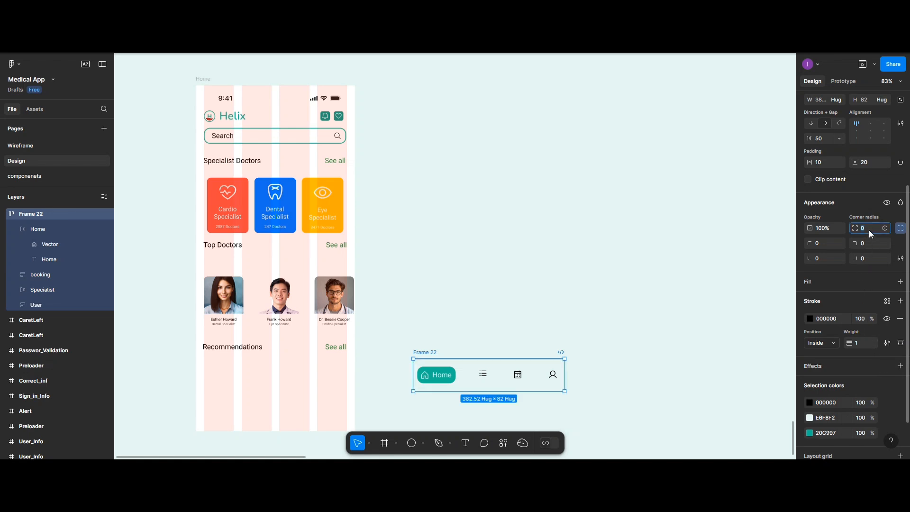
pyautogui.press('Return')
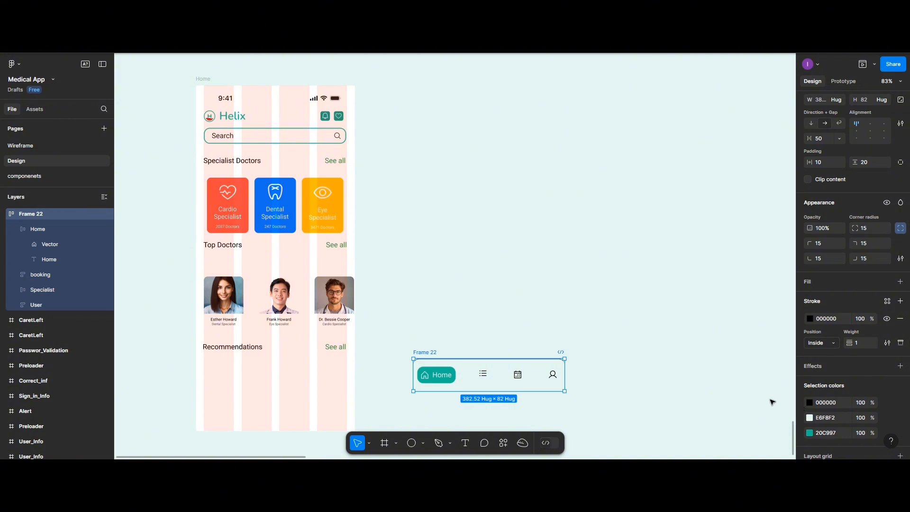
# Change the navigation bar's top stroke colour from the page colours to teal 1BAF85
pyautogui.click(810, 319)
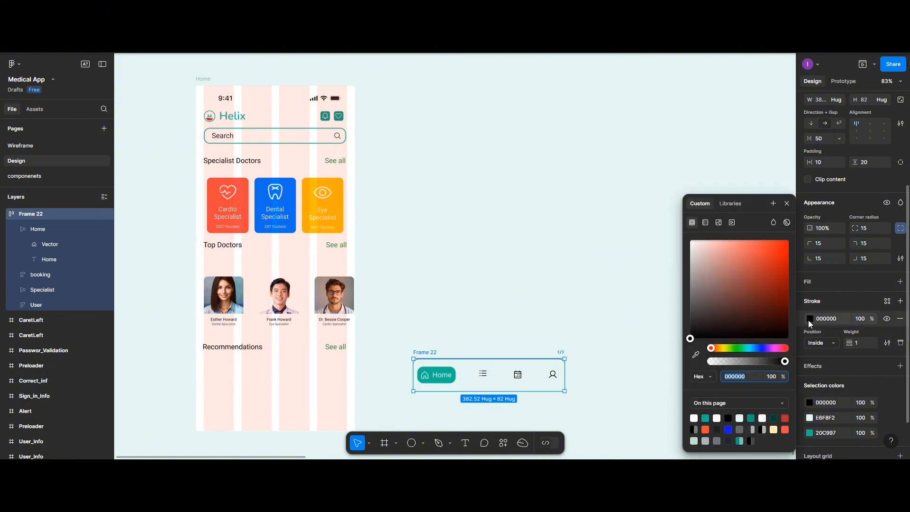
pyautogui.click(752, 417)
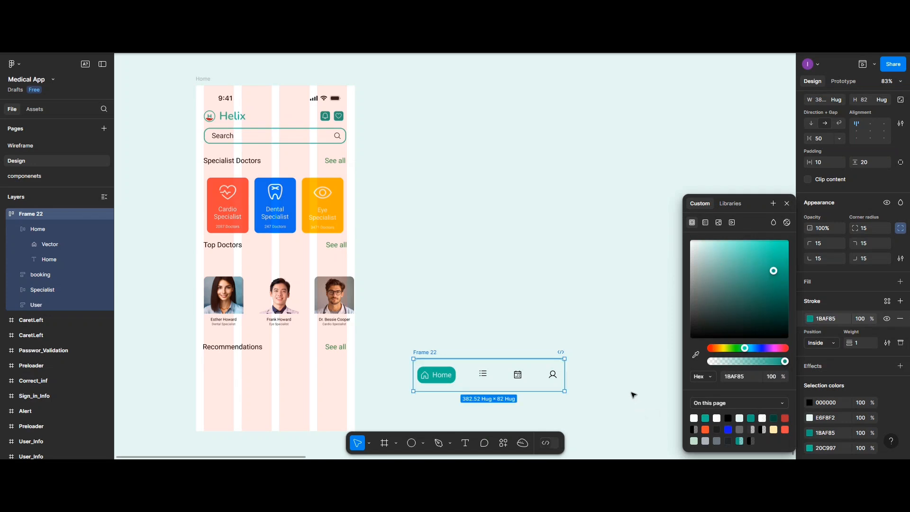
# Try recolouring the booking frame's list icon to 20C997 and the Specialist frame's calendar icon to 0B4937, and undo both changes
pyautogui.click(482, 378)
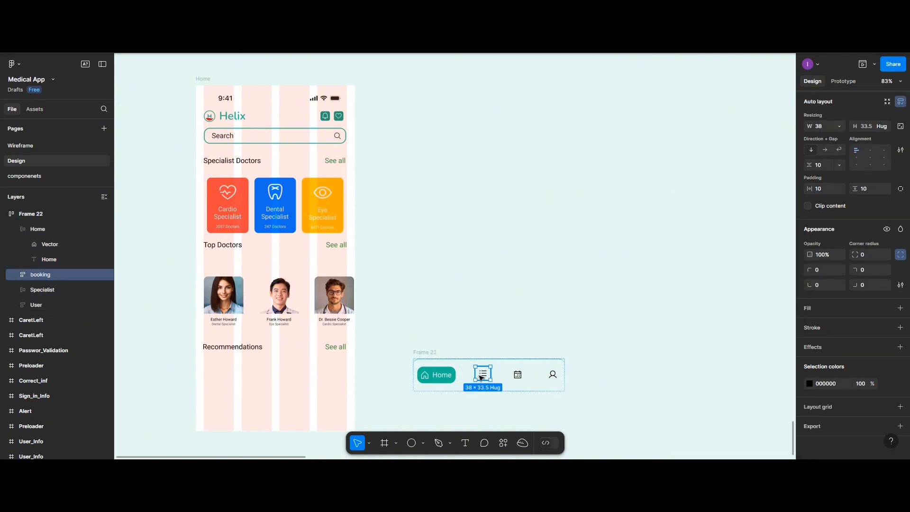
pyautogui.click(809, 383)
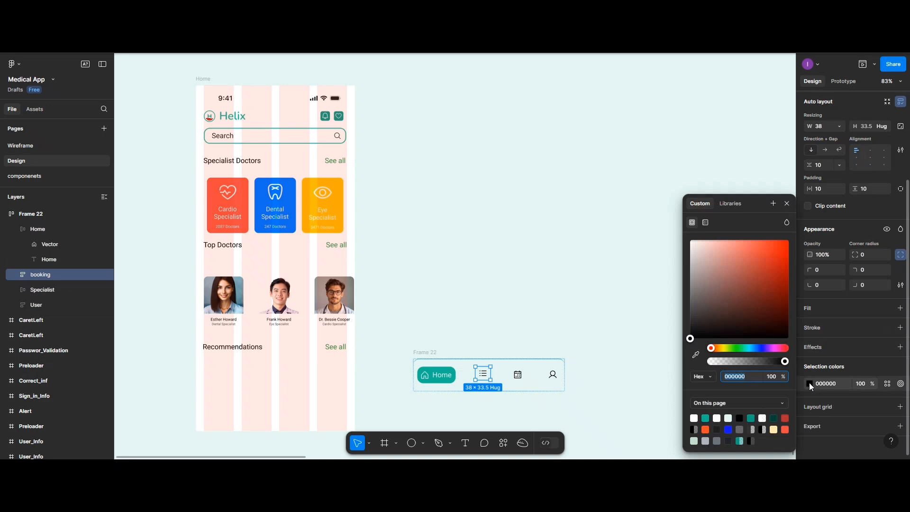
pyautogui.click(705, 418)
pyautogui.click(522, 381)
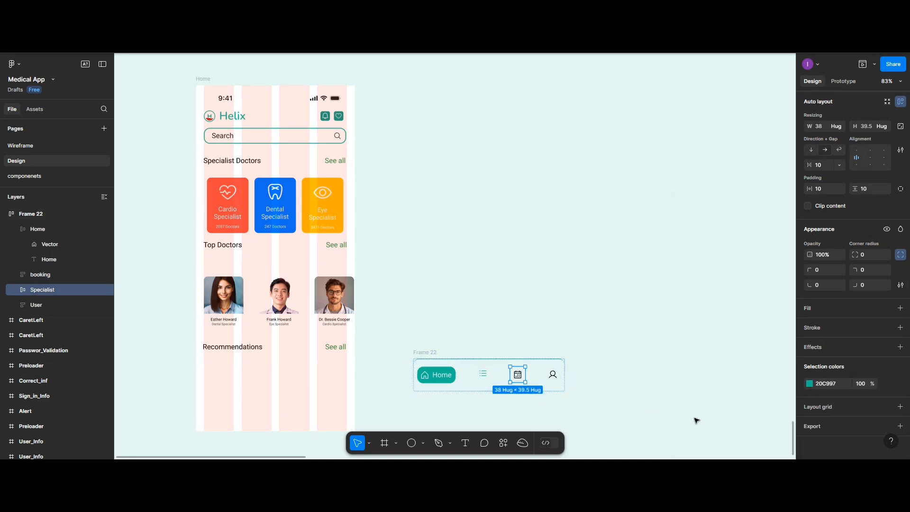
pyautogui.click(811, 382)
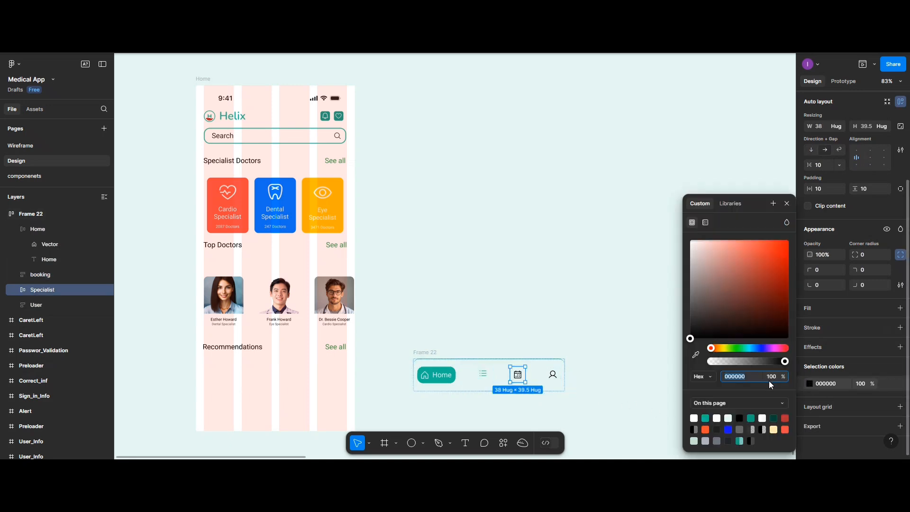
pyautogui.click(775, 417)
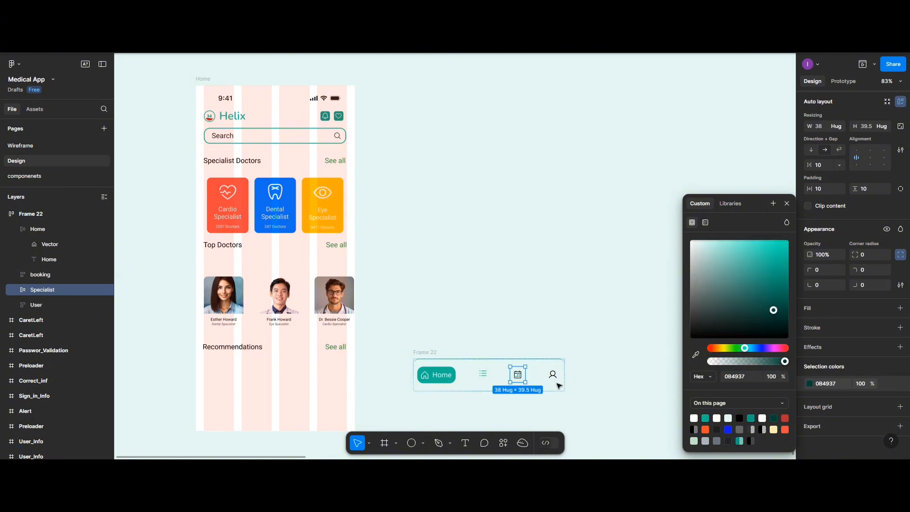
pyautogui.hotkey('ctrl', 'z')
pyautogui.hotkey('ctrl', 'z')
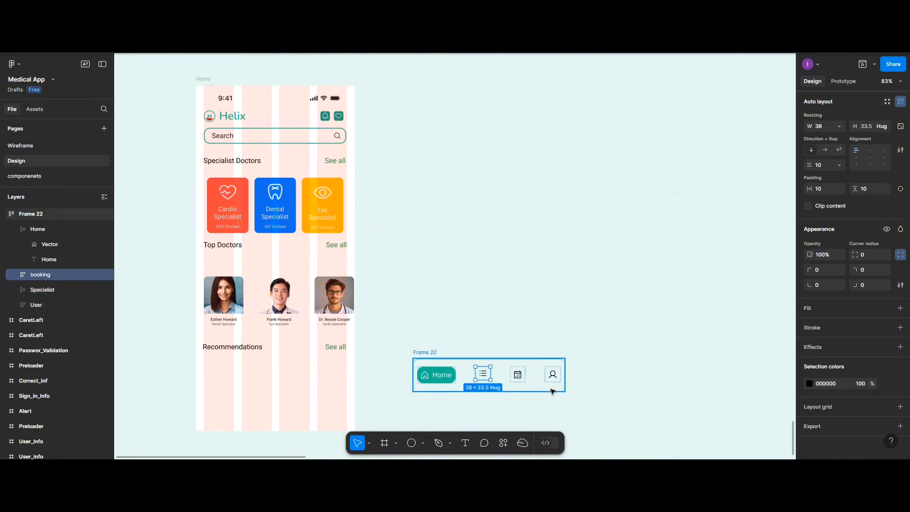
# Fill the calendar and user icon vectors in the navigation bar with teal 20C997
pyautogui.click(521, 378)
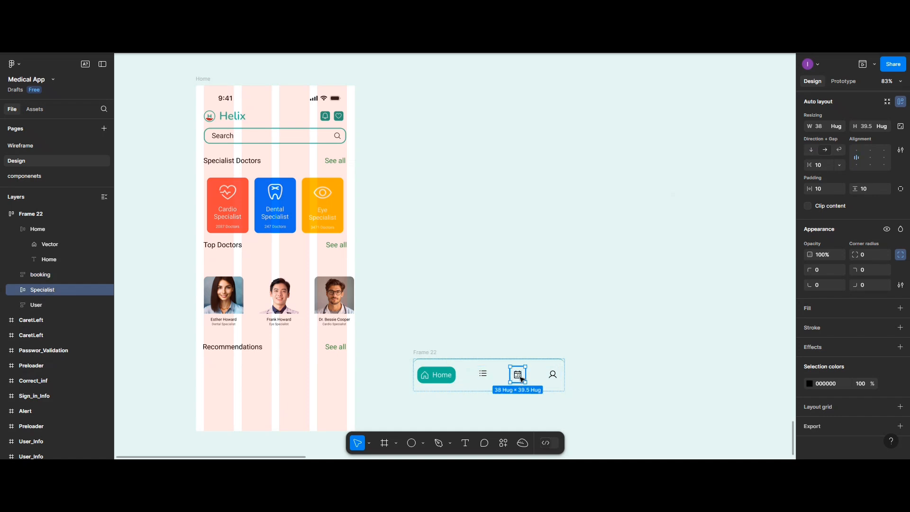
pyautogui.doubleClick(522, 378)
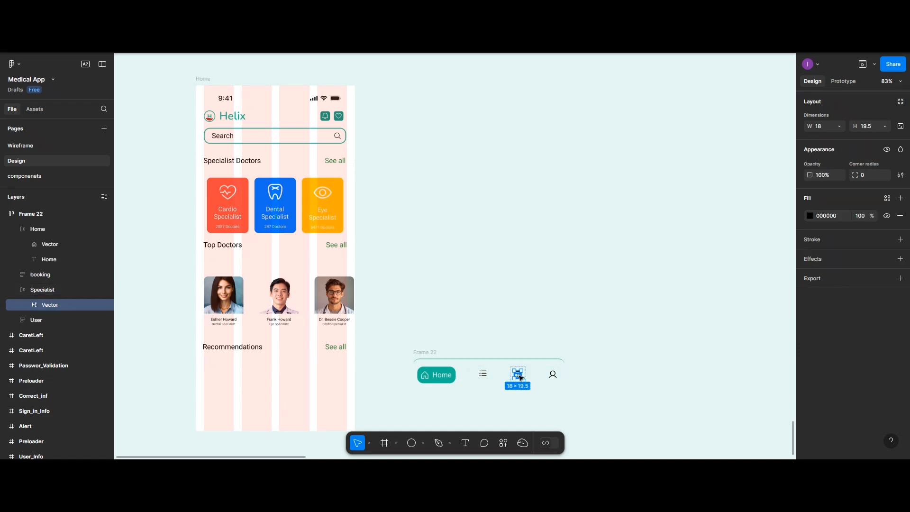
pyautogui.click(810, 331)
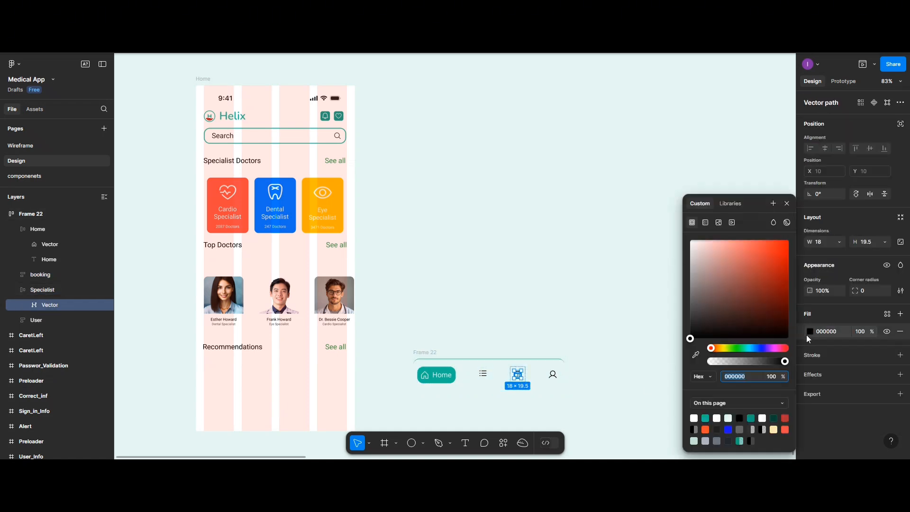
pyautogui.click(705, 418)
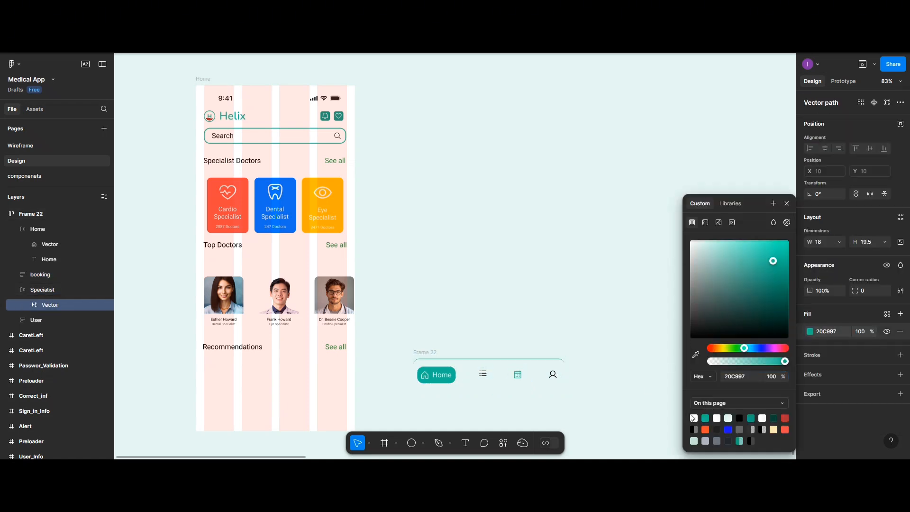
pyautogui.click(553, 377)
pyautogui.doubleClick(554, 378)
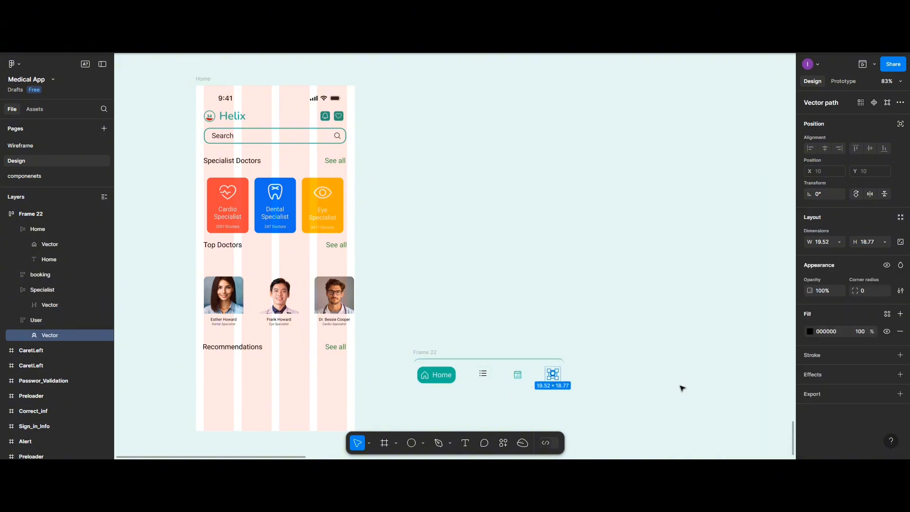
pyautogui.click(810, 334)
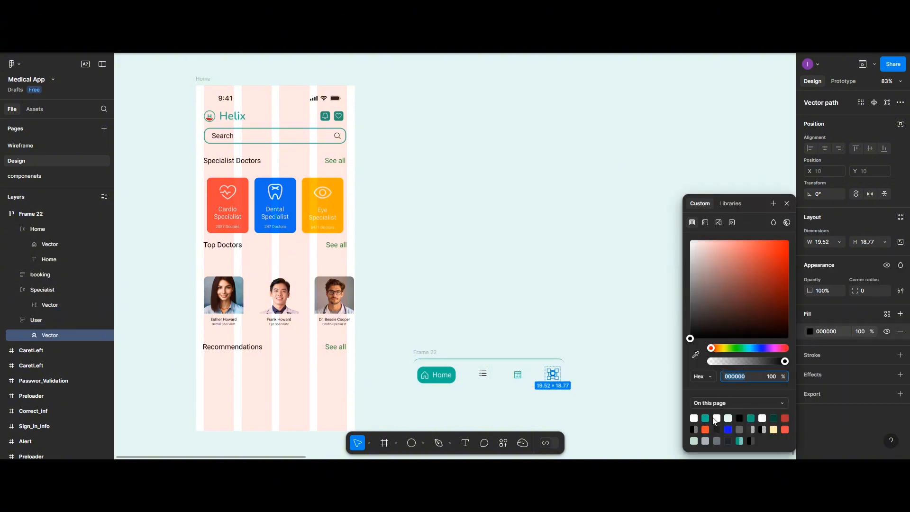
pyautogui.click(706, 418)
# Fill the list icon vector inside the booking frame with teal 20C997
pyautogui.click(484, 377)
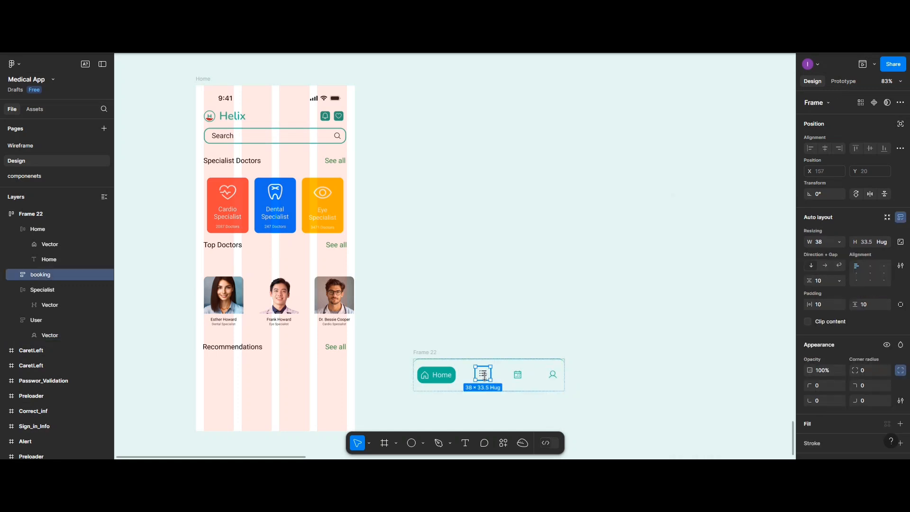
pyautogui.click(485, 375)
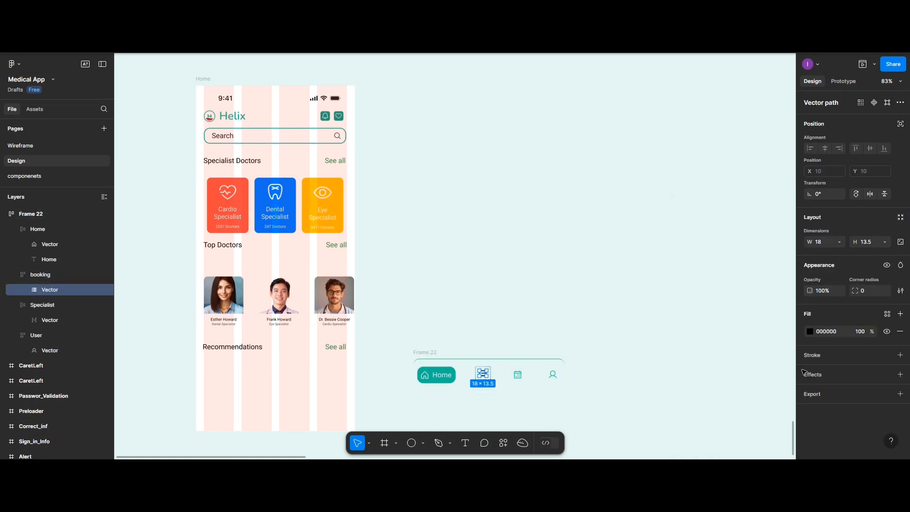
pyautogui.click(811, 332)
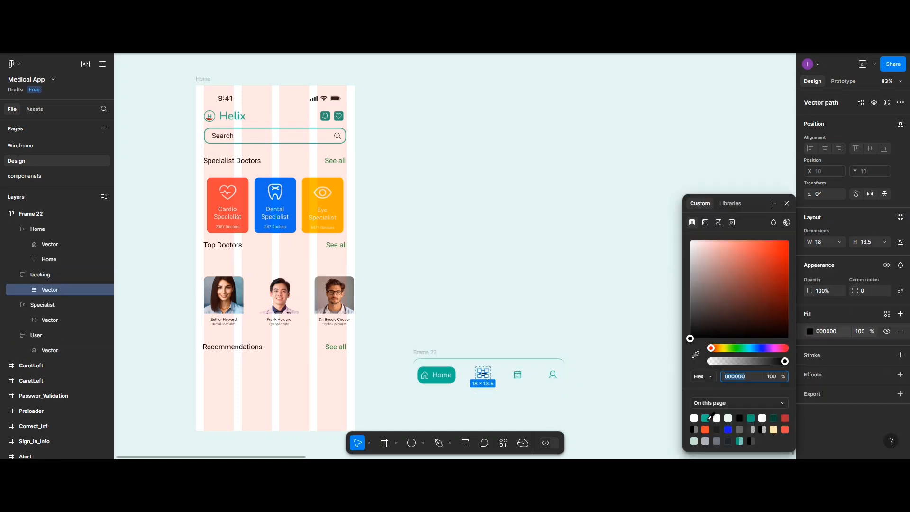
pyautogui.click(706, 418)
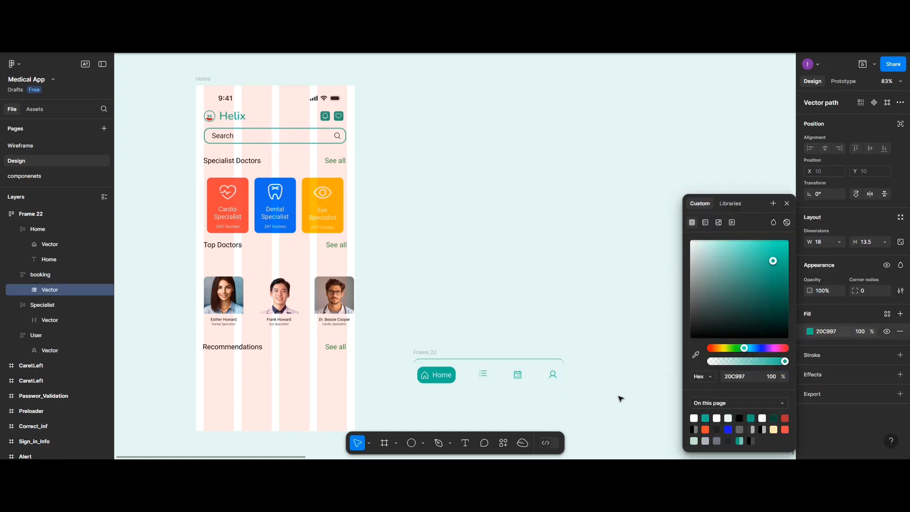
# Rename the navigation bar frame as Menu and place it horizontally centred at the bottom of the Home screen, at Y 773
pyautogui.doubleClick(433, 353)
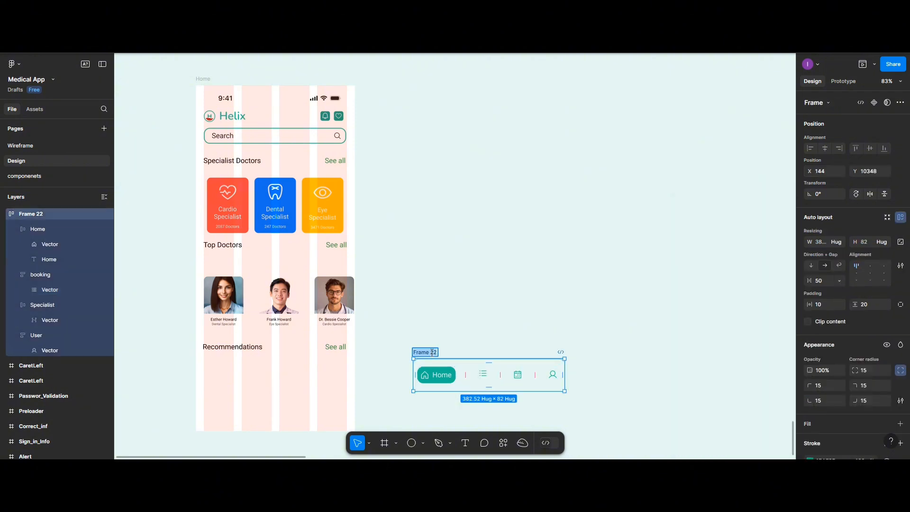
pyautogui.write('N')
pyautogui.write('Menu')
pyautogui.click(451, 331)
pyautogui.moveTo(426, 353); pyautogui.dragTo(221, 383)
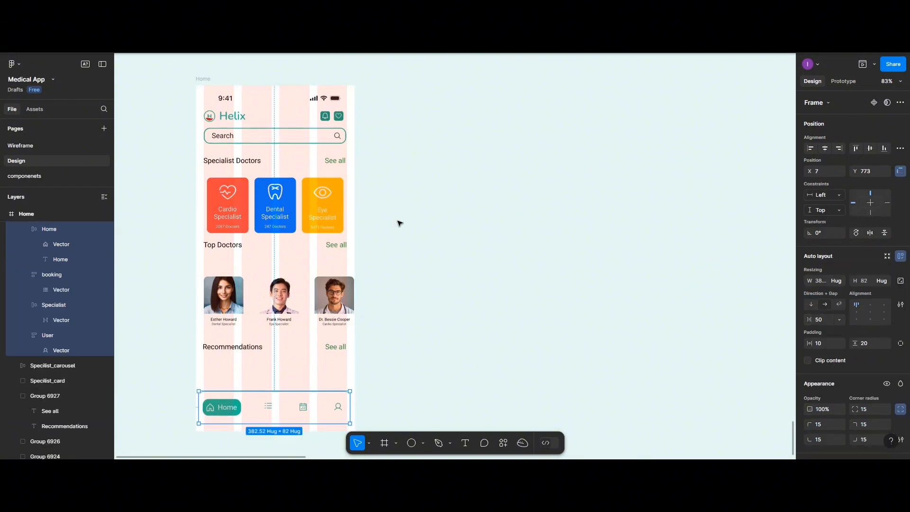
pyautogui.click(825, 148)
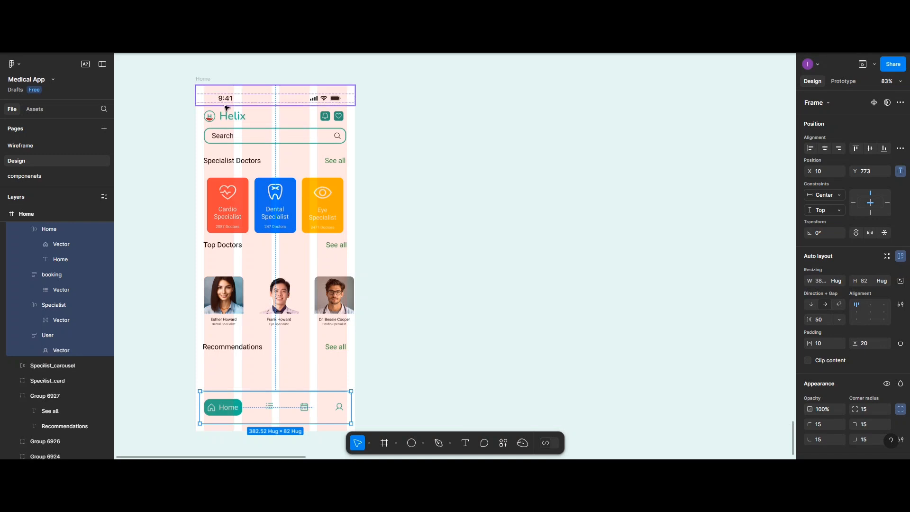
# Move the Recommendations row down to Y 691, the doctors carousel to Y 529 and the Top Doctors row to Y 440
pyautogui.scroll(3, 225, 103)
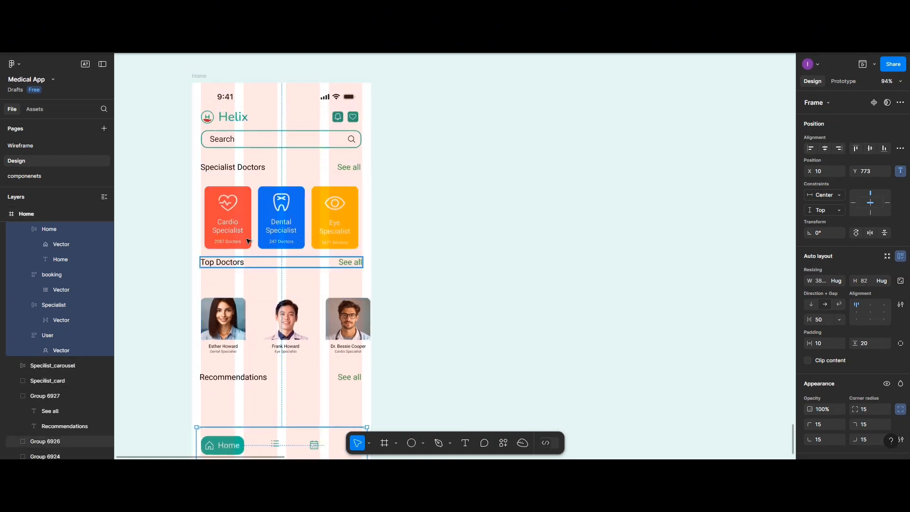
pyautogui.scroll(-2, 258, 303)
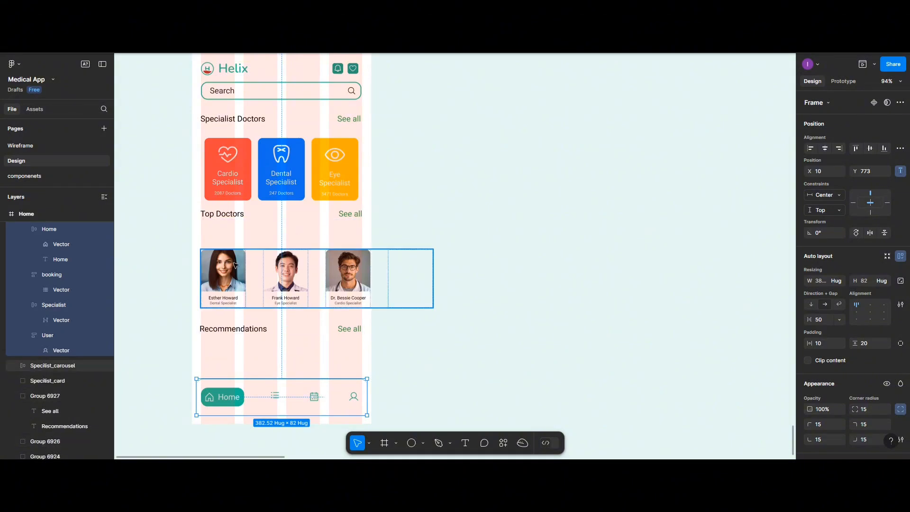
pyautogui.click(242, 329)
pyautogui.moveTo(241, 330); pyautogui.dragTo(242, 350)
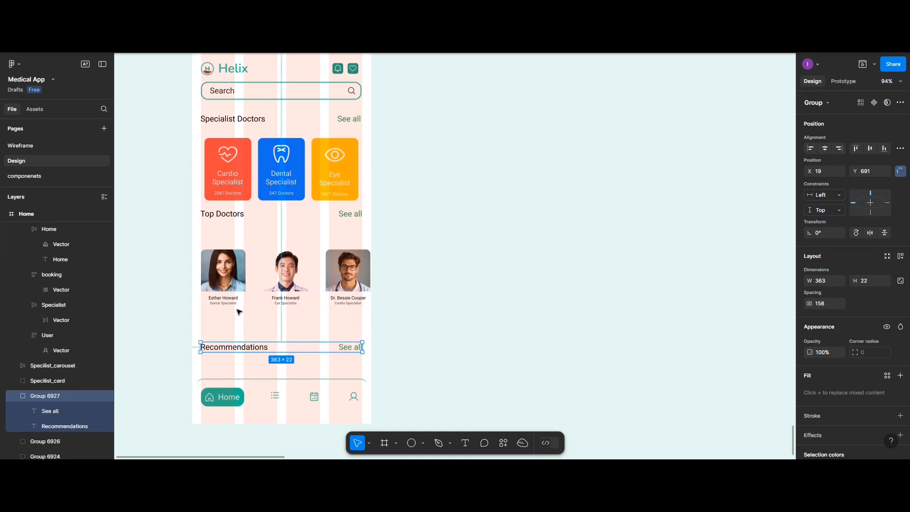
pyautogui.moveTo(241, 299); pyautogui.dragTo(241, 319)
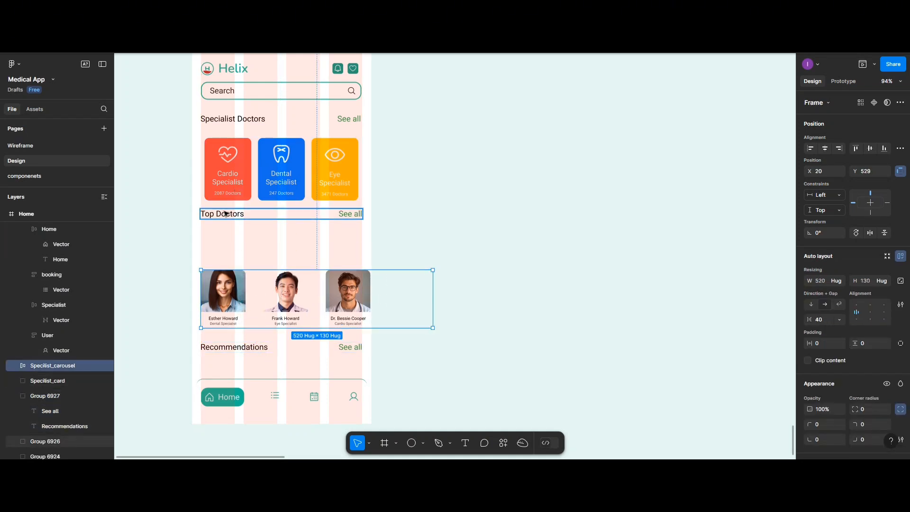
pyautogui.moveTo(227, 214); pyautogui.dragTo(226, 235)
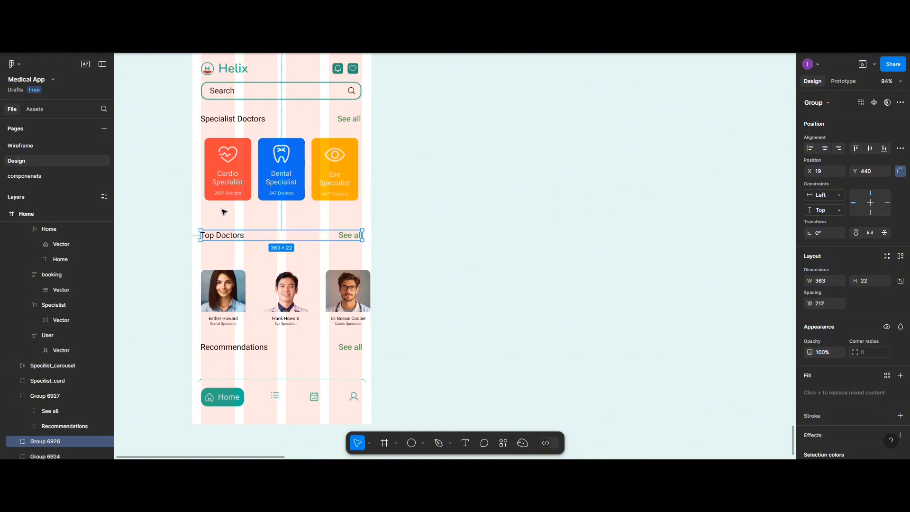
# Ungroup the outer Specilist_card group holding the three specialist cards
pyautogui.click(226, 195)
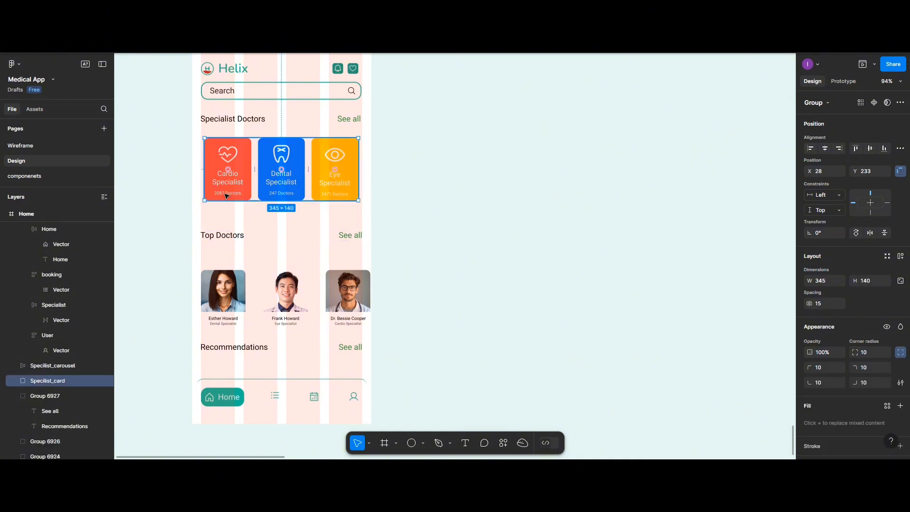
pyautogui.rightClick(226, 195)
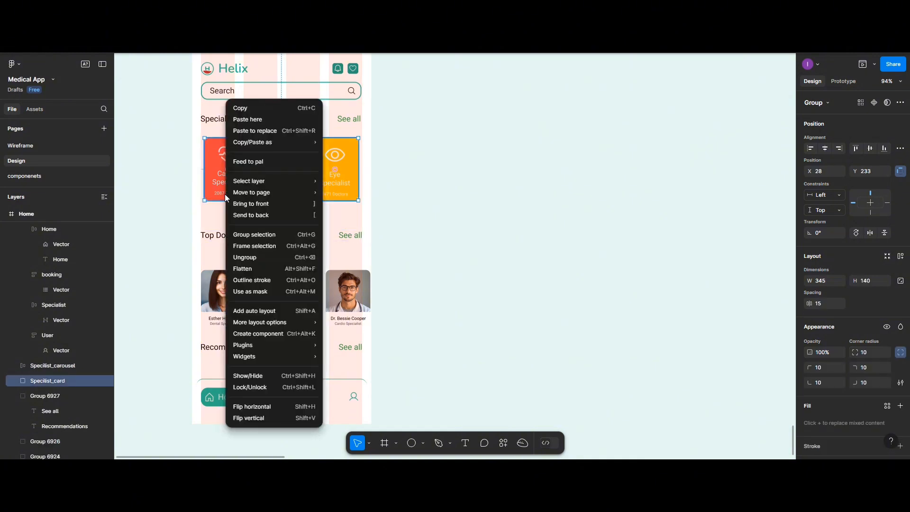
pyautogui.click(243, 258)
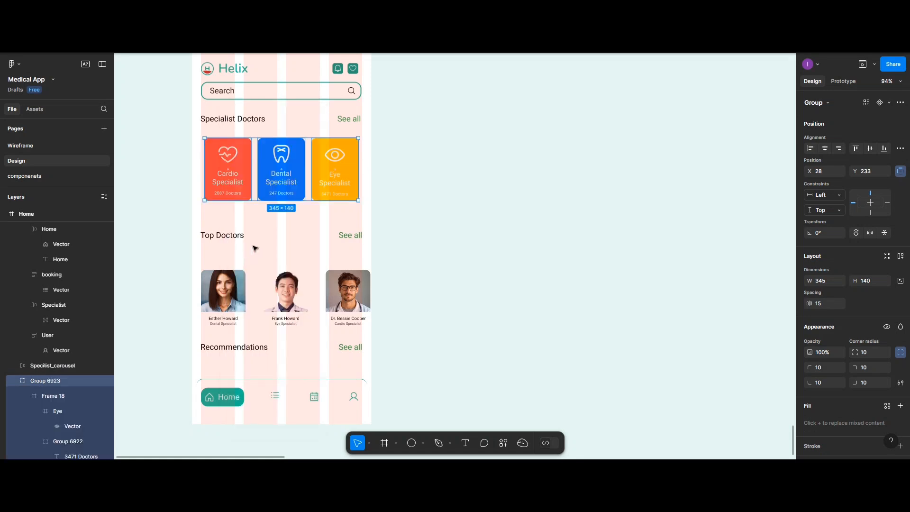
pyautogui.press('Escape')
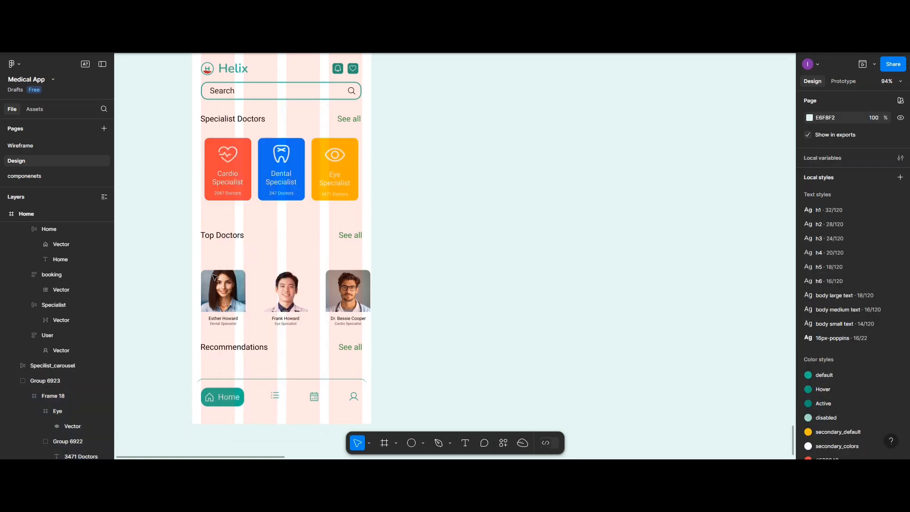
# Set the height of the Cardio, Dental and Eye Specialist cards to 150 each
pyautogui.click(241, 185)
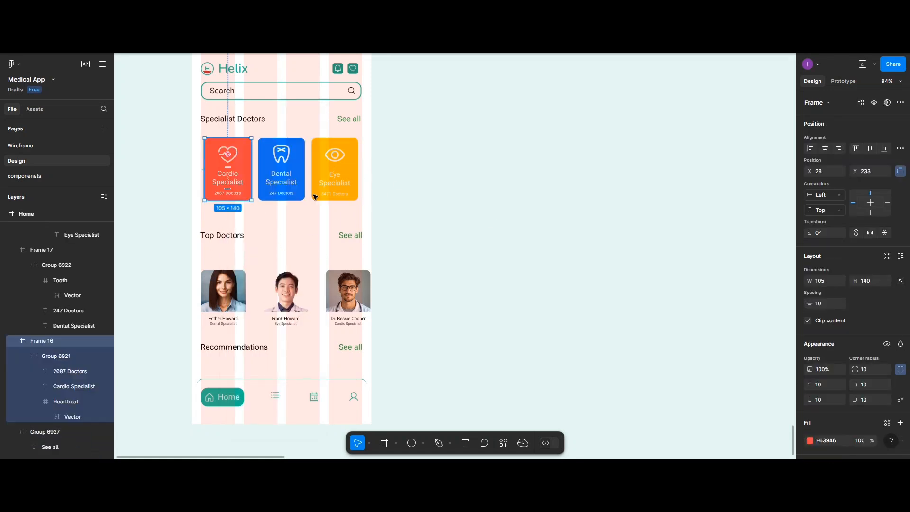
pyautogui.click(873, 285)
pyautogui.write('150')
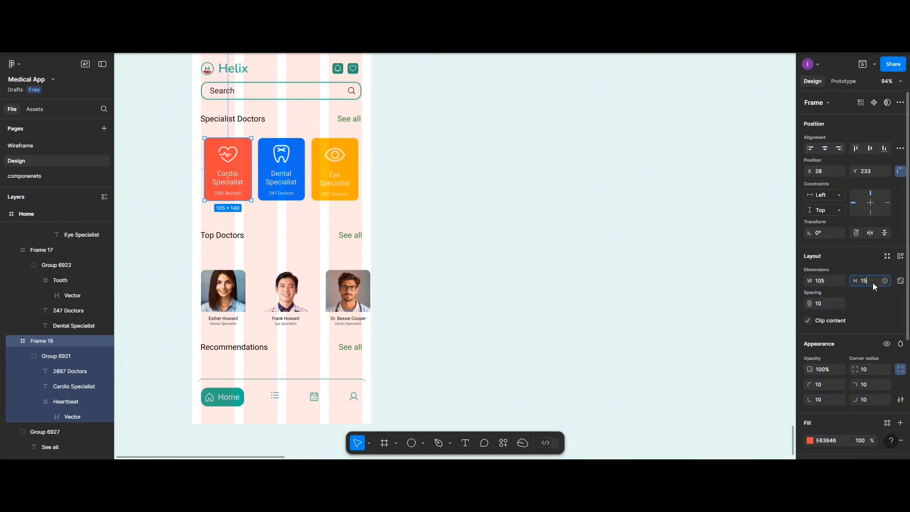
pyautogui.click(287, 195)
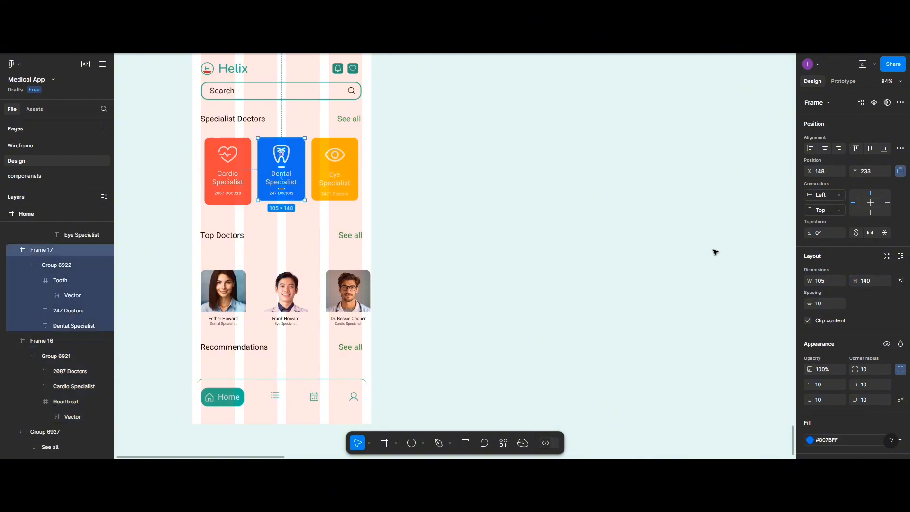
pyautogui.click(870, 281)
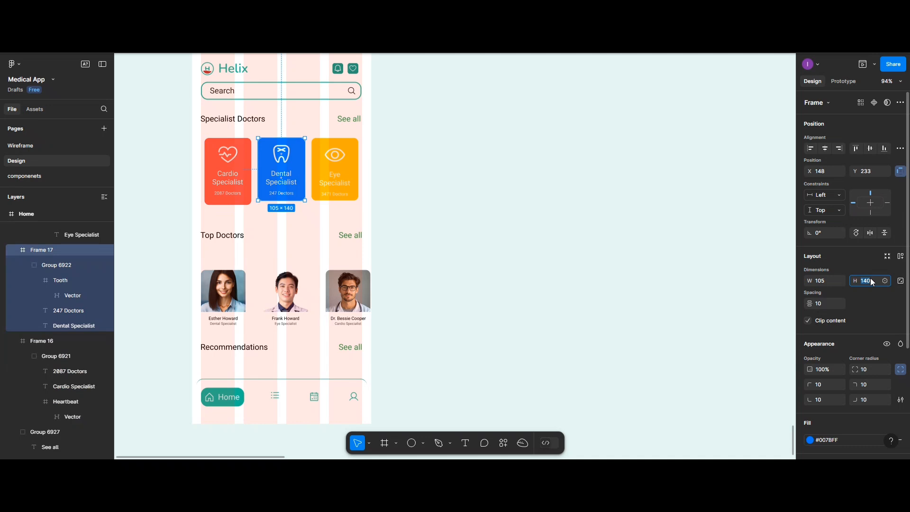
pyautogui.write('150')
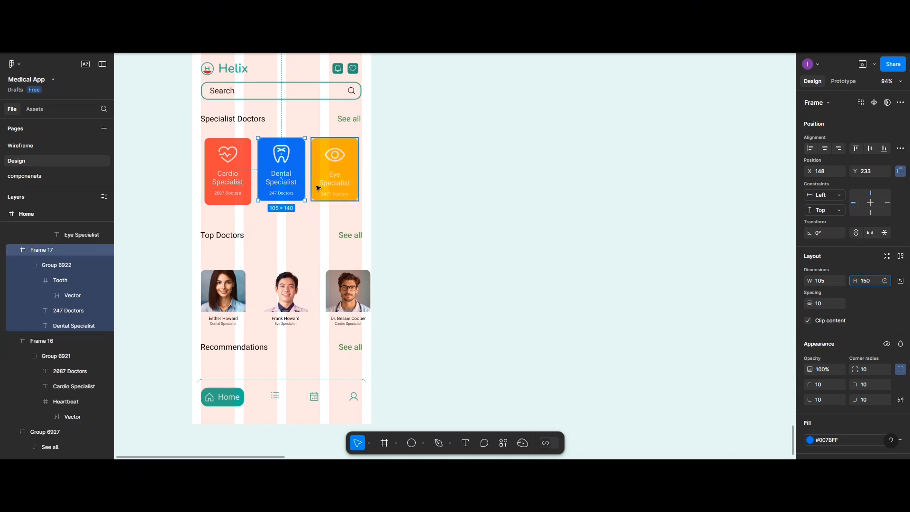
pyautogui.click(322, 187)
pyautogui.click(869, 283)
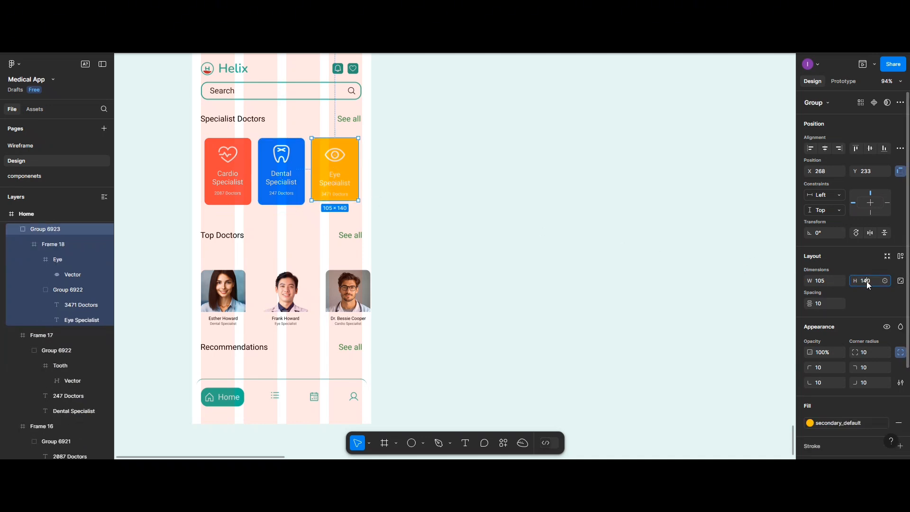
pyautogui.write('150')
pyautogui.press('Return')
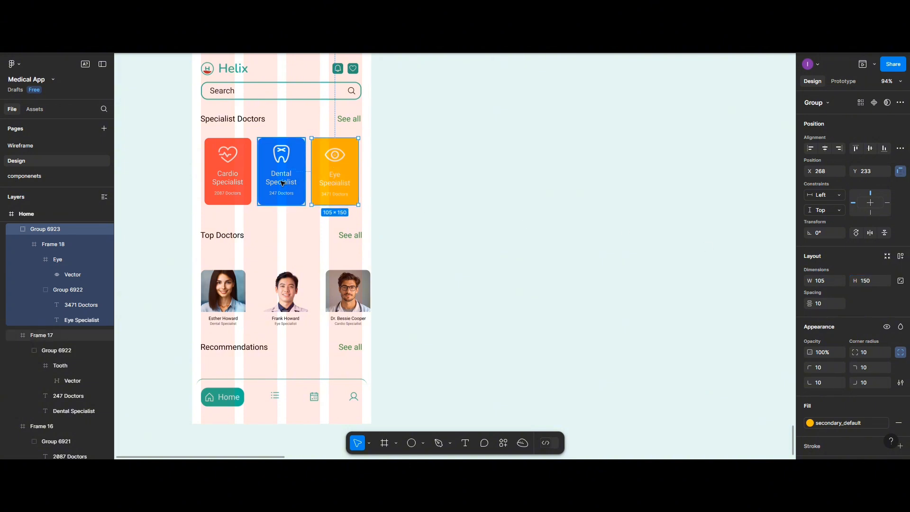
# Group the Cardio, Dental and Eye Specialist cards together
pyautogui.keyDown('shift'); pyautogui.click(233, 187); pyautogui.keyUp('shift')
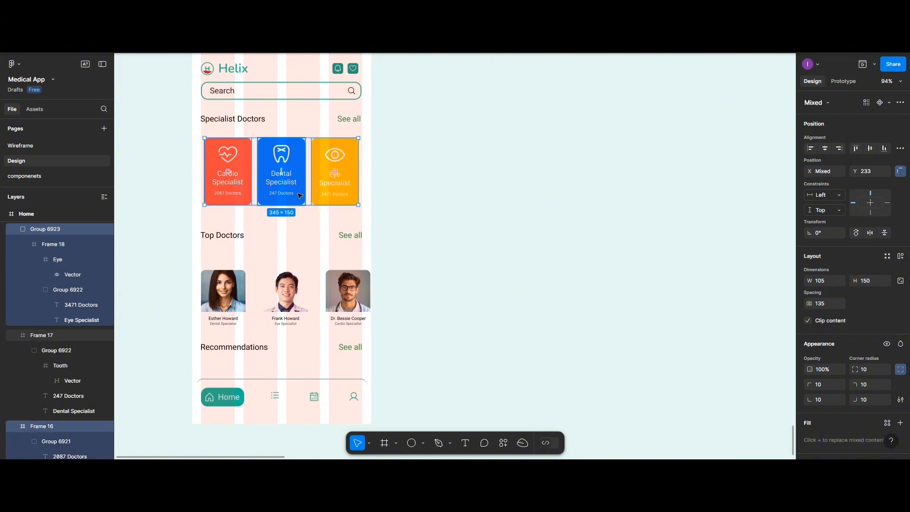
pyautogui.press('Escape')
pyautogui.click(230, 178)
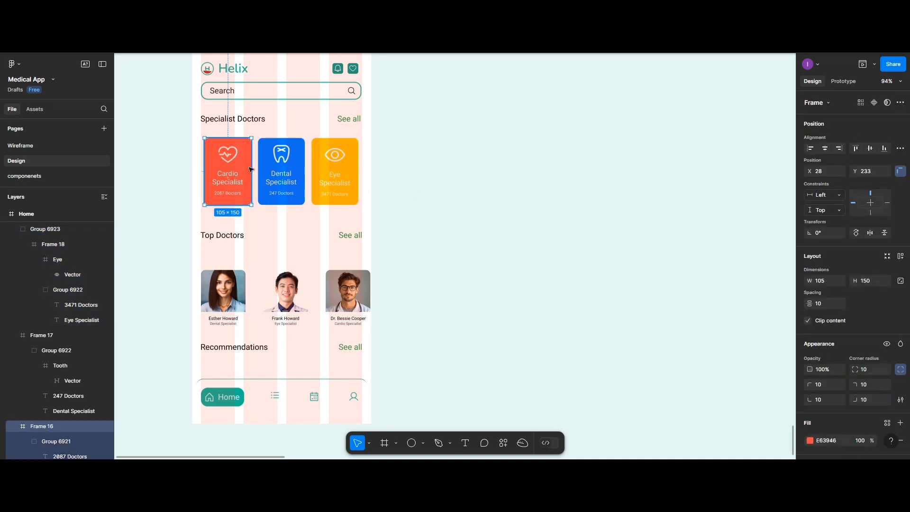
pyautogui.keyDown('shift'); pyautogui.click(282, 174); pyautogui.keyUp('shift')
pyautogui.keyDown('shift'); pyautogui.click(329, 177); pyautogui.keyUp('shift')
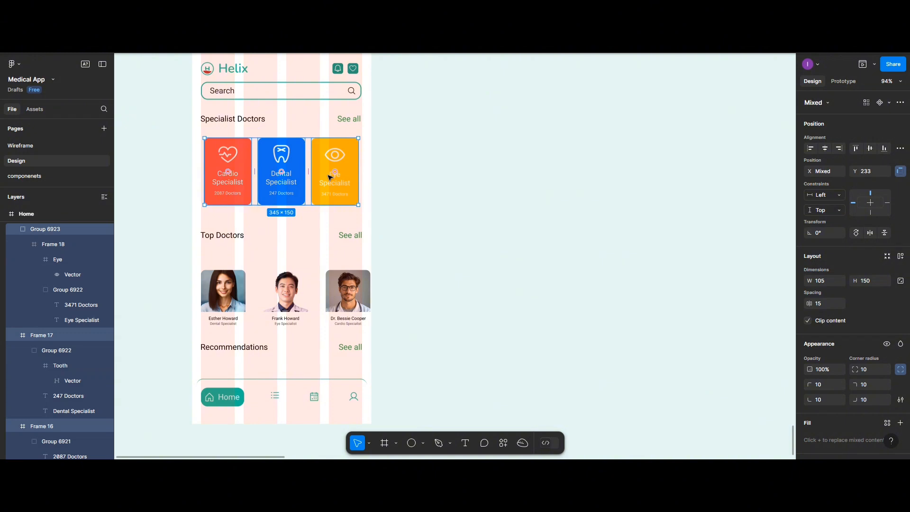
pyautogui.hotkey('ctrl', 'g')
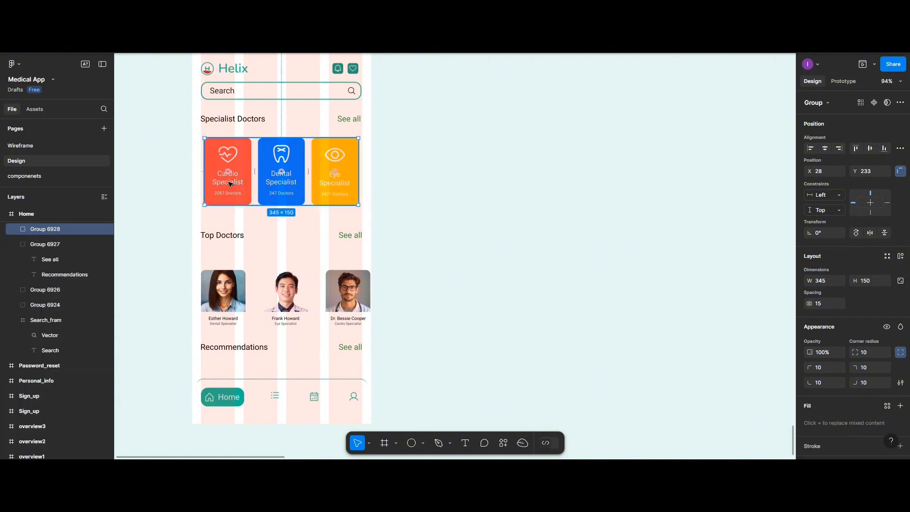
# Move the doctors carousel out of the Home screen onto the empty canvas beside it
pyautogui.click(273, 288)
pyautogui.press('Up')
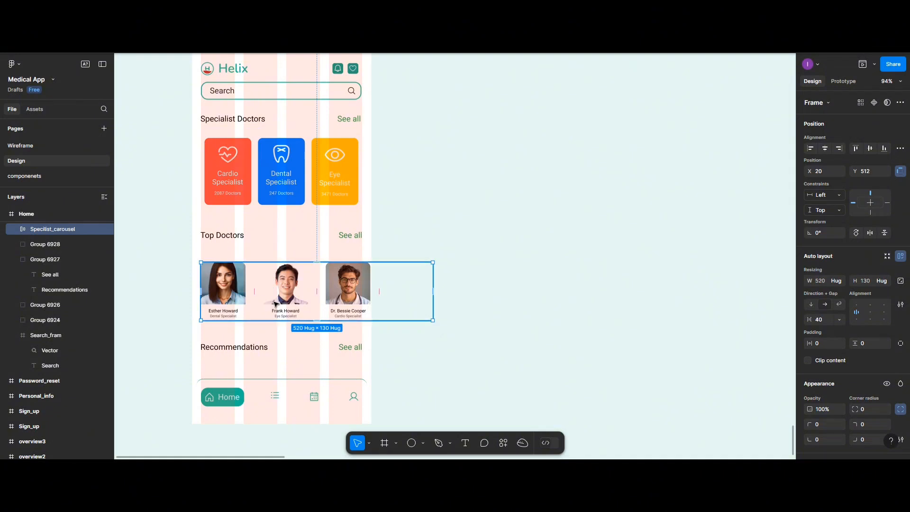
pyautogui.moveTo(275, 302); pyautogui.dragTo(460, 289)
pyautogui.doubleClick(460, 289)
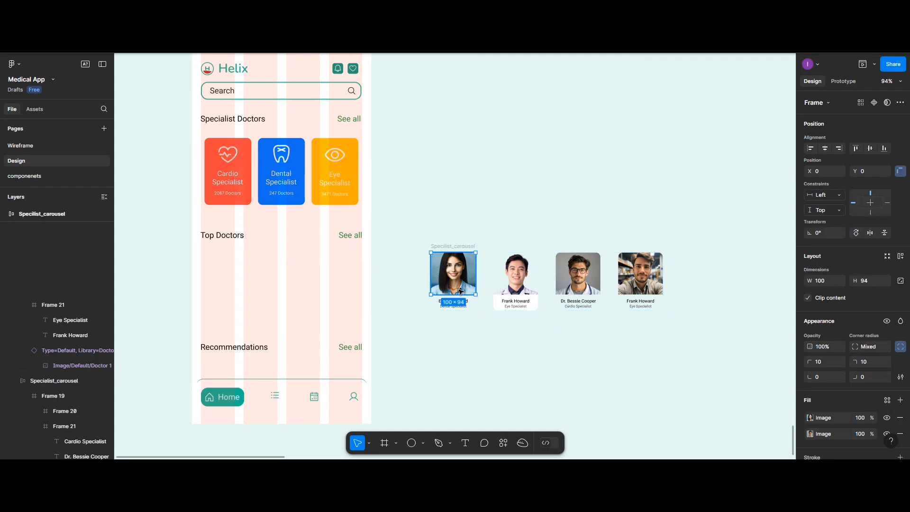
pyautogui.click(493, 238)
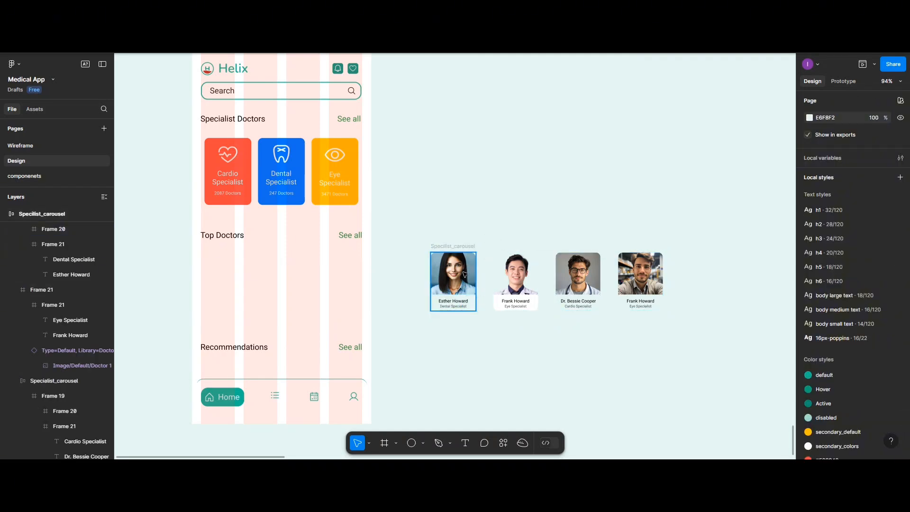
# Add a stroke to the first doctor card in the carousel, positioned Outside with a weight of 0.5
pyautogui.click(465, 275)
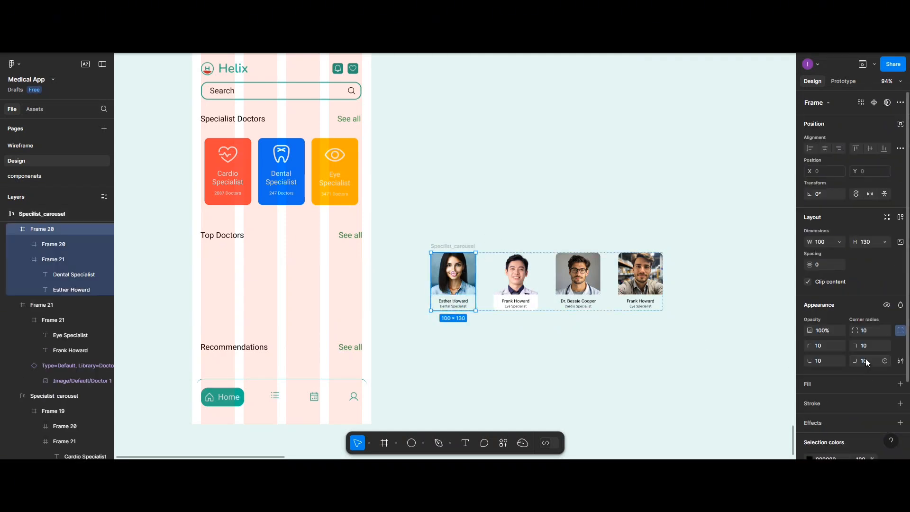
pyautogui.scroll(-2, 866, 360)
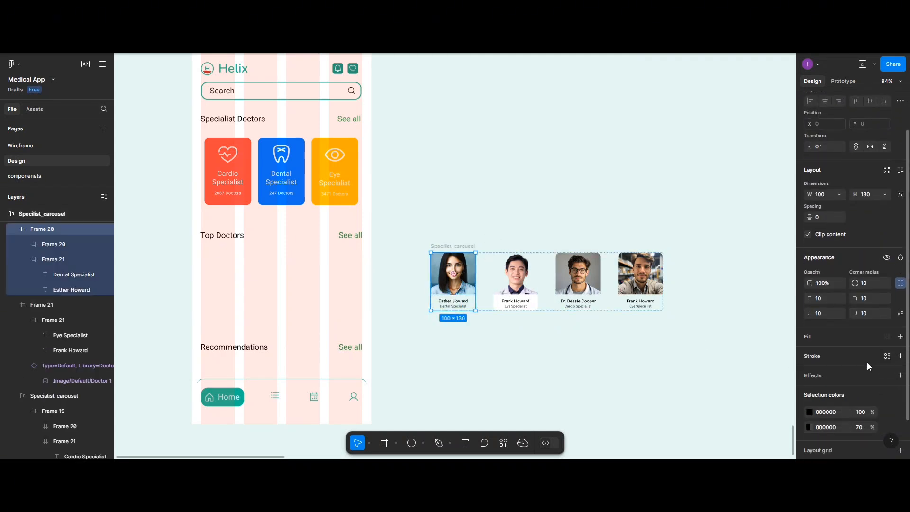
pyautogui.click(901, 356)
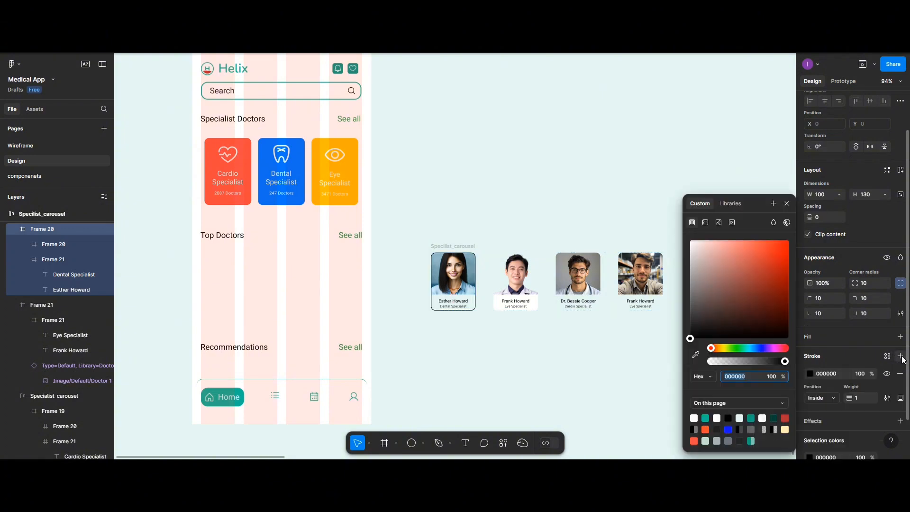
pyautogui.click(835, 398)
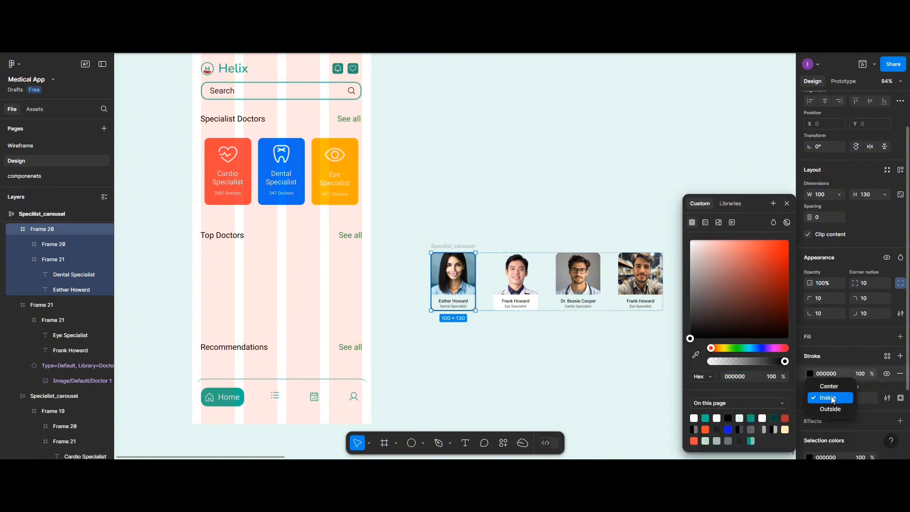
pyautogui.click(830, 410)
pyautogui.click(858, 399)
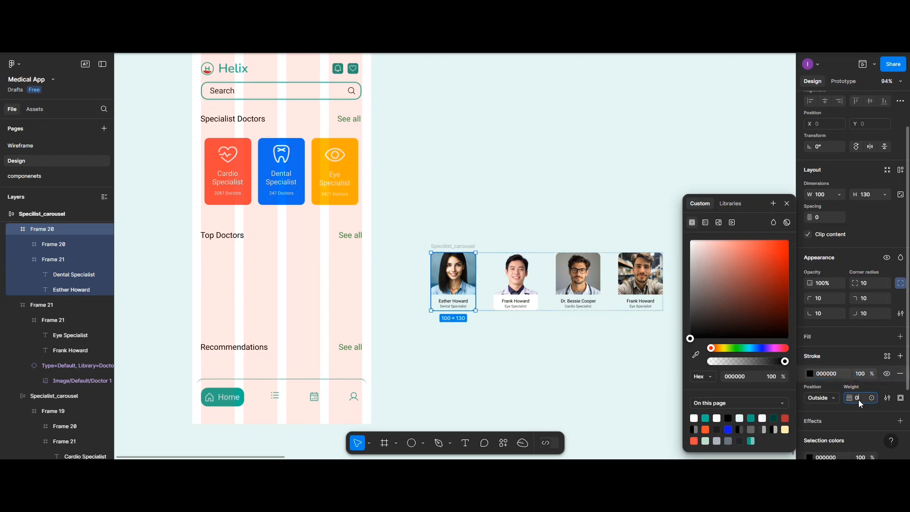
pyautogui.write('0.5')
pyautogui.press('Return')
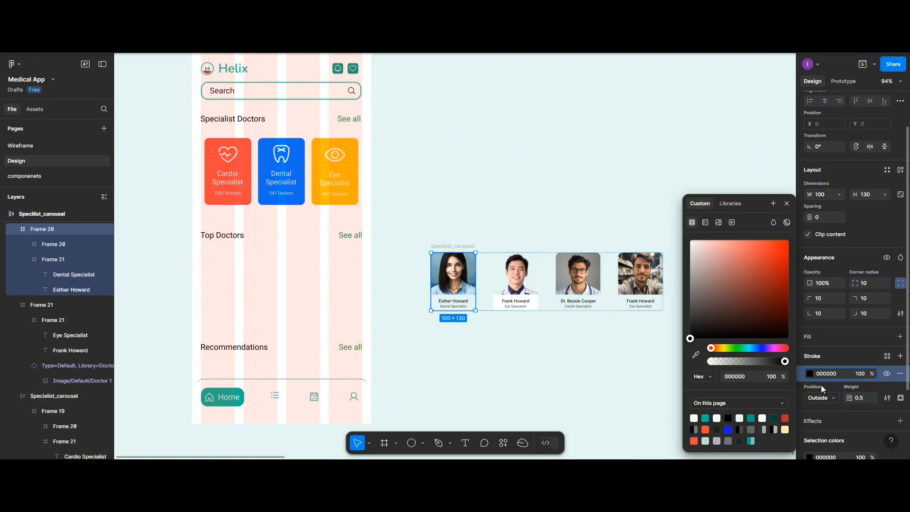
# Set the first doctor card's stroke colour to pale green C3E6CB
pyautogui.click(810, 374)
pyautogui.click(809, 374)
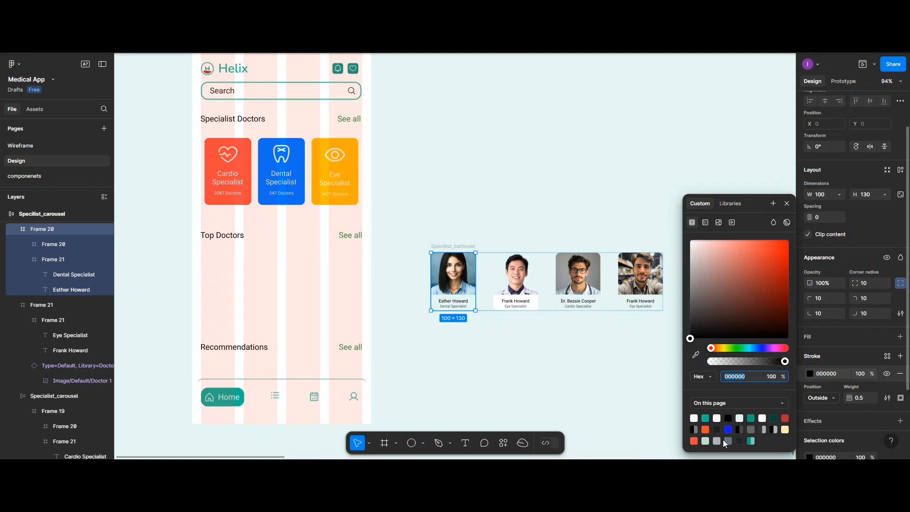
pyautogui.click(706, 441)
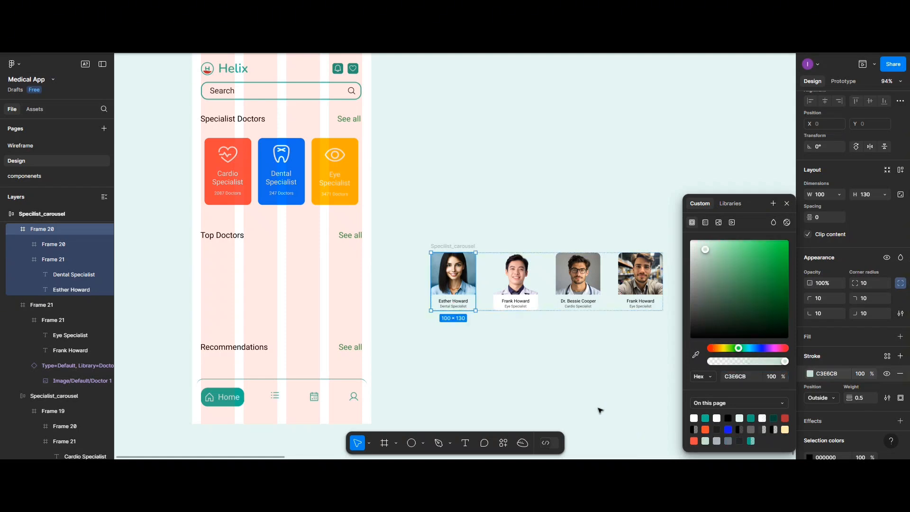
pyautogui.click(562, 377)
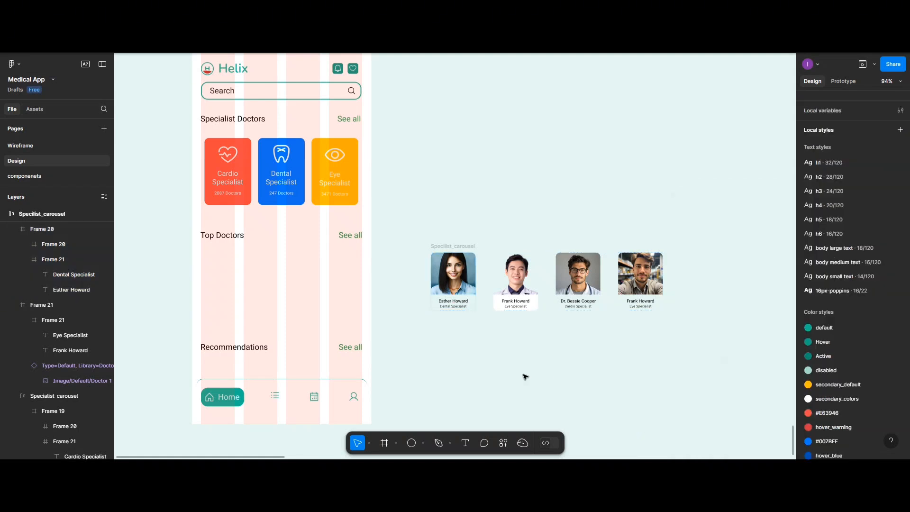
# Add a stroke to the second doctor card, positioned Outside with weight 0.5 and colour 1BAF85
pyautogui.click(516, 284)
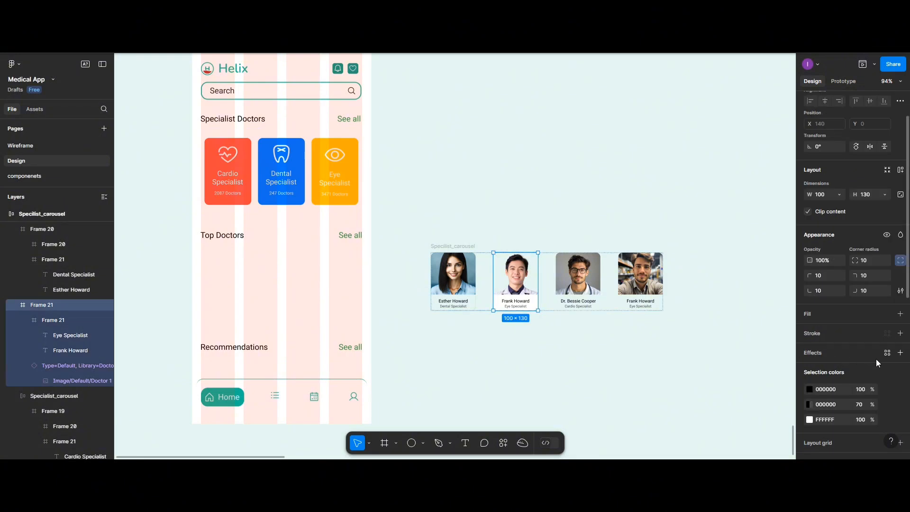
pyautogui.click(900, 334)
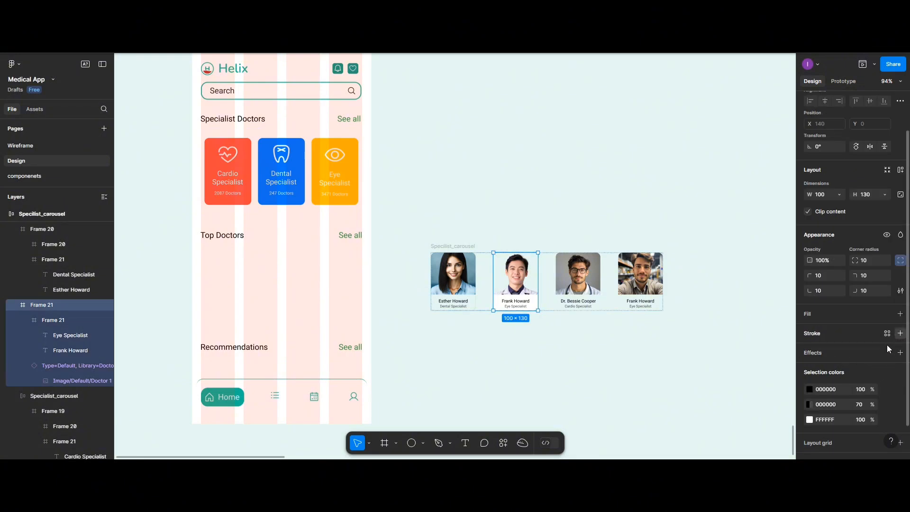
pyautogui.click(811, 350)
pyautogui.click(835, 375)
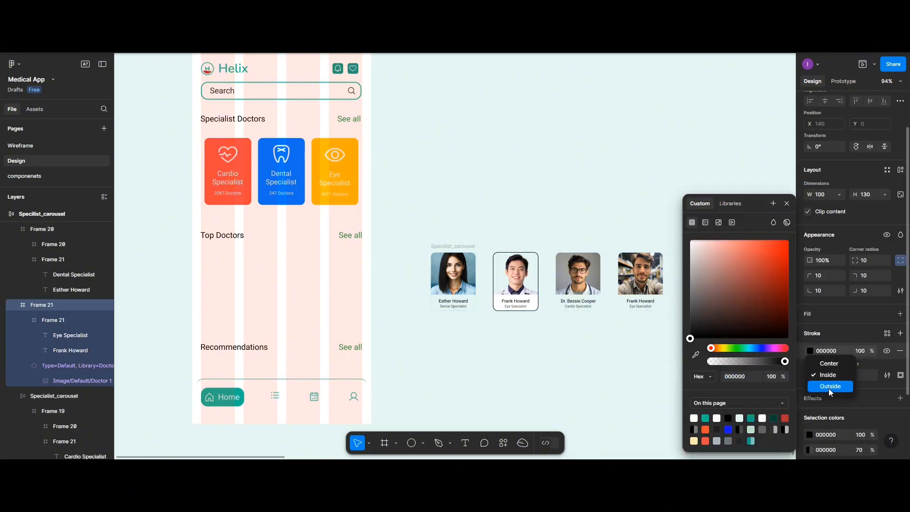
pyautogui.click(829, 389)
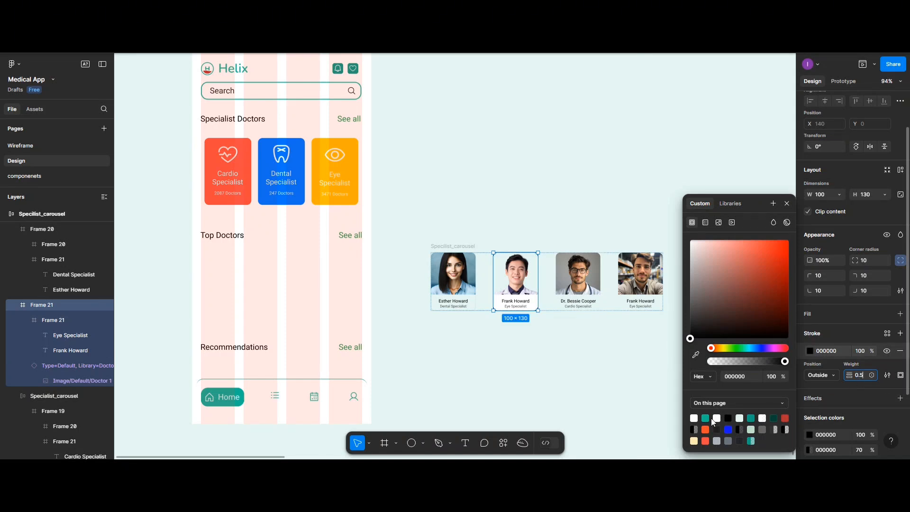
pyautogui.click(752, 418)
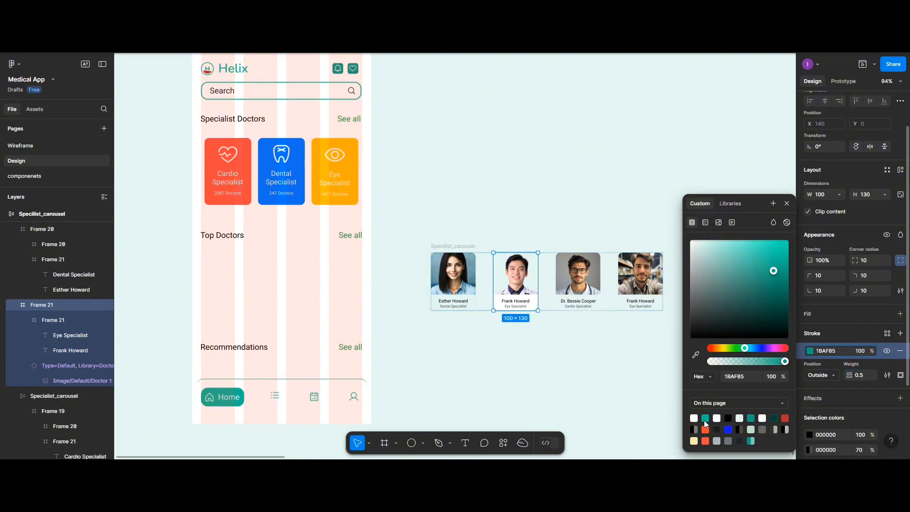
# Change the second doctor card's stroke colour to match the pale green of the first card
pyautogui.click(454, 275)
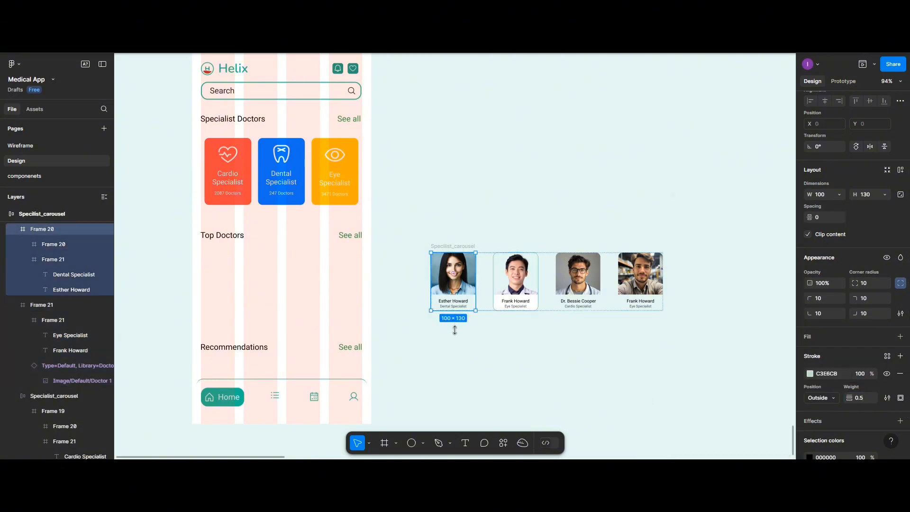
pyautogui.click(459, 351)
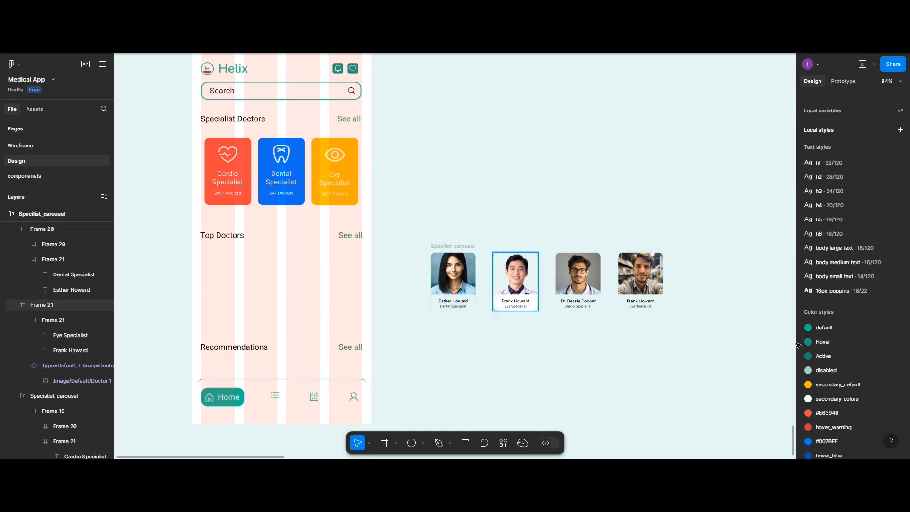
pyautogui.click(538, 275)
pyautogui.click(810, 351)
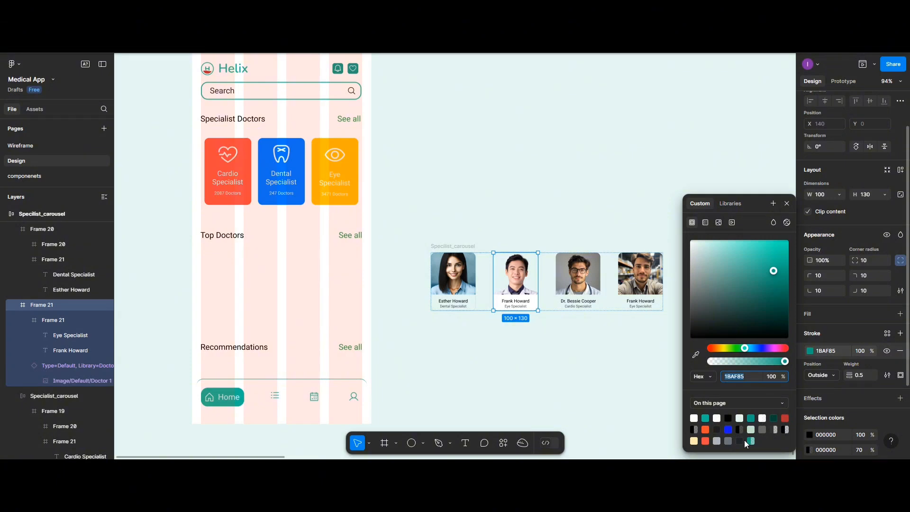
pyautogui.click(535, 380)
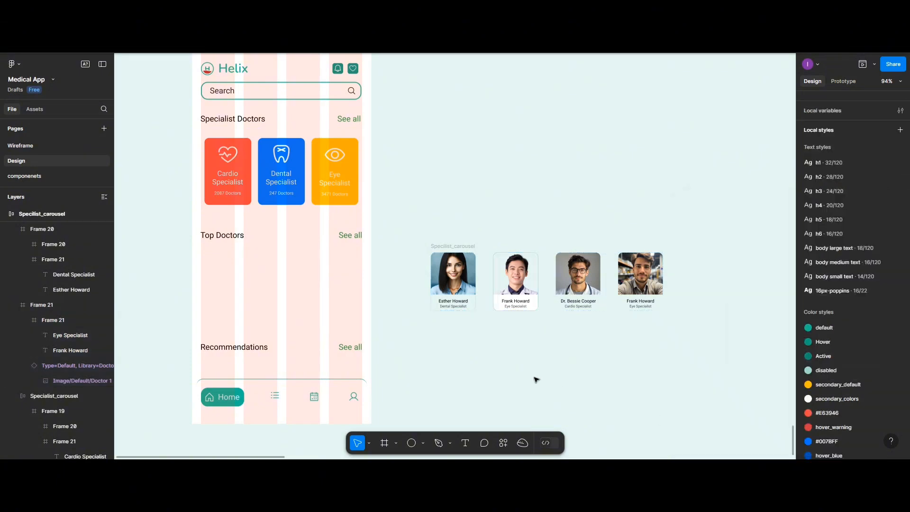
# Add a stroke to the third doctor card in the carousel, positioned Outside with weight 0.5 and colour C3E6CB
pyautogui.click(579, 283)
pyautogui.scroll(-2, 882, 332)
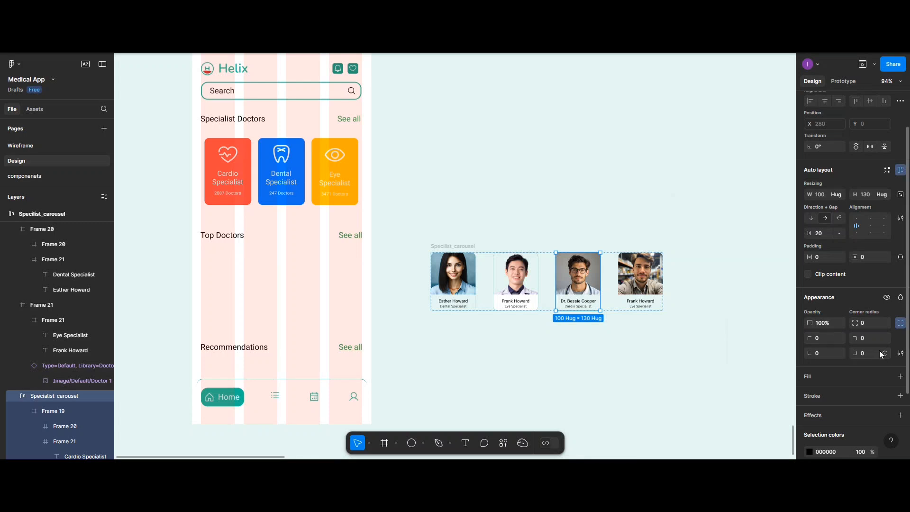
pyautogui.click(901, 396)
pyautogui.click(810, 413)
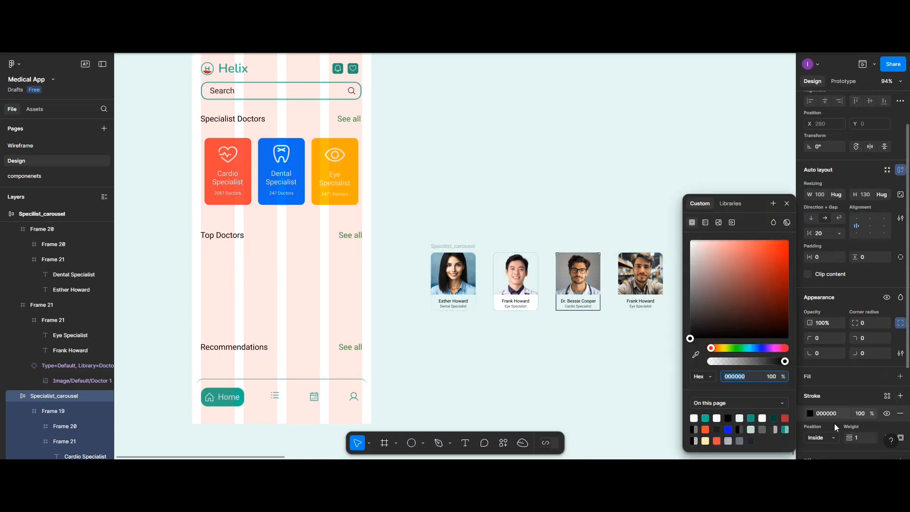
pyautogui.click(829, 439)
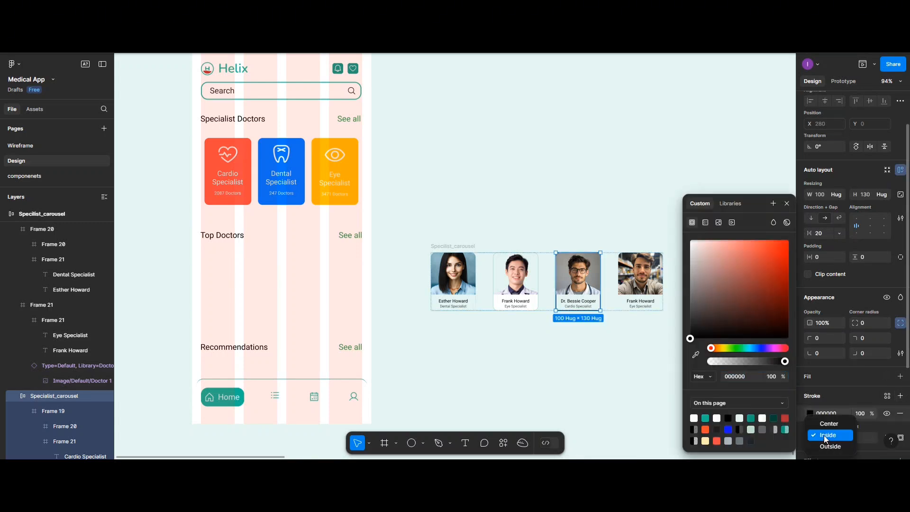
pyautogui.click(850, 445)
pyautogui.click(858, 438)
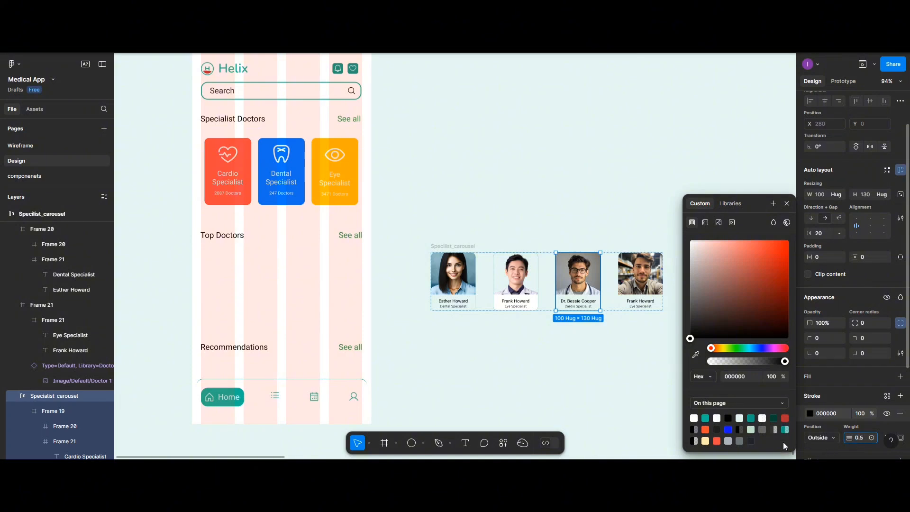
pyautogui.click(785, 429)
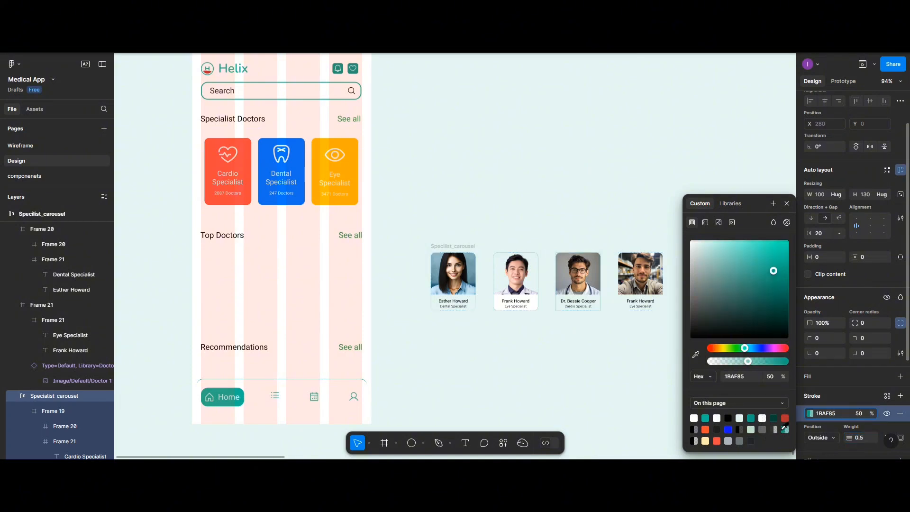
pyautogui.click(752, 430)
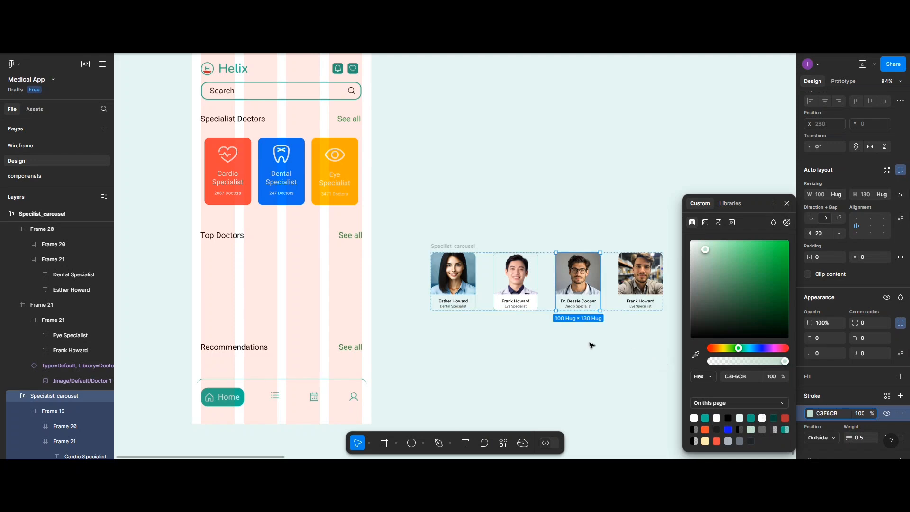
# Move the doctor carousel into the Home screen, between the Top Doctors and Recommendations headings, at about X 44, Y 534
pyautogui.click(454, 245)
pyautogui.moveTo(451, 248); pyautogui.dragTo(233, 266)
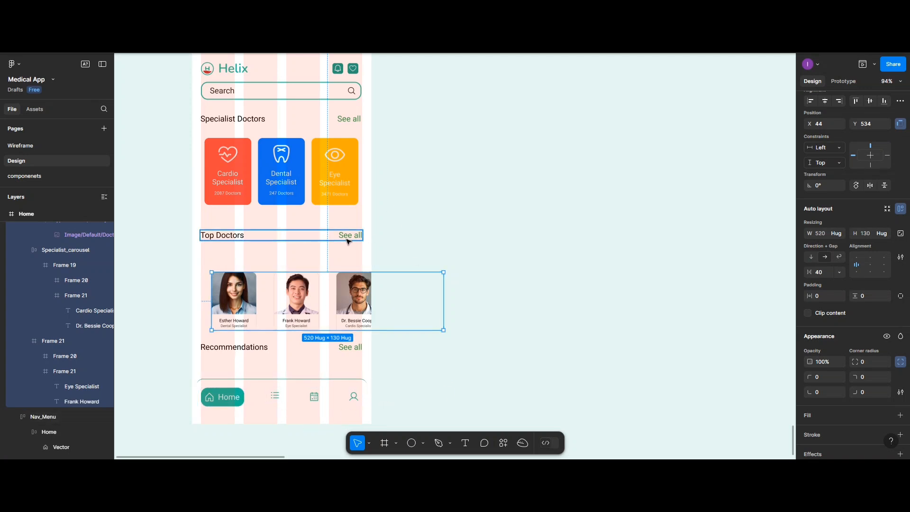
pyautogui.scroll(-3, 348, 242)
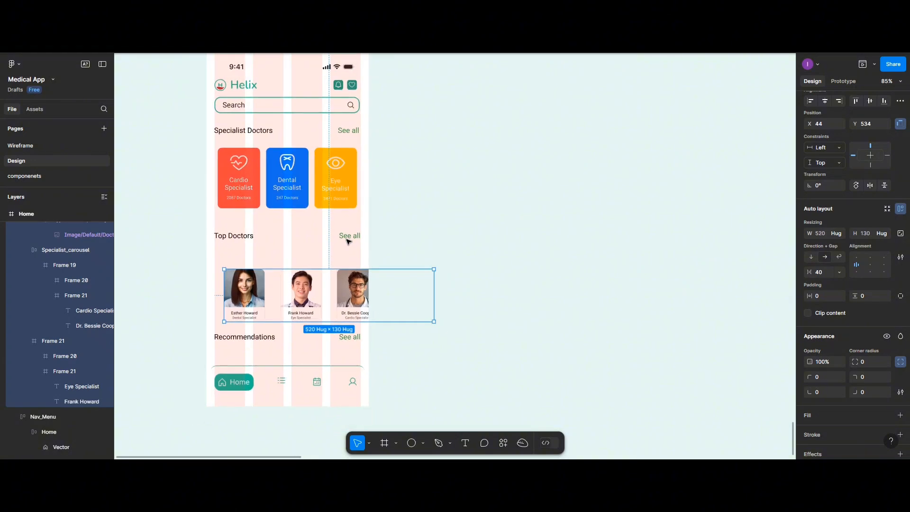
pyautogui.scroll(2, 348, 241)
pyautogui.click(442, 208)
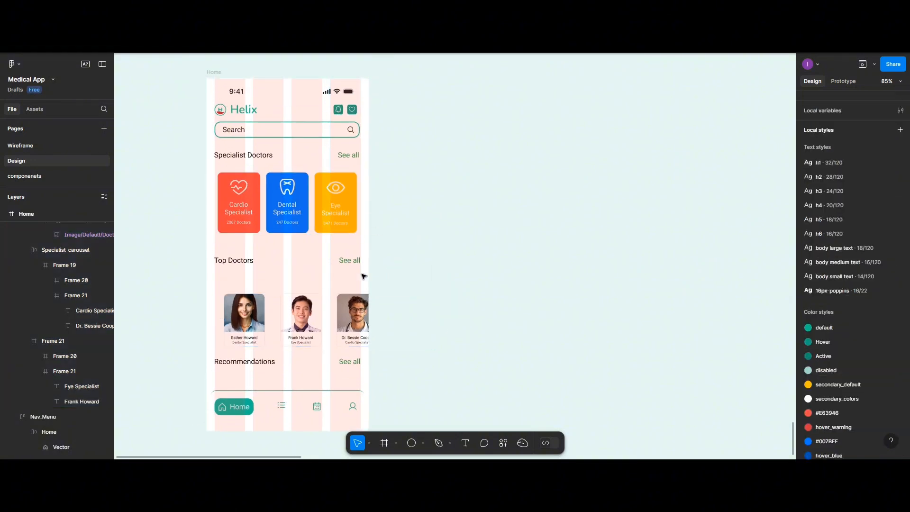
# Set the vertical spacing between the specialist cards and the Top Doctors heading row to 50
pyautogui.click(229, 260)
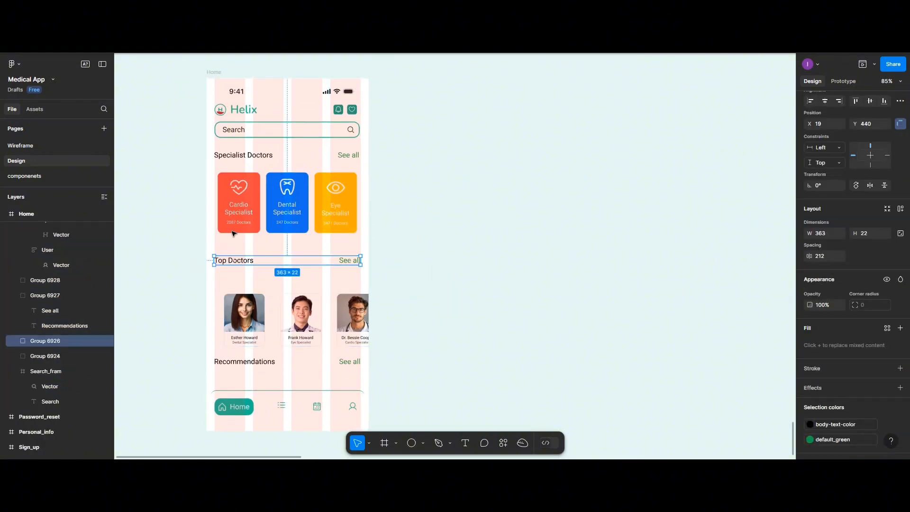
pyautogui.keyDown('shift'); pyautogui.click(235, 228); pyautogui.keyUp('shift')
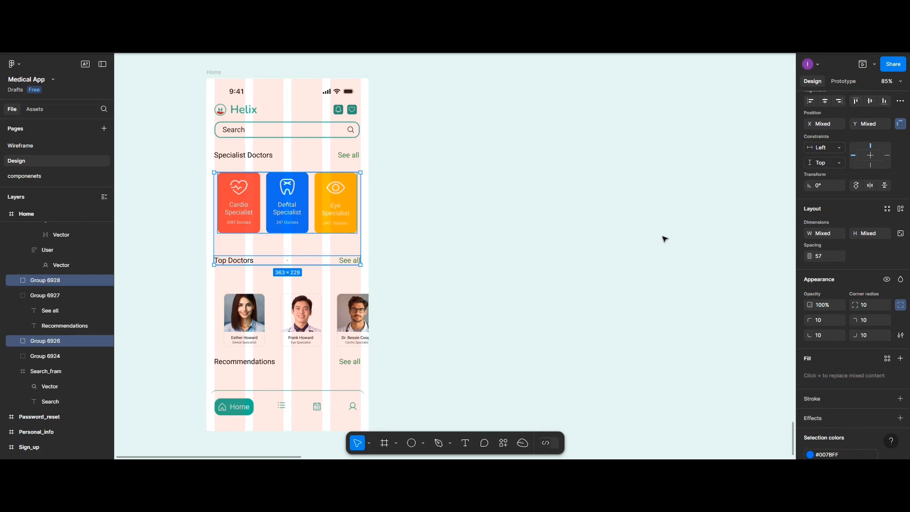
pyautogui.click(901, 101)
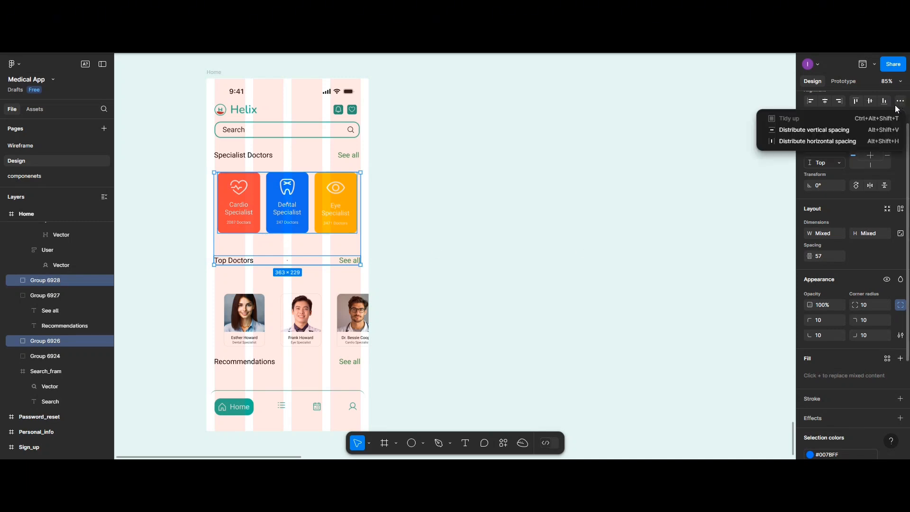
pyautogui.click(845, 132)
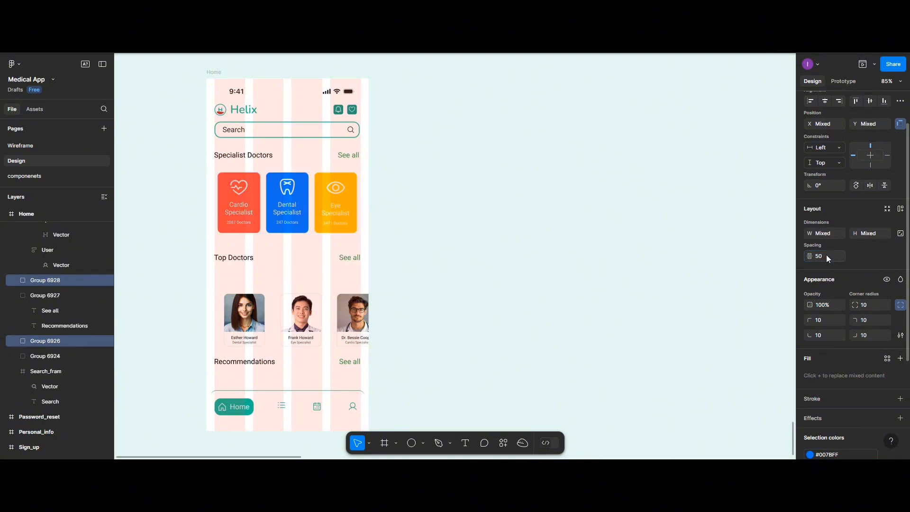
pyautogui.press('Return')
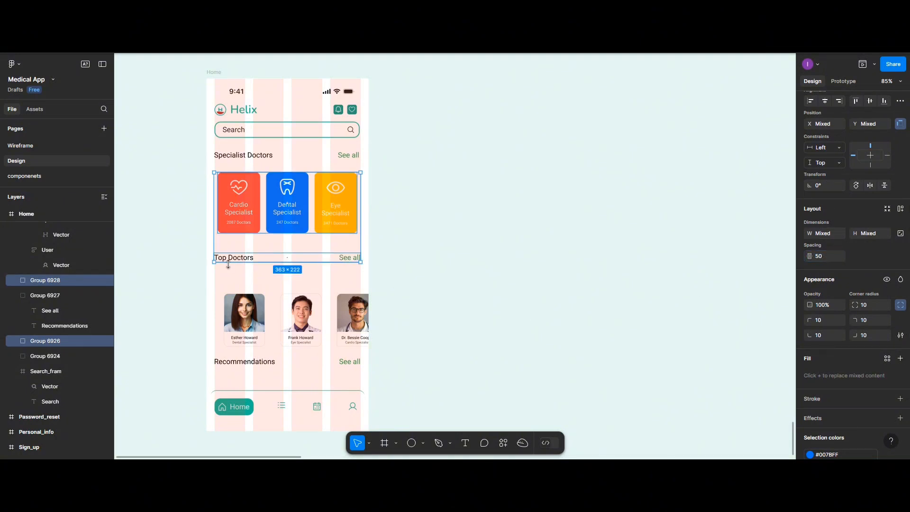
# Set the vertical spacing between the Top Doctors heading row and the doctor carousel to 50
pyautogui.click(272, 310)
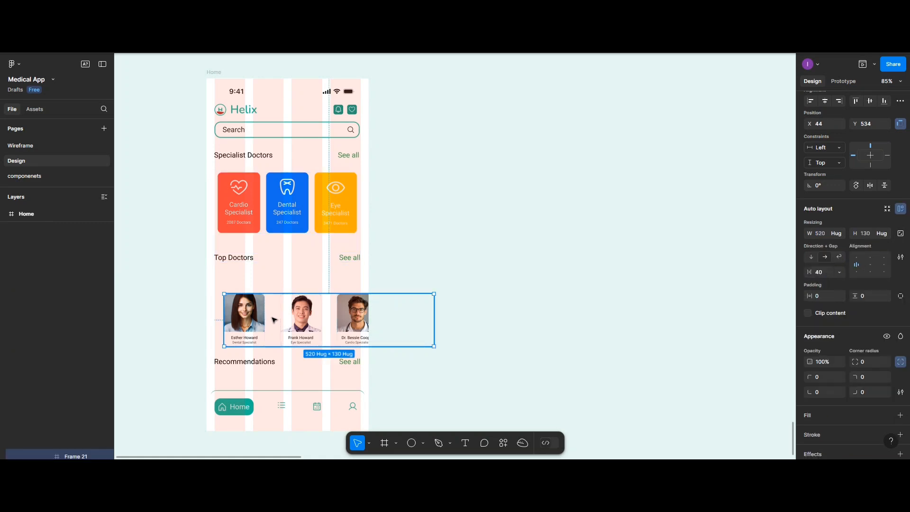
pyautogui.keyDown('shift'); pyautogui.click(237, 263); pyautogui.keyUp('shift')
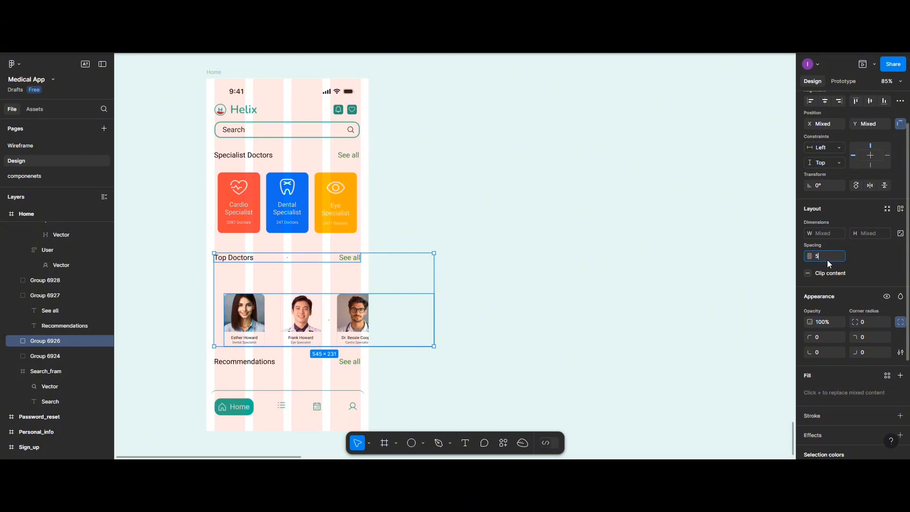
pyautogui.press('Return')
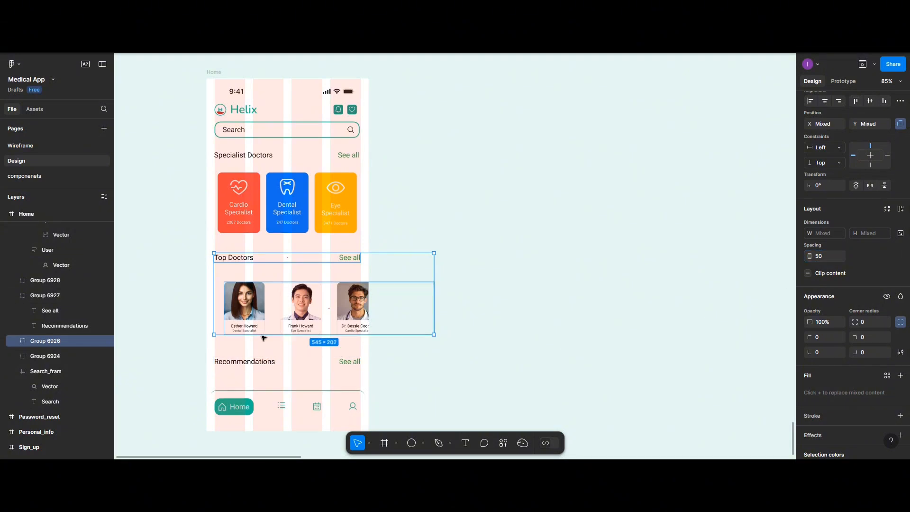
pyautogui.click(501, 311)
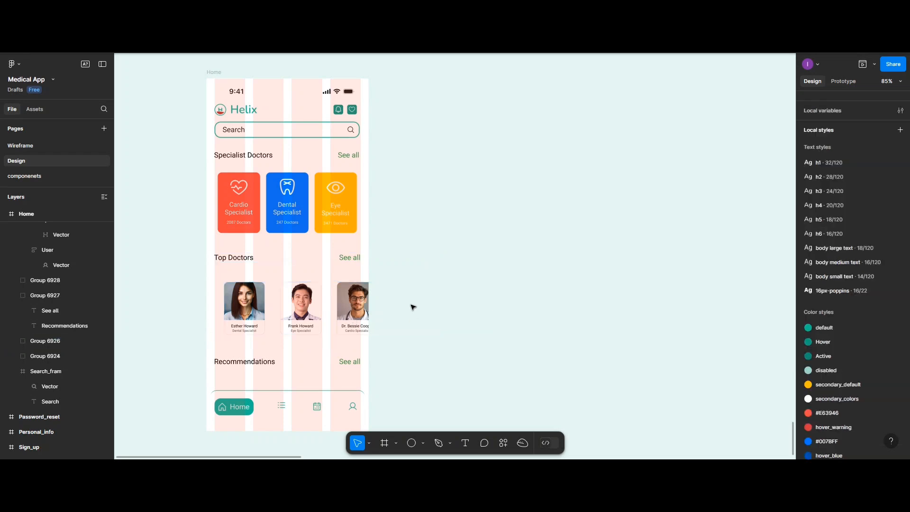
# Set the vertical spacing between the doctor carousel and the Recommendations heading row to 50
pyautogui.click(262, 323)
pyautogui.keyDown('shift'); pyautogui.click(264, 363); pyautogui.keyUp('shift')
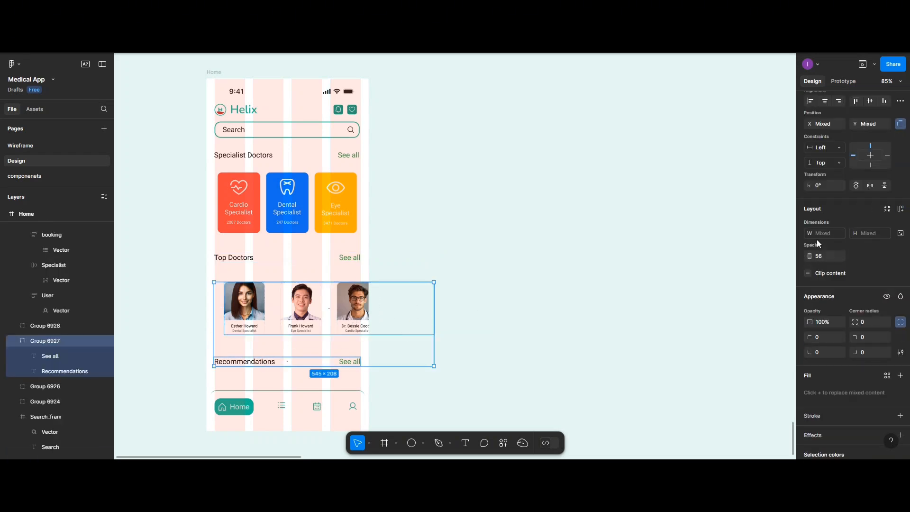
pyautogui.click(833, 259)
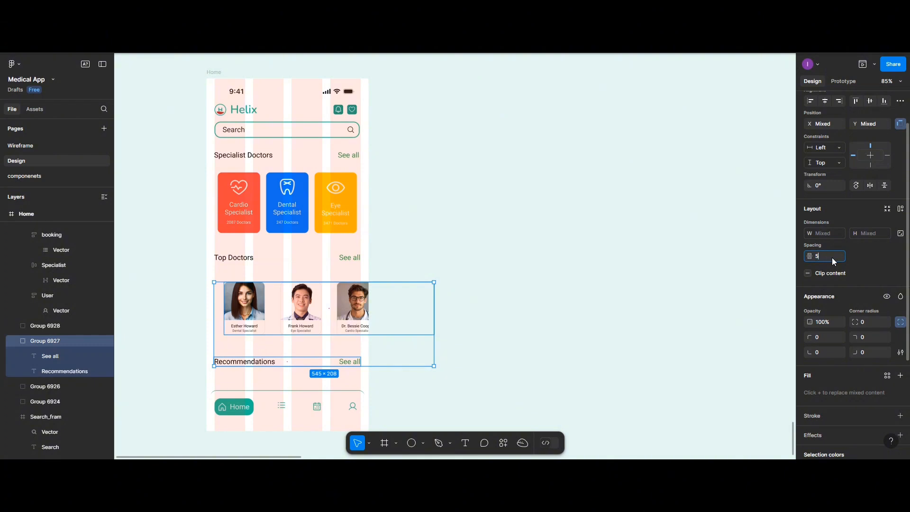
pyautogui.press('Return')
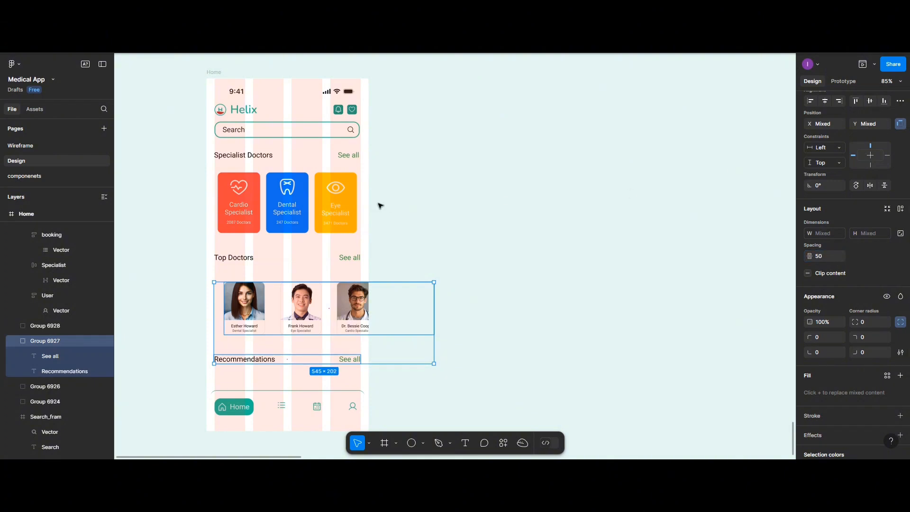
pyautogui.press('Escape')
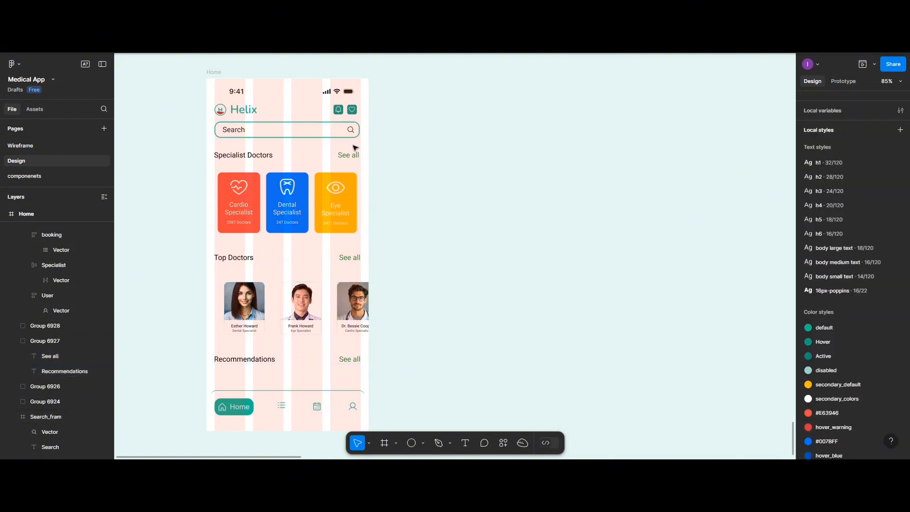
# Set the stroke weight of the Home screen's search field to 1
pyautogui.click(336, 138)
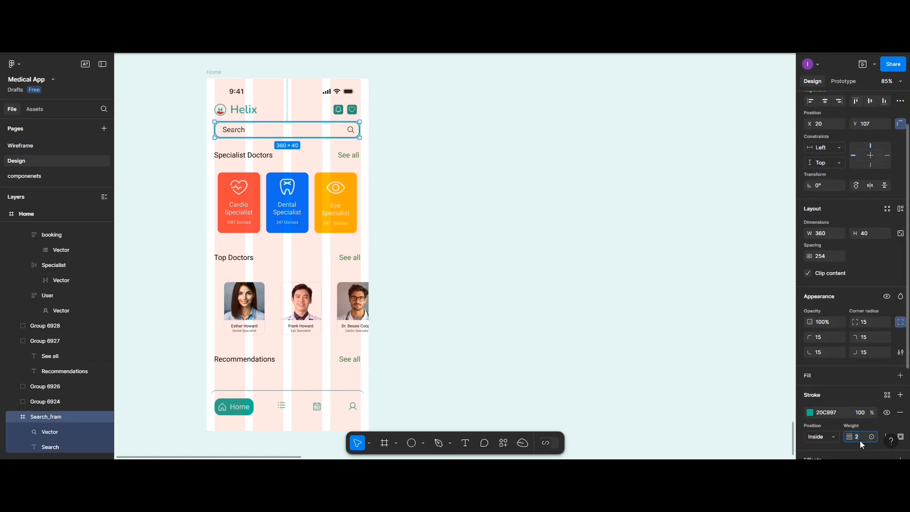
pyautogui.write('1')
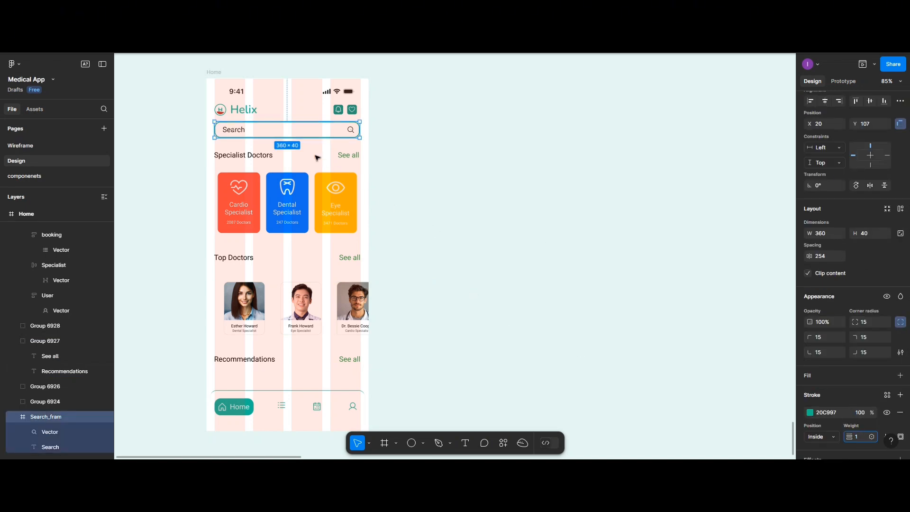
pyautogui.press('Escape')
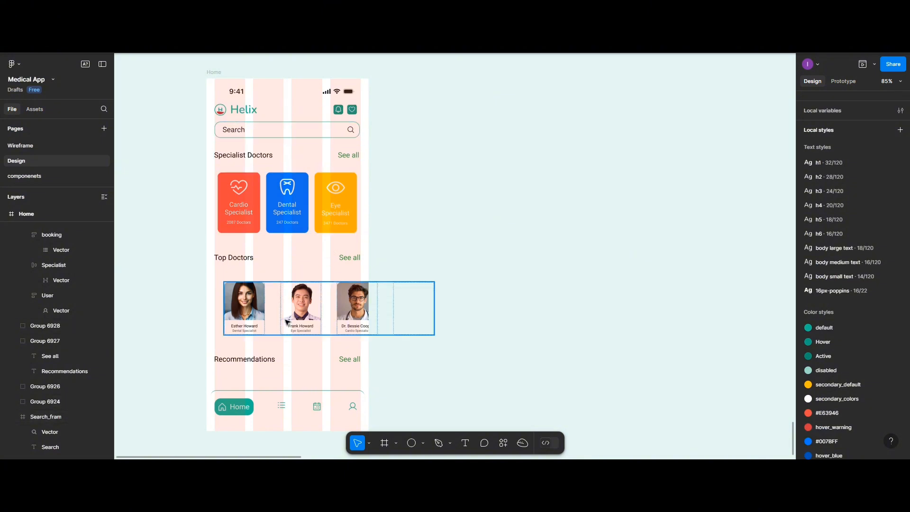
# Preview the Home screen as a prototype to check its layout, and close the preview
pyautogui.scroll(-2, 287, 322)
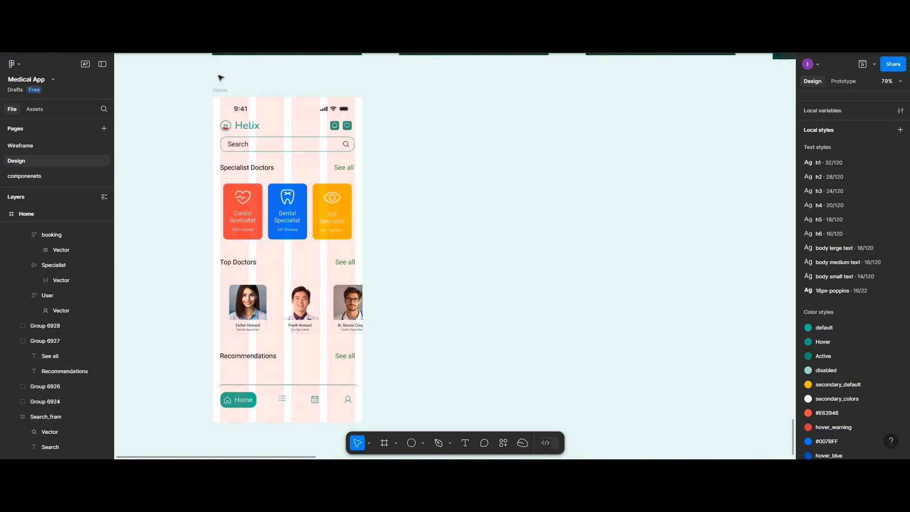
pyautogui.click(222, 91)
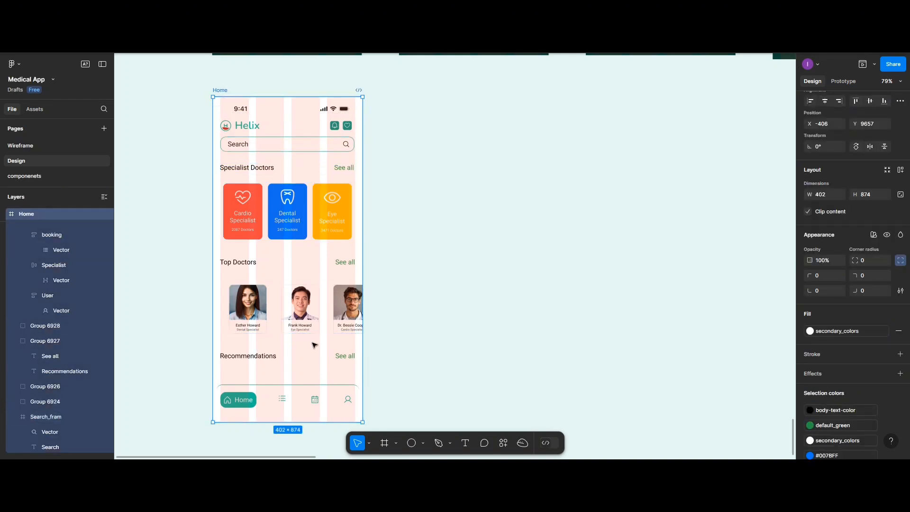
pyautogui.click(862, 65)
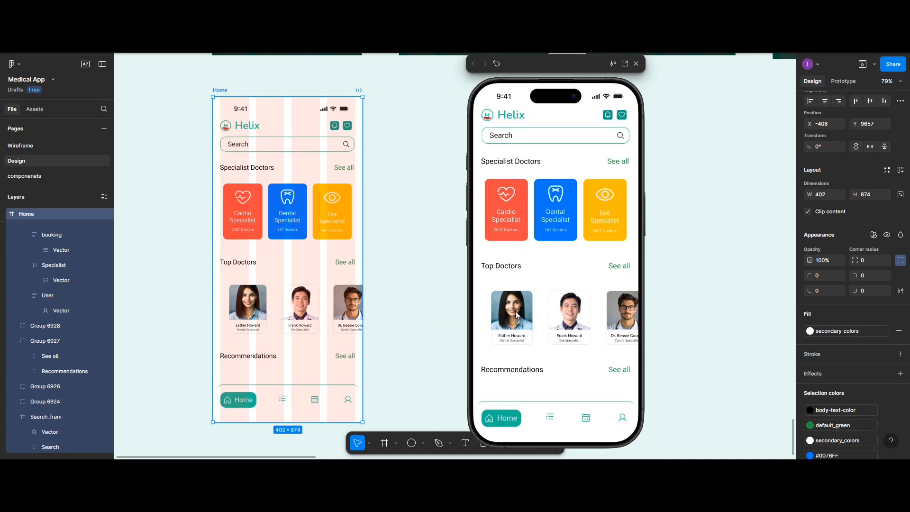
pyautogui.click(638, 66)
# Move the doctor carousel out of the Home screen onto the empty canvas and draw a frame about 499 × 188 above it
pyautogui.click(304, 308)
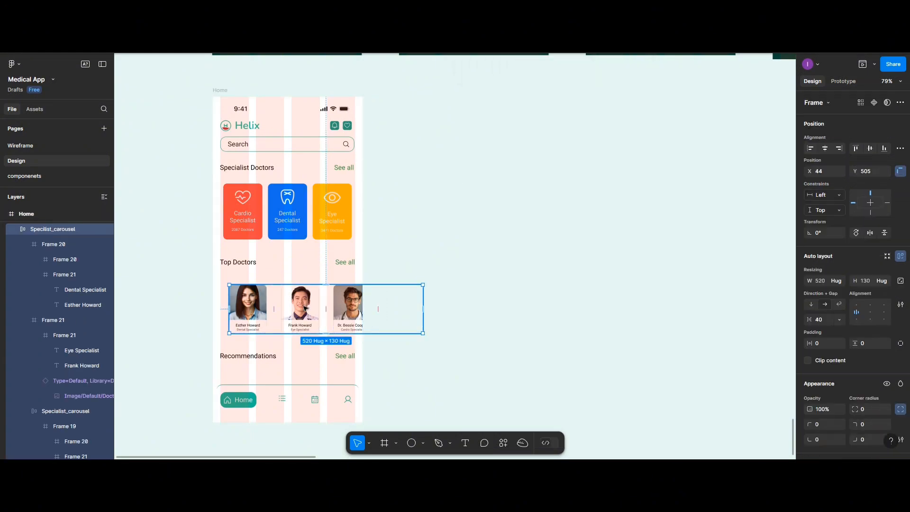
pyautogui.moveTo(354, 307); pyautogui.dragTo(538, 305)
pyautogui.press('f')
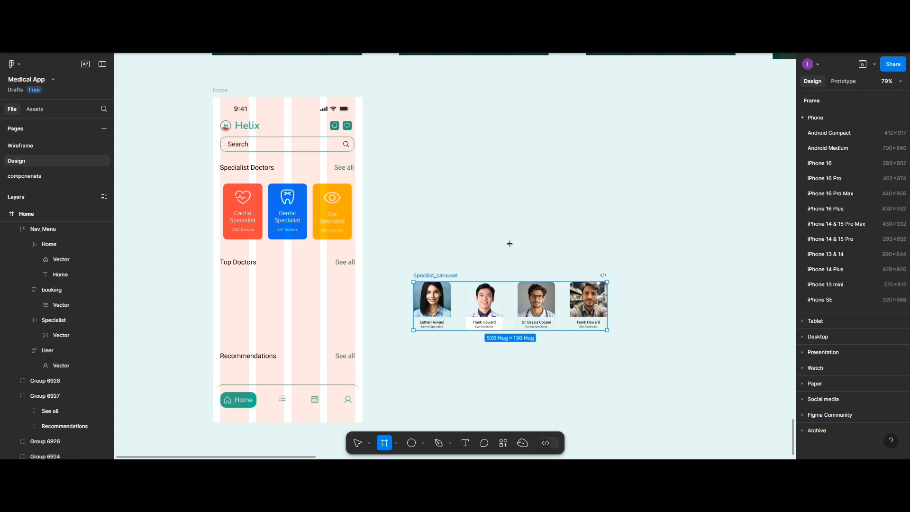
pyautogui.moveTo(413, 173); pyautogui.dragTo(600, 243)
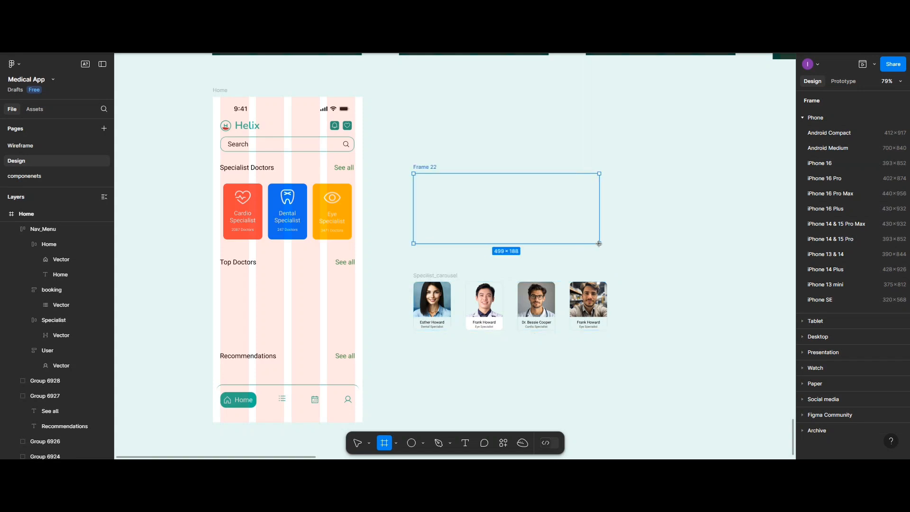
# Rename the new frame above the doctor carousel as Scrolling
pyautogui.doubleClick(435, 168)
pyautogui.write('S')
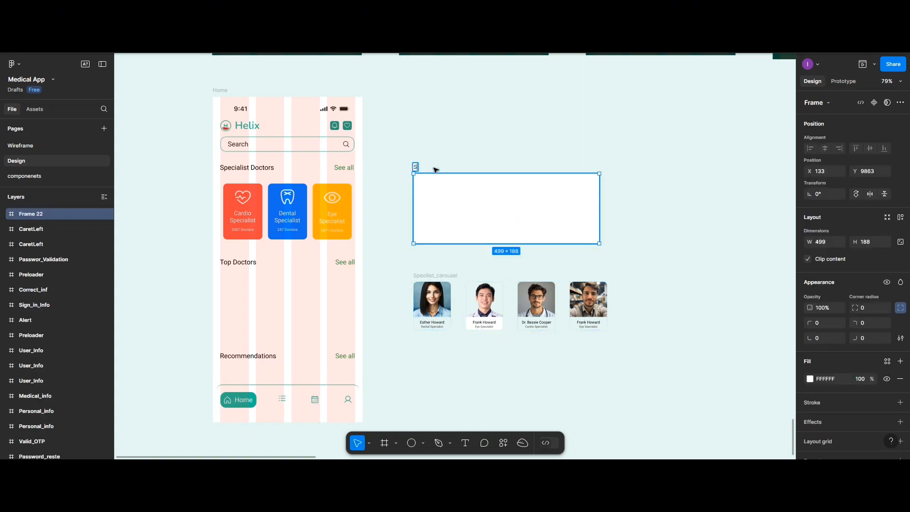
pyautogui.write('crolling')
pyautogui.press('Return')
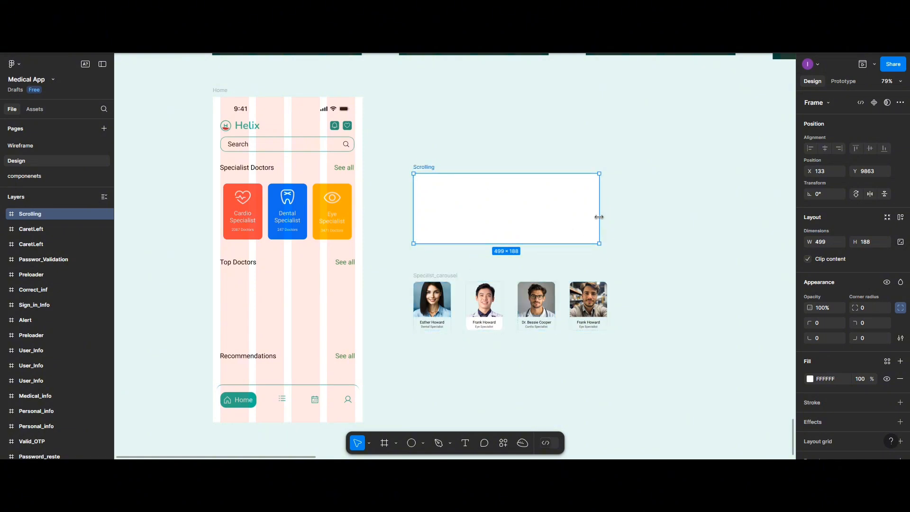
# Narrow the Scrolling frame to about 426 wide and place the doctor carousel inside it
pyautogui.moveTo(593, 216); pyautogui.dragTo(569, 220)
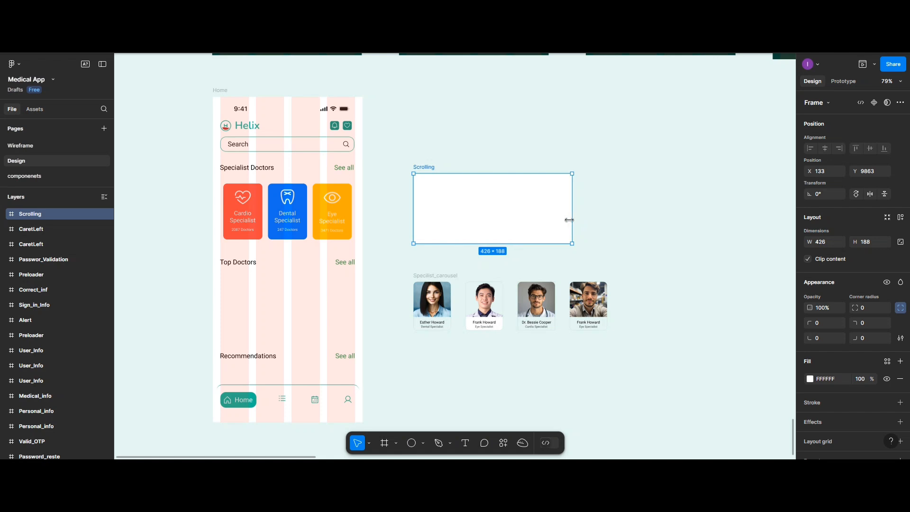
pyautogui.moveTo(425, 279); pyautogui.dragTo(442, 183)
pyautogui.click(425, 171)
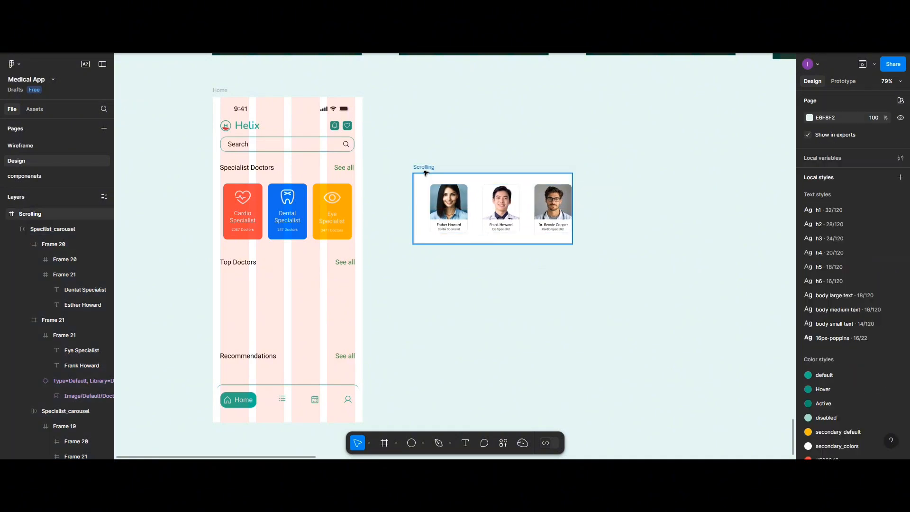
# Place the Scrolling frame below the Top Doctors heading on the Home screen and fill it with the secondary_colors style
pyautogui.moveTo(424, 170); pyautogui.dragTo(232, 275)
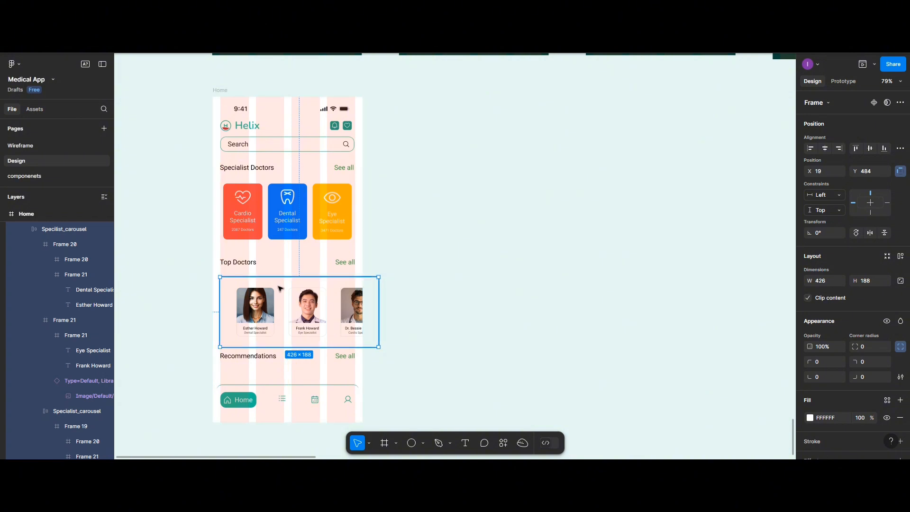
pyautogui.click(220, 90)
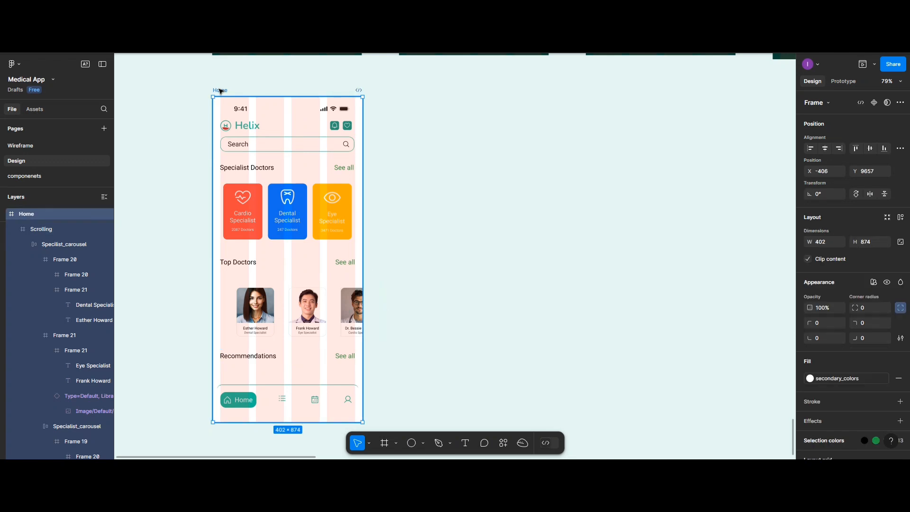
pyautogui.click(283, 335)
pyautogui.click(809, 419)
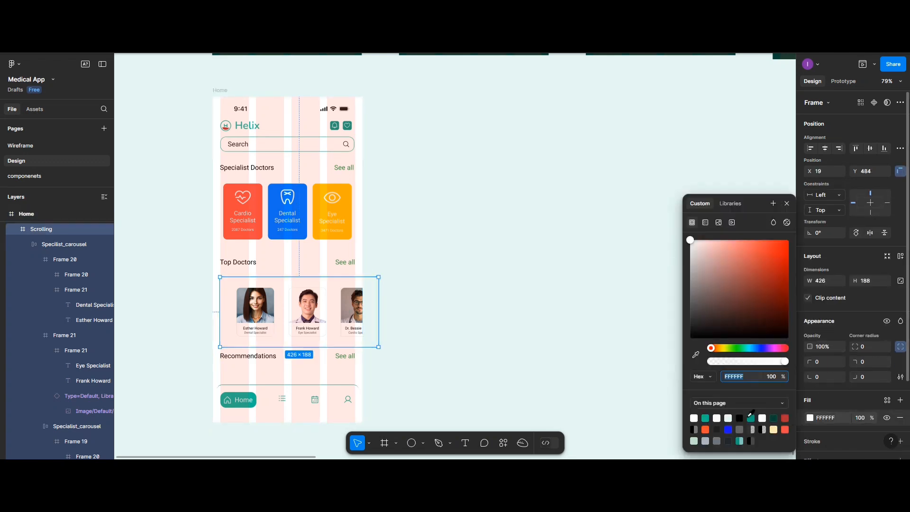
pyautogui.click(731, 203)
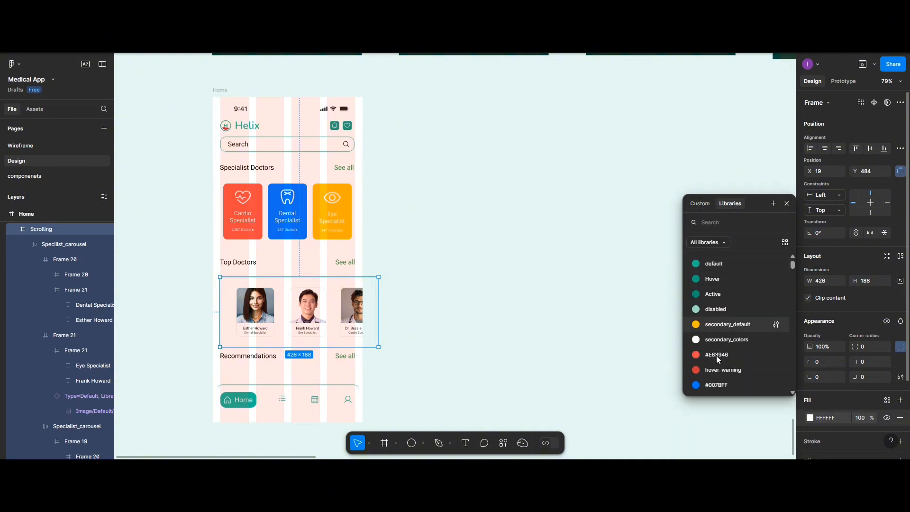
pyautogui.click(725, 341)
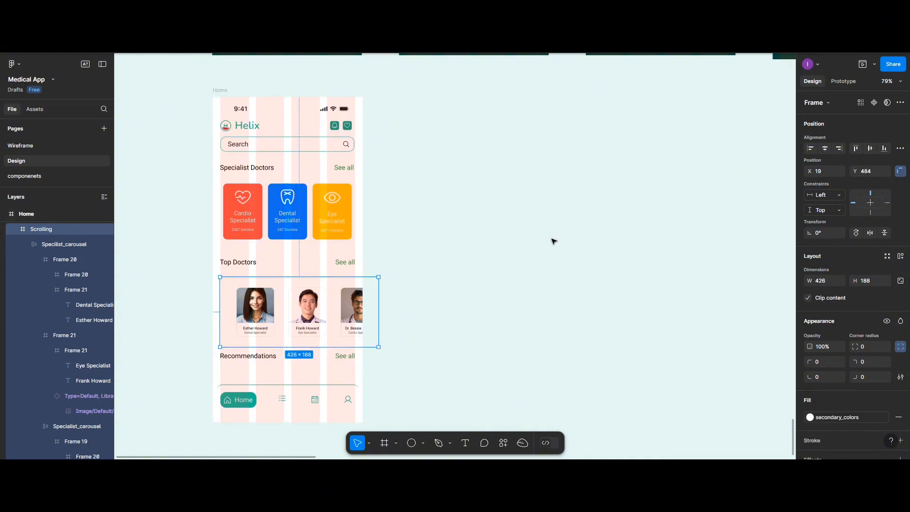
# Set the Scrolling frame's overflow scroll behavior to Horizontal
pyautogui.click(844, 82)
pyautogui.click(870, 154)
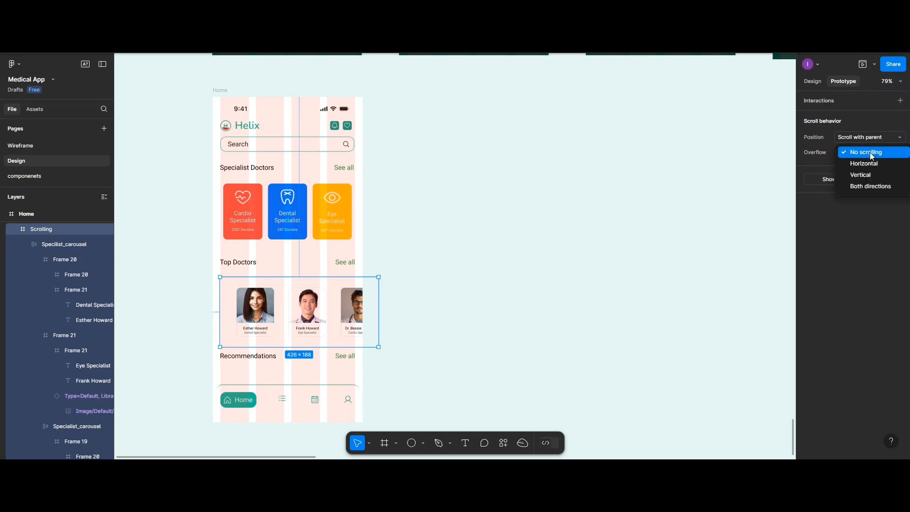
pyautogui.click(870, 163)
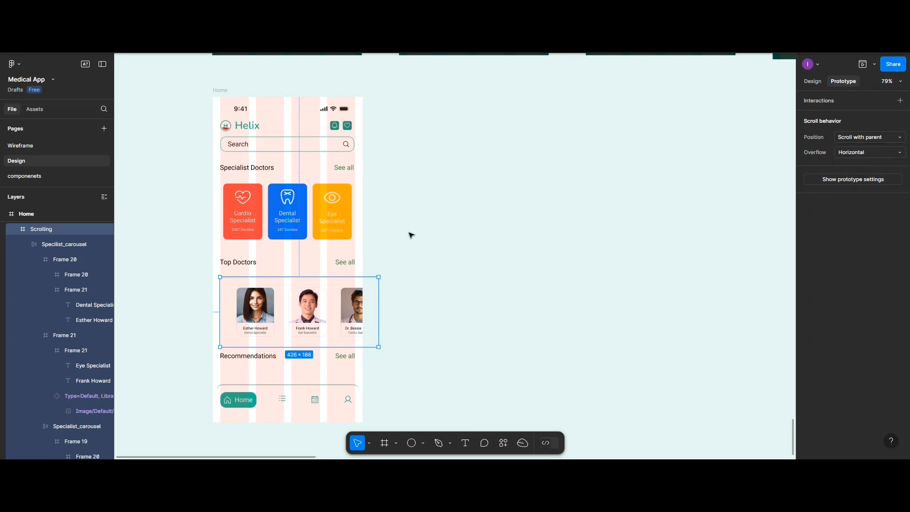
# Preview the Home screen as a prototype and test scrolling the Top Doctors carousel sideways
pyautogui.click(220, 90)
pyautogui.click(862, 65)
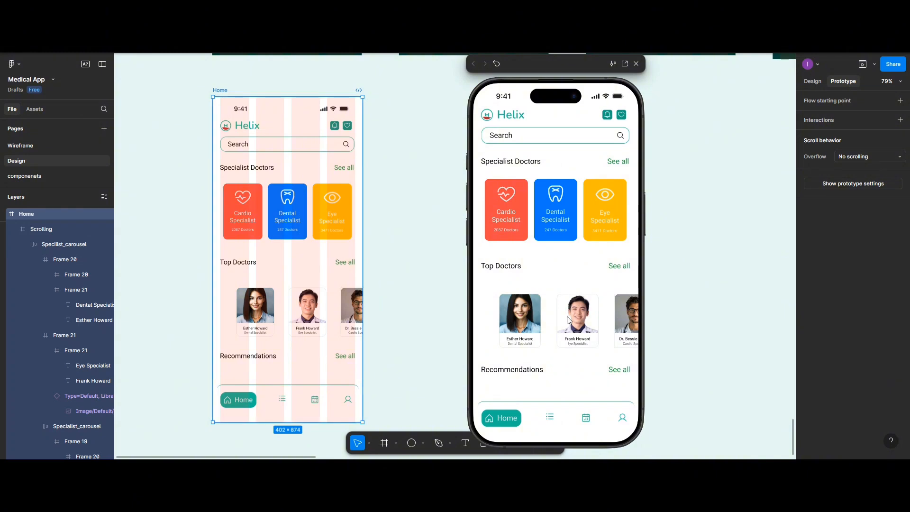
pyautogui.moveTo(568, 317); pyautogui.dragTo(526, 308)
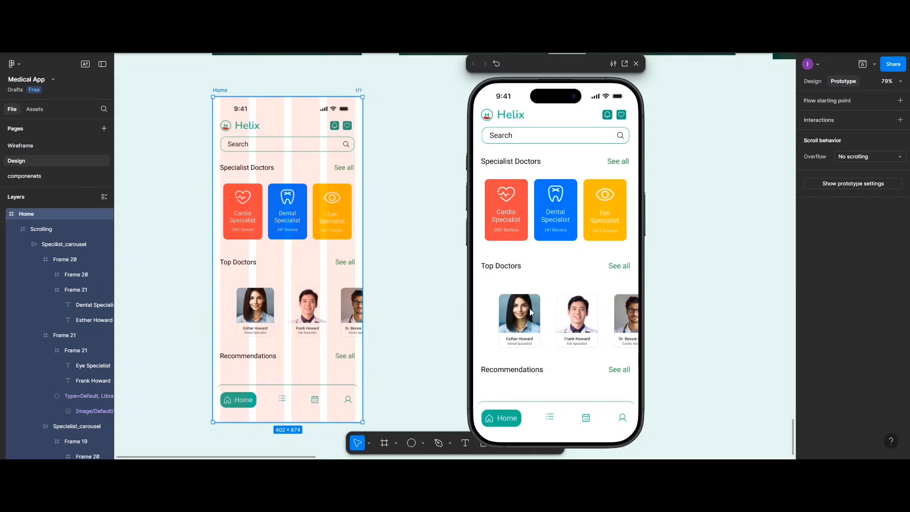